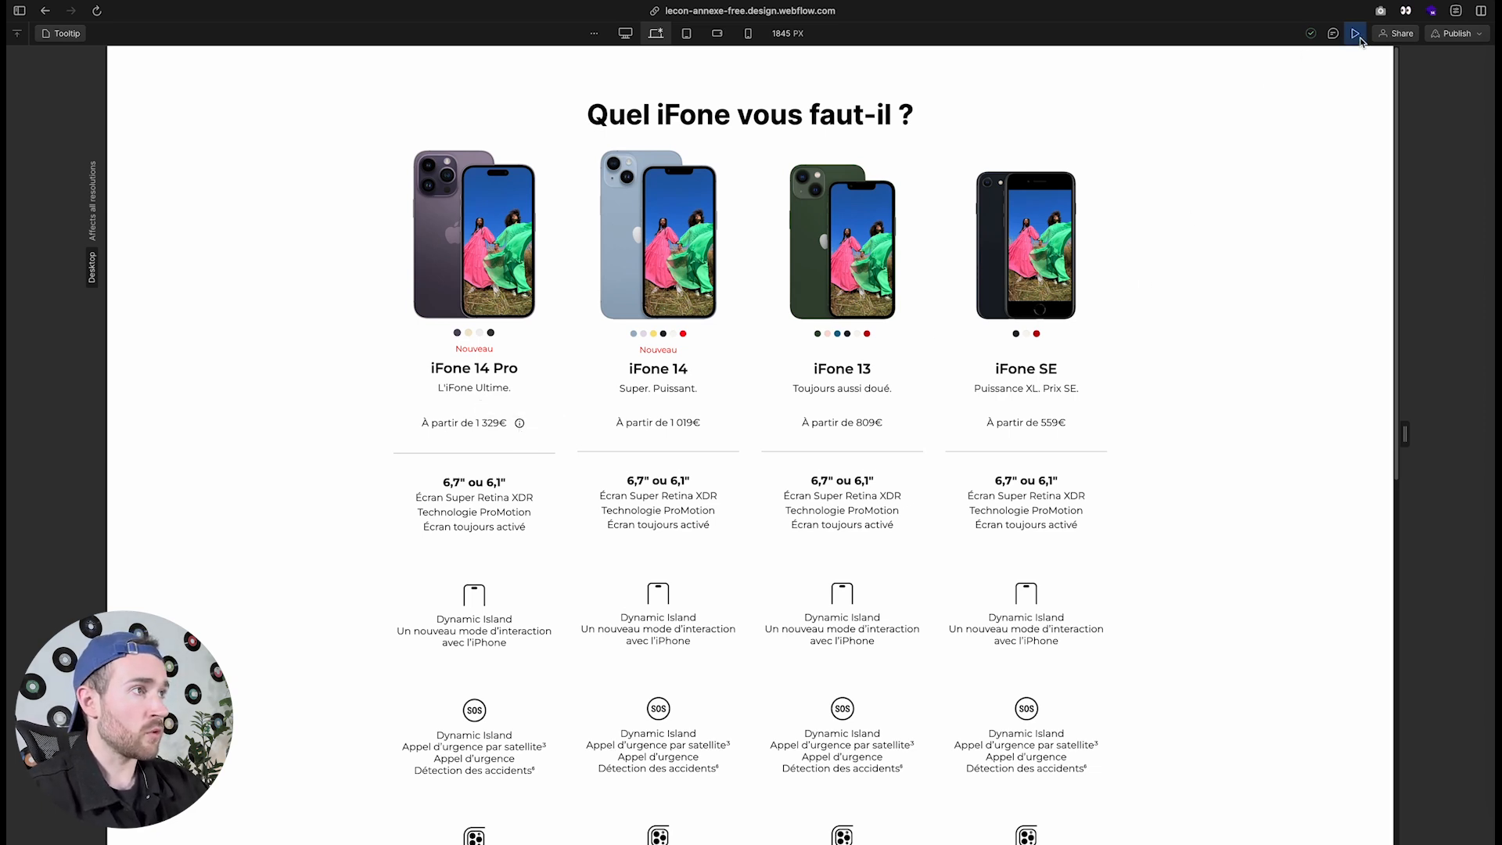
Leave preview mode and add a Div Block inside the price wrapper of the iFone 14 column
{"action": "left_click", "coordinate": [1355, 33]}
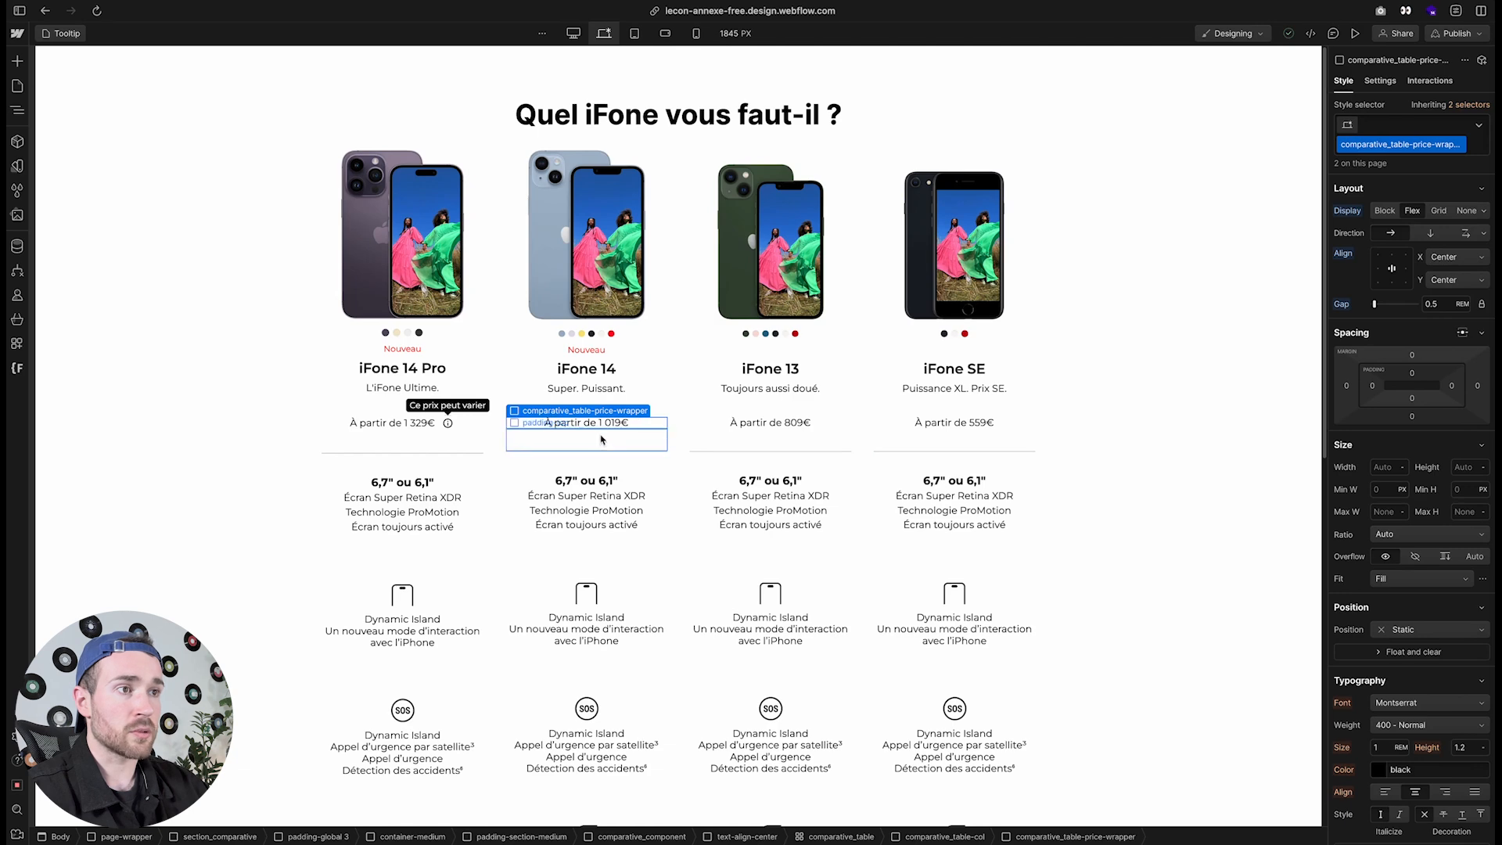
{"action": "left_click", "coordinate": [598, 426]}
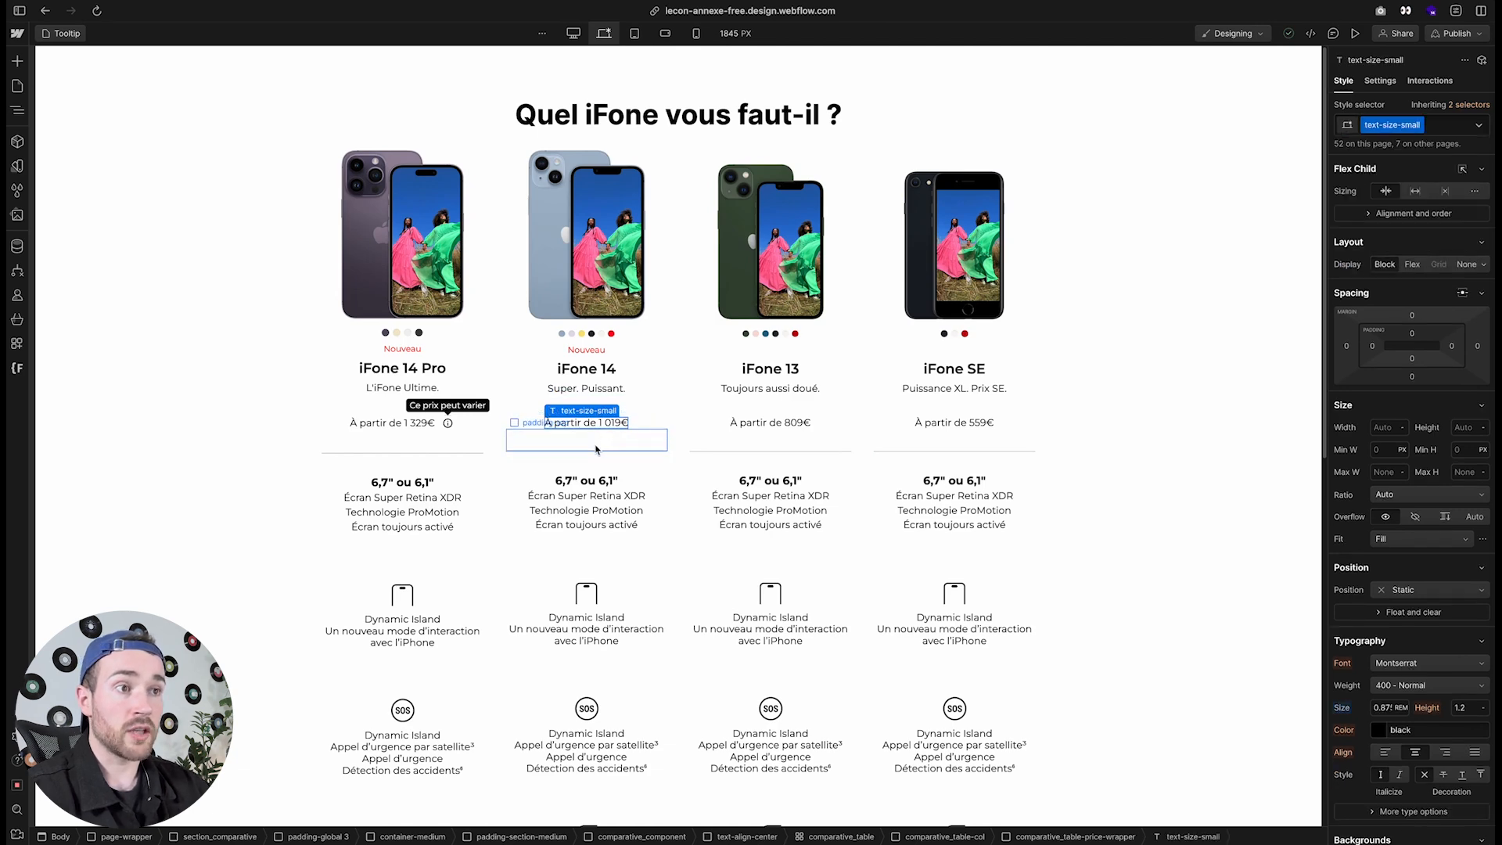
{"action": "left_click", "coordinate": [643, 426]}
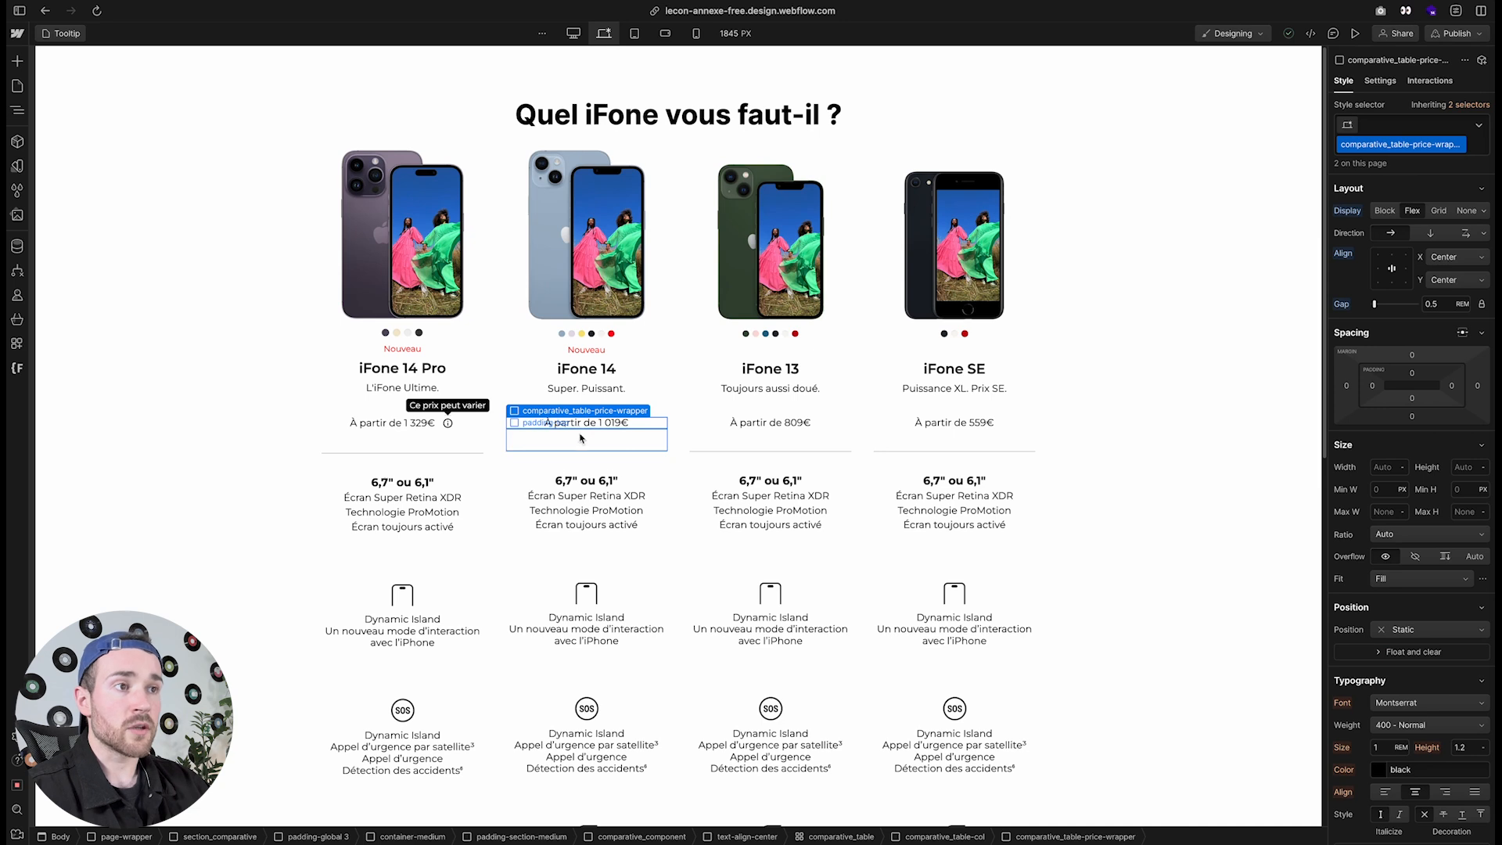
{"action": "mouse_move", "coordinate": [582, 417]}
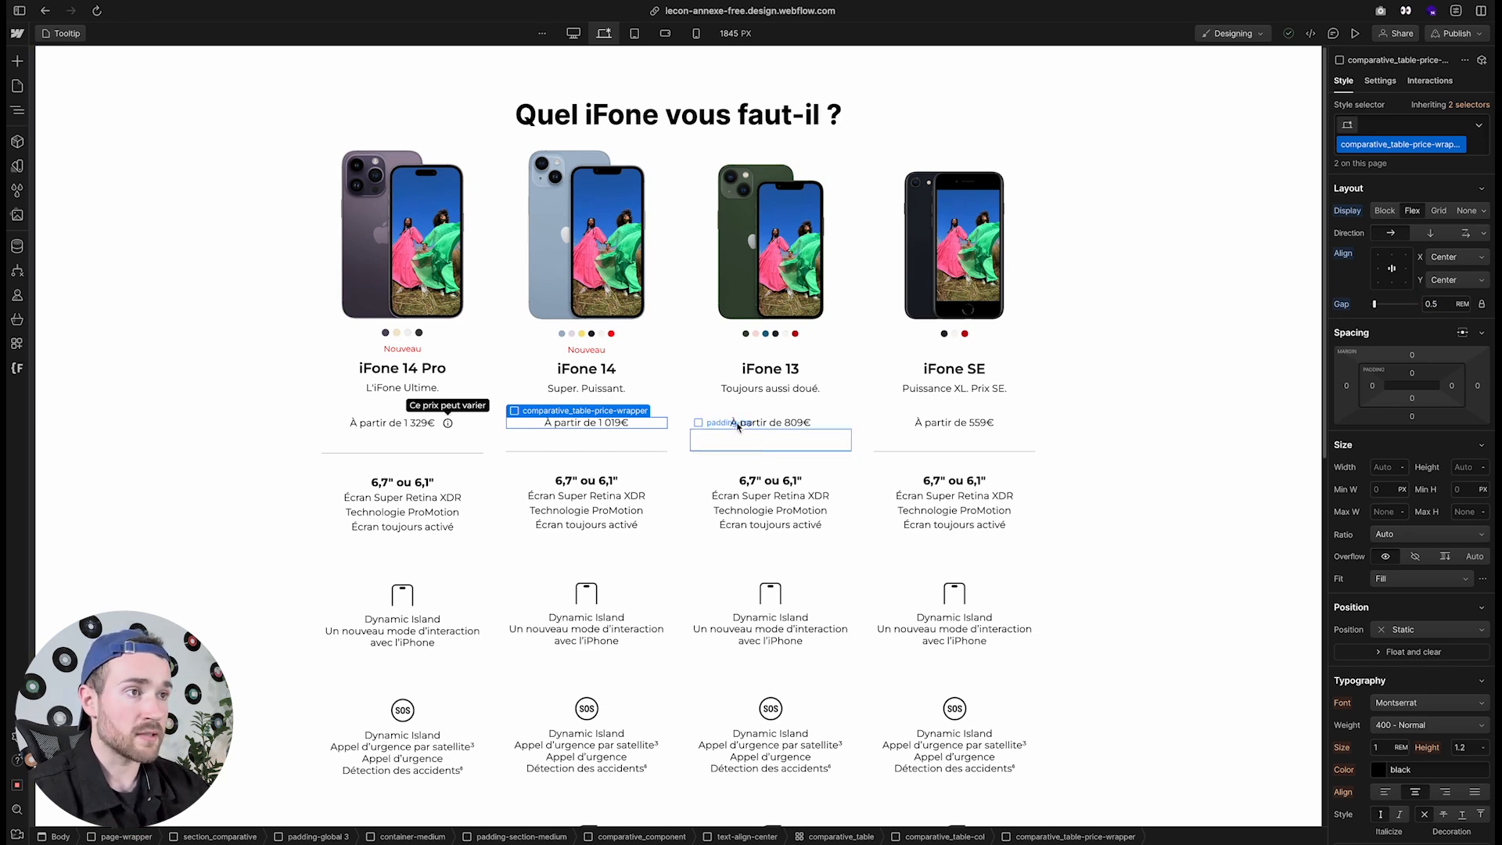
{"action": "key", "text": "super+e"}
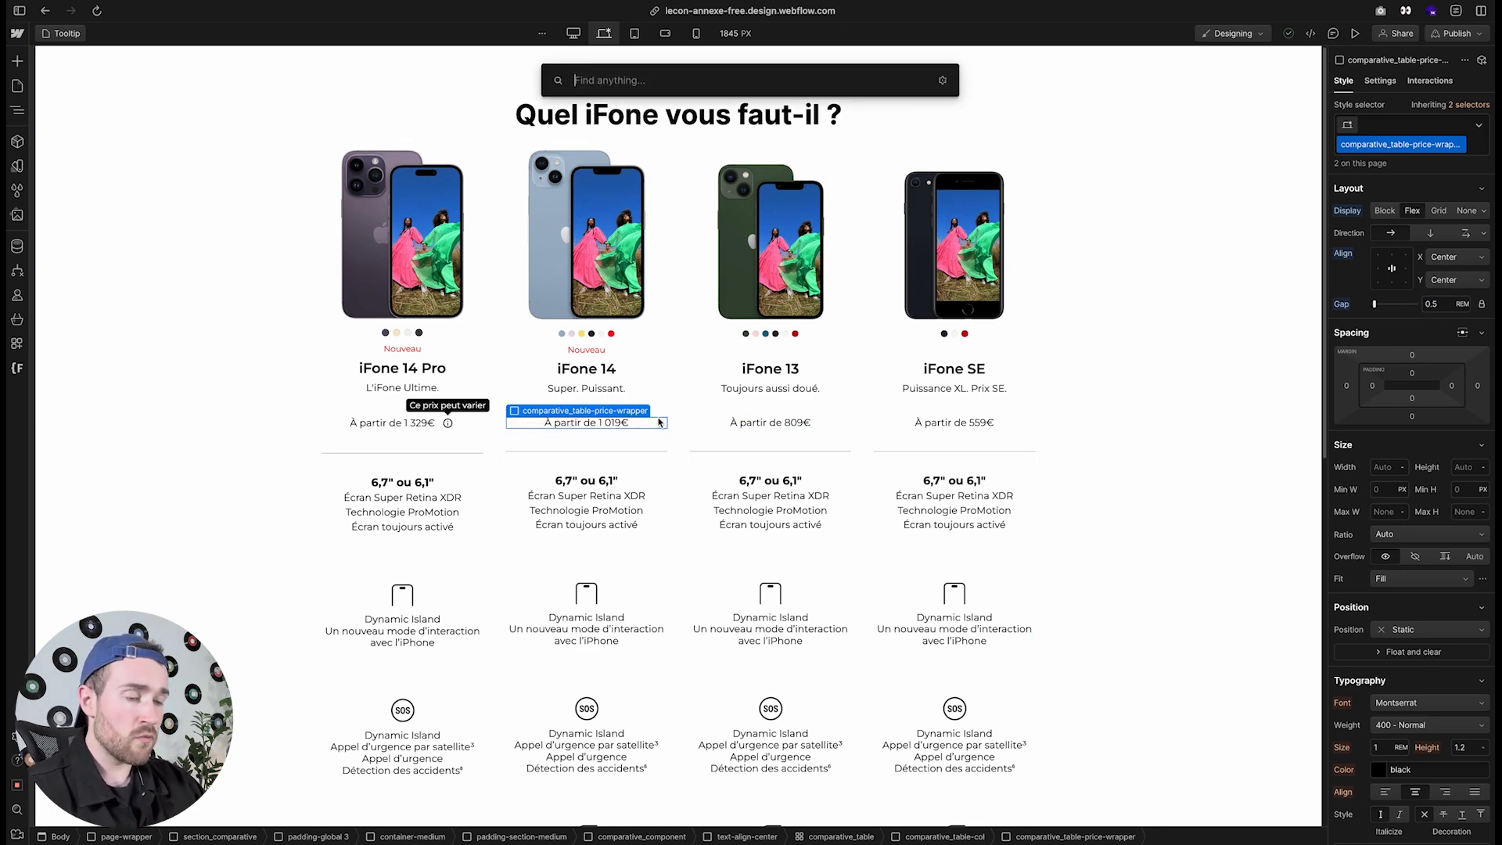
{"action": "type", "text": "div"}
{"action": "key", "text": "Return"}
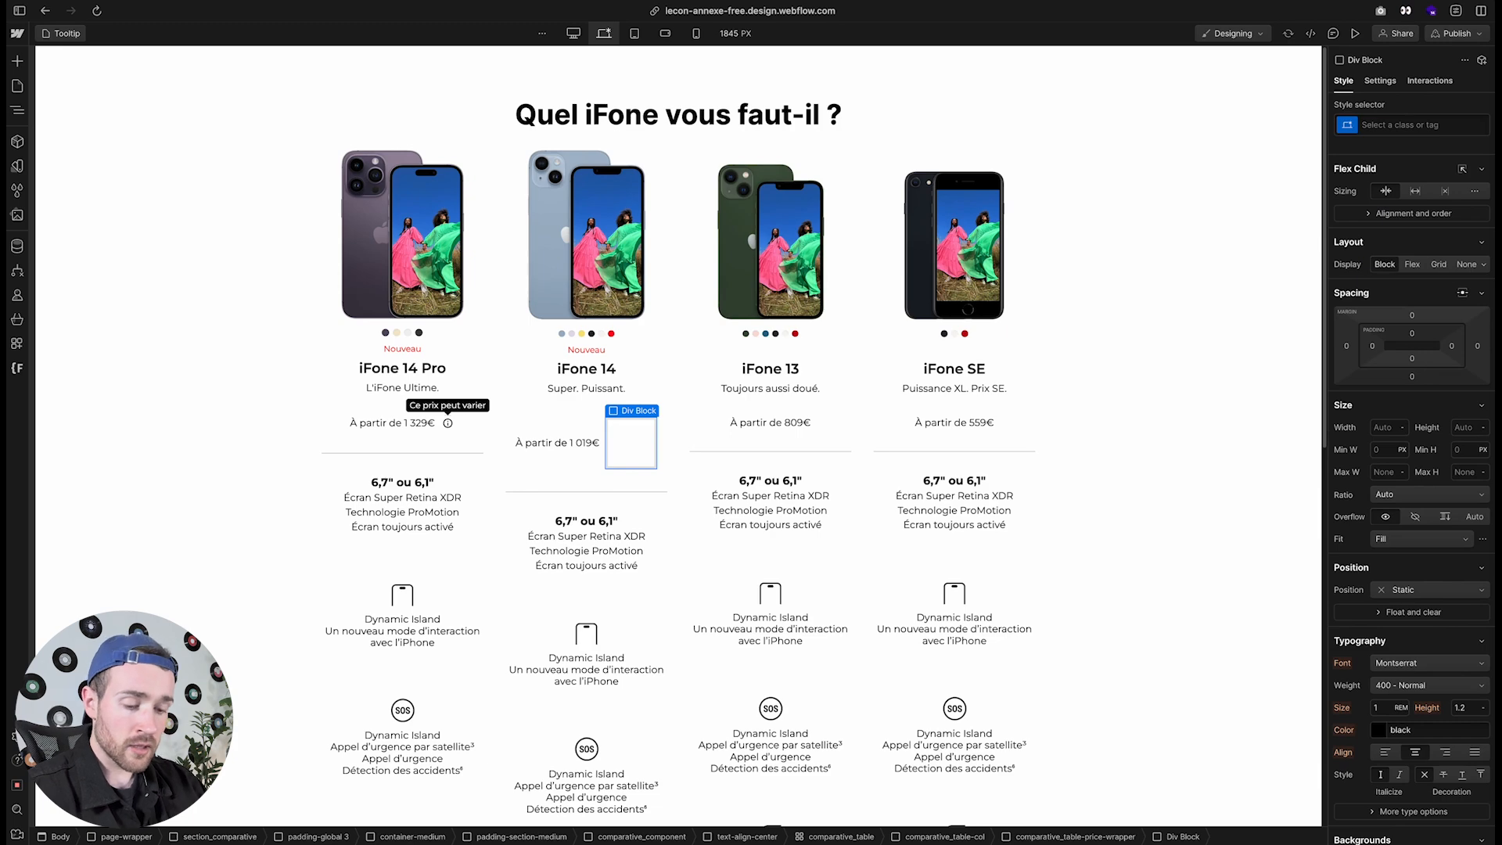
Create the class tooltip-wrapper on the new Div Block beside the iFone 14 price
{"action": "key", "text": "super+Return"}
{"action": "type", "text": "tooltip"}
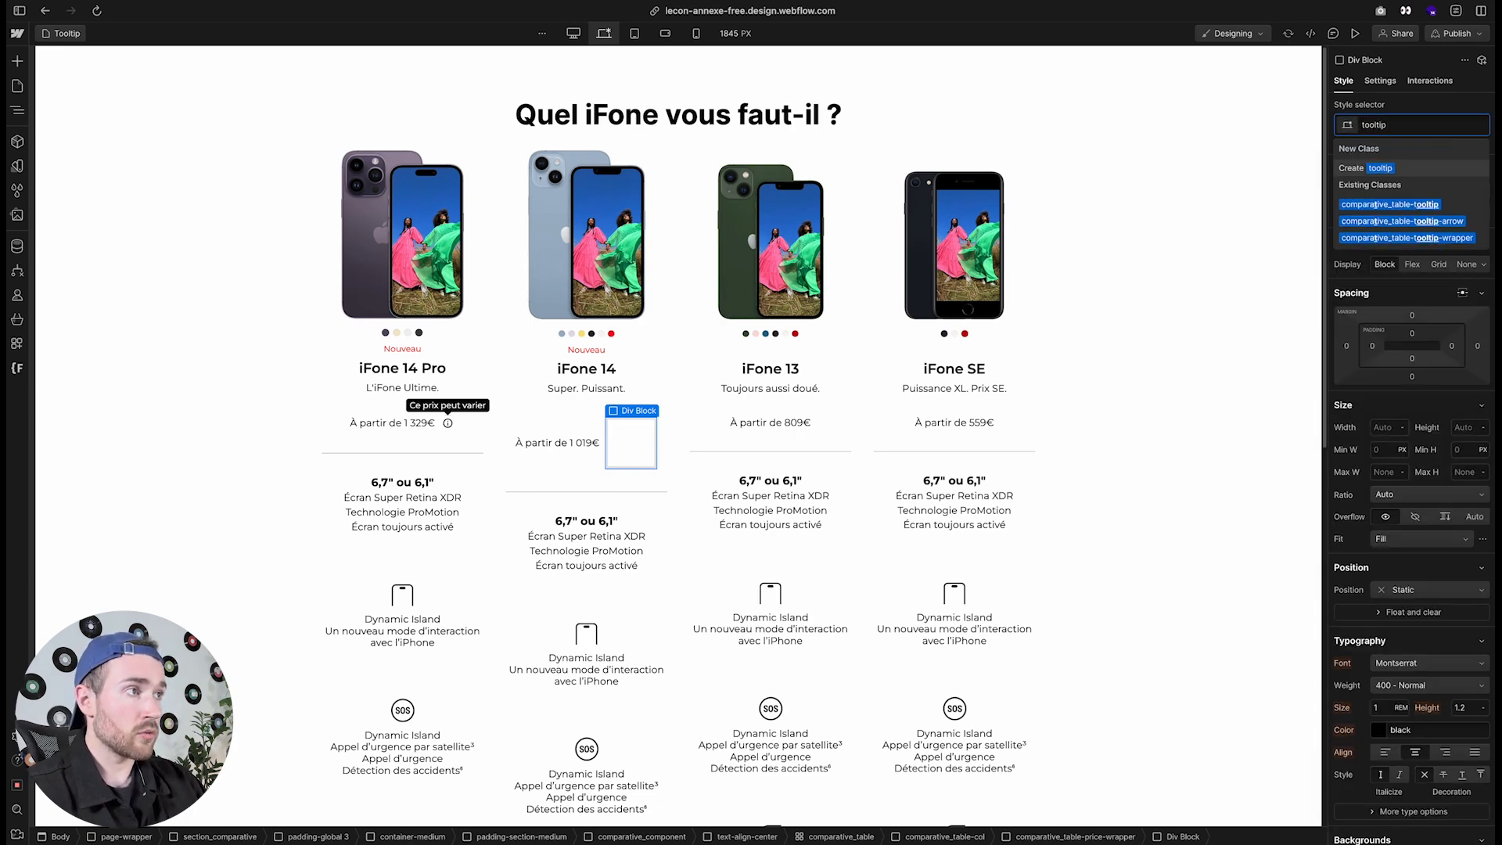
{"action": "type", "text": "-wrapper"}
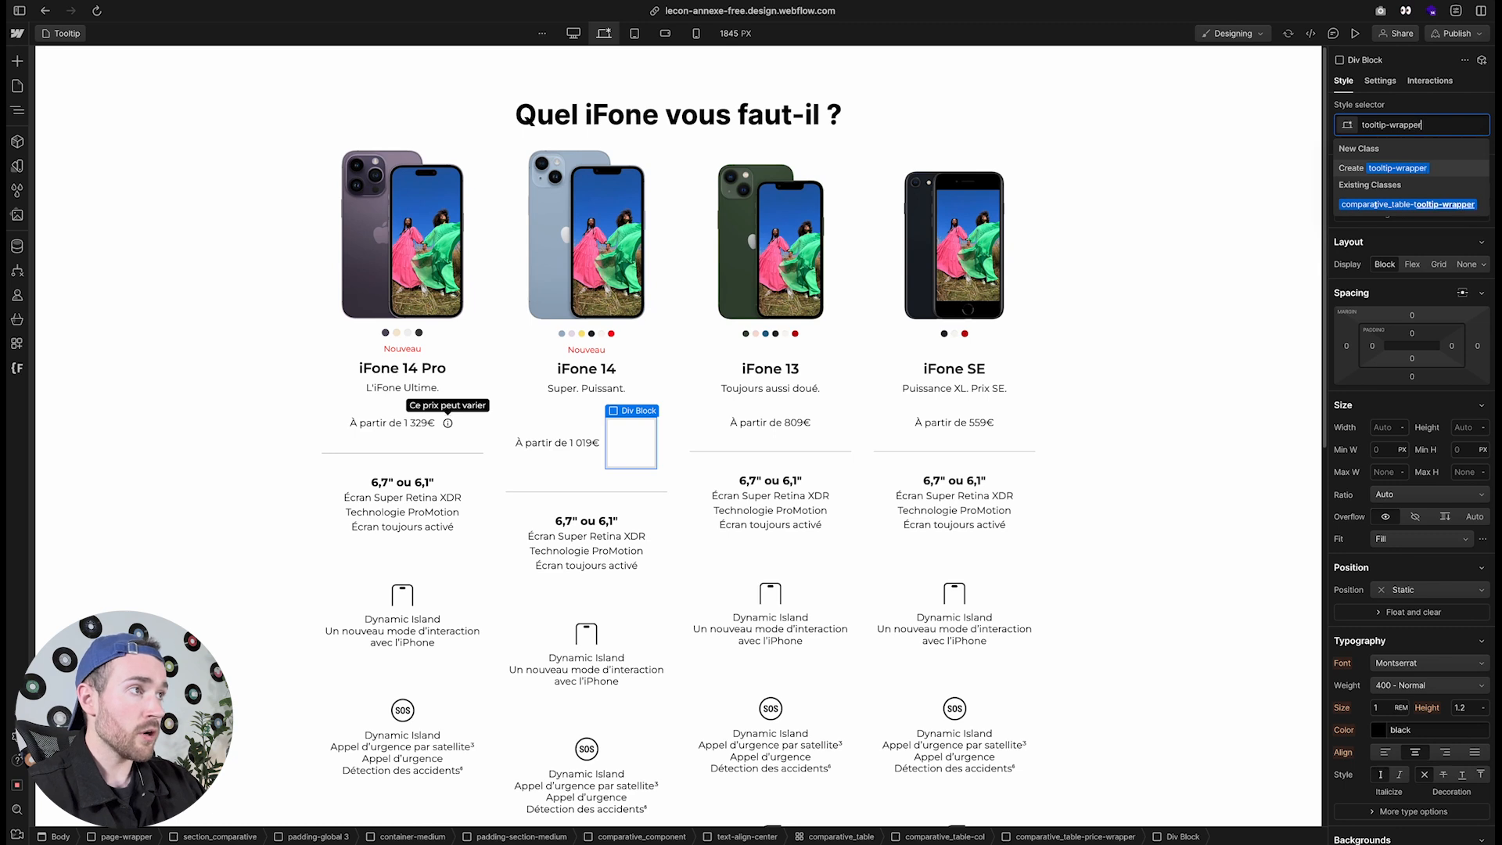
{"action": "key", "text": "Return"}
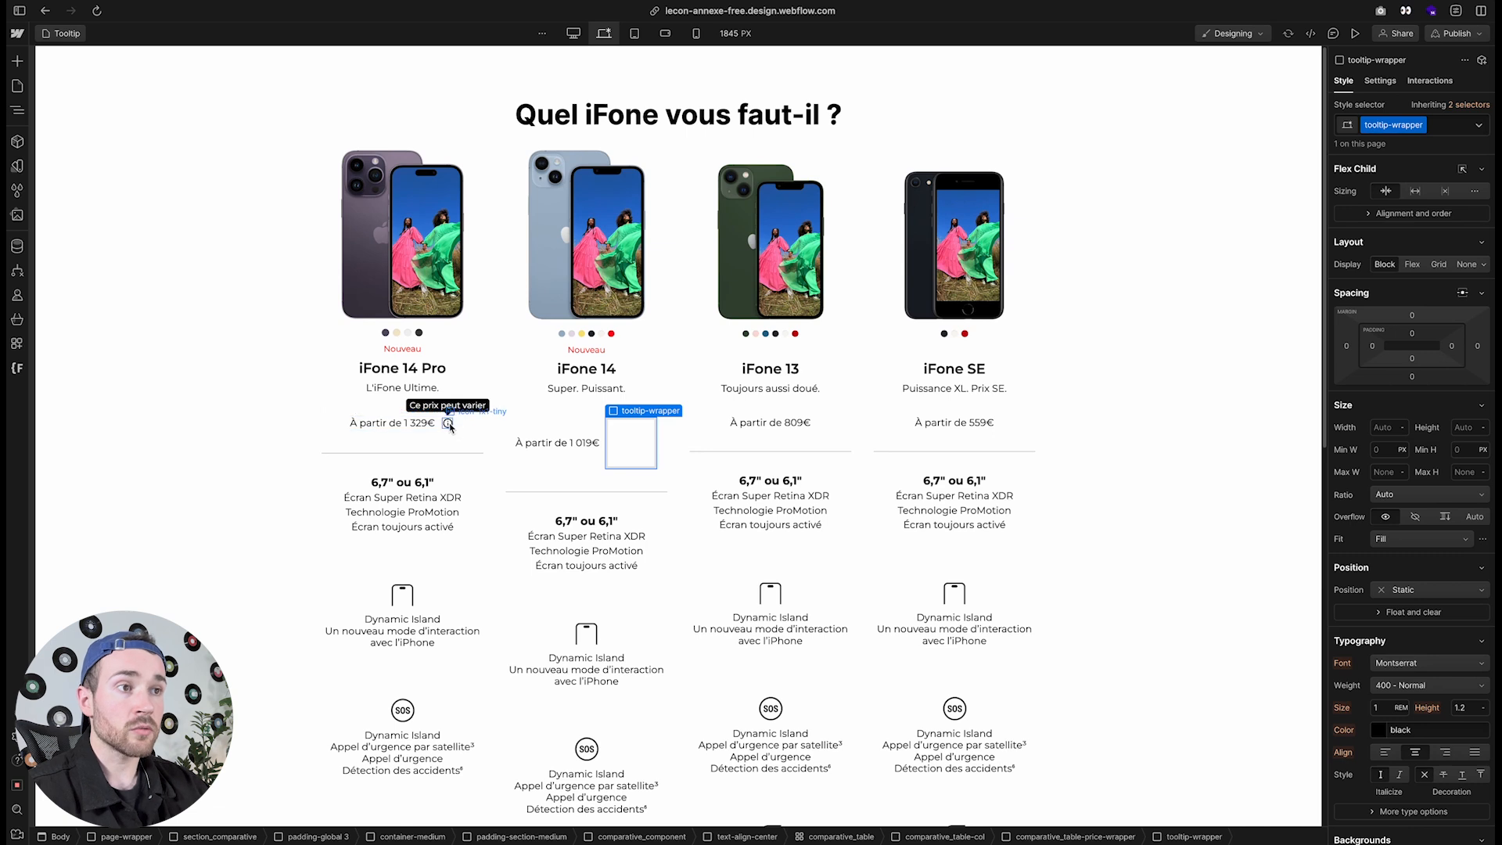
Copy the info icon beside the iFone 14 Pro price into the tooltip-wrapper of the iFone 14 column
{"action": "left_click", "coordinate": [448, 423]}
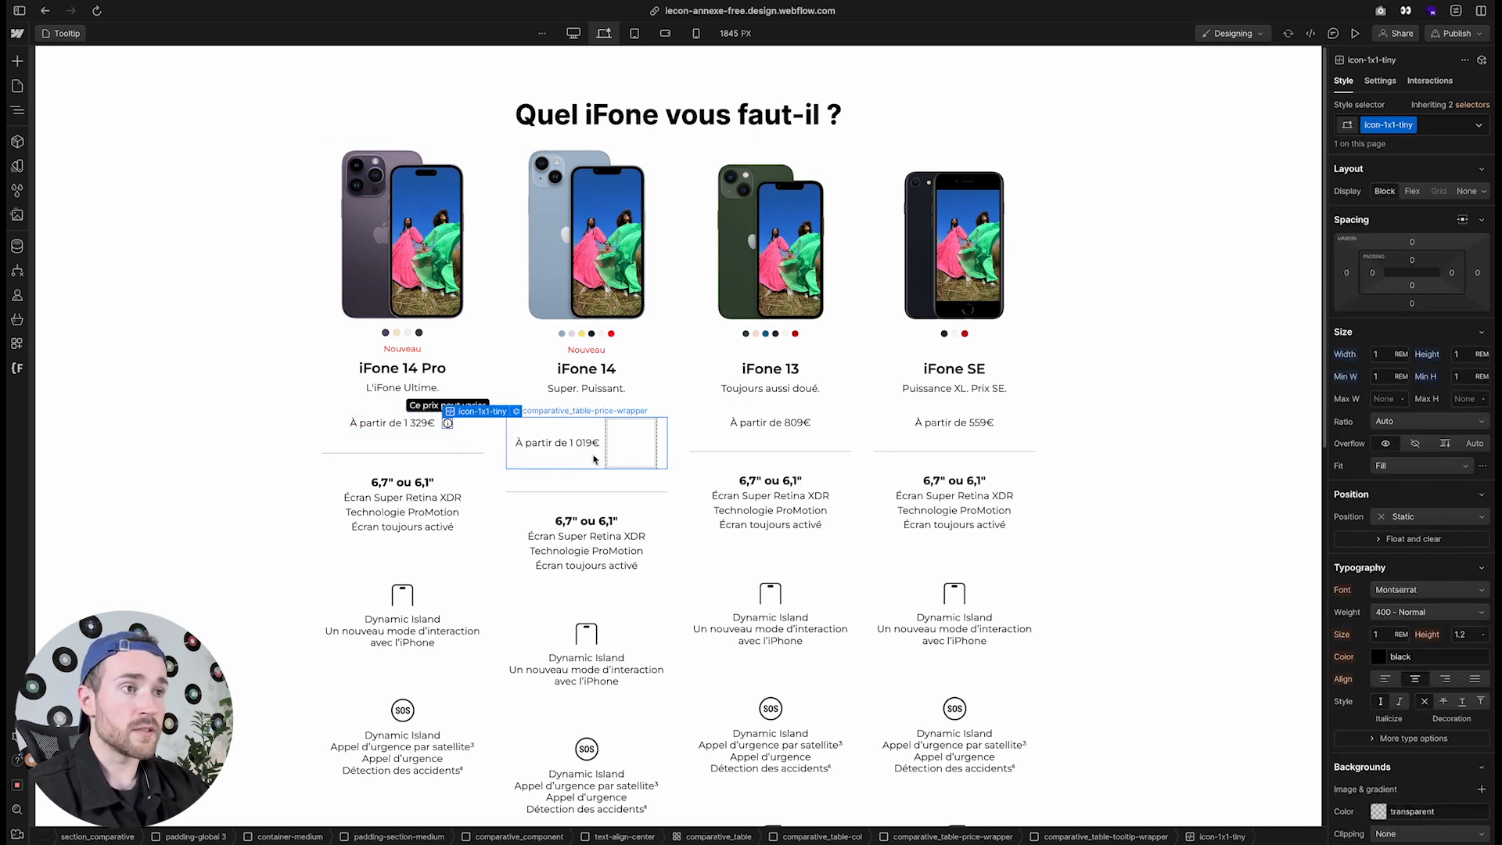
{"action": "left_click", "coordinate": [621, 452]}
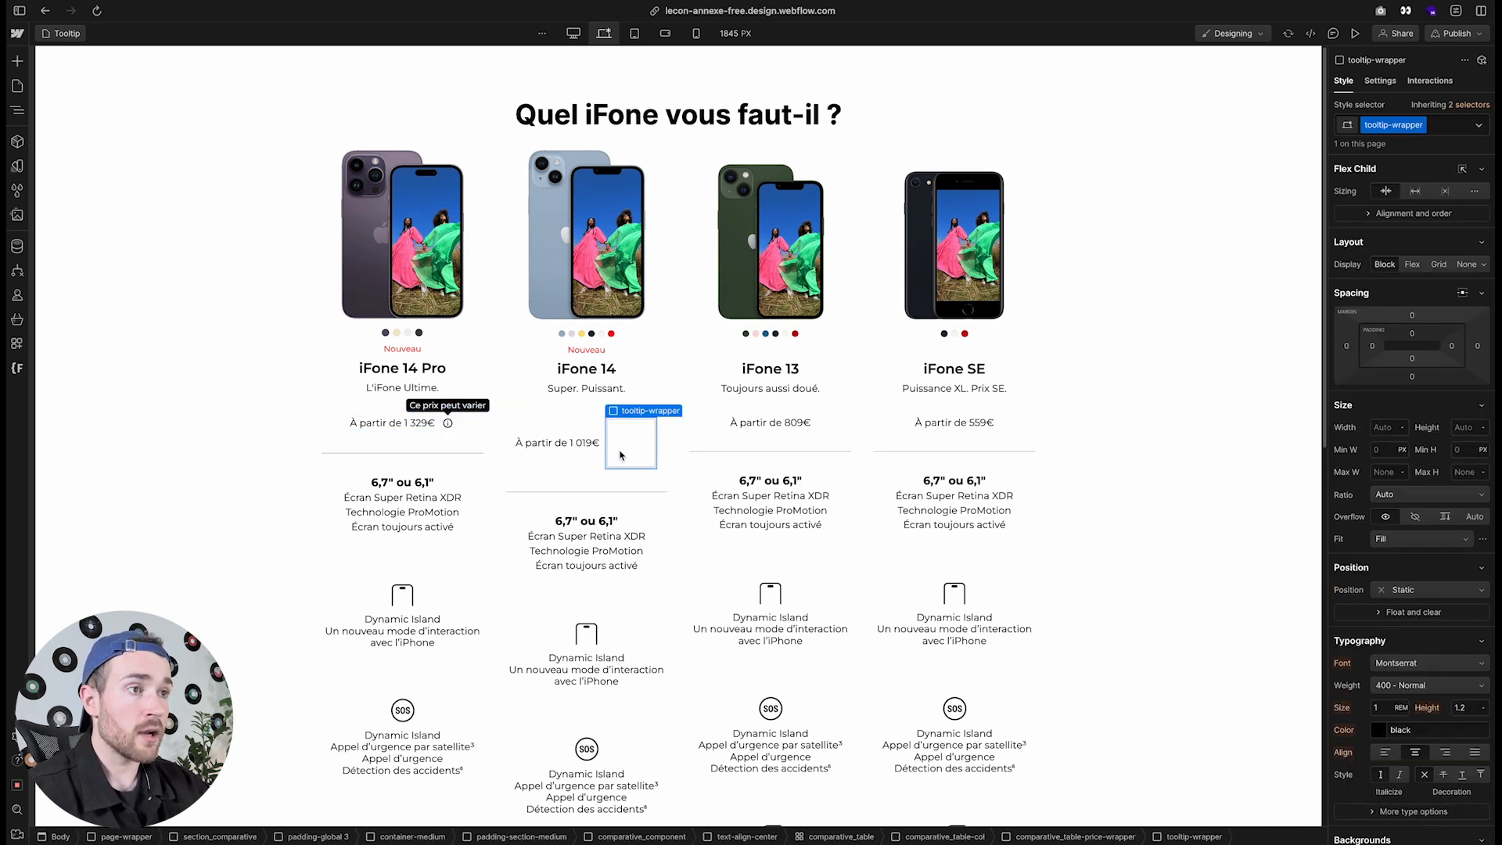
{"action": "left_click", "coordinate": [448, 423]}
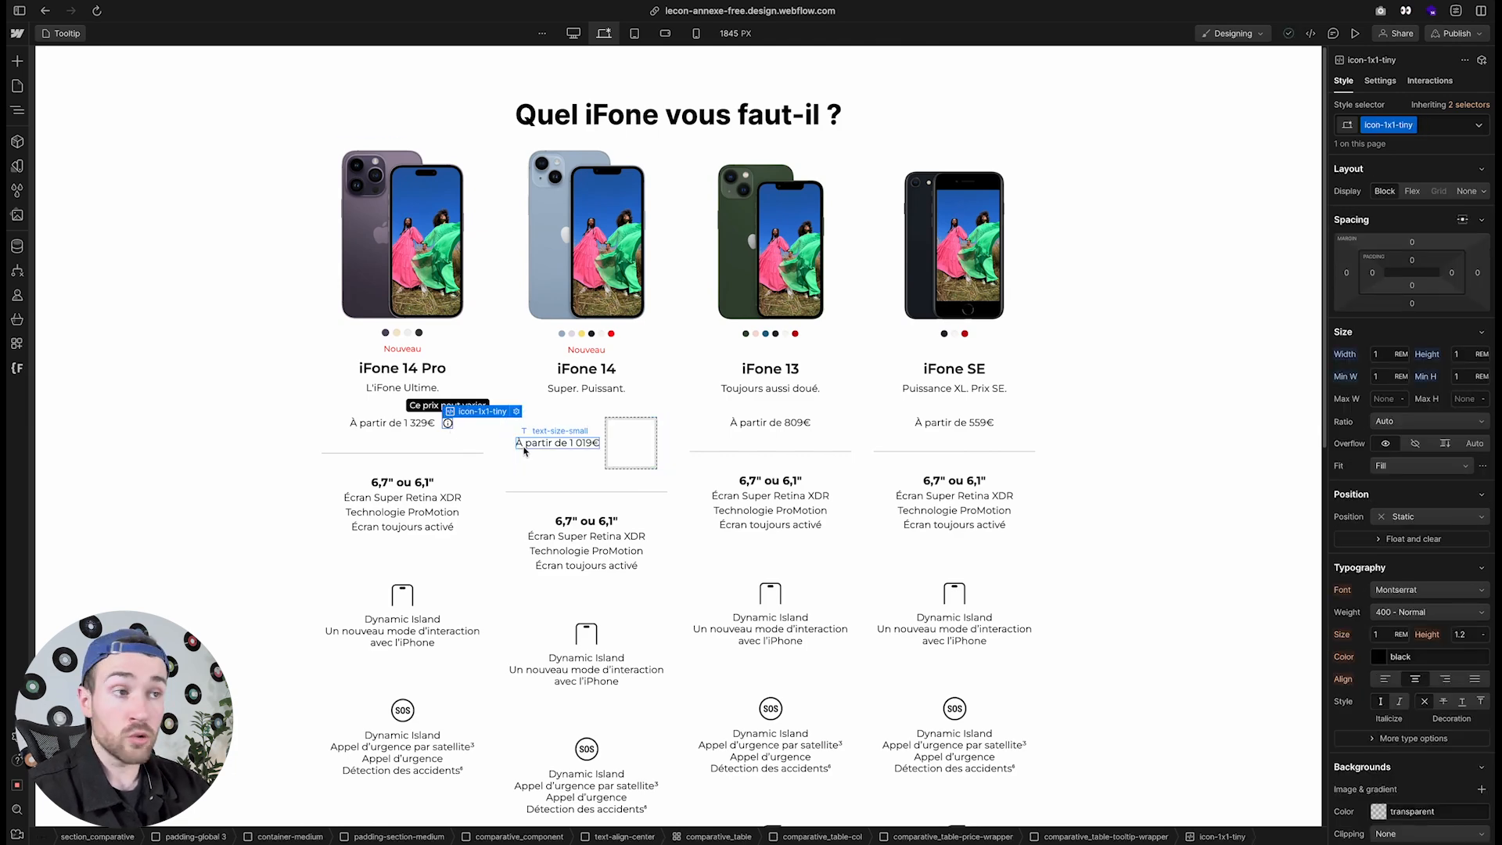
{"action": "left_click", "coordinate": [623, 447]}
{"action": "key", "text": "ctrl+v"}
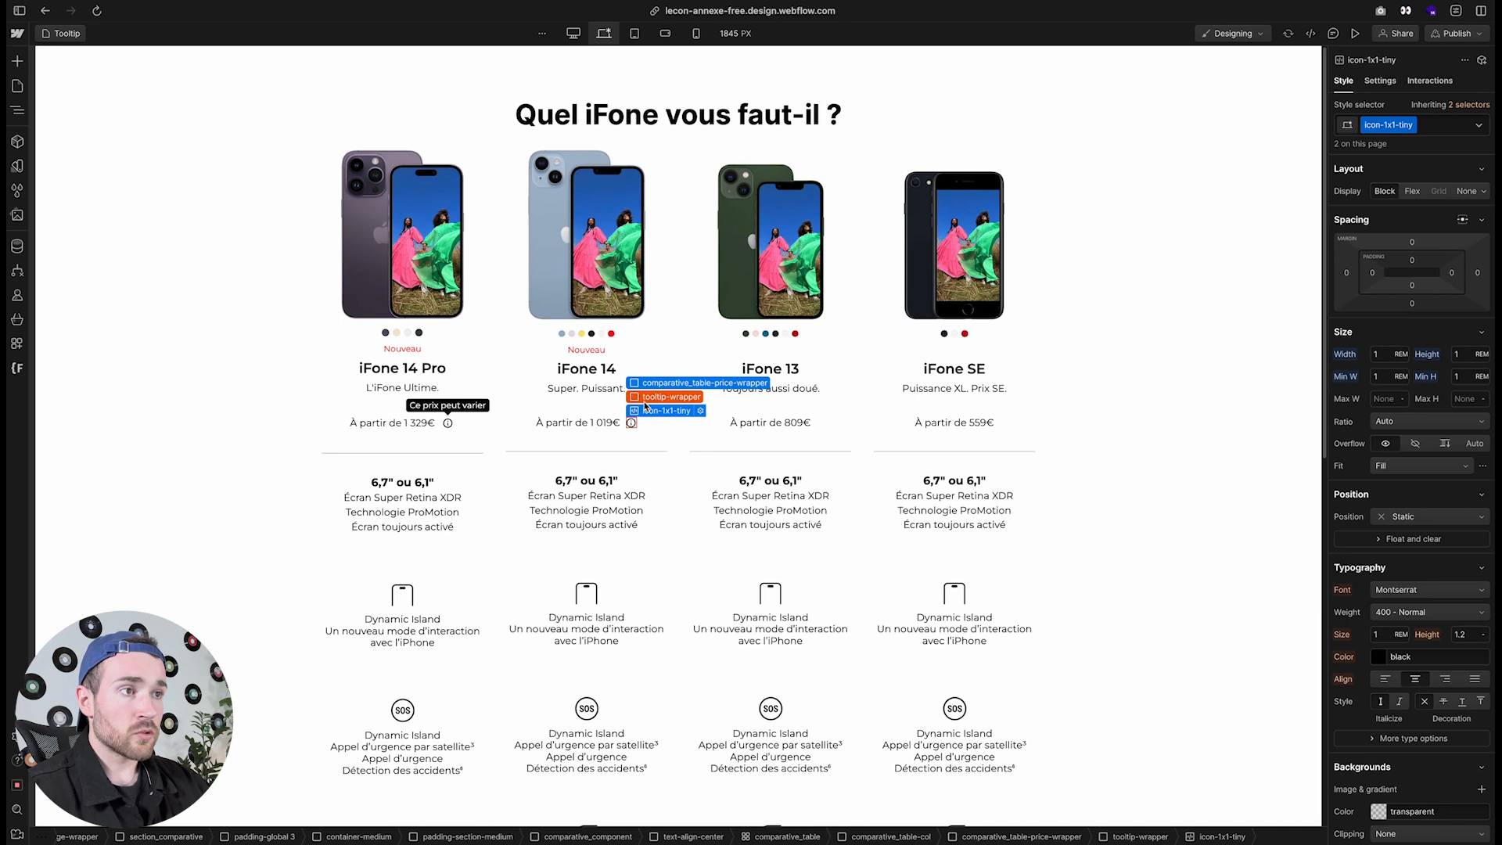
Set the position of the tooltip-wrapper around the iFone 14 info icon to Relative
{"action": "left_click", "coordinate": [653, 397]}
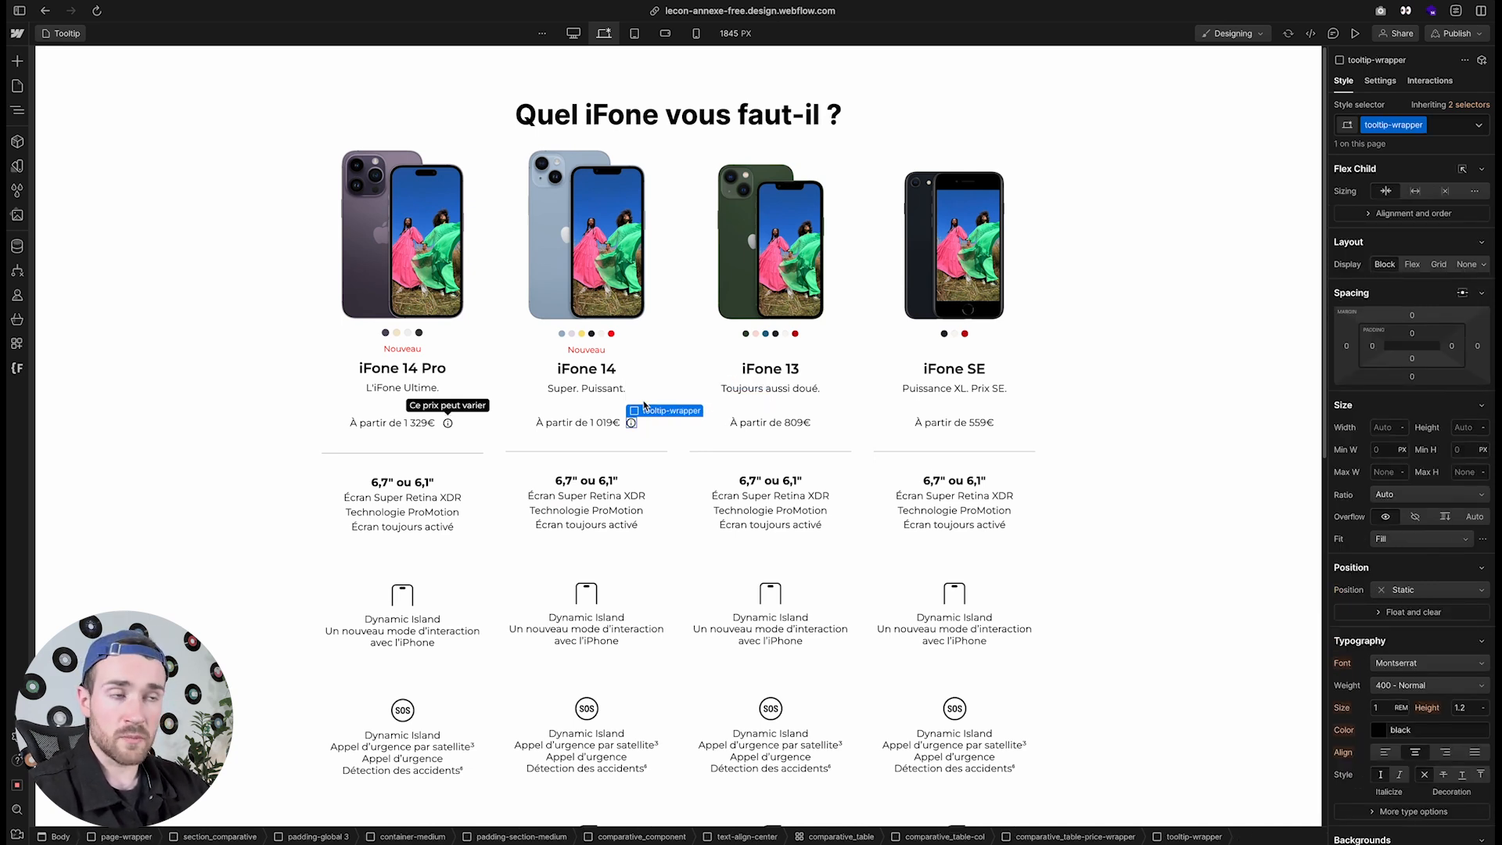
{"action": "scroll", "coordinate": [1408, 563], "scroll_direction": "down", "scroll_amount": 1}
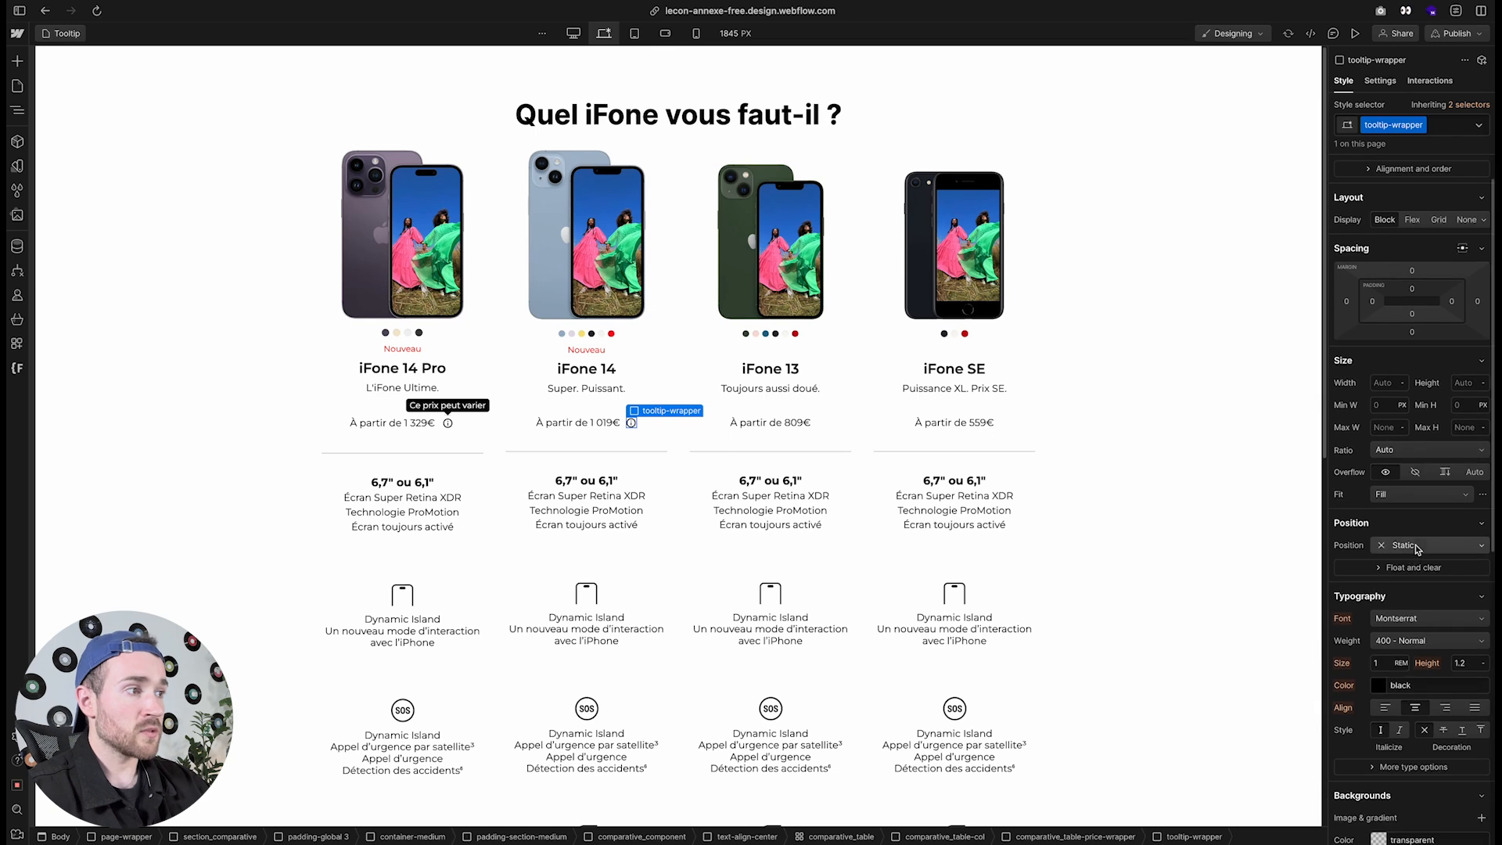
{"action": "left_click", "coordinate": [1416, 545]}
{"action": "left_click", "coordinate": [1418, 560]}
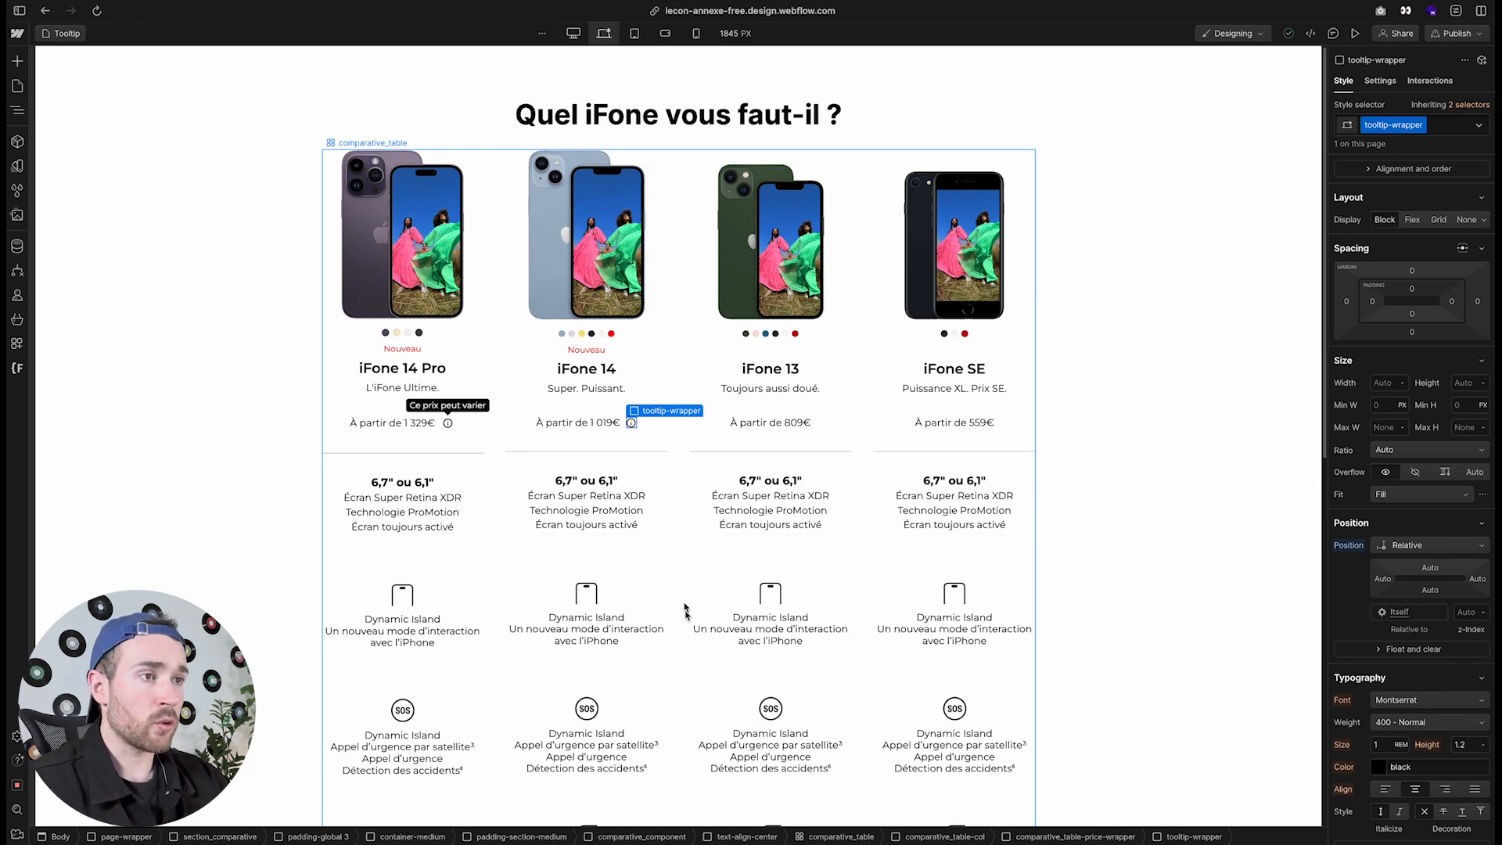
Add a Div Block with the new class tooltip-component inside the tooltip-wrapper and set its position to Absolute
{"action": "key", "text": "super+k"}
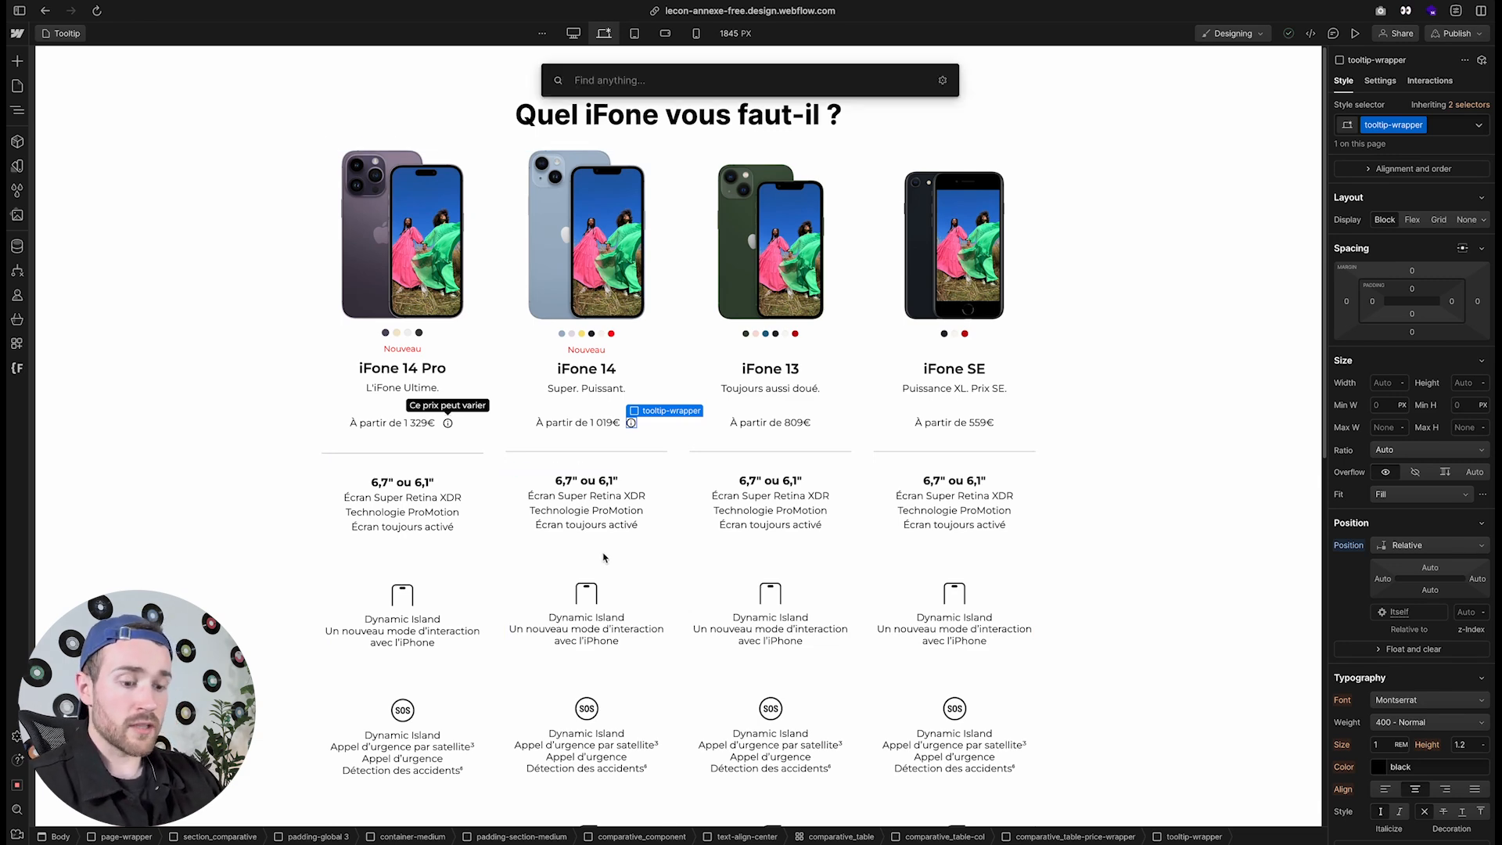
{"action": "type", "text": "div"}
{"action": "key", "text": "Return"}
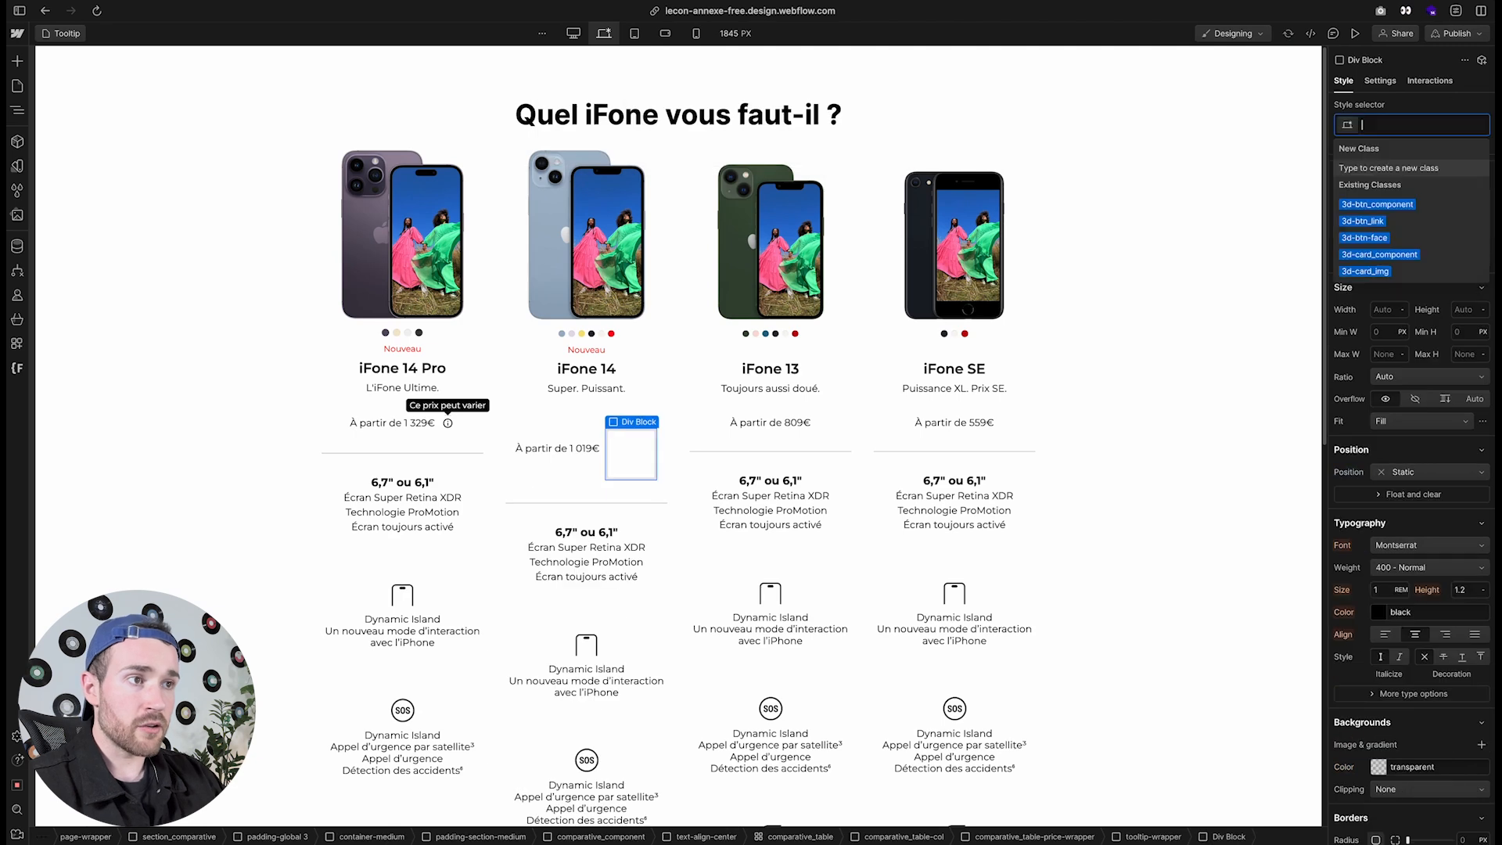
{"action": "type", "text": "tooltip"}
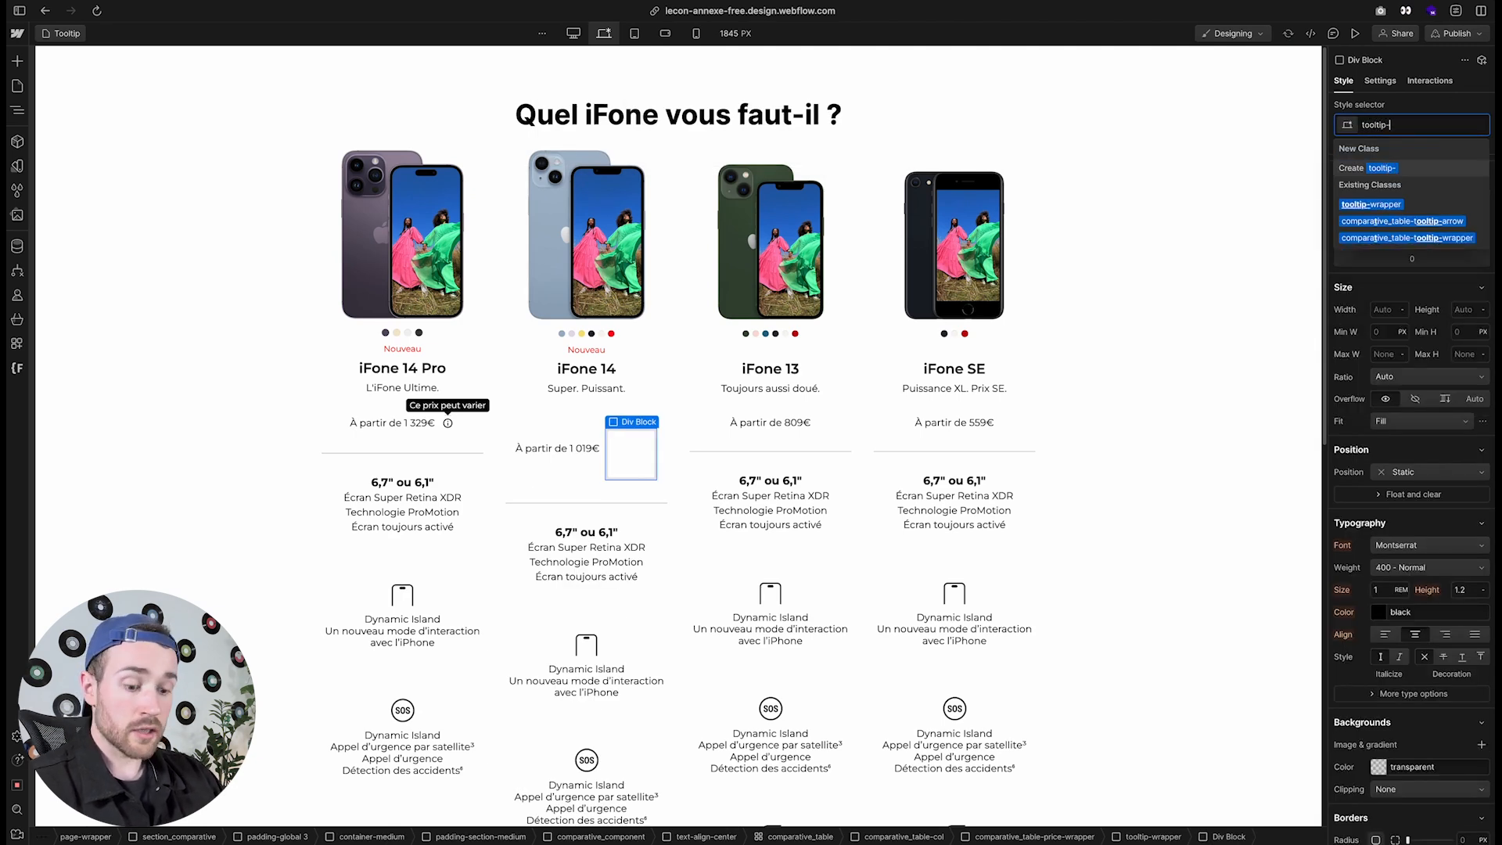
{"action": "type", "text": "-component"}
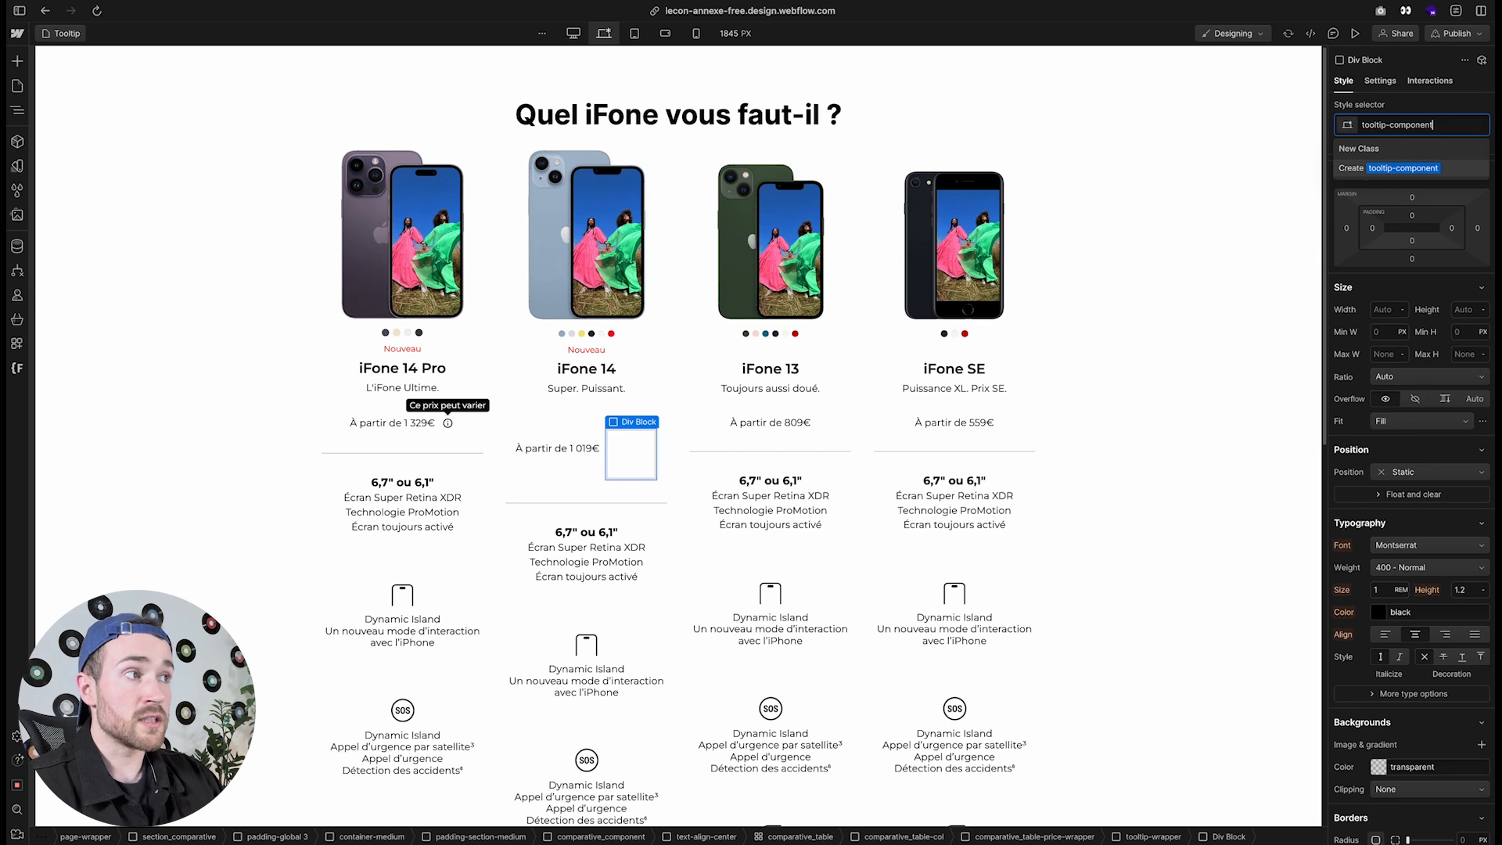
{"action": "key", "text": "Return"}
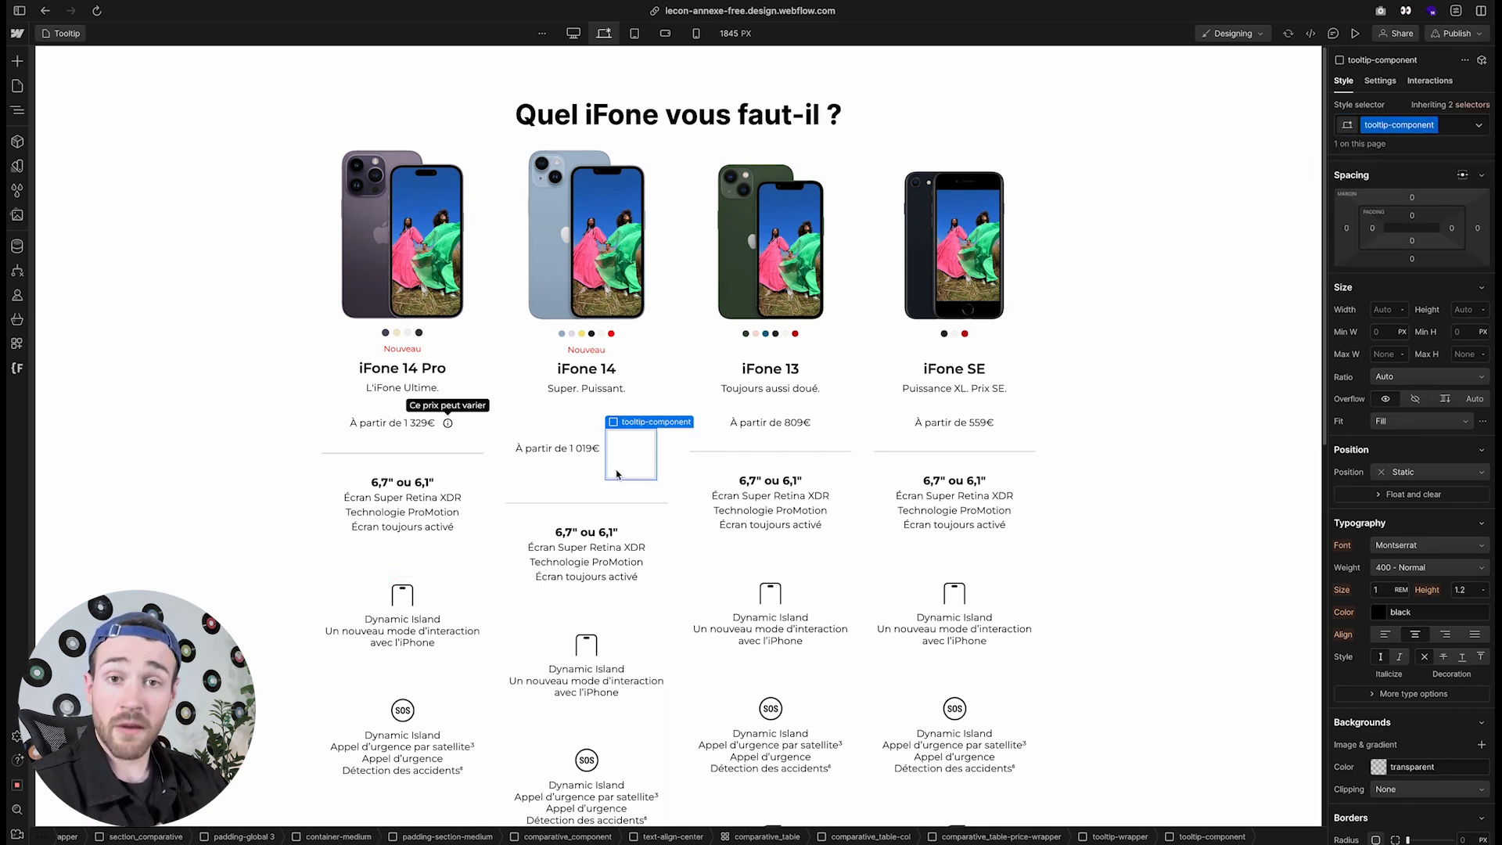
{"action": "left_click", "coordinate": [1433, 473]}
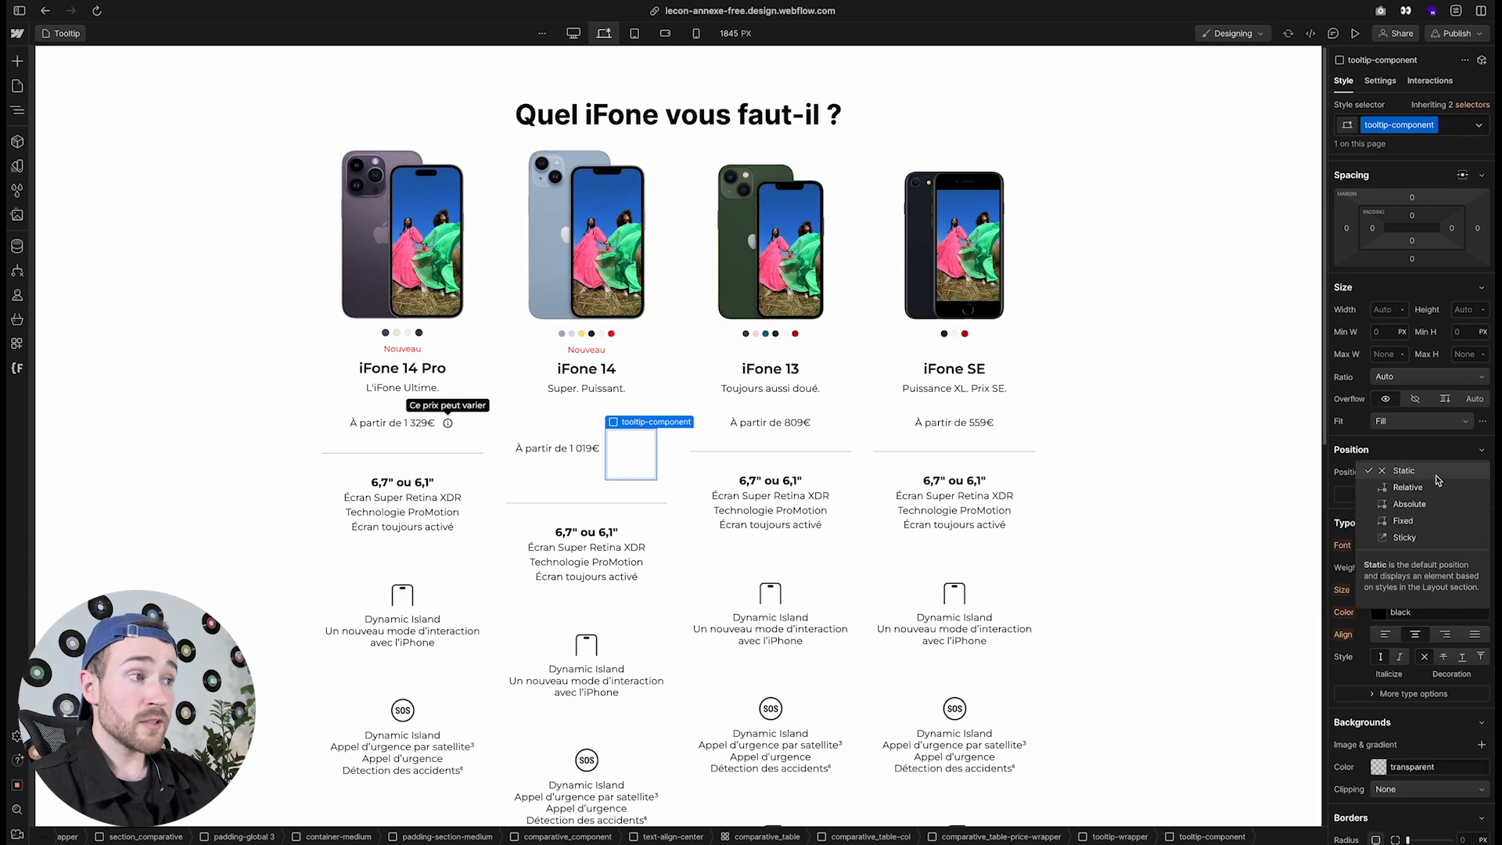
{"action": "left_click", "coordinate": [1421, 506]}
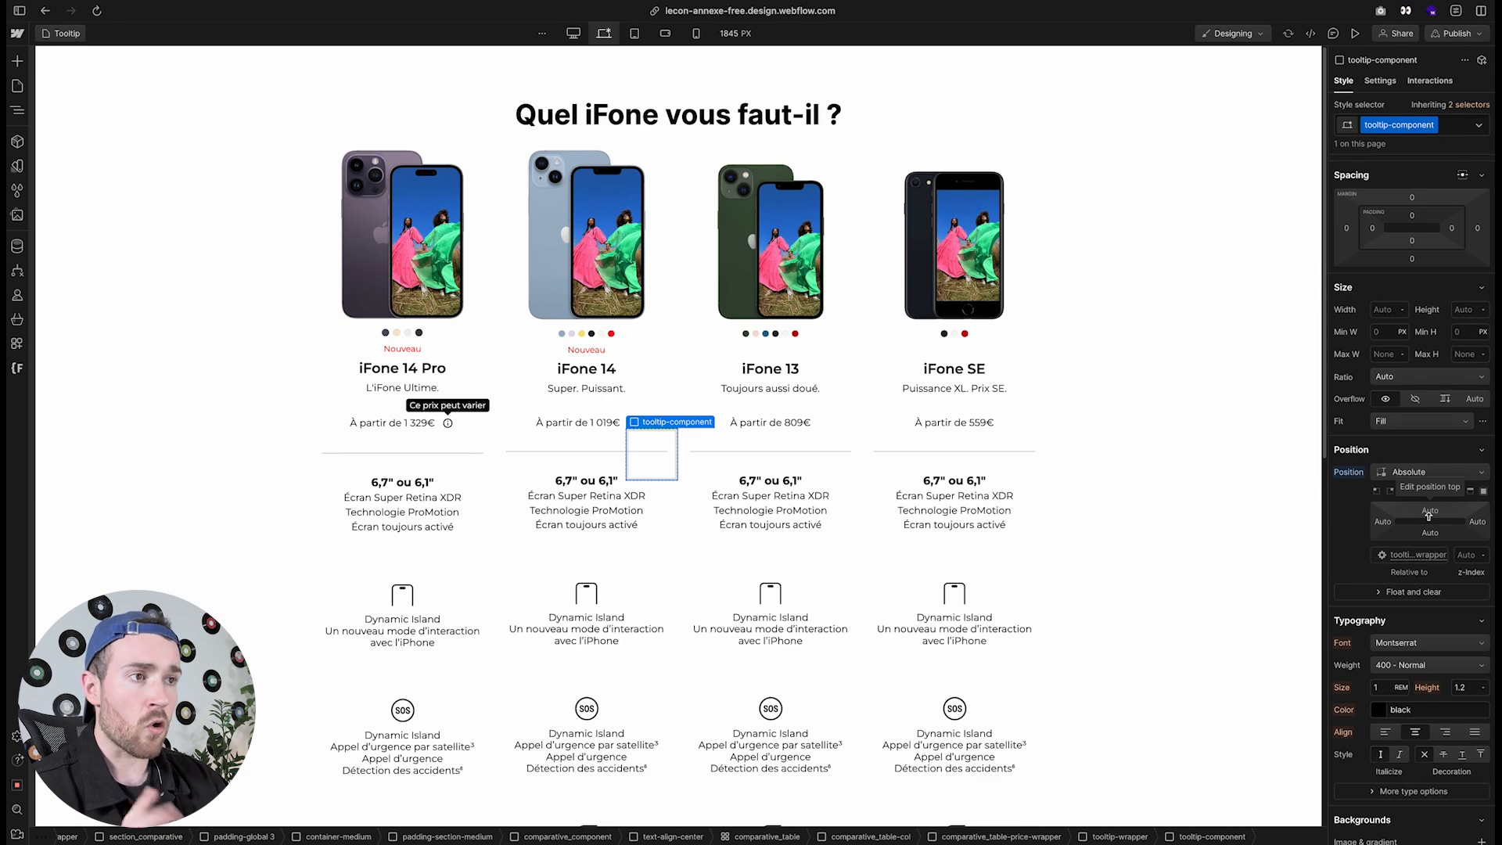
Give the tooltip-component a black background and a border radius of 5 px
{"action": "scroll", "coordinate": [1408, 556], "scroll_direction": "down", "scroll_amount": 5}
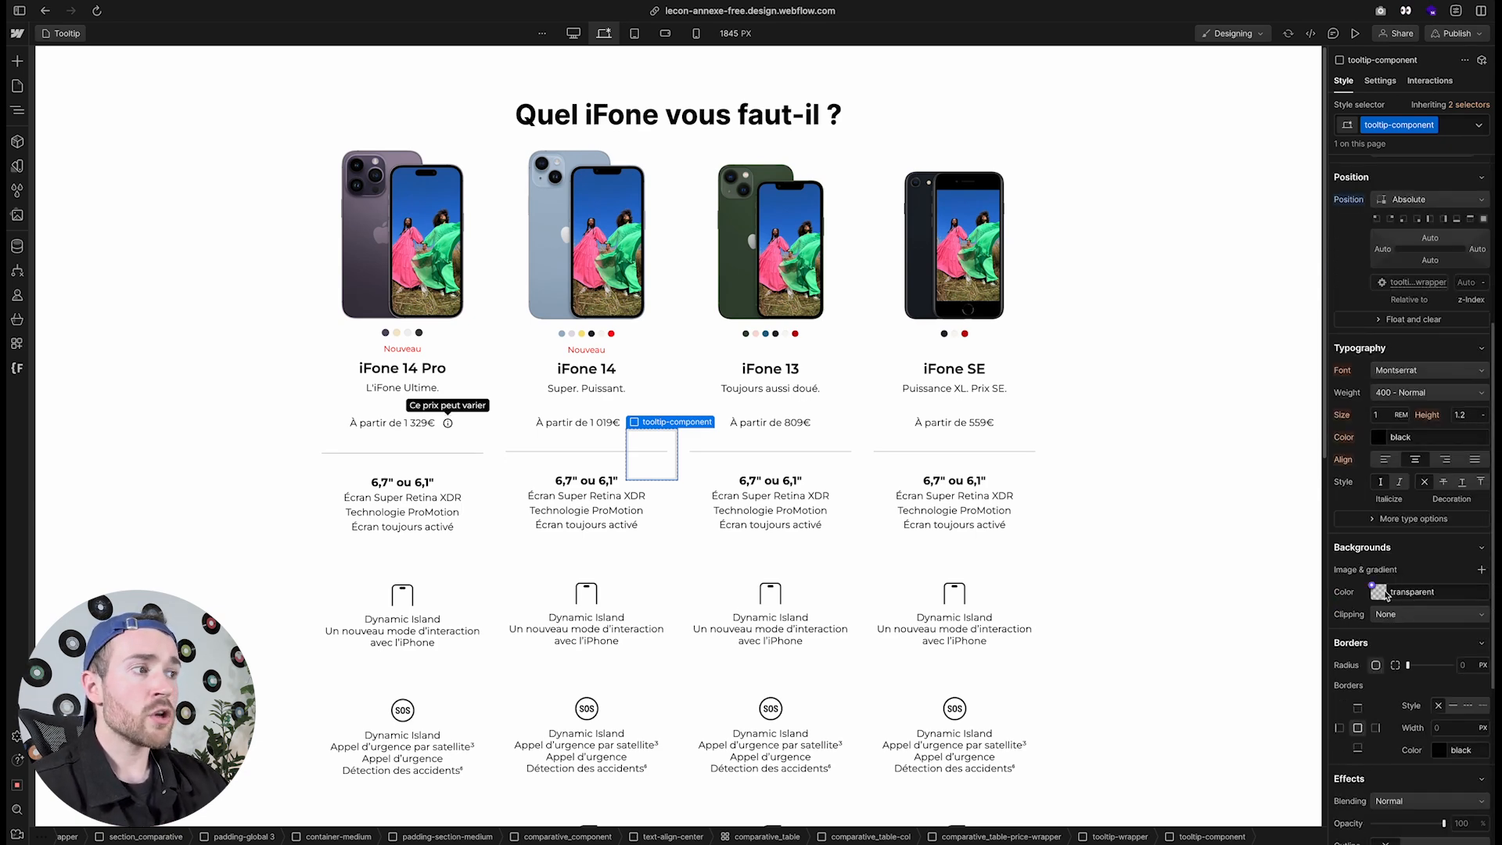
{"action": "left_click", "coordinate": [1379, 592]}
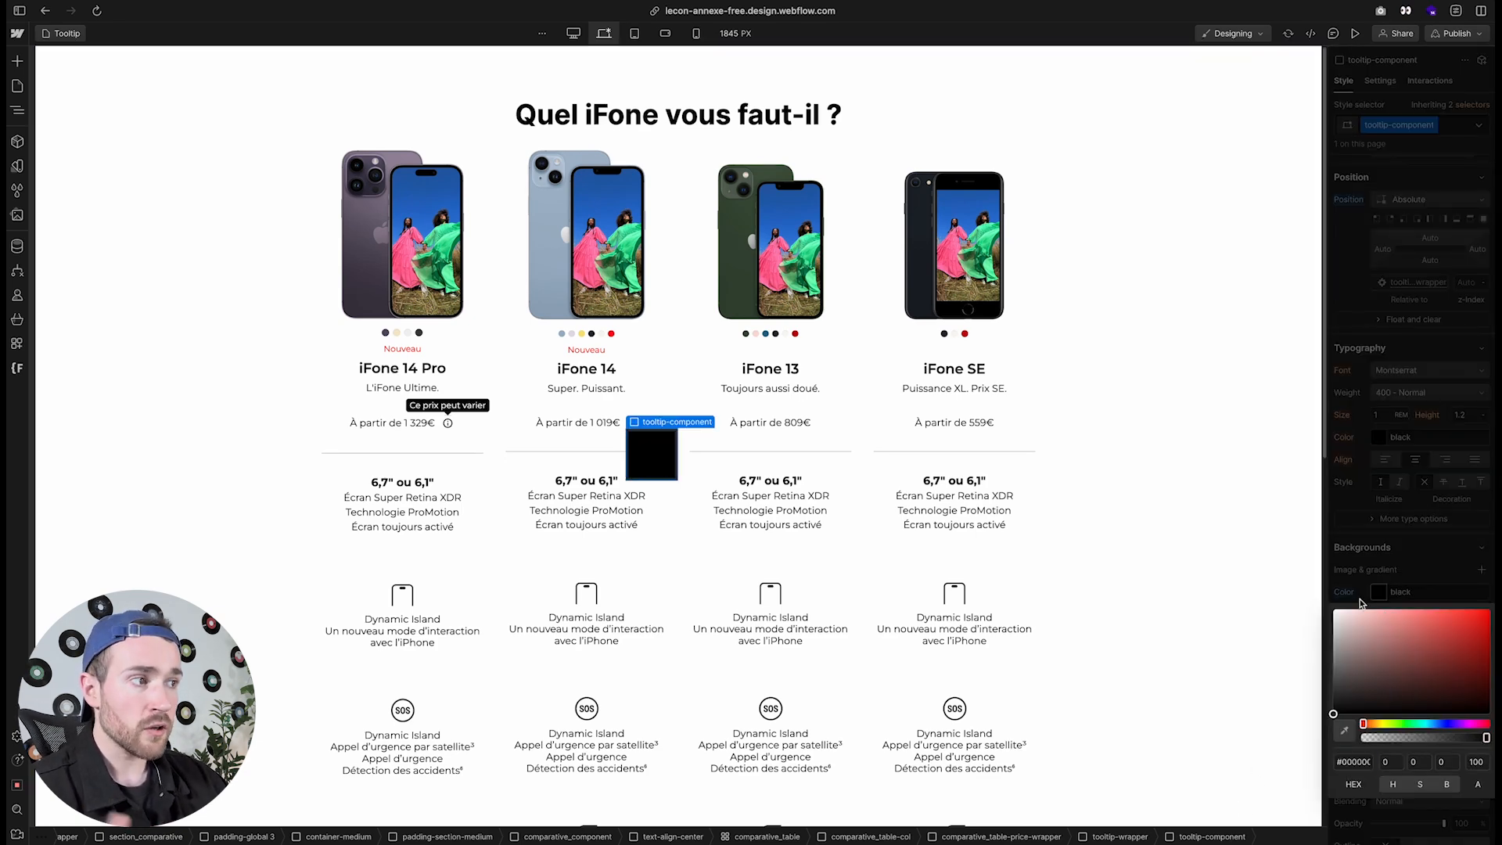
{"action": "left_click", "coordinate": [1359, 604]}
{"action": "scroll", "coordinate": [1408, 575], "scroll_direction": "down", "scroll_amount": 2}
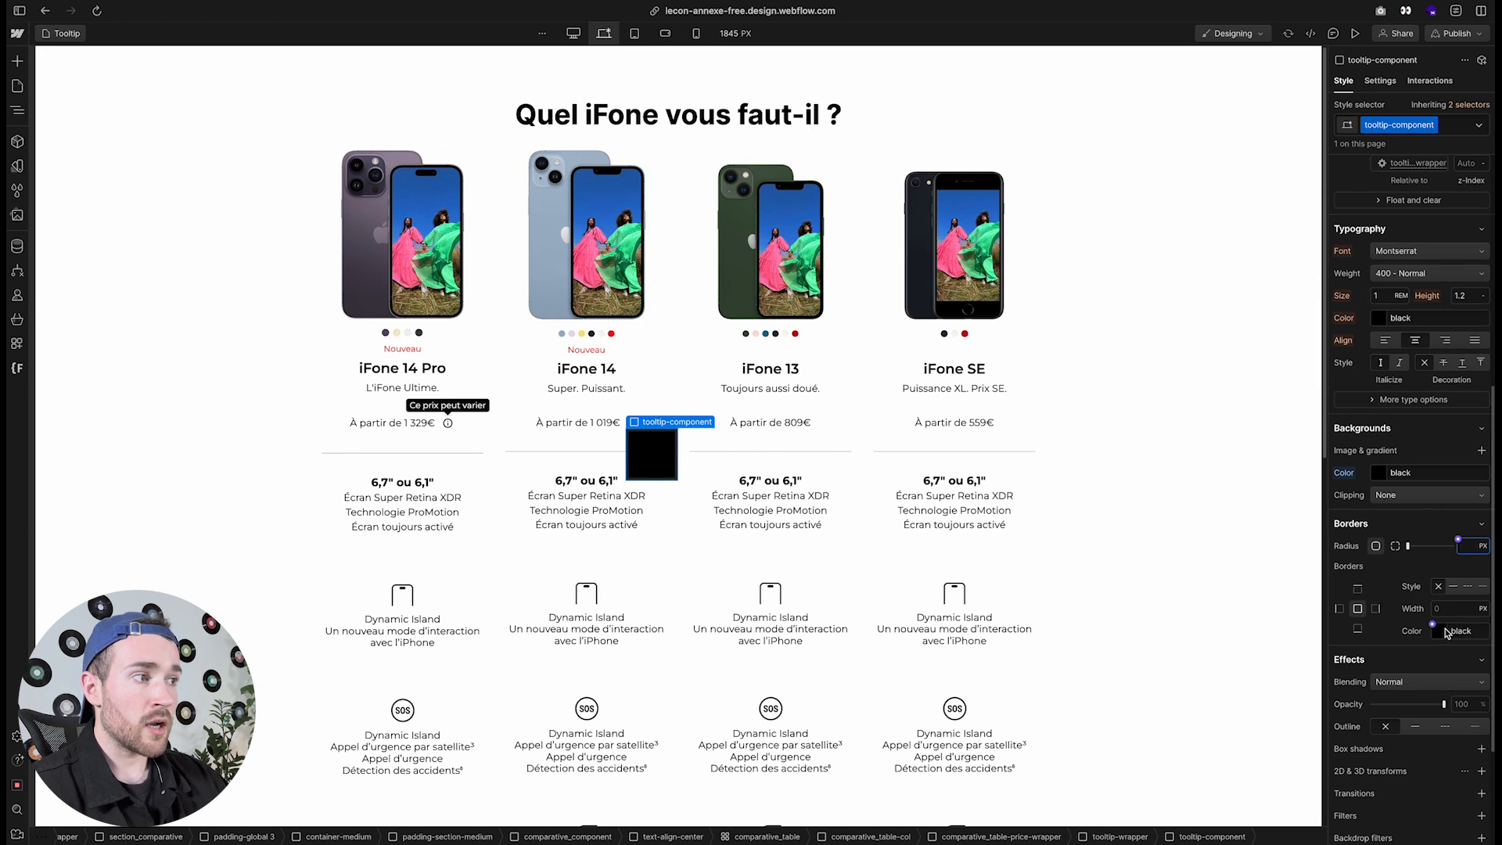
{"action": "type", "text": "5"}
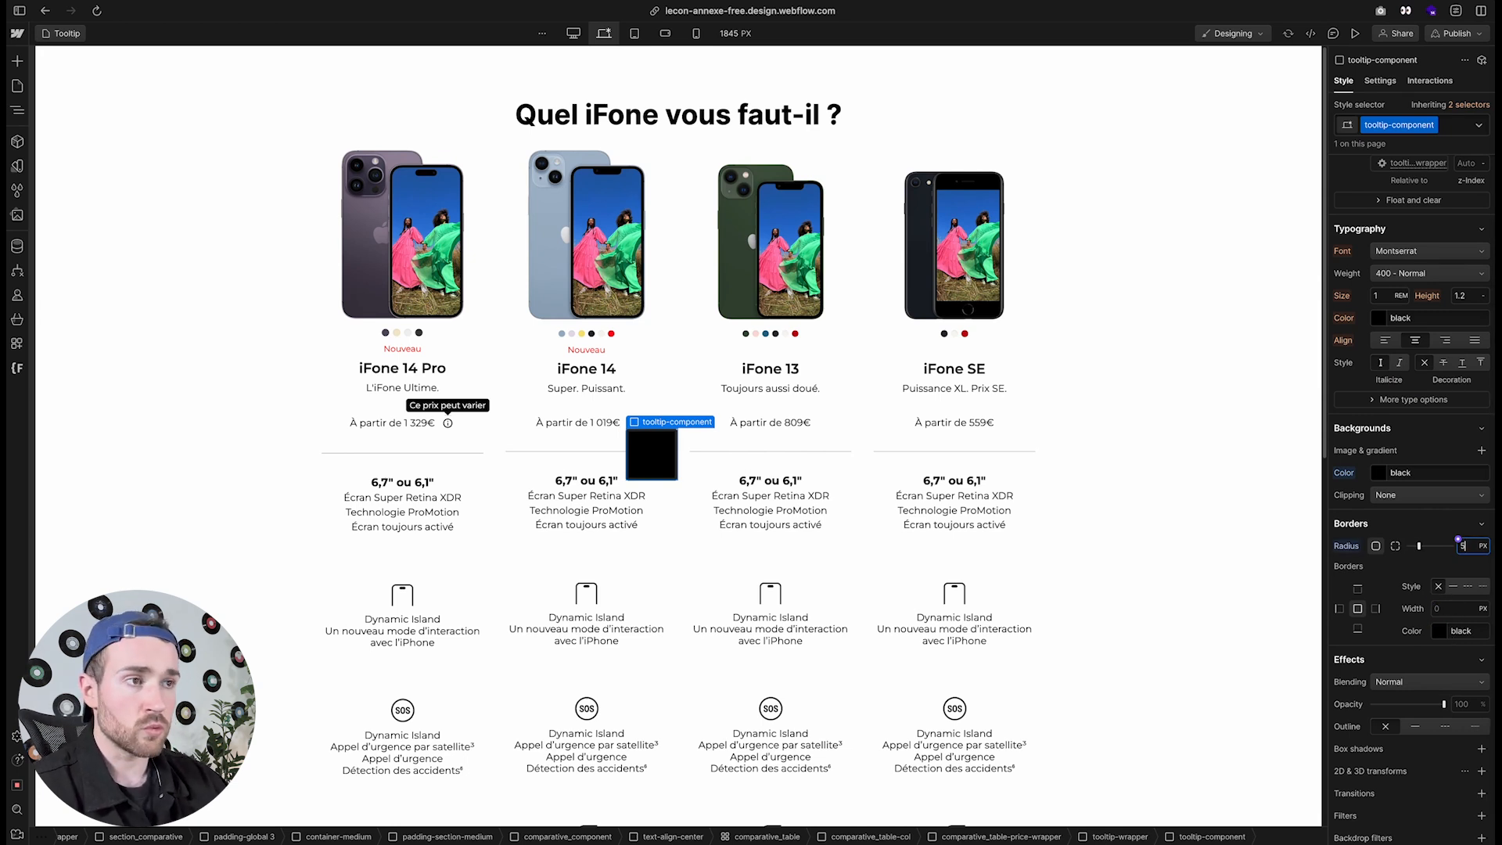
Add a Text Block inside the black tooltip-component
{"action": "left_click", "coordinate": [670, 460]}
{"action": "key", "text": "super+e"}
{"action": "type", "text": "ex"}
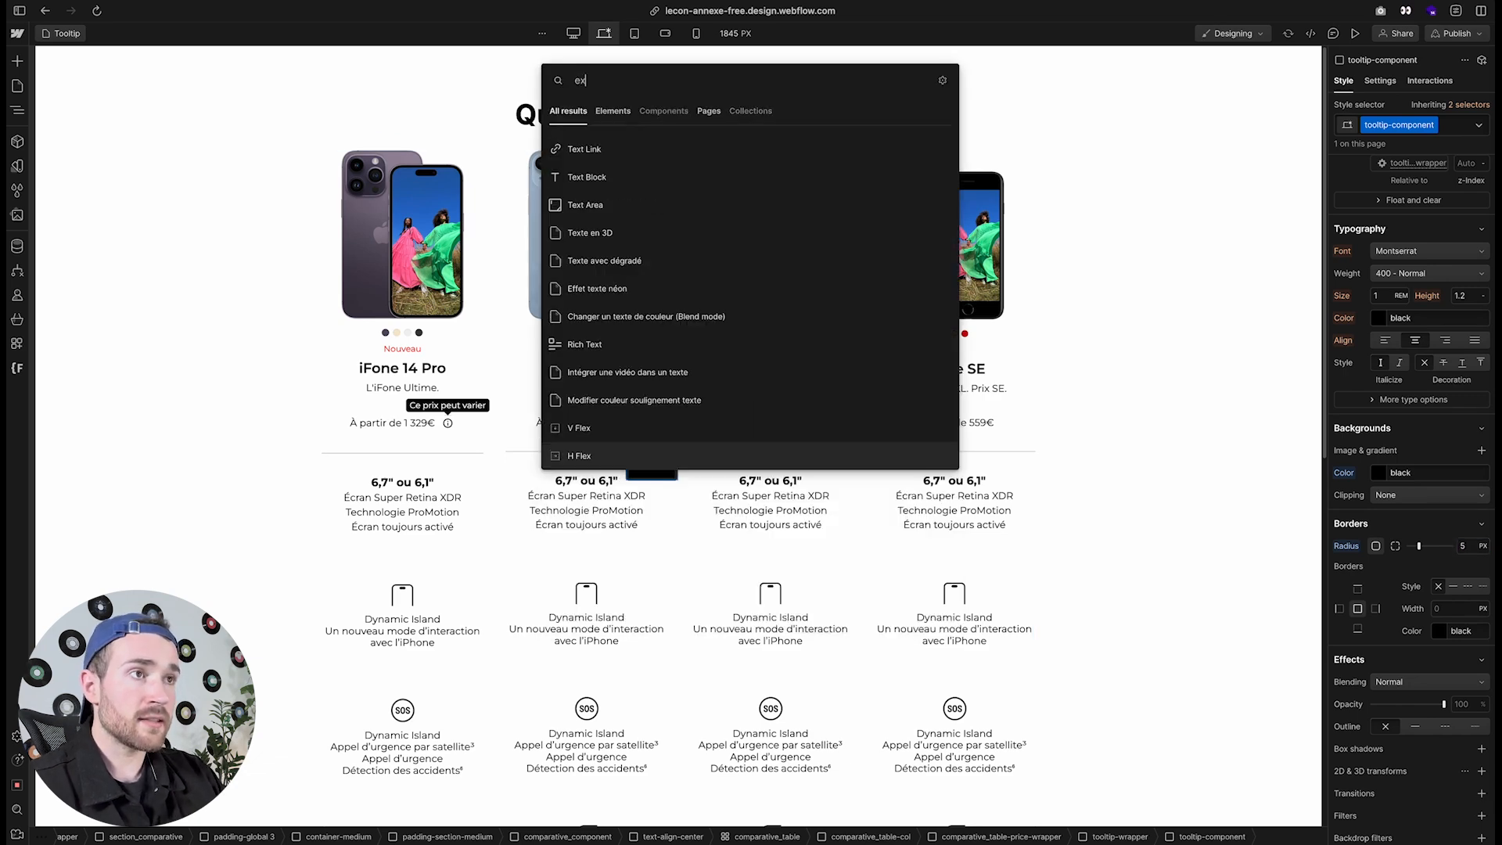
{"action": "key", "text": "BackSpace"}
{"action": "key", "text": "BackSpace"}
{"action": "type", "text": "text"}
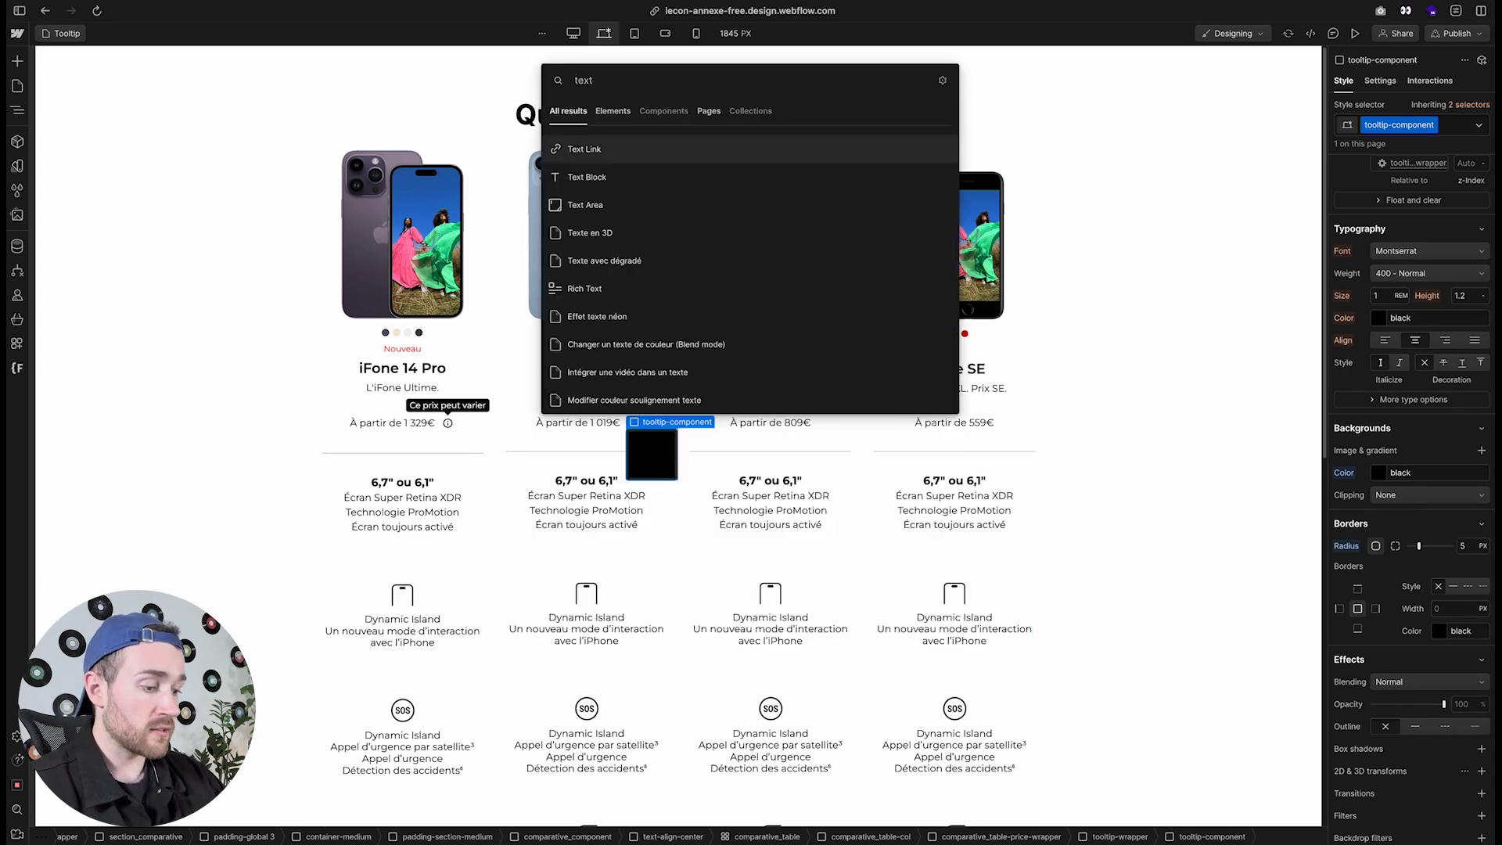
{"action": "key", "text": "Down"}
{"action": "key", "text": "Return"}
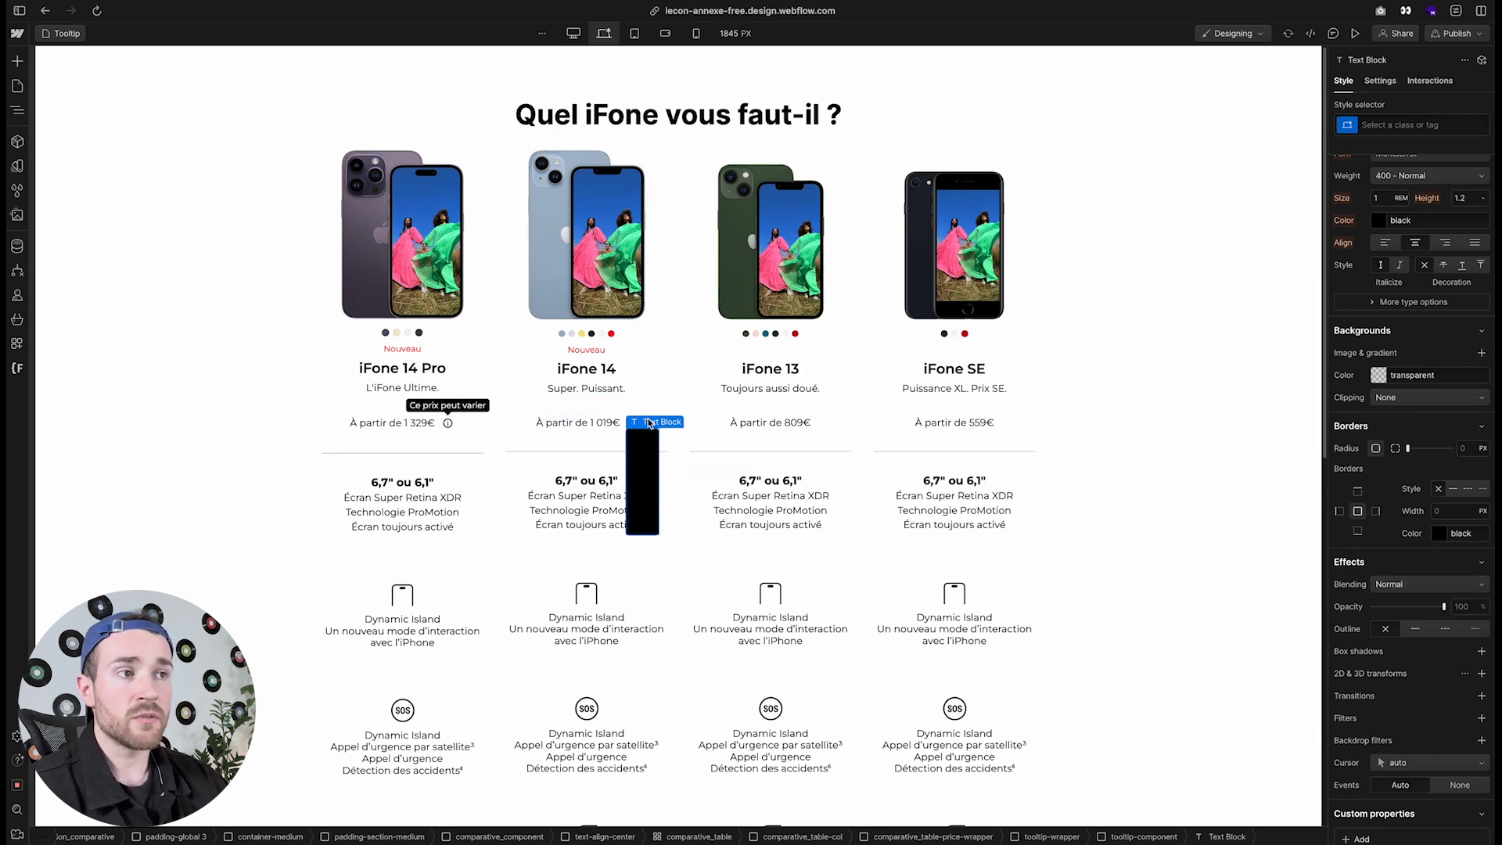
Set the font color of the tooltip-component to white
{"action": "left_click", "coordinate": [648, 421]}
{"action": "left_click", "coordinate": [649, 410]}
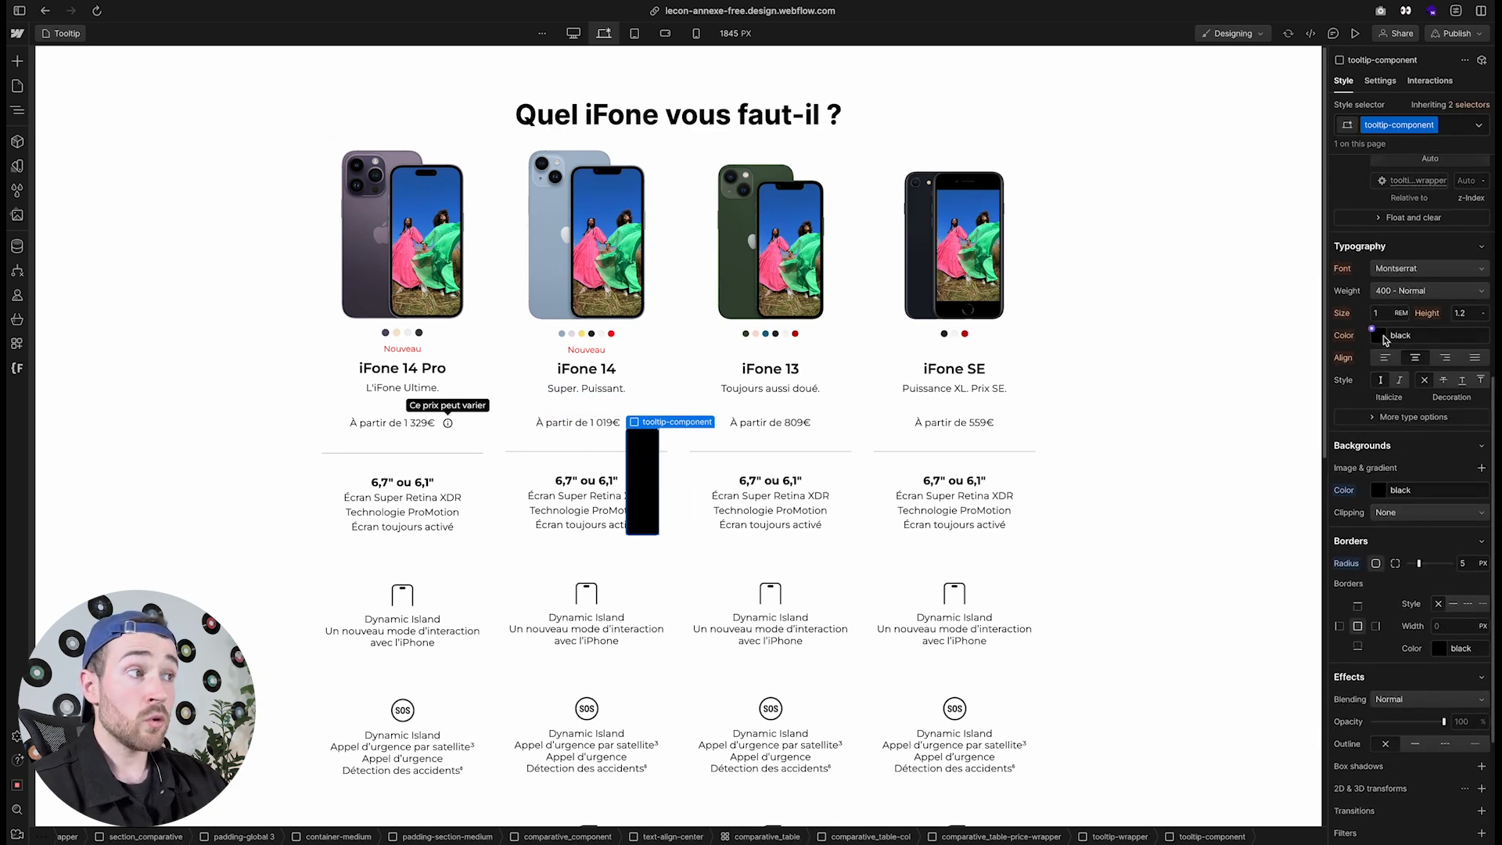
{"action": "left_click", "coordinate": [1385, 339]}
{"action": "left_click_drag", "start_coordinate": [1376, 392], "coordinate": [1257, 318]}
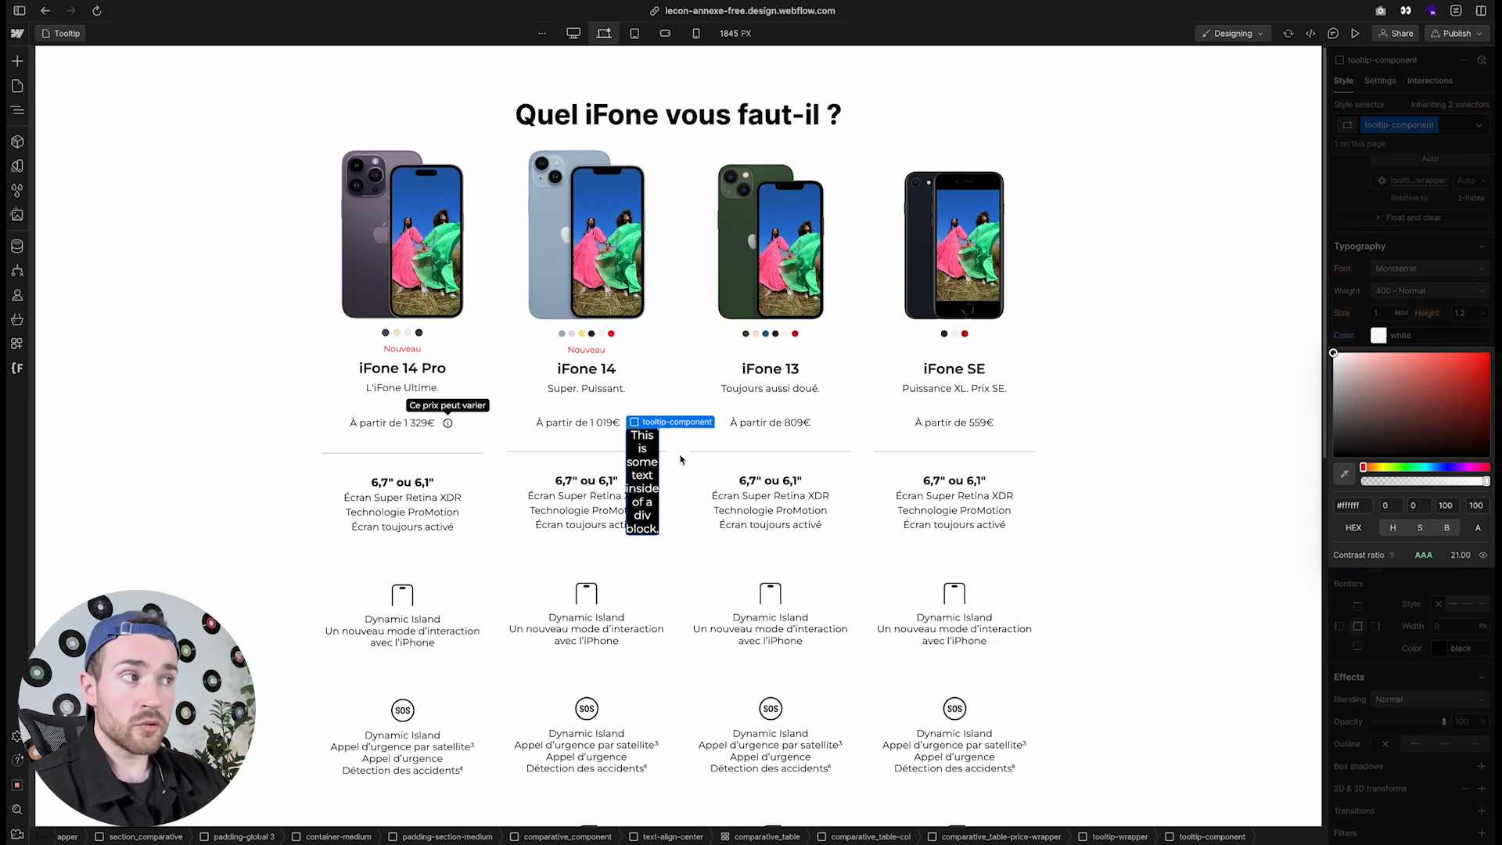
{"action": "left_click", "coordinate": [1404, 335]}
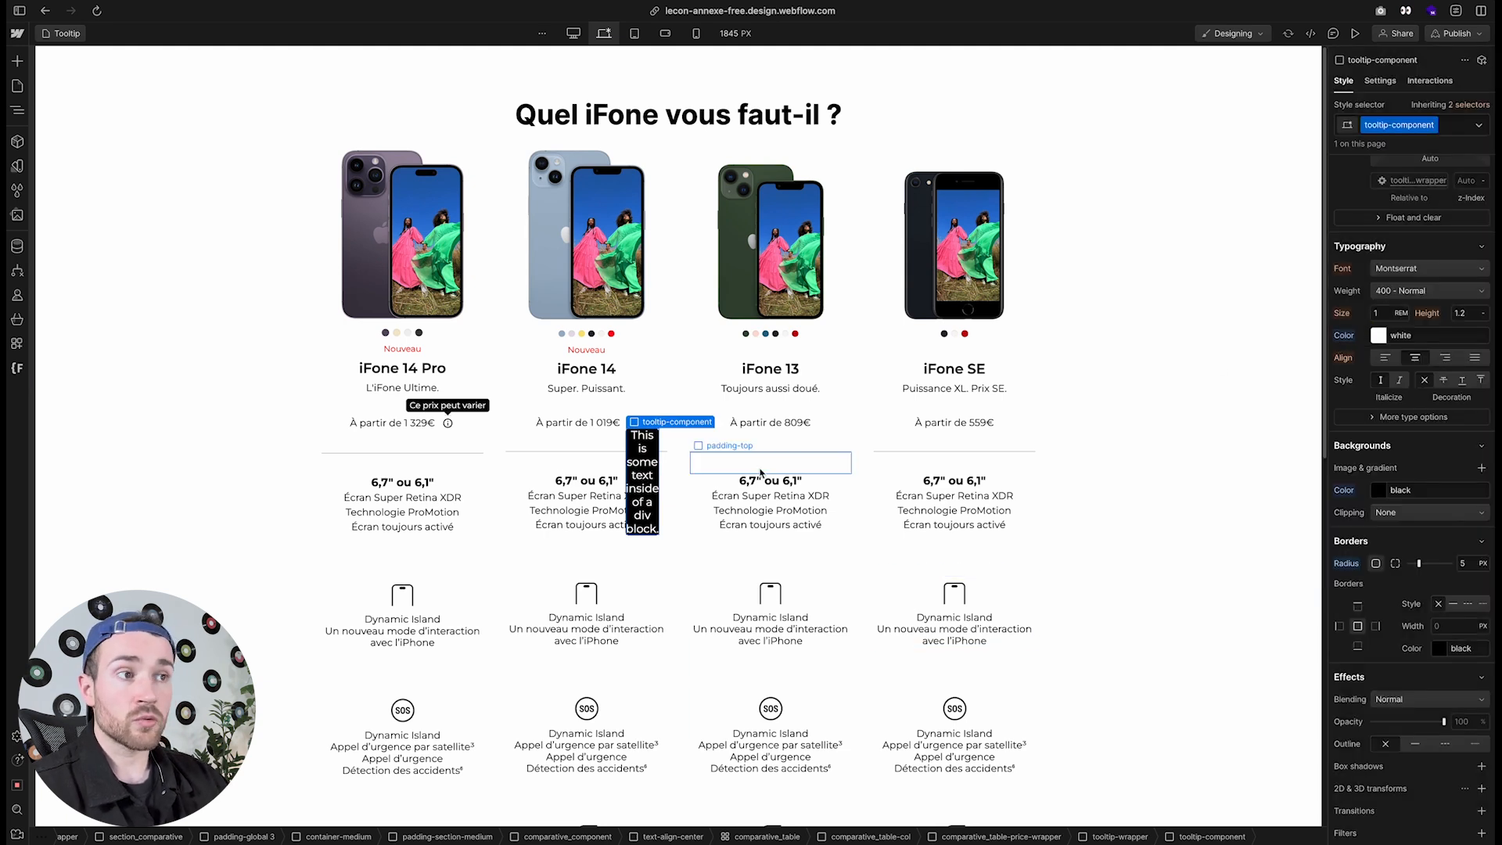
{"action": "left_click", "coordinate": [1380, 314]}
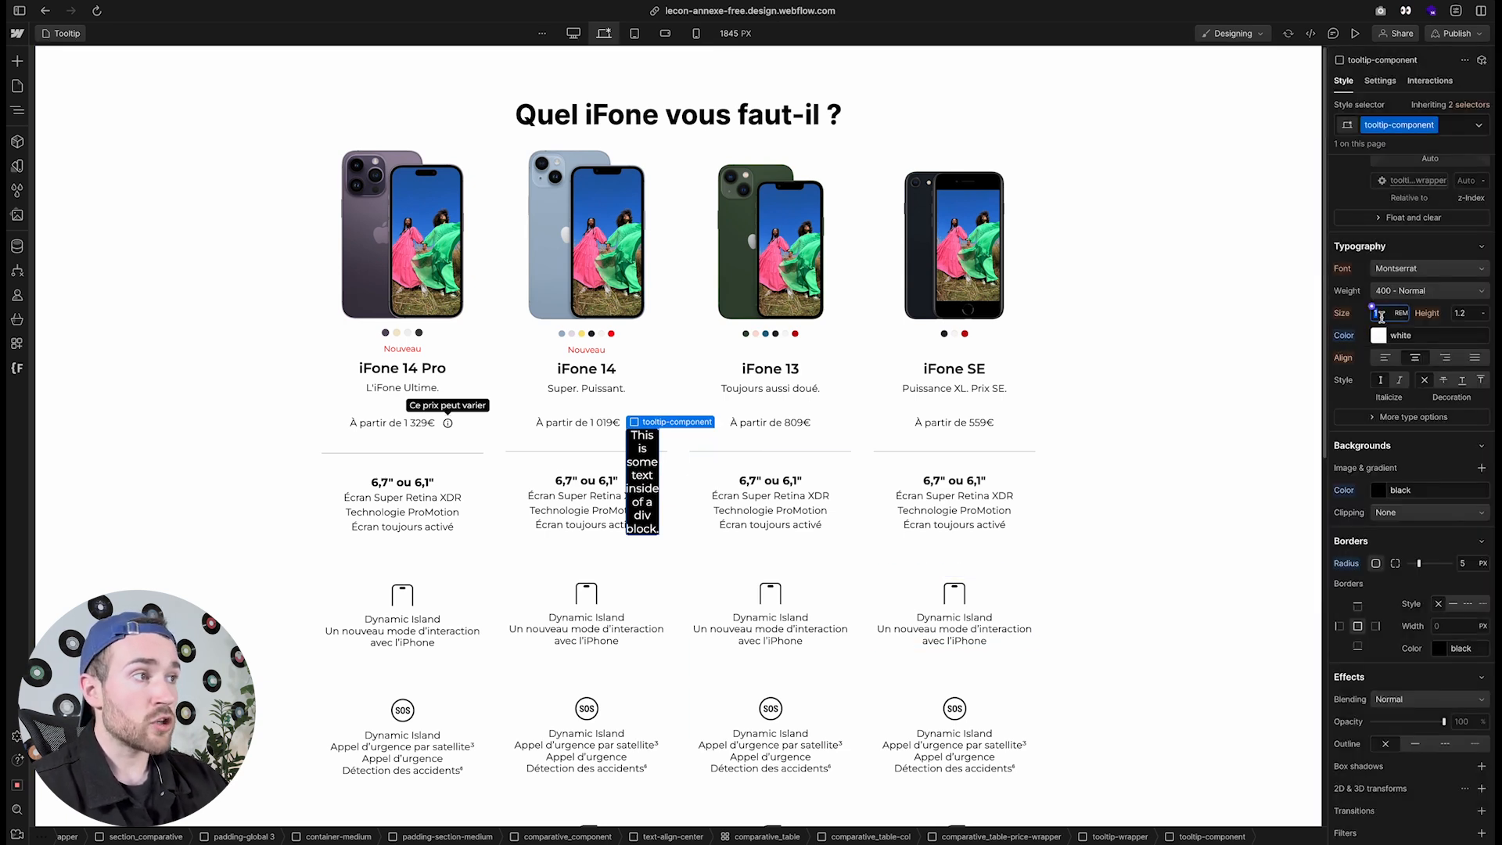
Apply the existing text-size-tiny class to the Text Block inside the black tooltip-component
{"action": "left_click", "coordinate": [650, 465]}
{"action": "left_click", "coordinate": [1393, 129]}
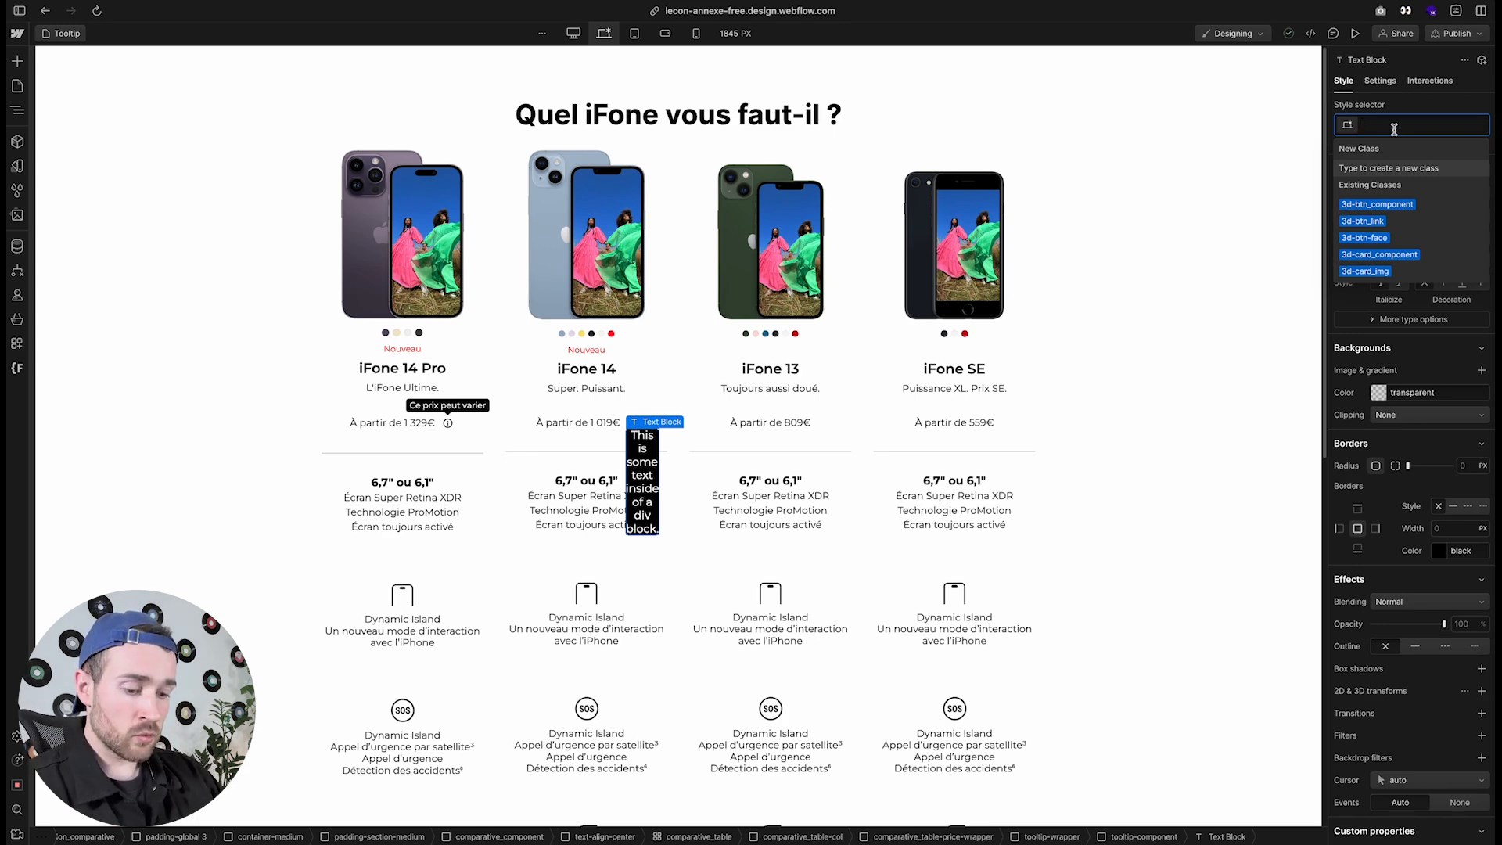
{"action": "type", "text": "size"}
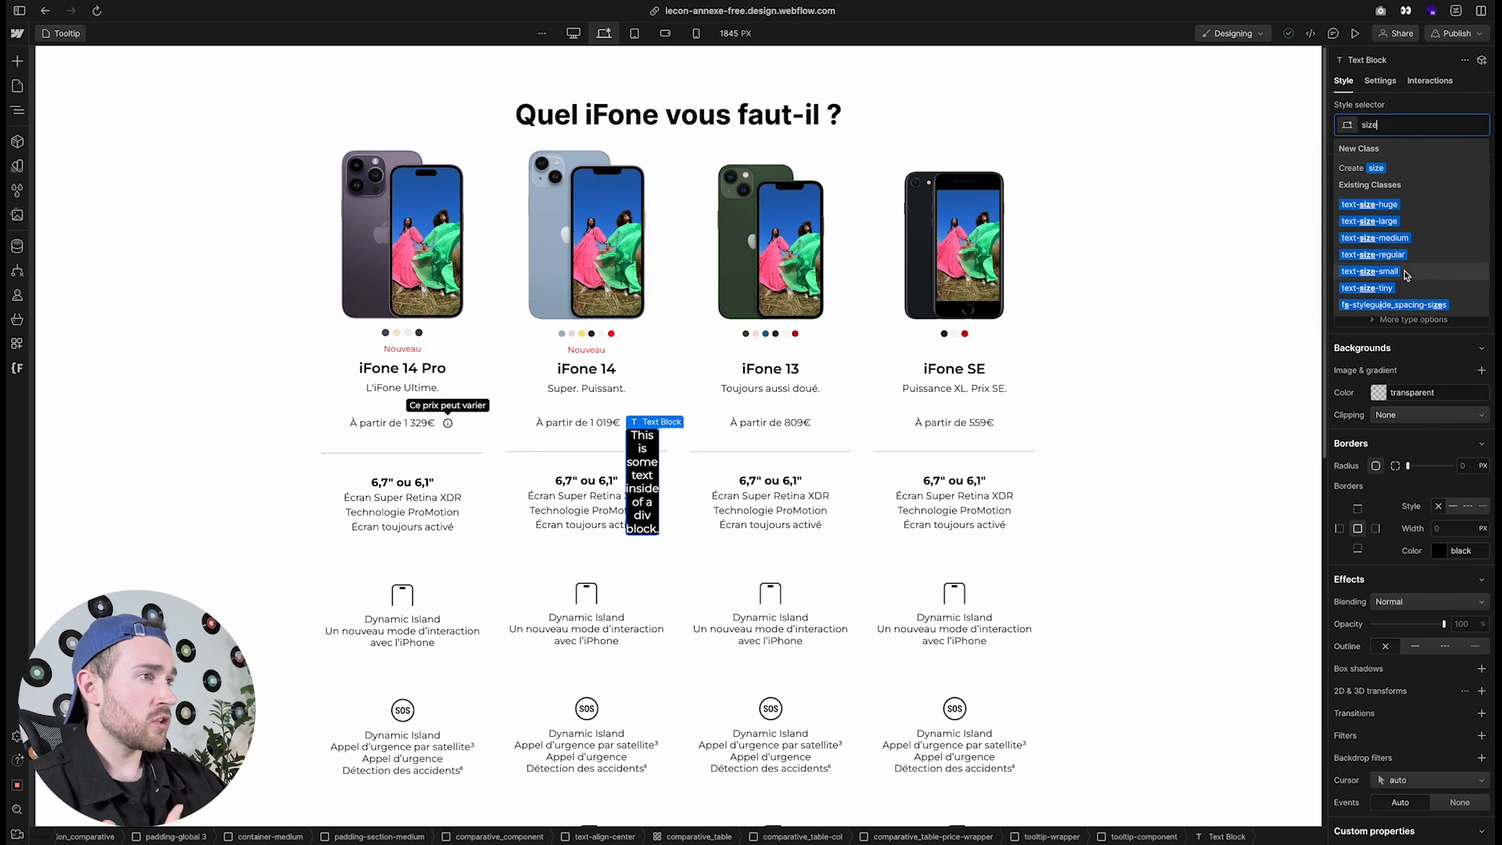
{"action": "left_click", "coordinate": [1391, 289]}
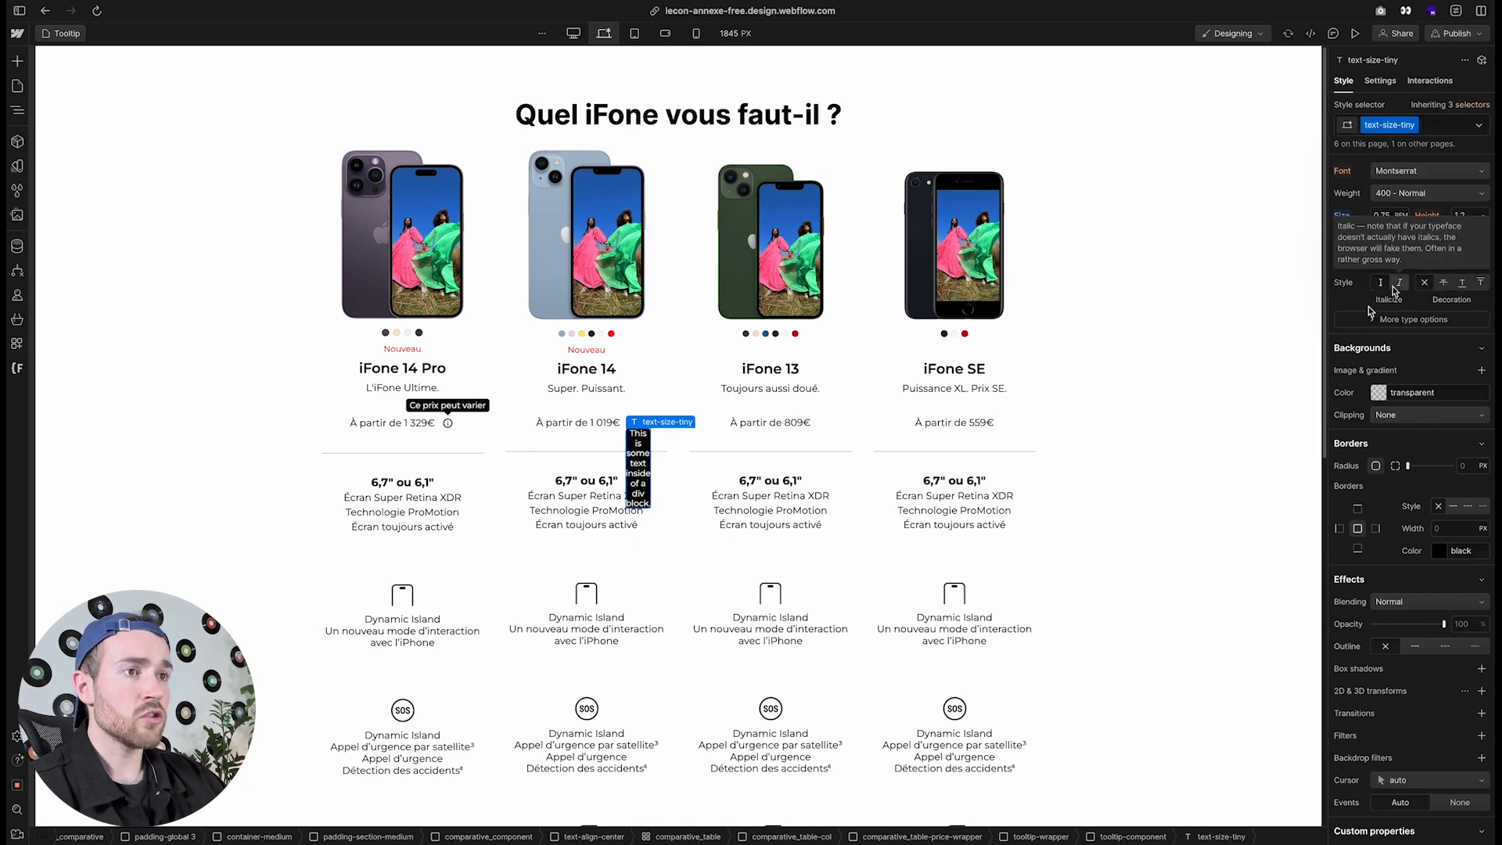
{"action": "double_click", "coordinate": [639, 467]}
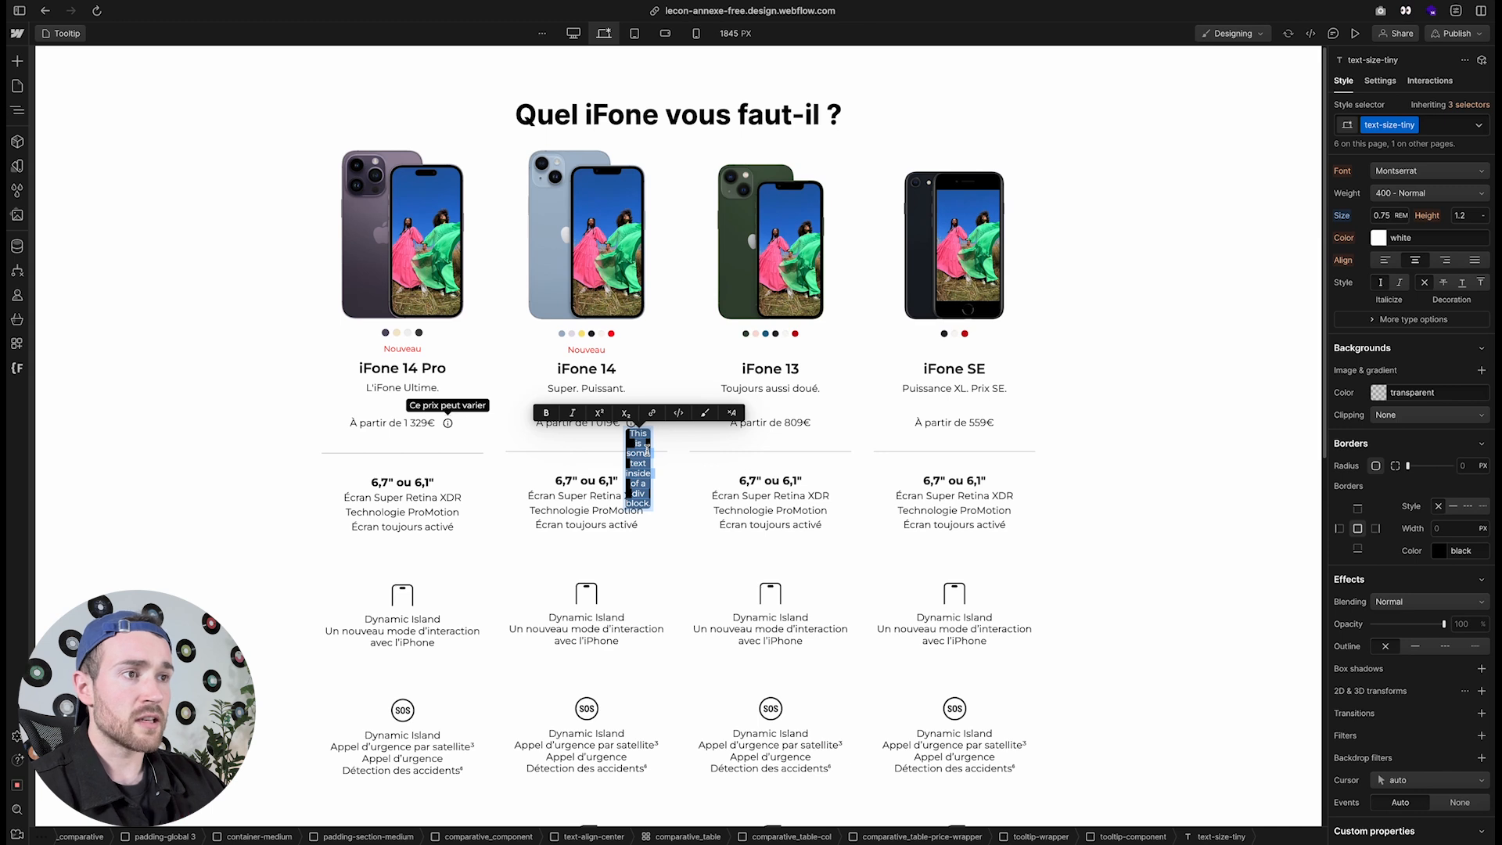
{"action": "key", "text": "Escape"}
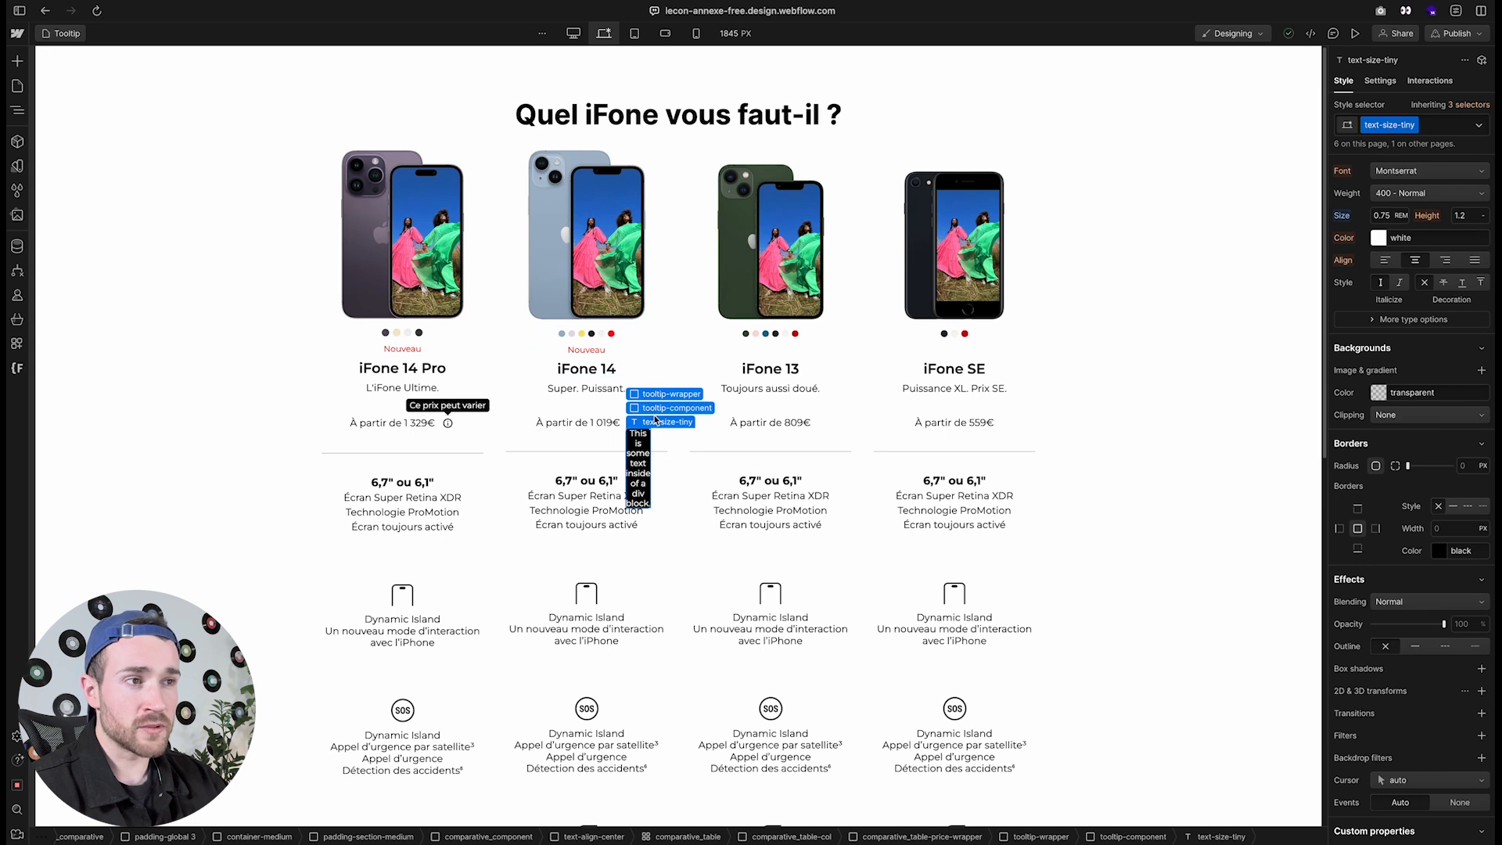
Set the width of the tooltip-component to 8 rem
{"action": "left_click", "coordinate": [654, 413]}
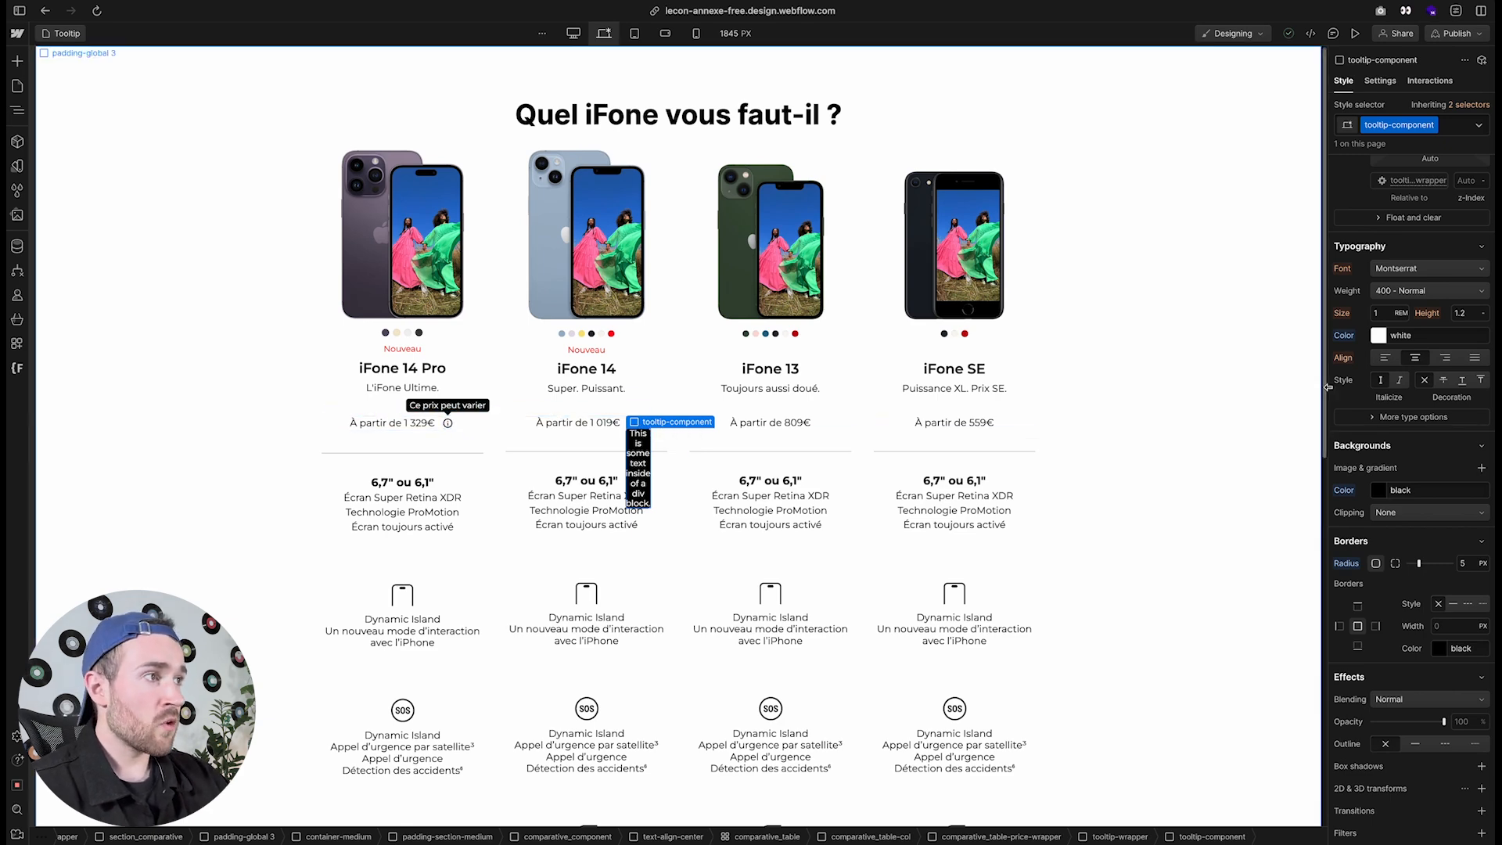
{"action": "scroll", "coordinate": [1368, 362], "scroll_direction": "up", "scroll_amount": 5}
{"action": "scroll", "coordinate": [1368, 363], "scroll_direction": "up", "scroll_amount": 1}
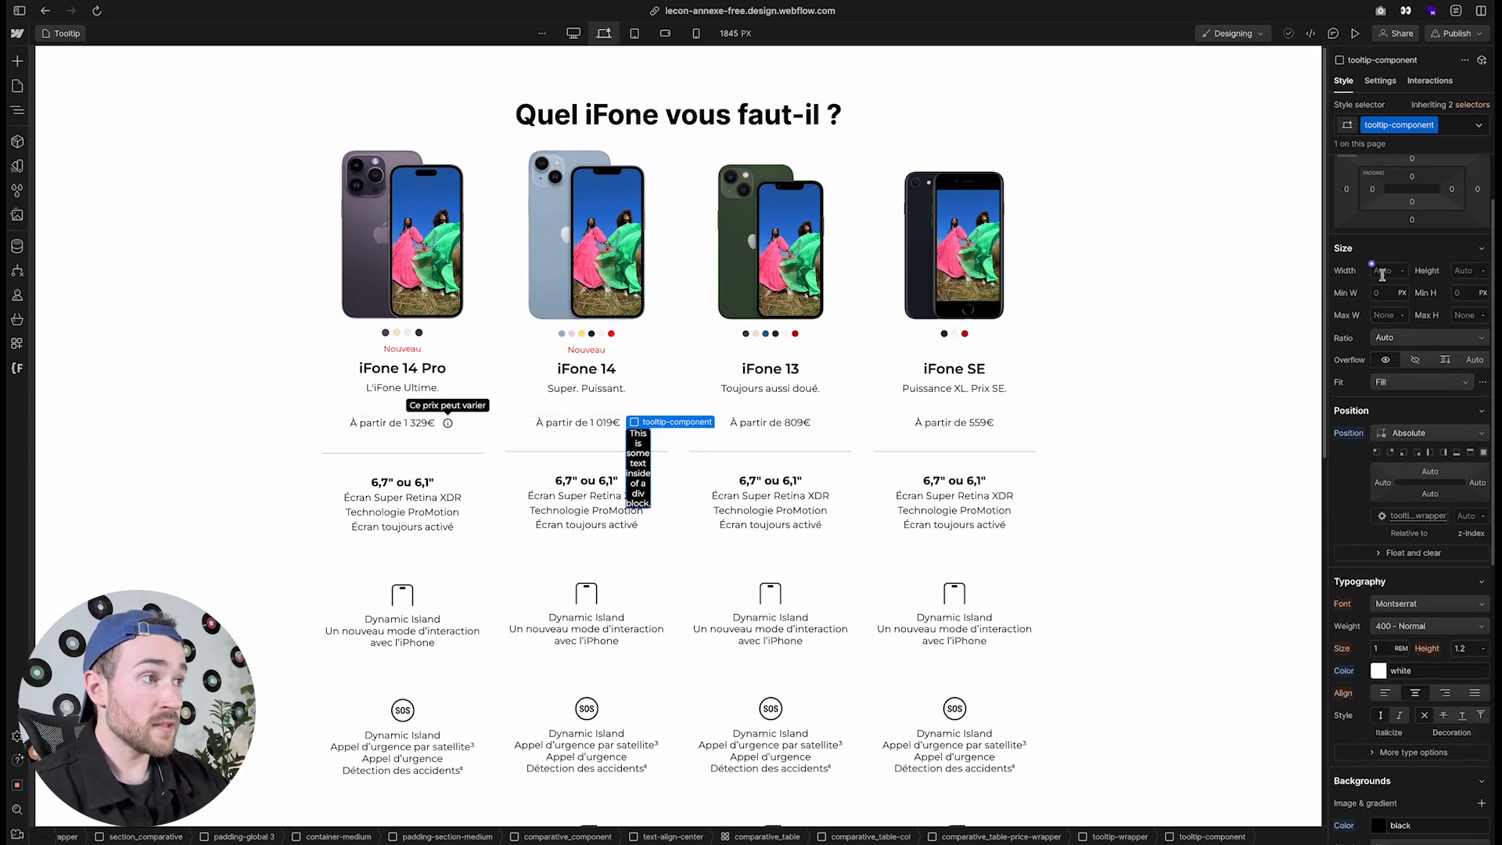
{"action": "left_click", "coordinate": [1381, 271]}
{"action": "type", "text": "7"}
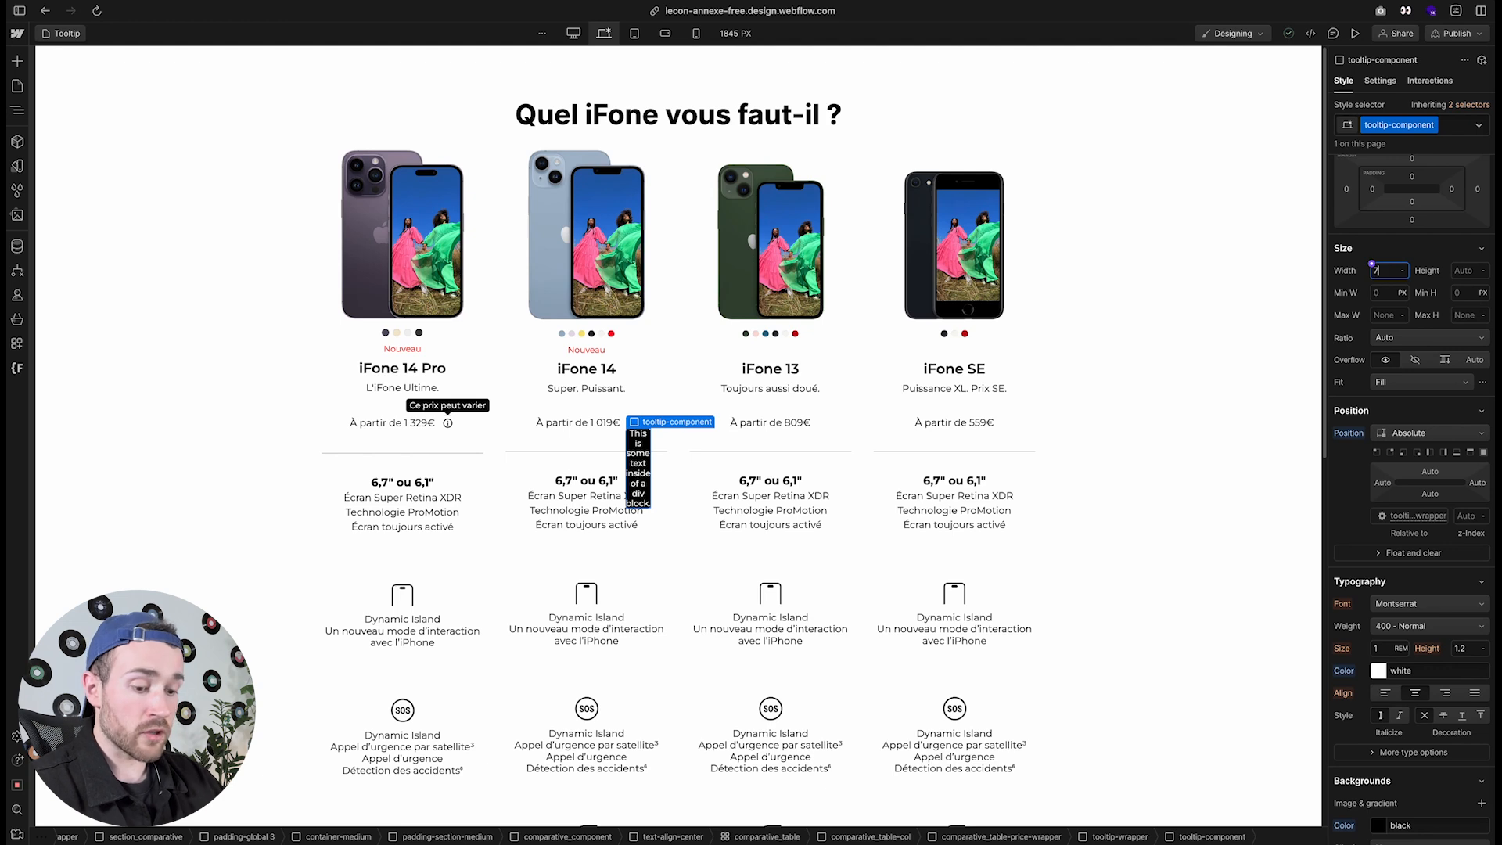
{"action": "type", "text": "rem"}
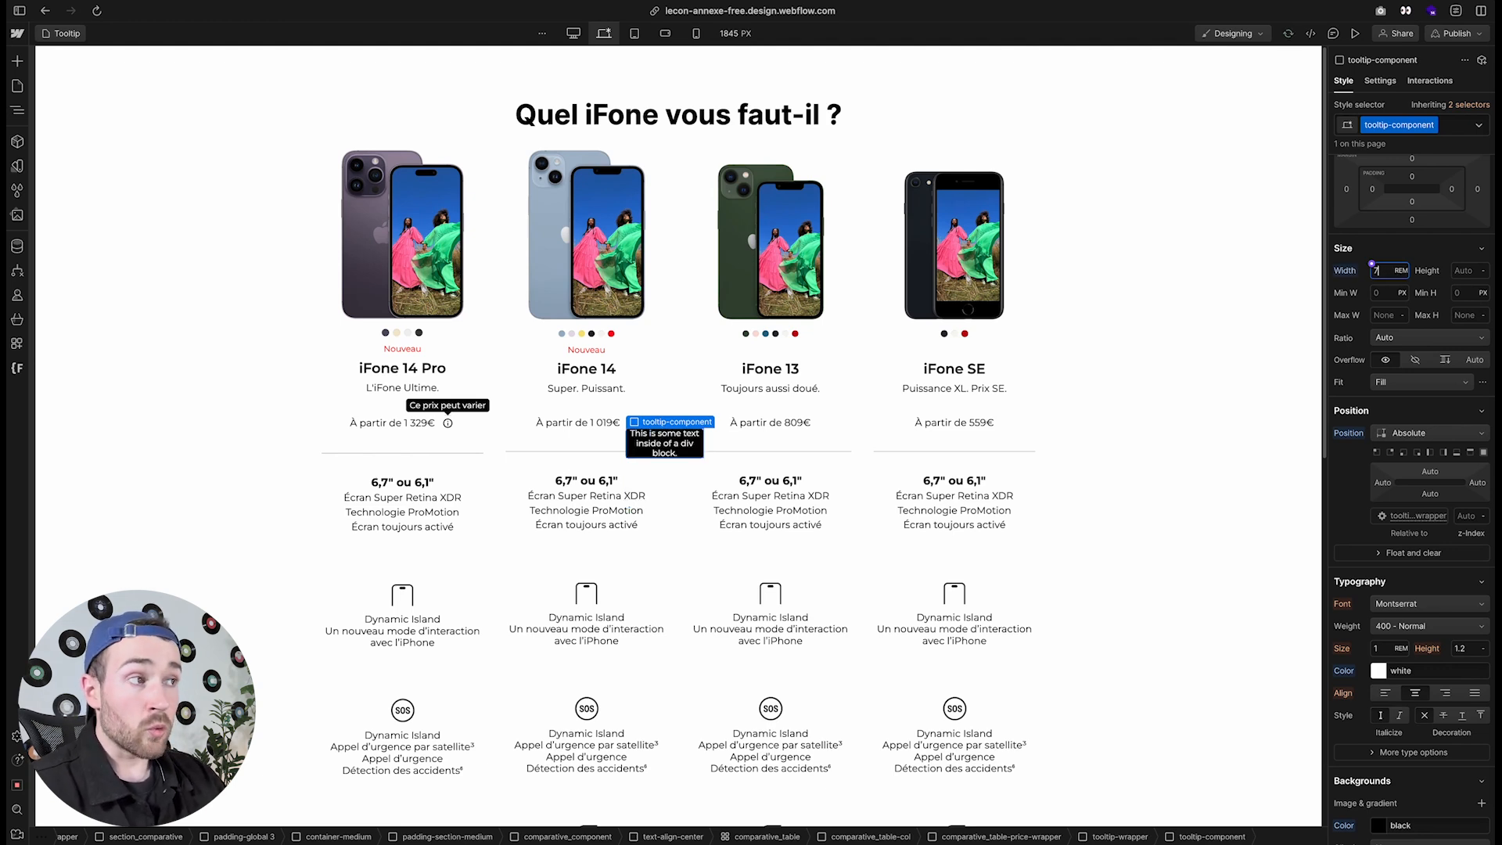
{"action": "key", "text": "Up"}
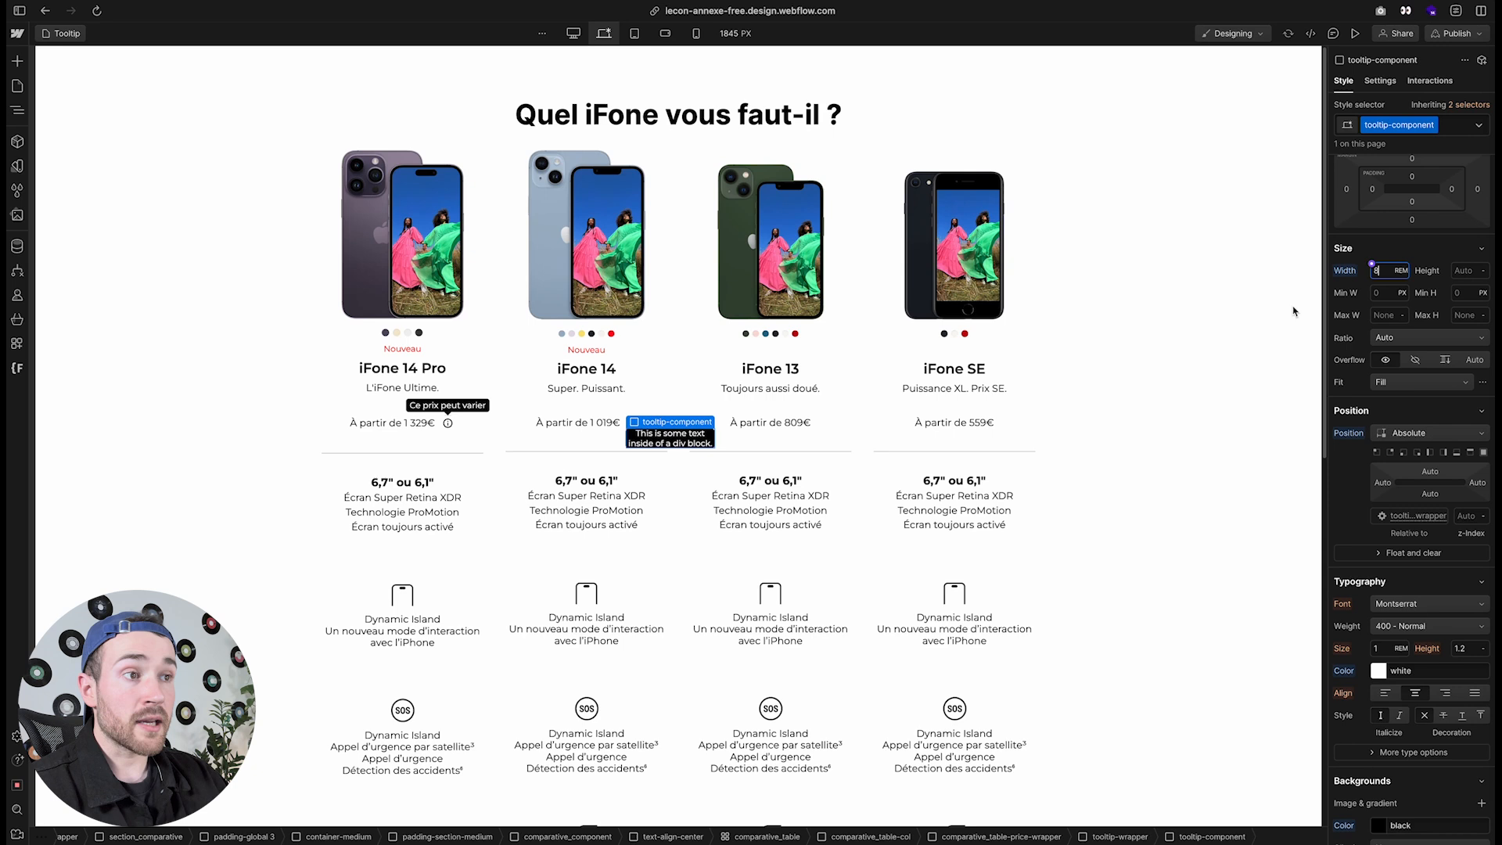
Replace the placeholder text in the tooltip bubble with "Ce prix peut varier"
{"action": "double_click", "coordinate": [667, 443]}
{"action": "triple_click", "coordinate": [667, 443]}
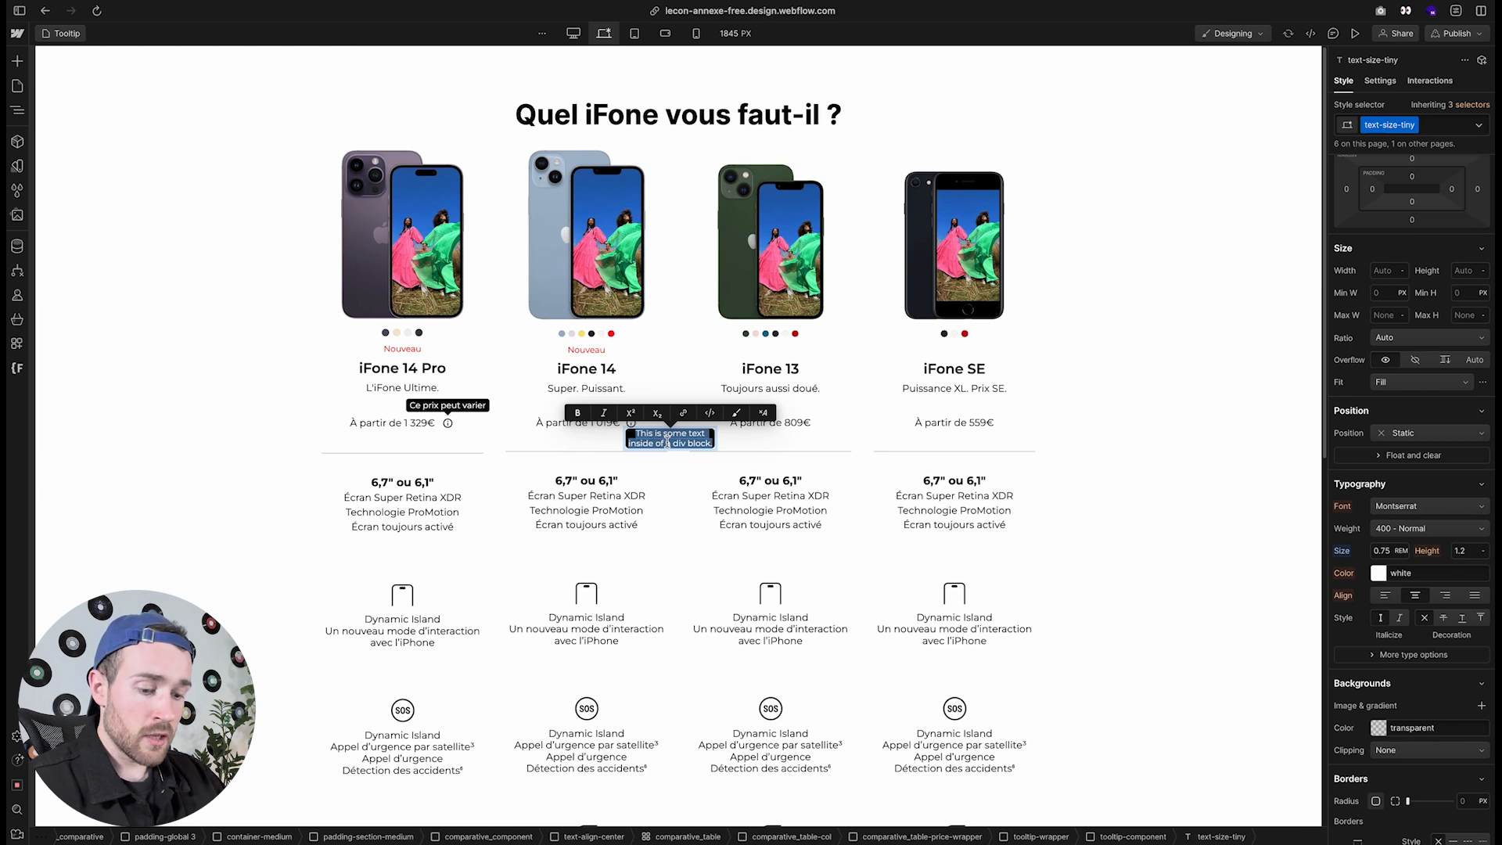
{"action": "type", "text": "Ce prix peut"}
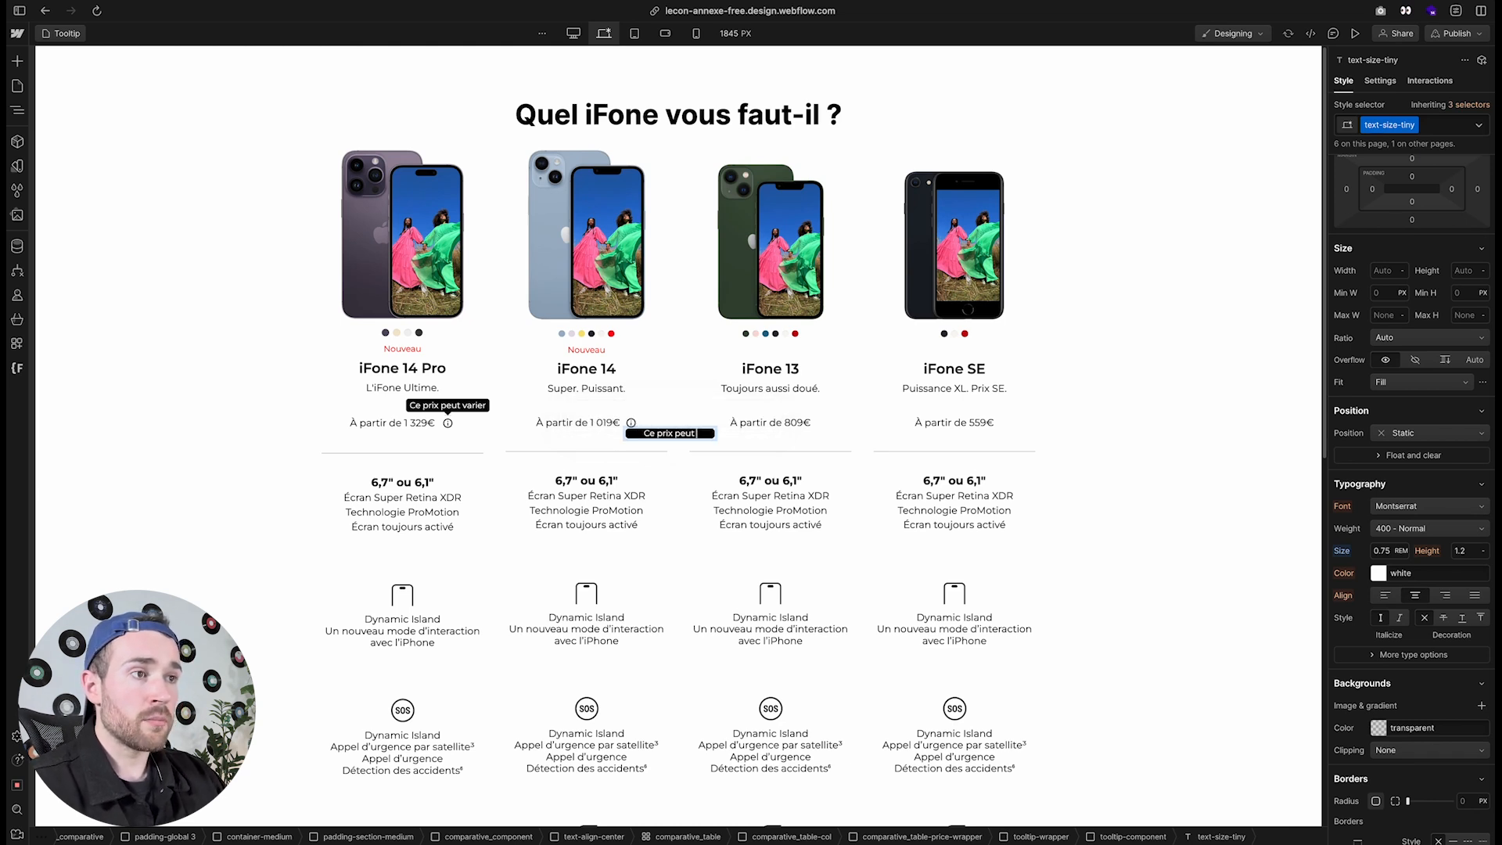
{"action": "type", "text": " varier"}
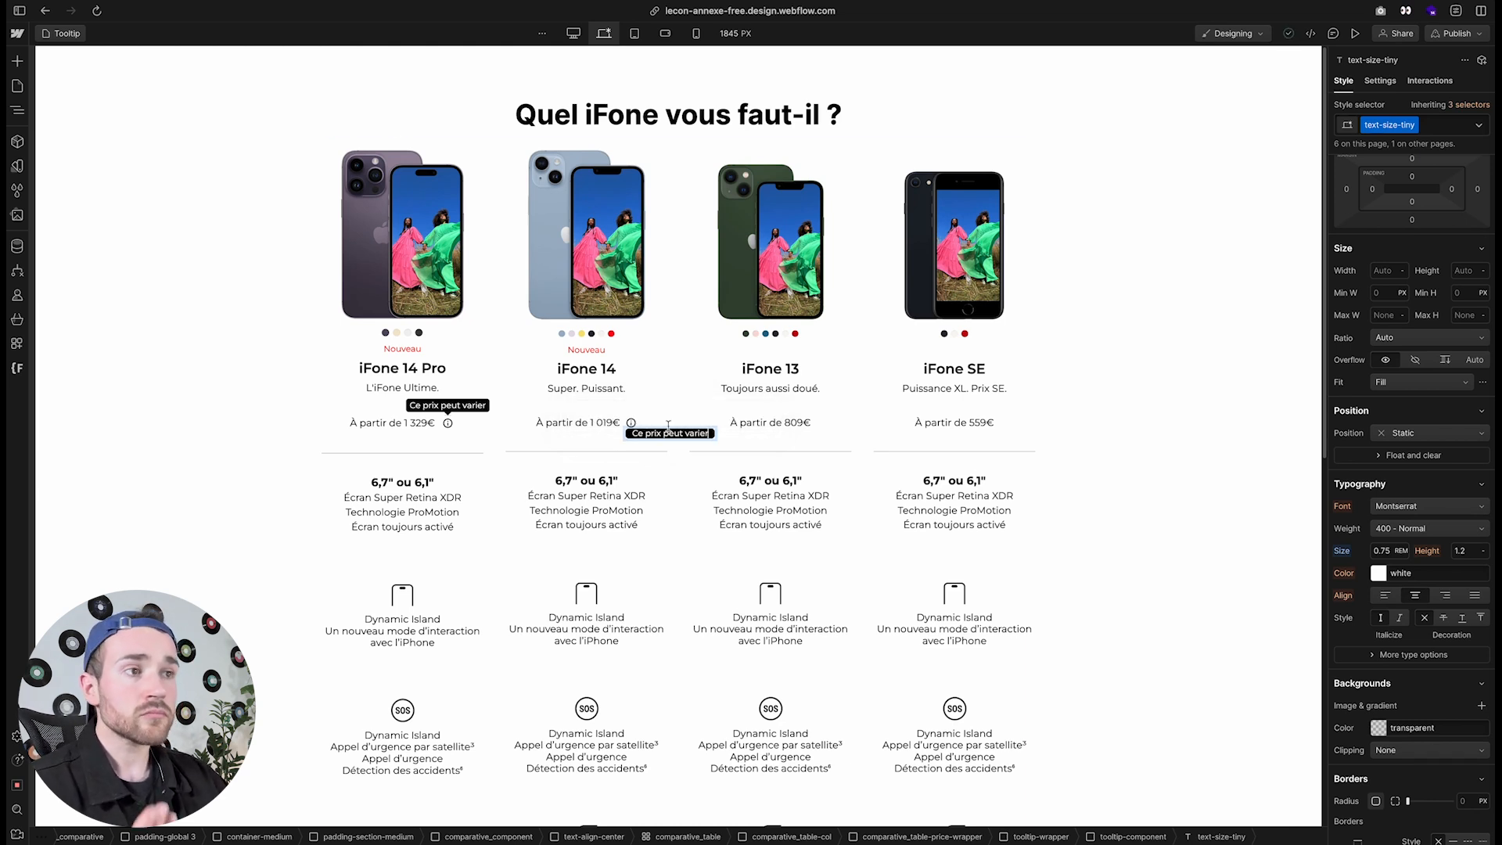
{"action": "key", "text": "Escape"}
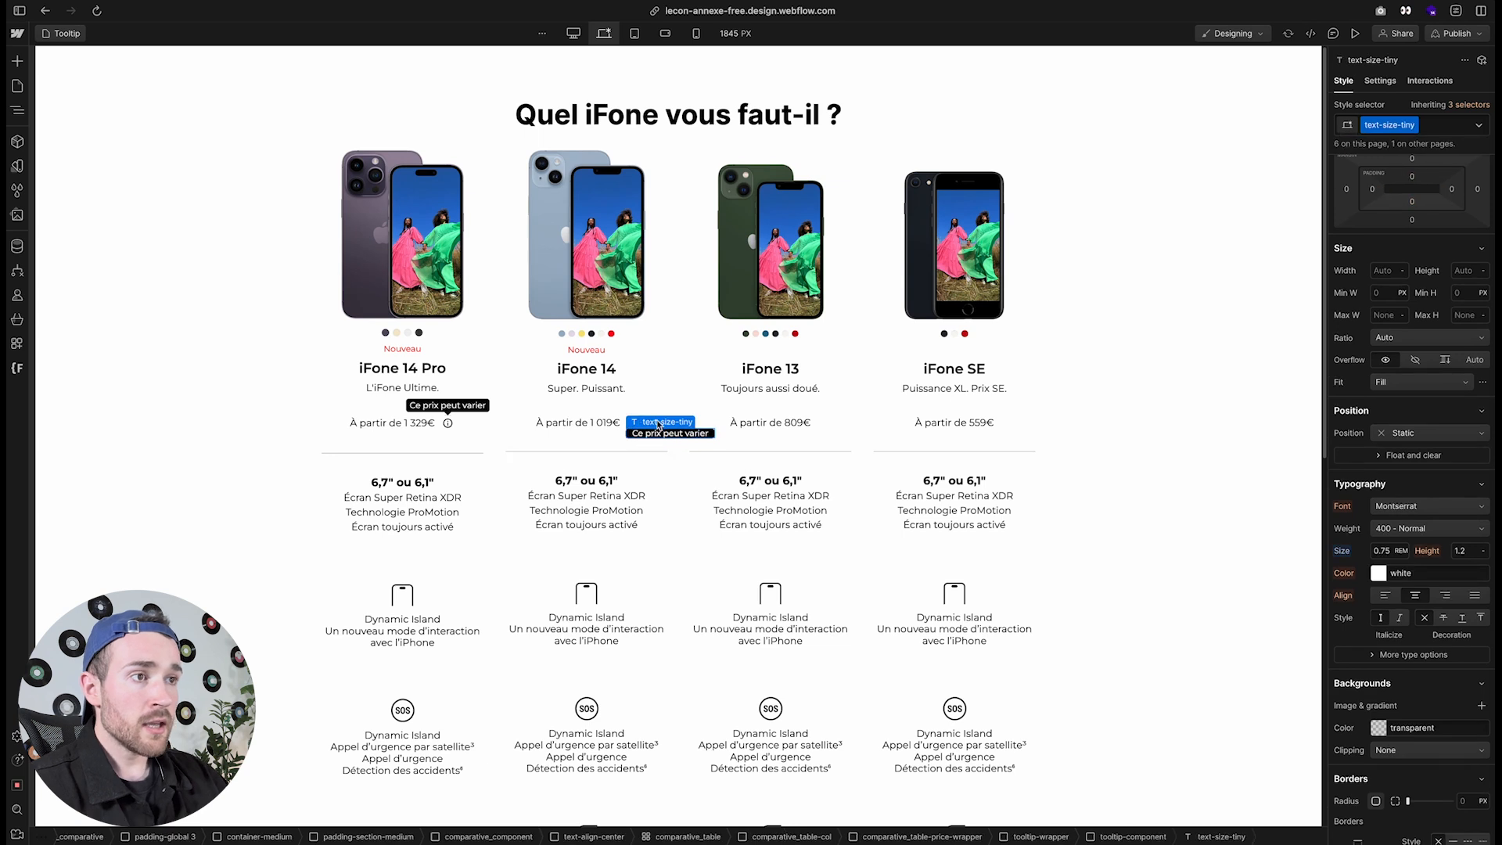
Set the tooltip-component's padding to 0.15 rem on all four sides
{"action": "left_click", "coordinate": [660, 409]}
{"action": "scroll", "coordinate": [1382, 297], "scroll_direction": "up", "scroll_amount": 2}
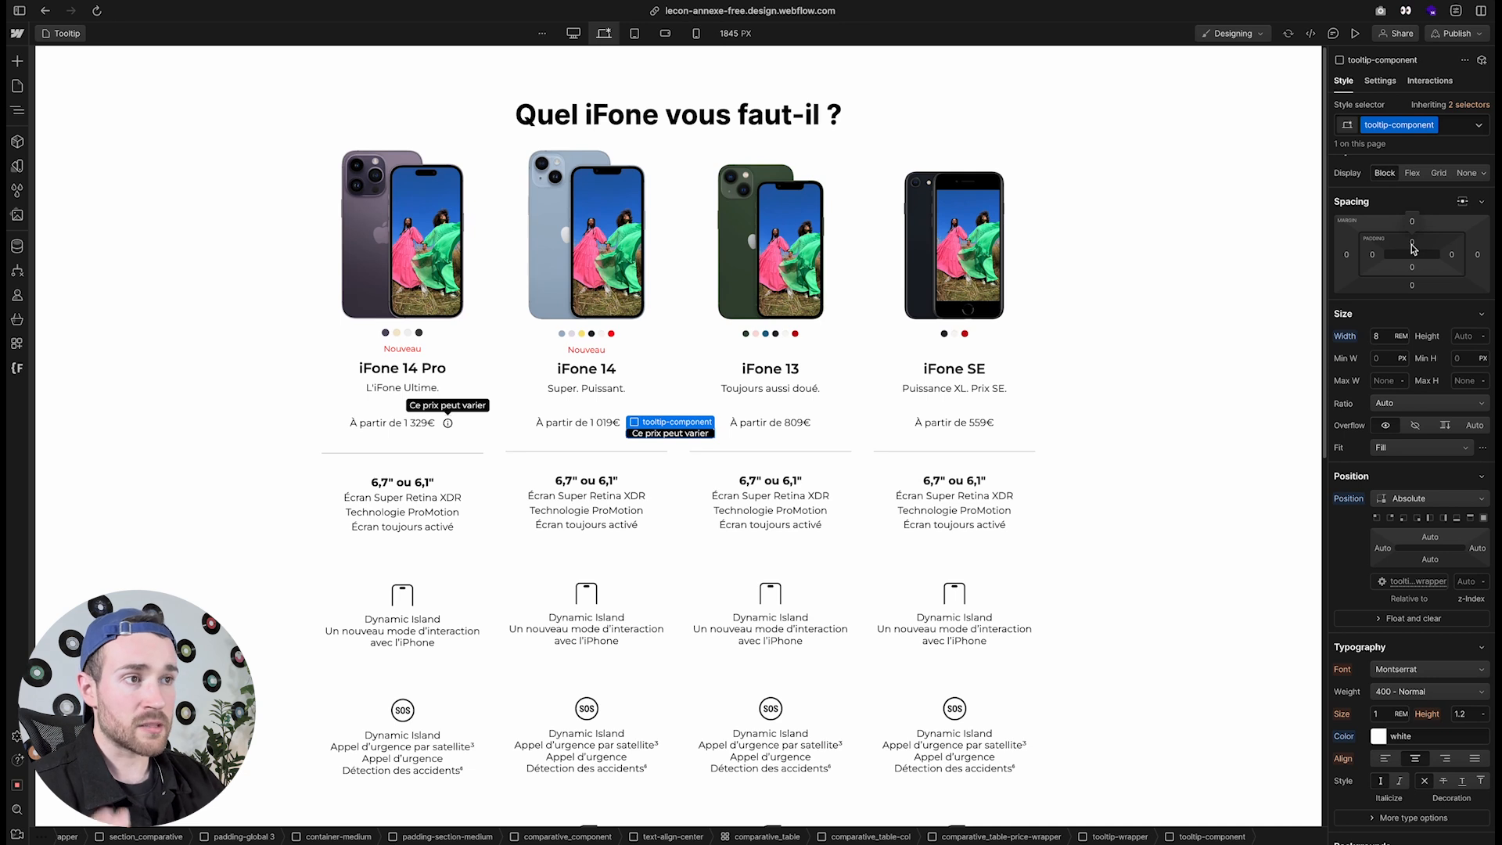
{"action": "left_click", "coordinate": [1413, 249]}
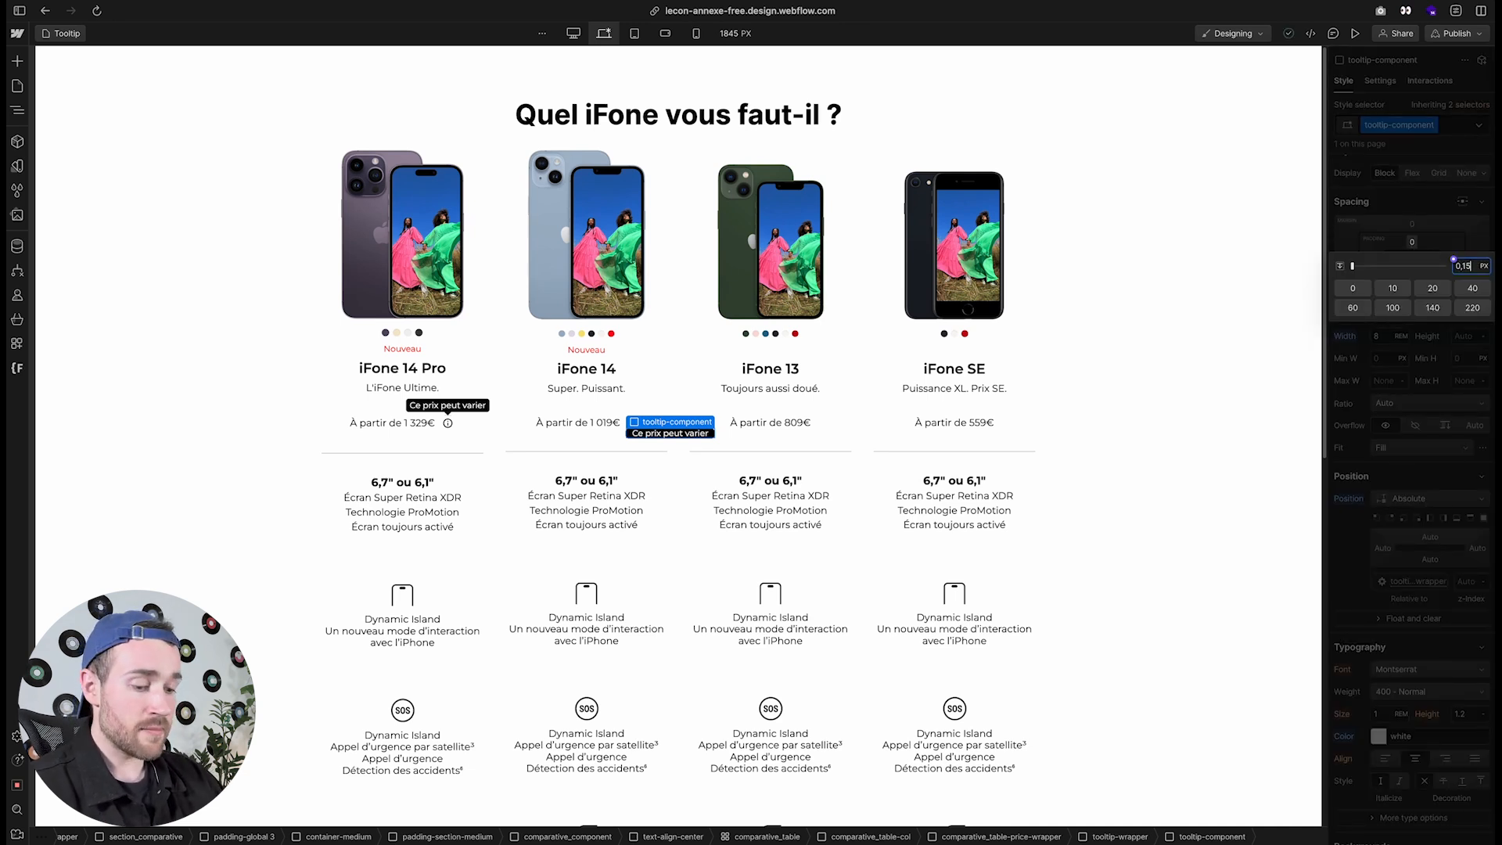
{"action": "type", "text": "rem"}
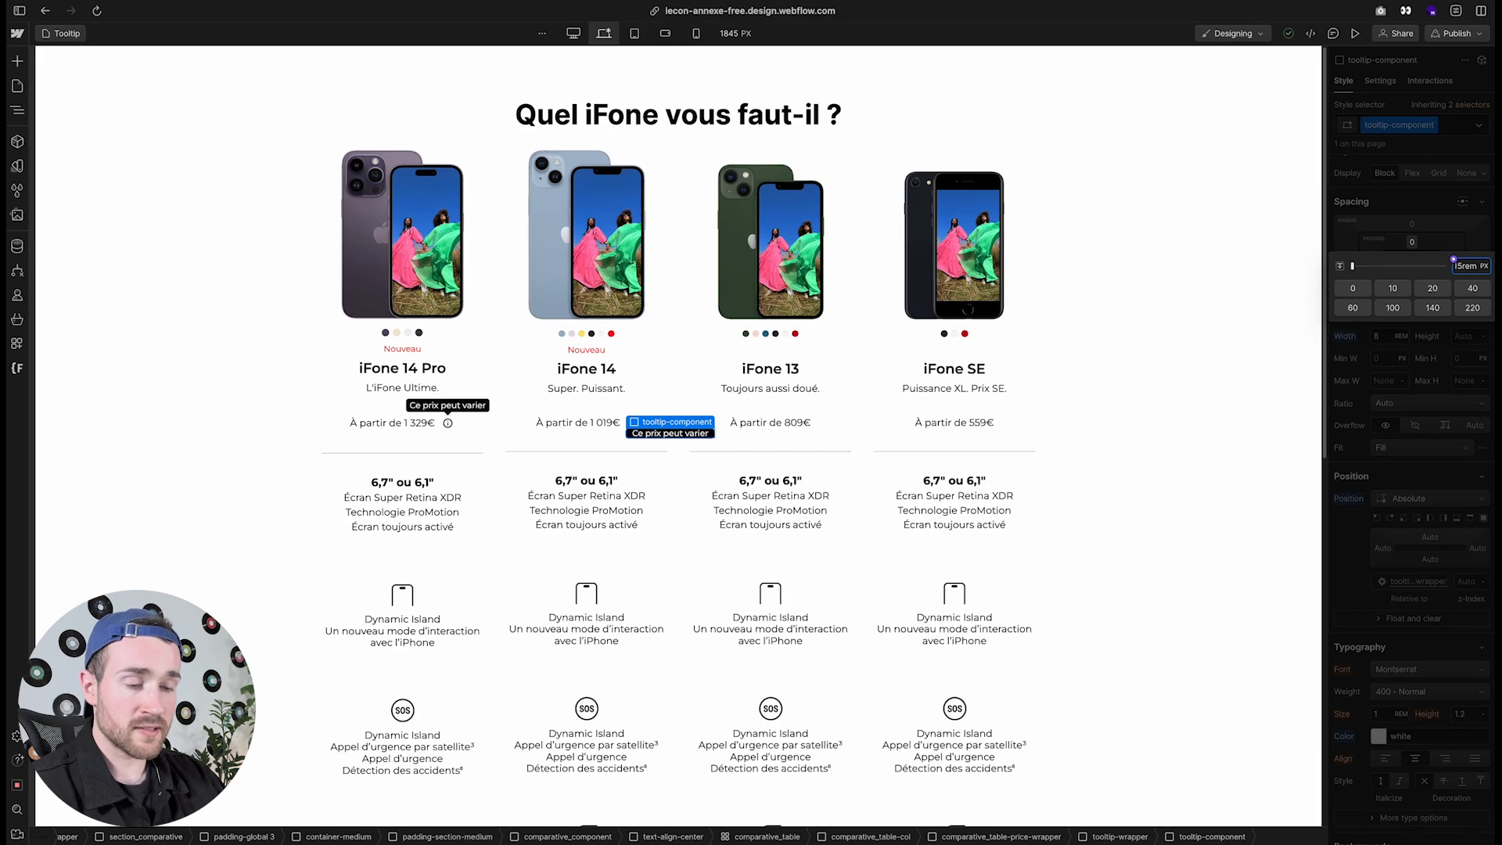
{"action": "key", "text": "Return"}
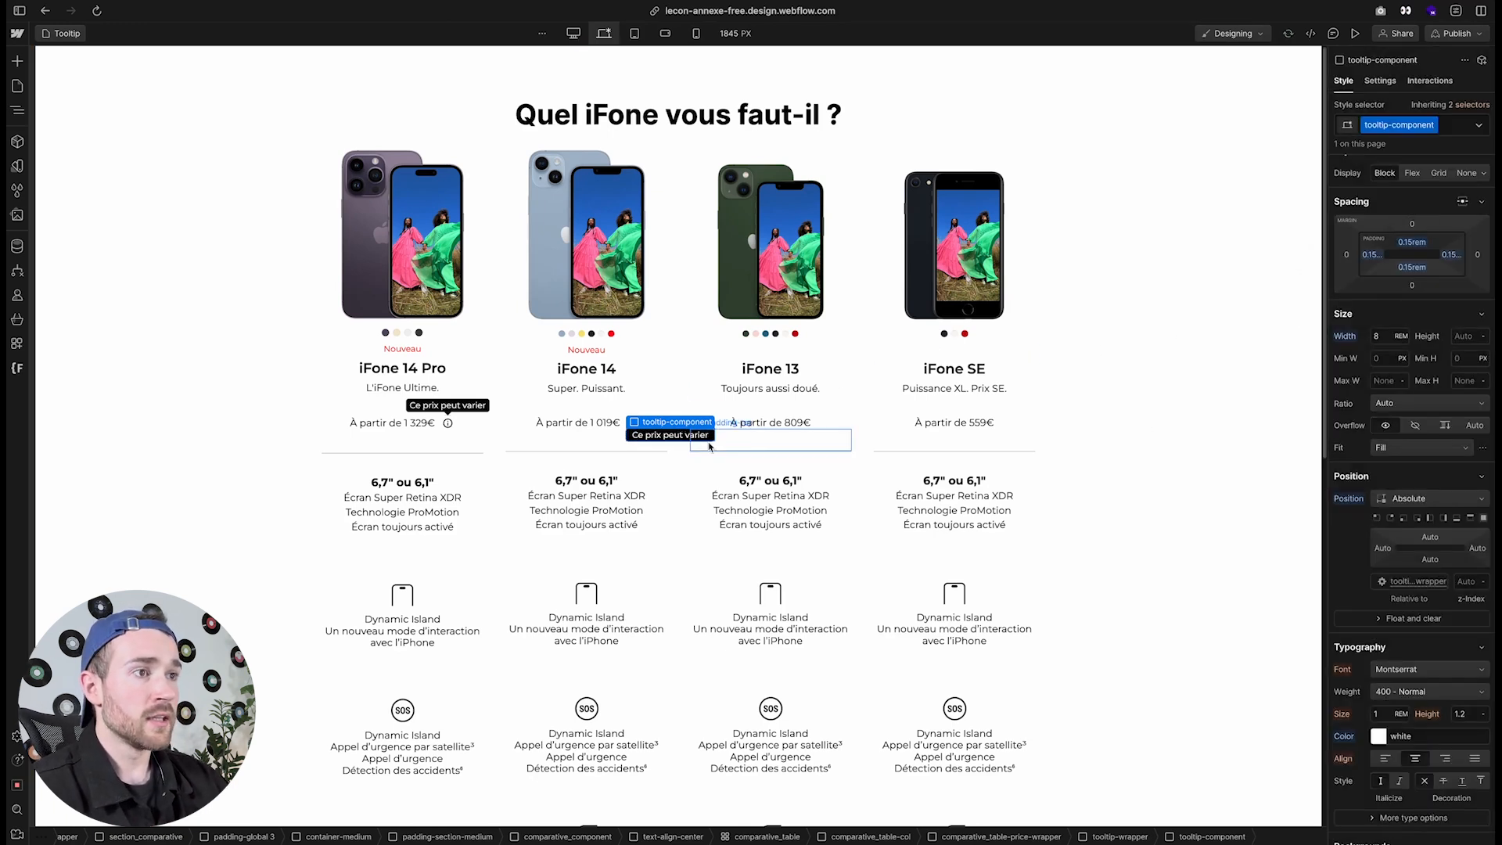
Set the tooltip-component's top offset to 50% and try to set its left offset to 50%
{"action": "mouse_move", "coordinate": [663, 427]}
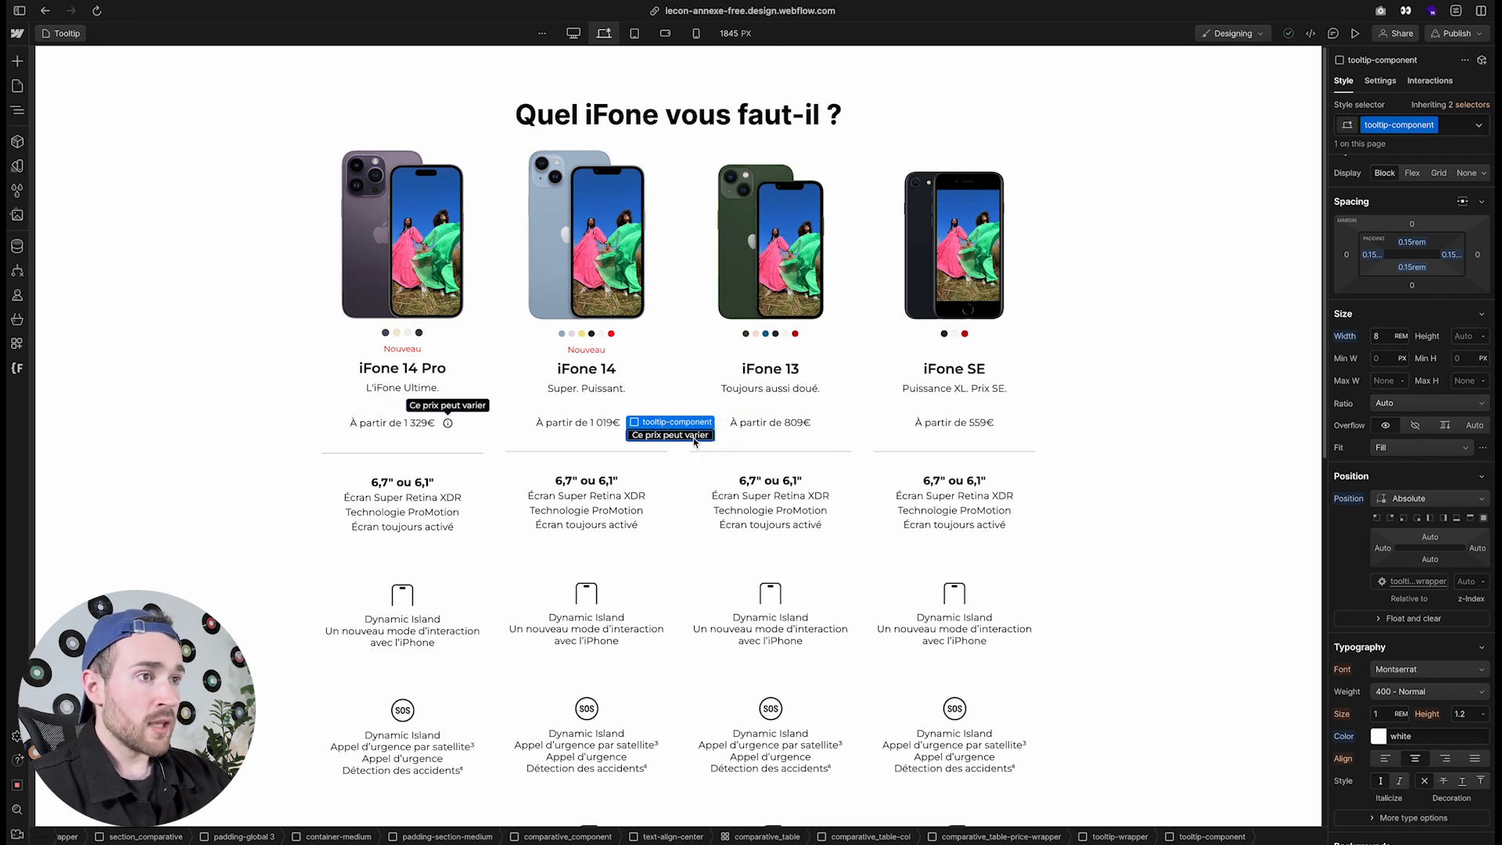
{"action": "left_click", "coordinate": [1431, 540]}
{"action": "type", "text": "50%"}
{"action": "key", "text": "Return"}
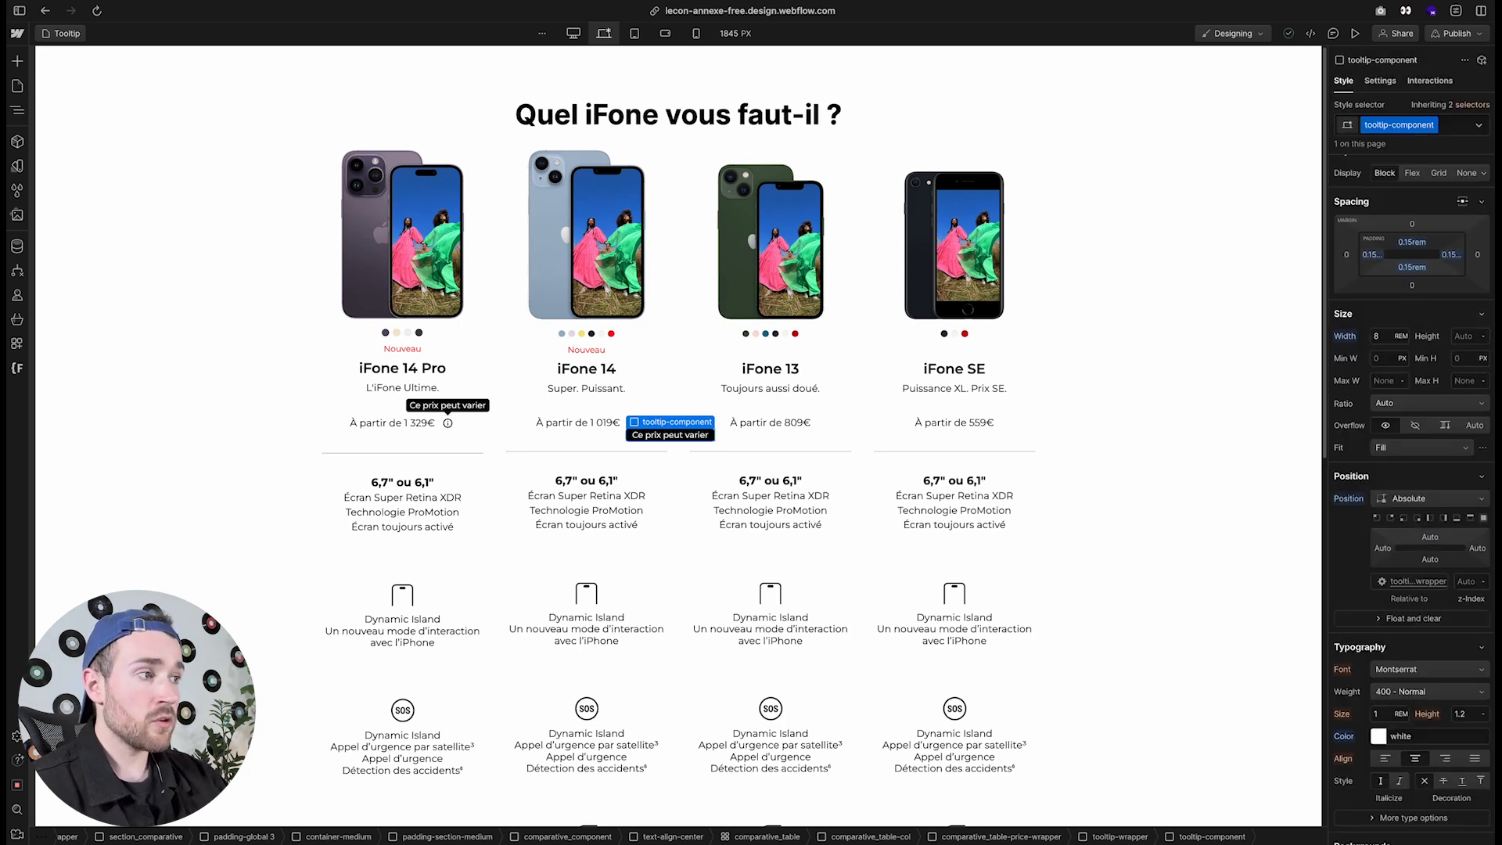
{"action": "left_click", "coordinate": [1382, 548]}
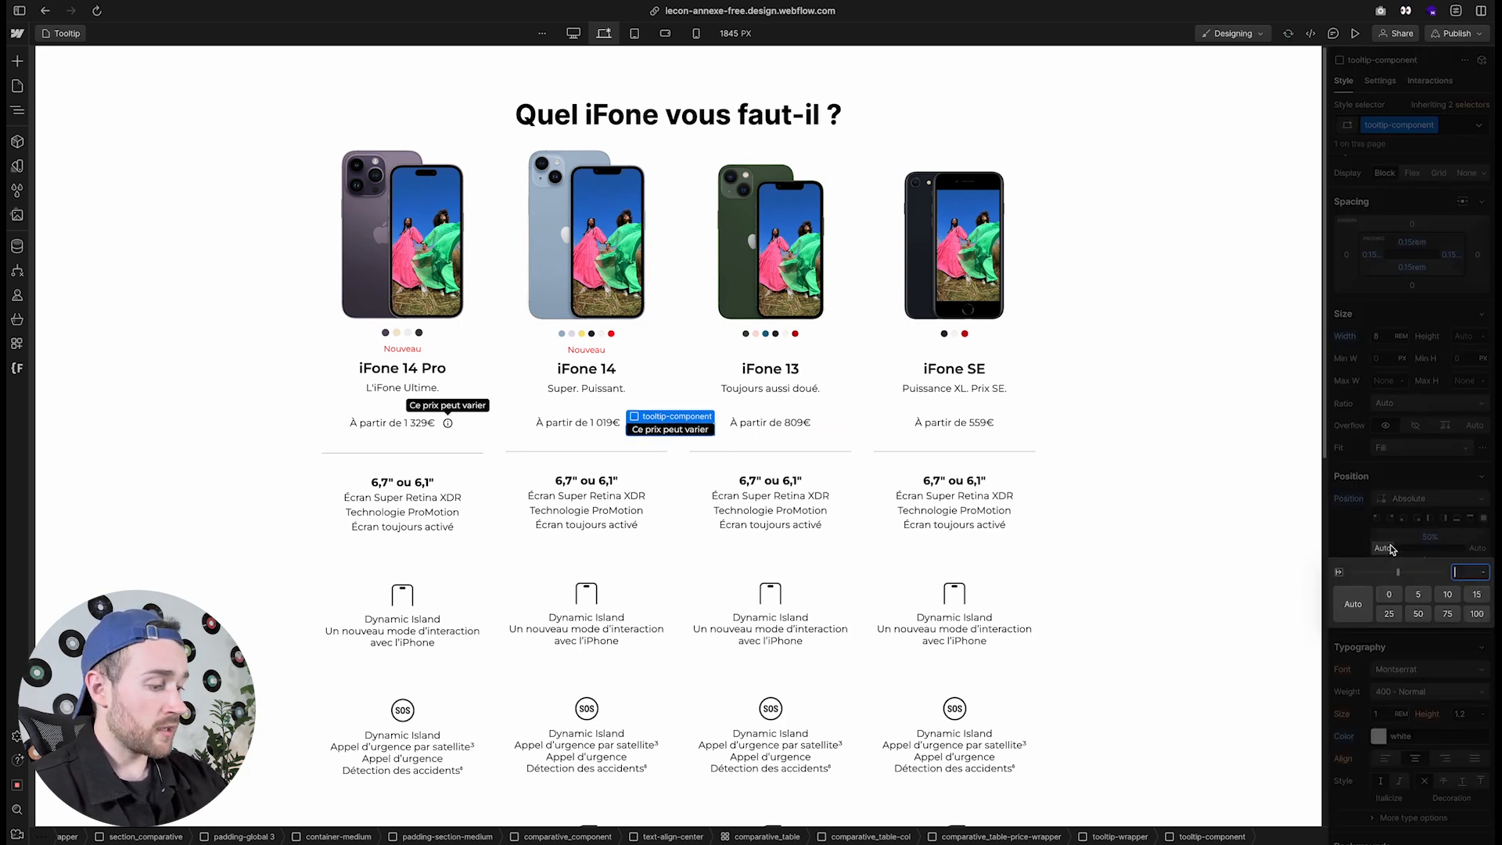
{"action": "type", "text": "50"}
{"action": "key", "text": "Escape"}
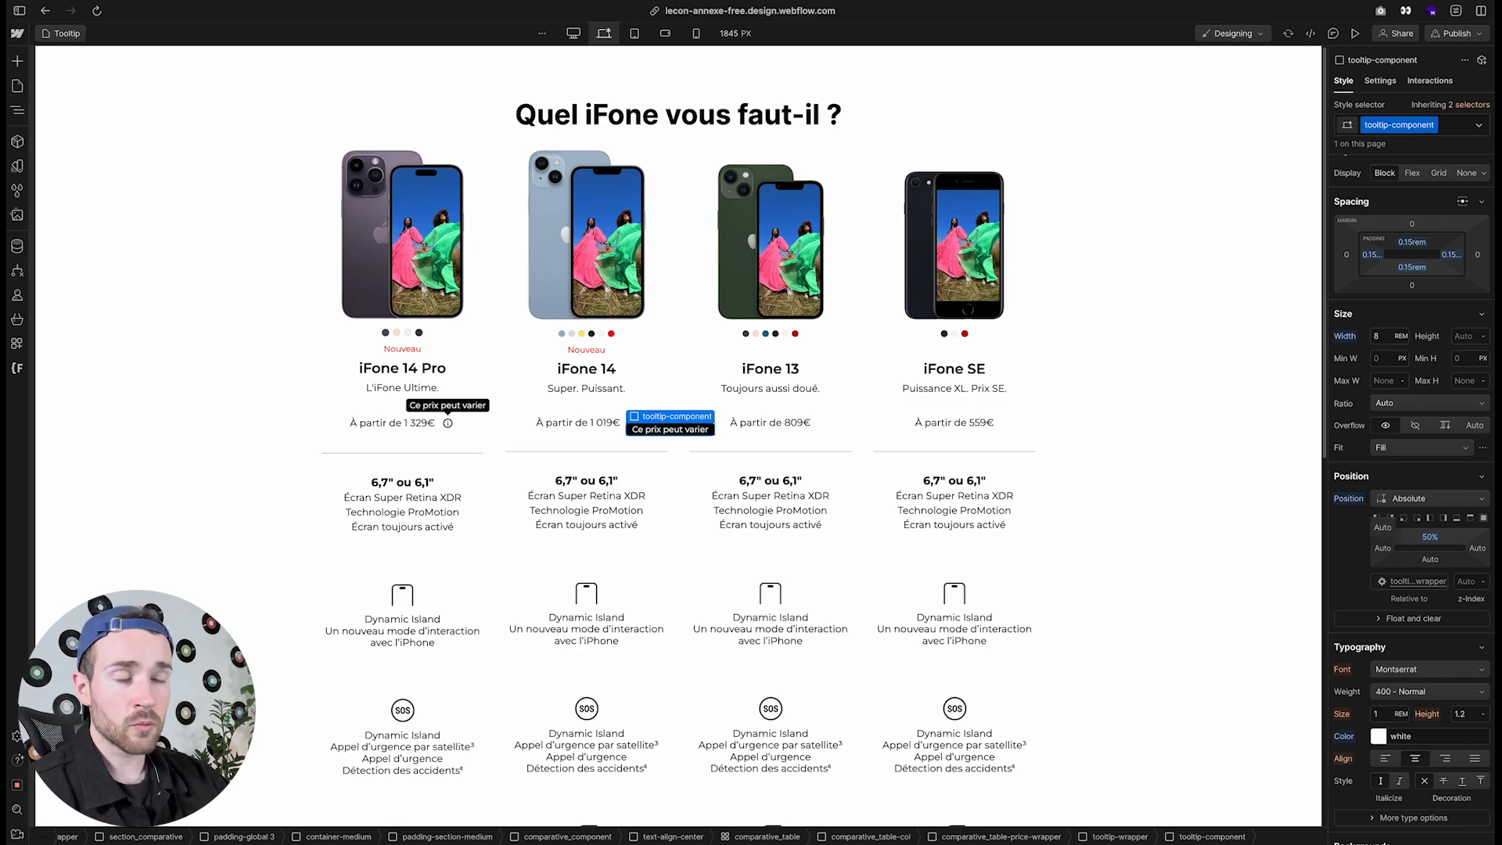
Add a Move transform to the tooltip-component with -50% on the X axis and -50% on the Y axis
{"action": "scroll", "coordinate": [1408, 548], "scroll_direction": "down", "scroll_amount": 8}
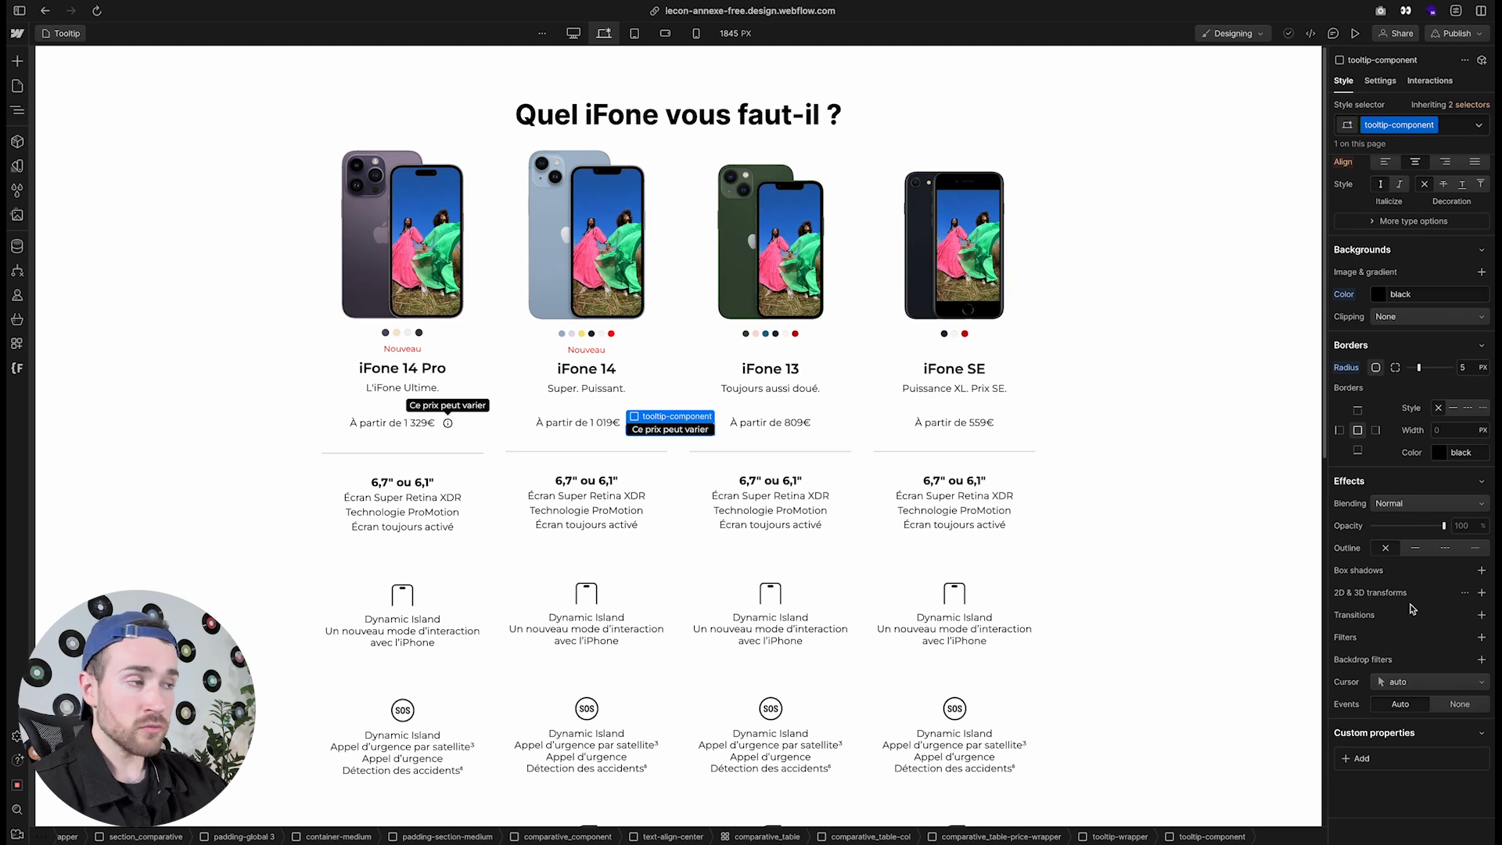
{"action": "left_click", "coordinate": [1481, 592]}
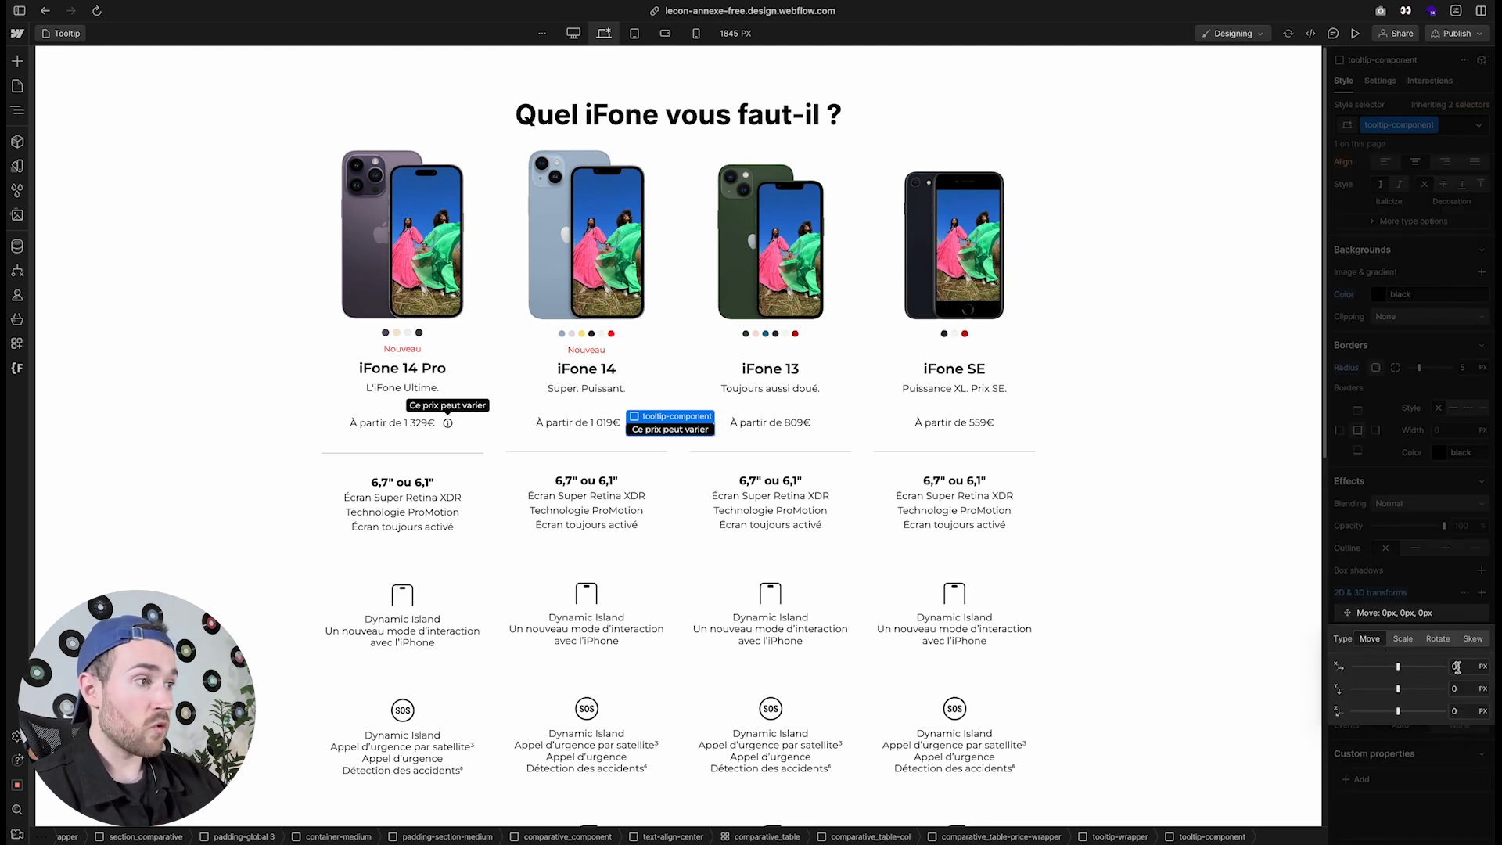
{"action": "left_click", "coordinate": [1454, 666]}
{"action": "type", "text": "-50%"}
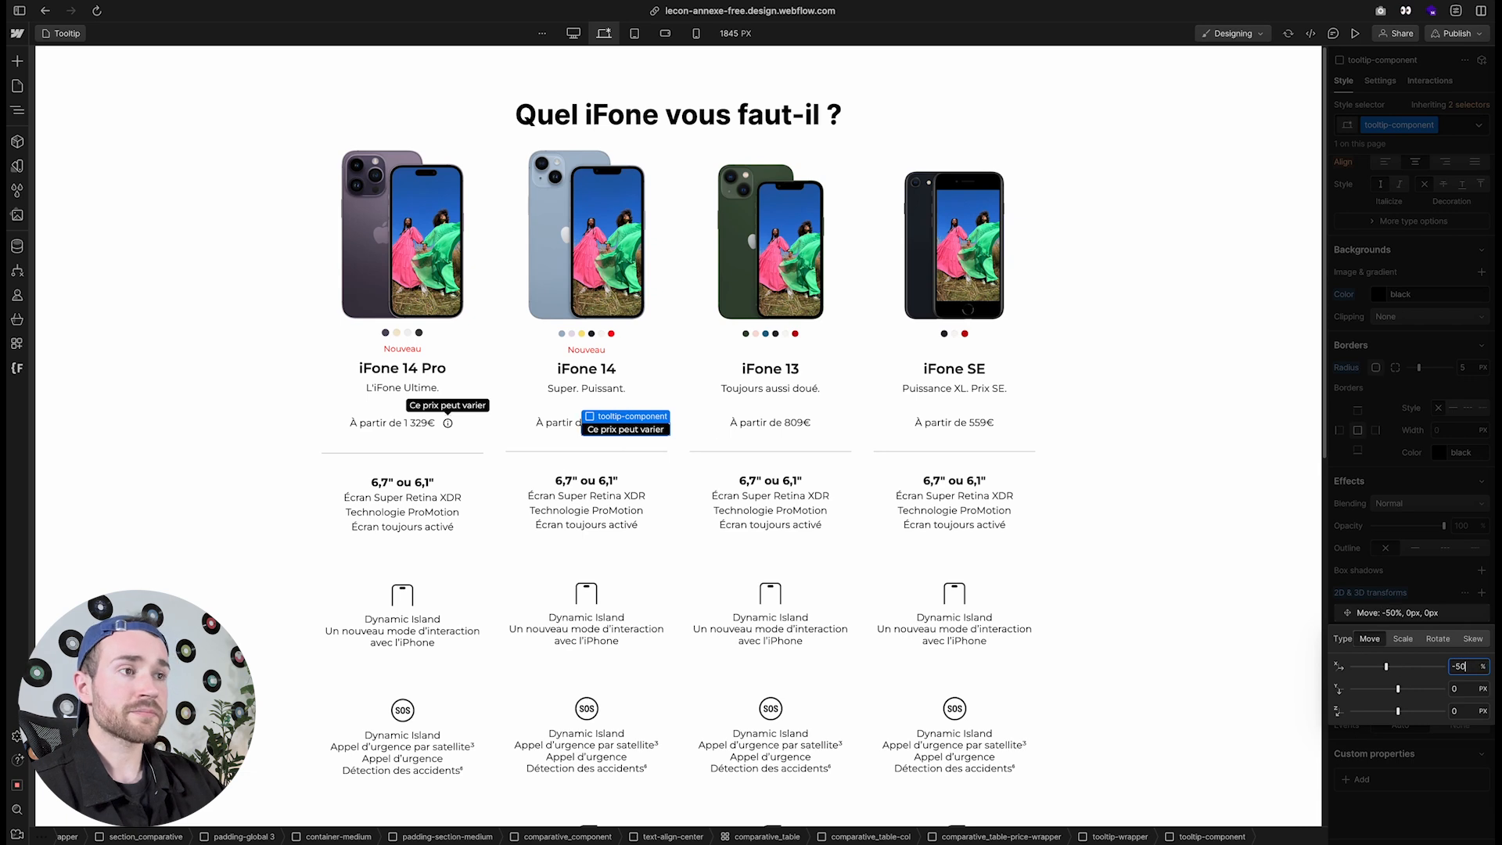
{"action": "left_click", "coordinate": [1465, 686]}
{"action": "type", "text": "-"}
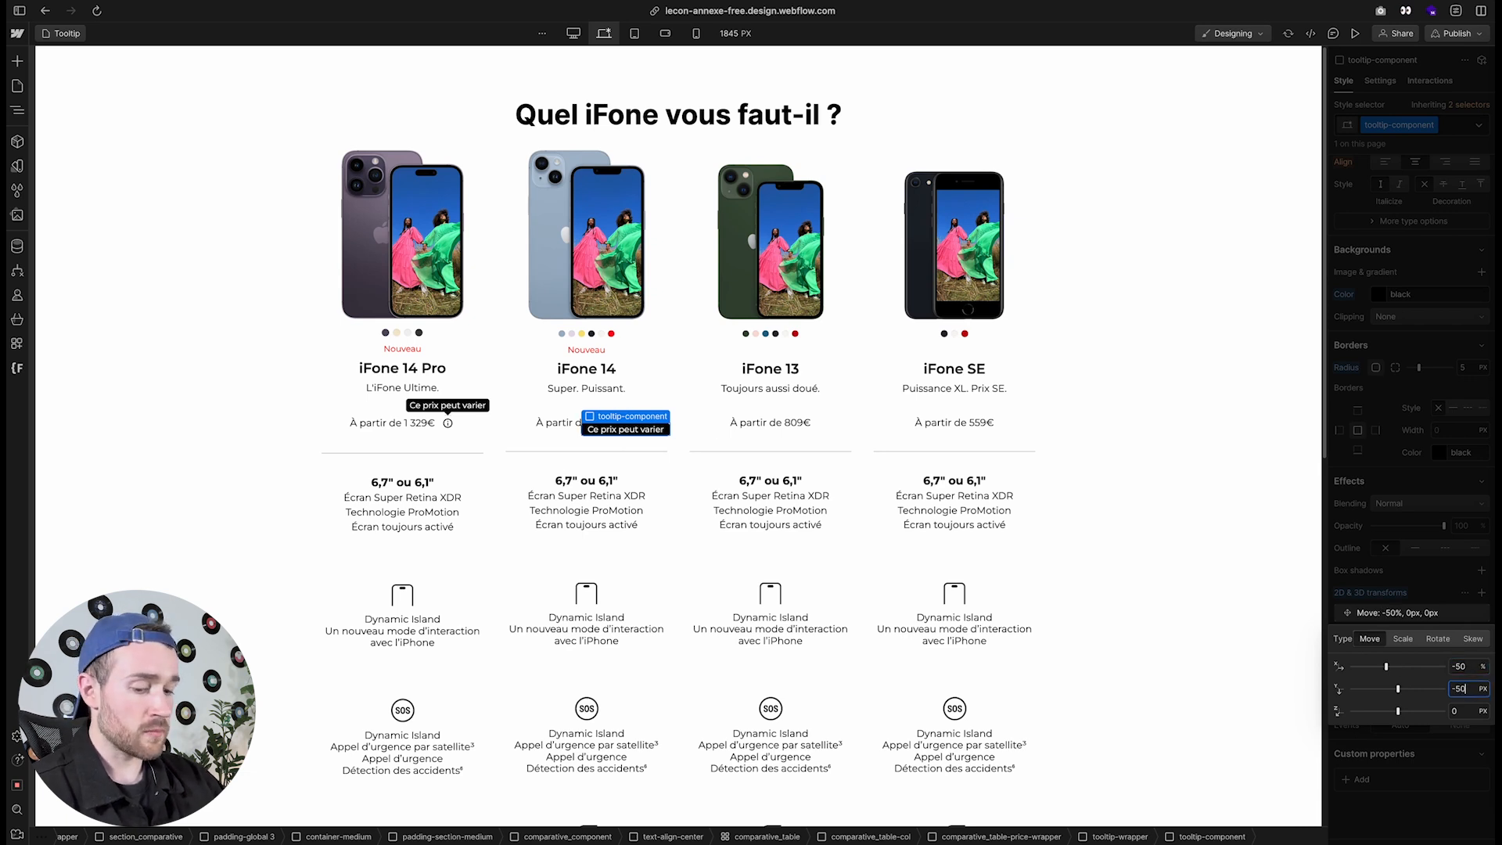
{"action": "type", "text": "50%"}
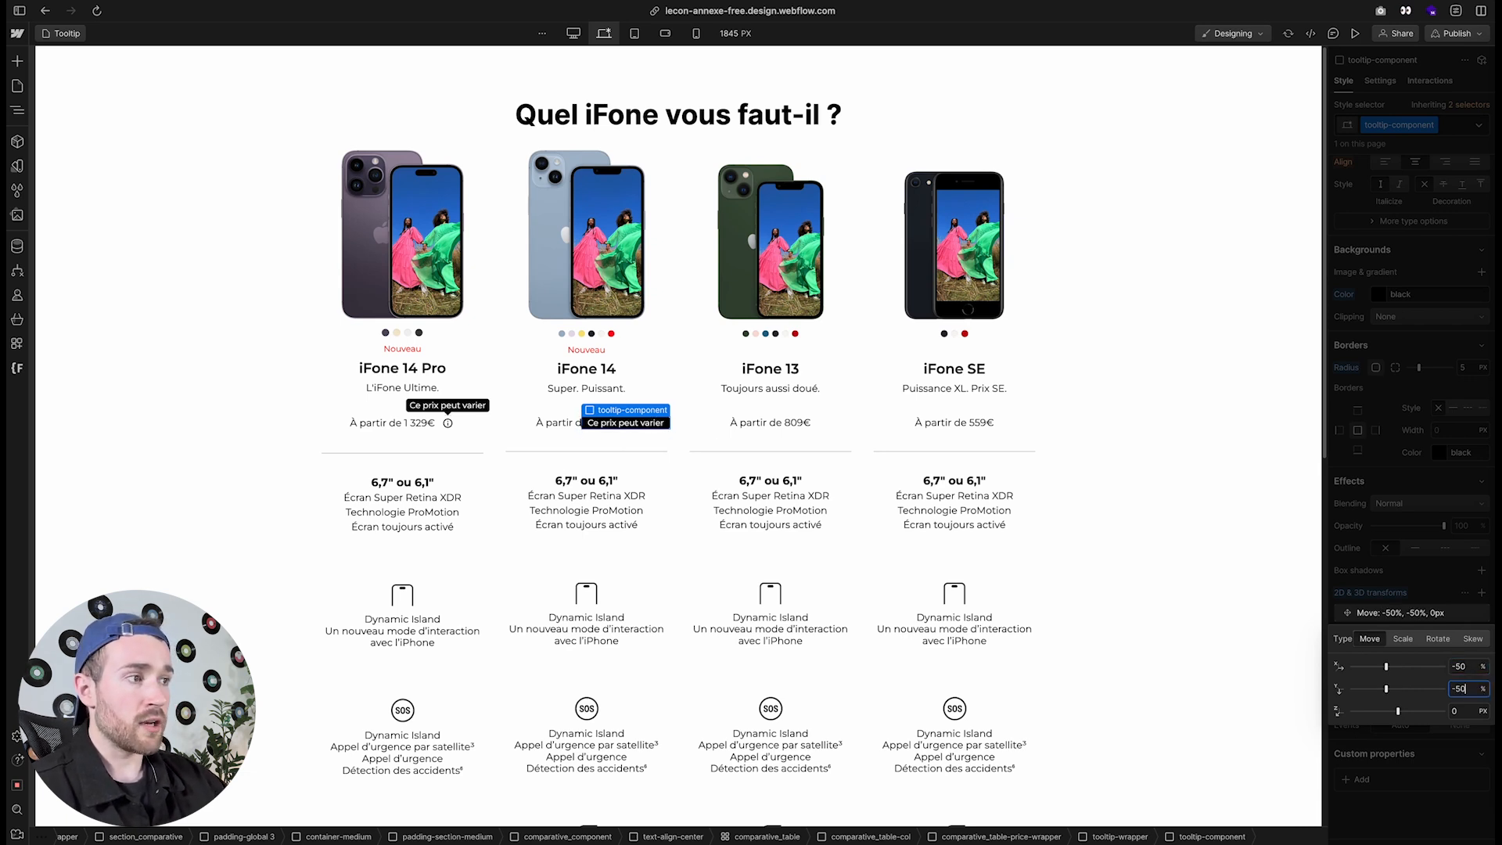
{"action": "left_click", "coordinate": [1415, 447]}
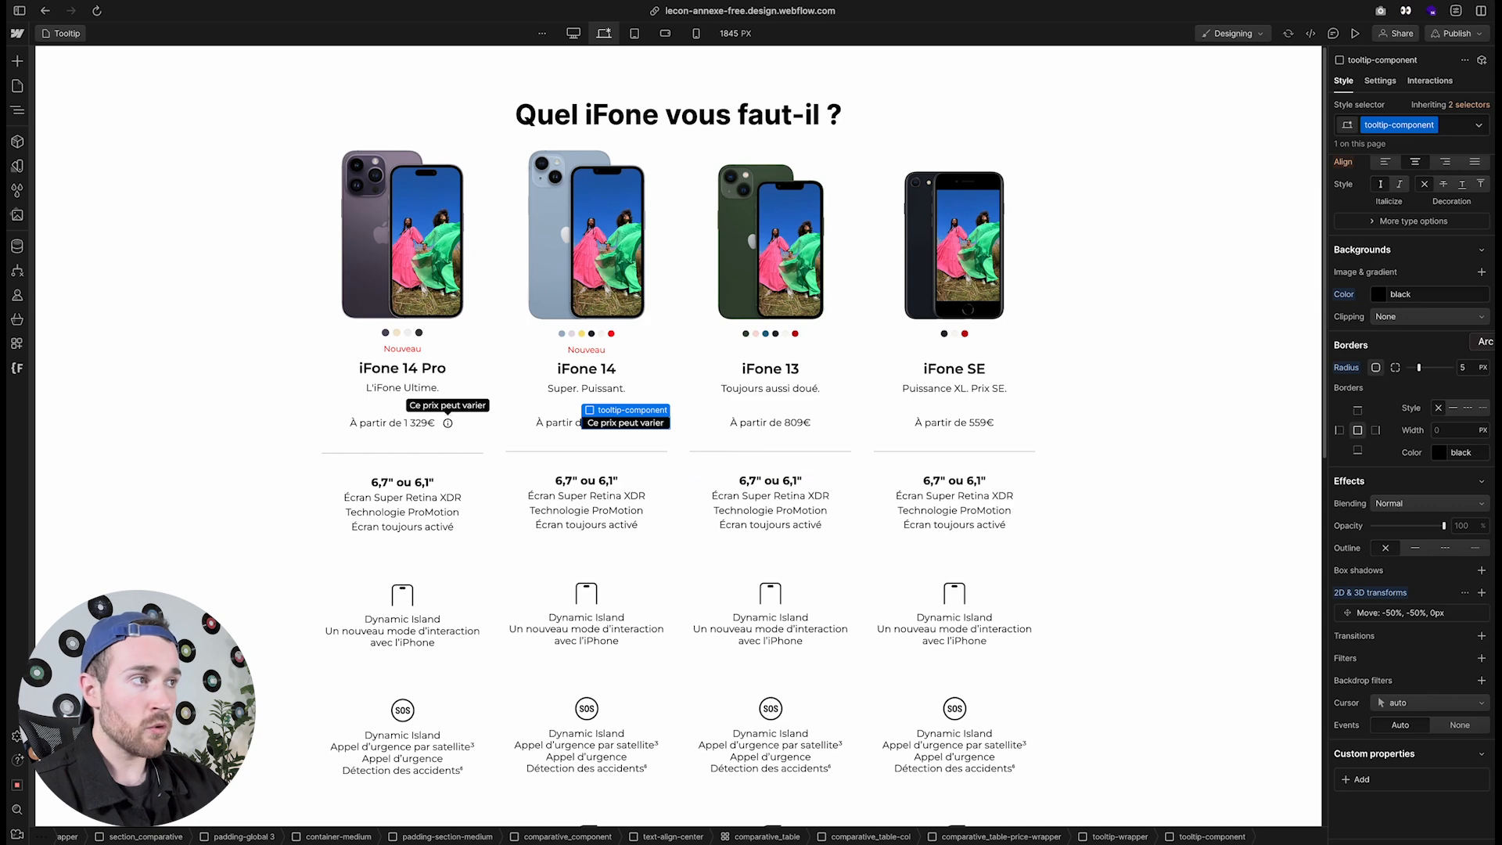
Set the left offset of the absolutely positioned tooltip-component to 50%
{"action": "scroll", "coordinate": [1383, 369], "scroll_direction": "up", "scroll_amount": 5}
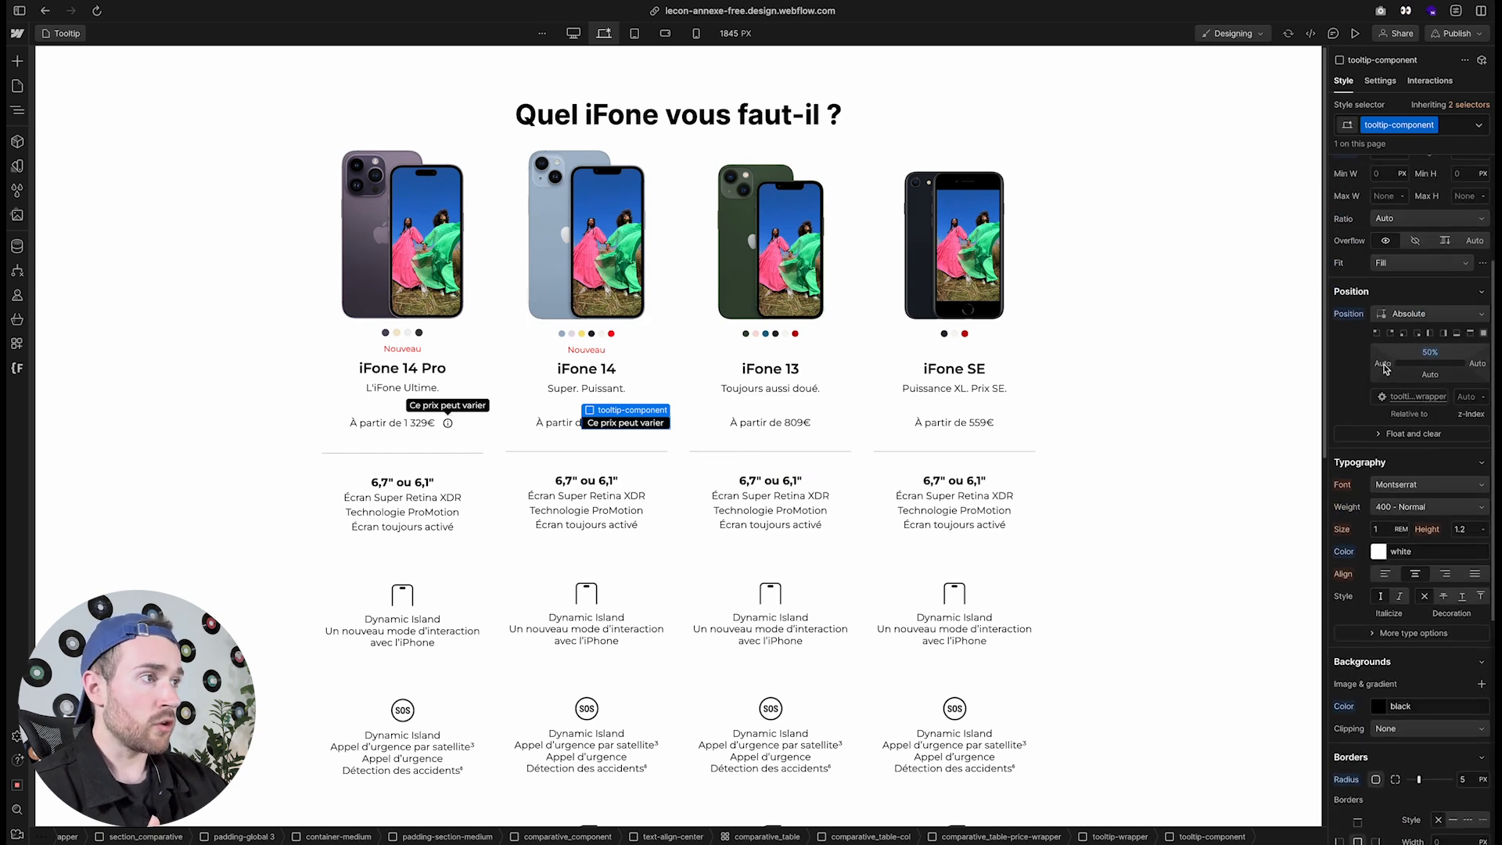
{"action": "left_click", "coordinate": [1382, 364]}
{"action": "type", "text": "50"}
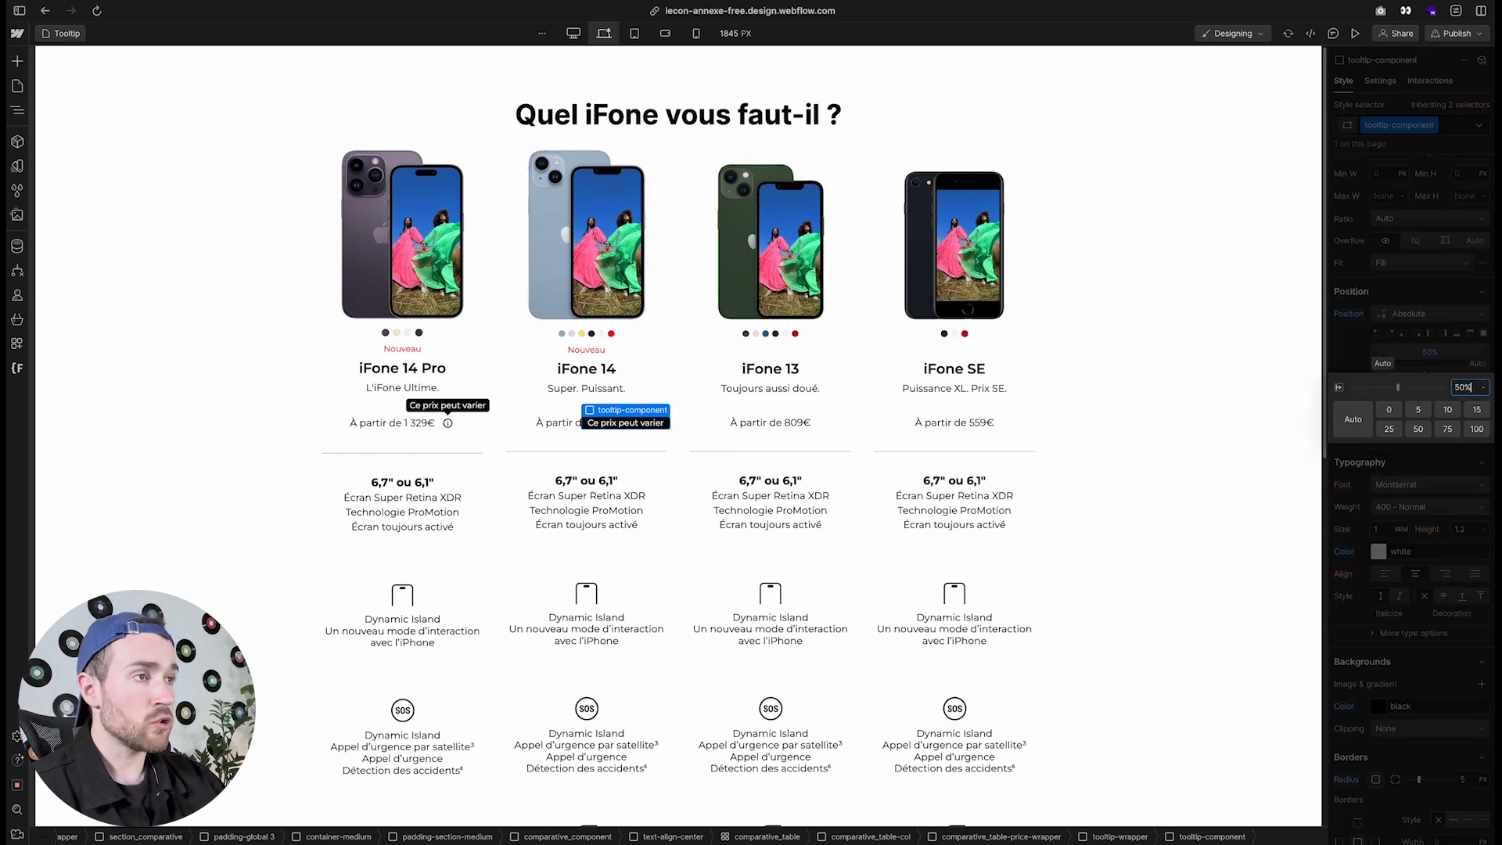
{"action": "key", "text": "Return"}
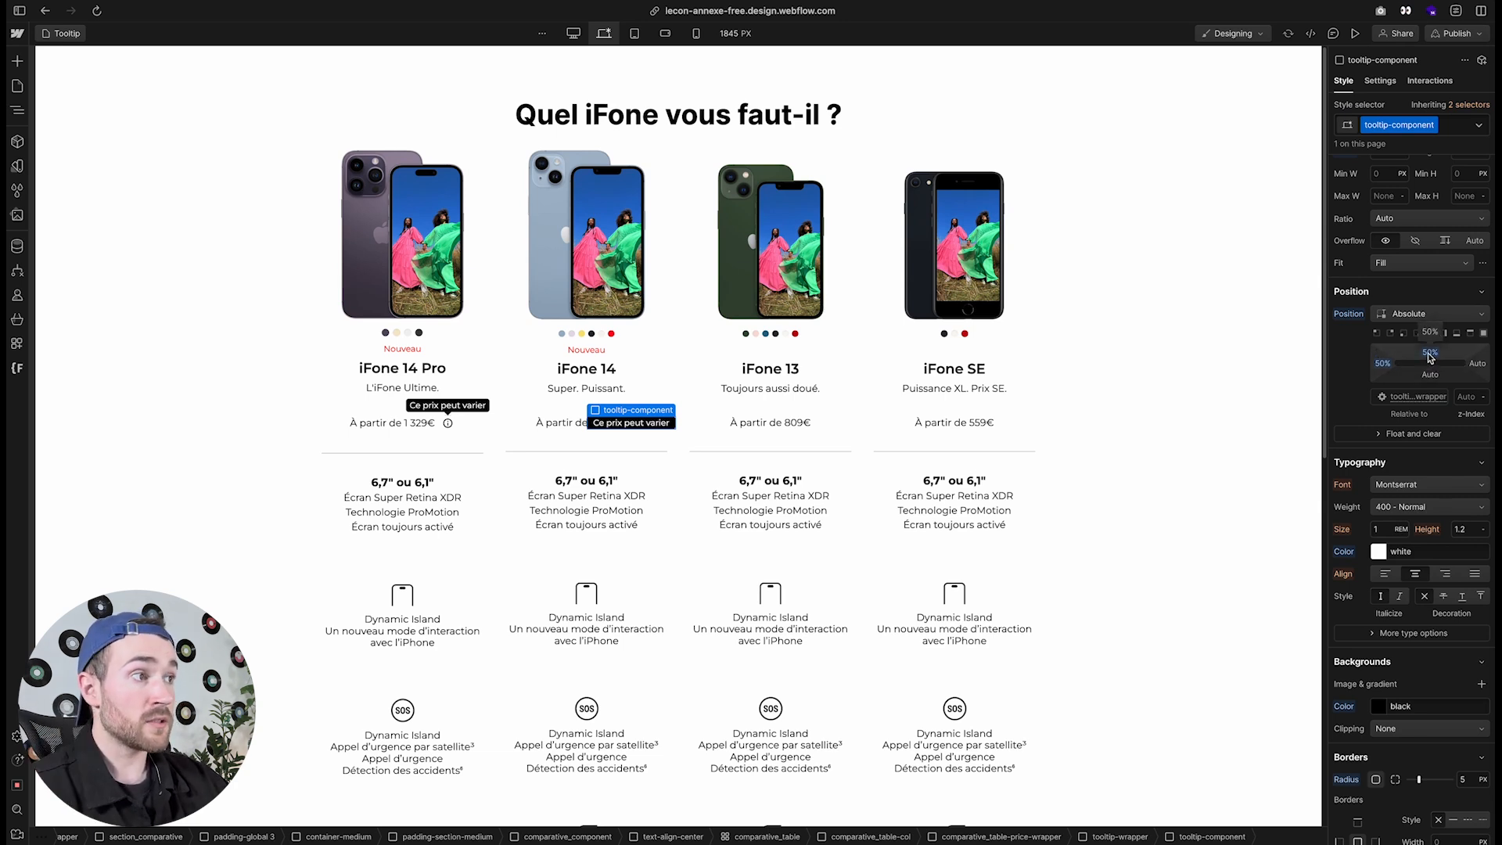
Raise the tooltip-component above the info icon by setting its top offset to -90%
{"action": "left_click_drag", "start_coordinate": [1429, 357], "coordinate": [1424, 262]}
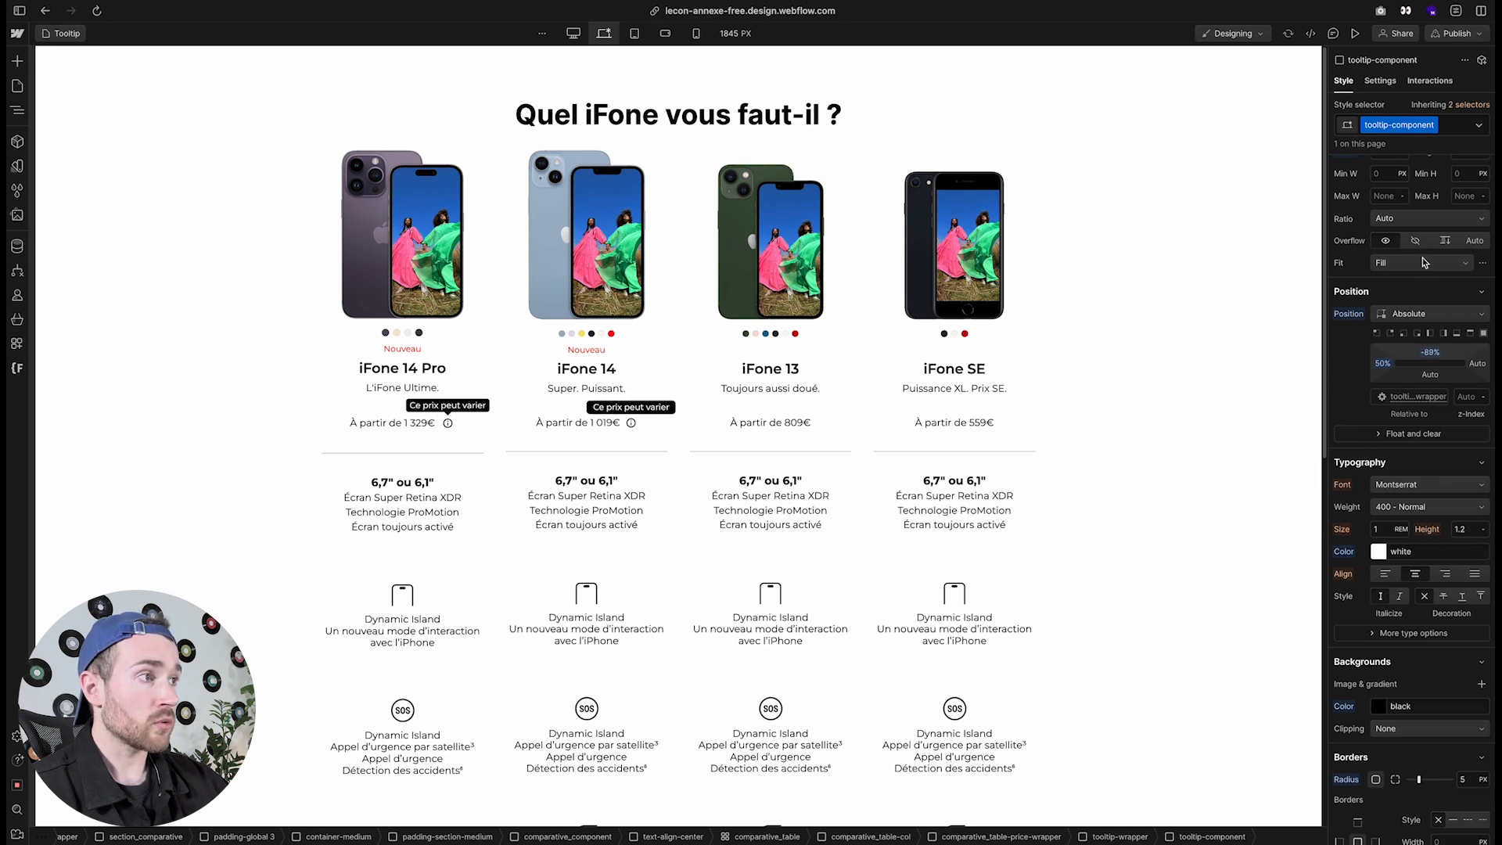
{"action": "left_click", "coordinate": [1429, 351]}
{"action": "type", "text": "-90"}
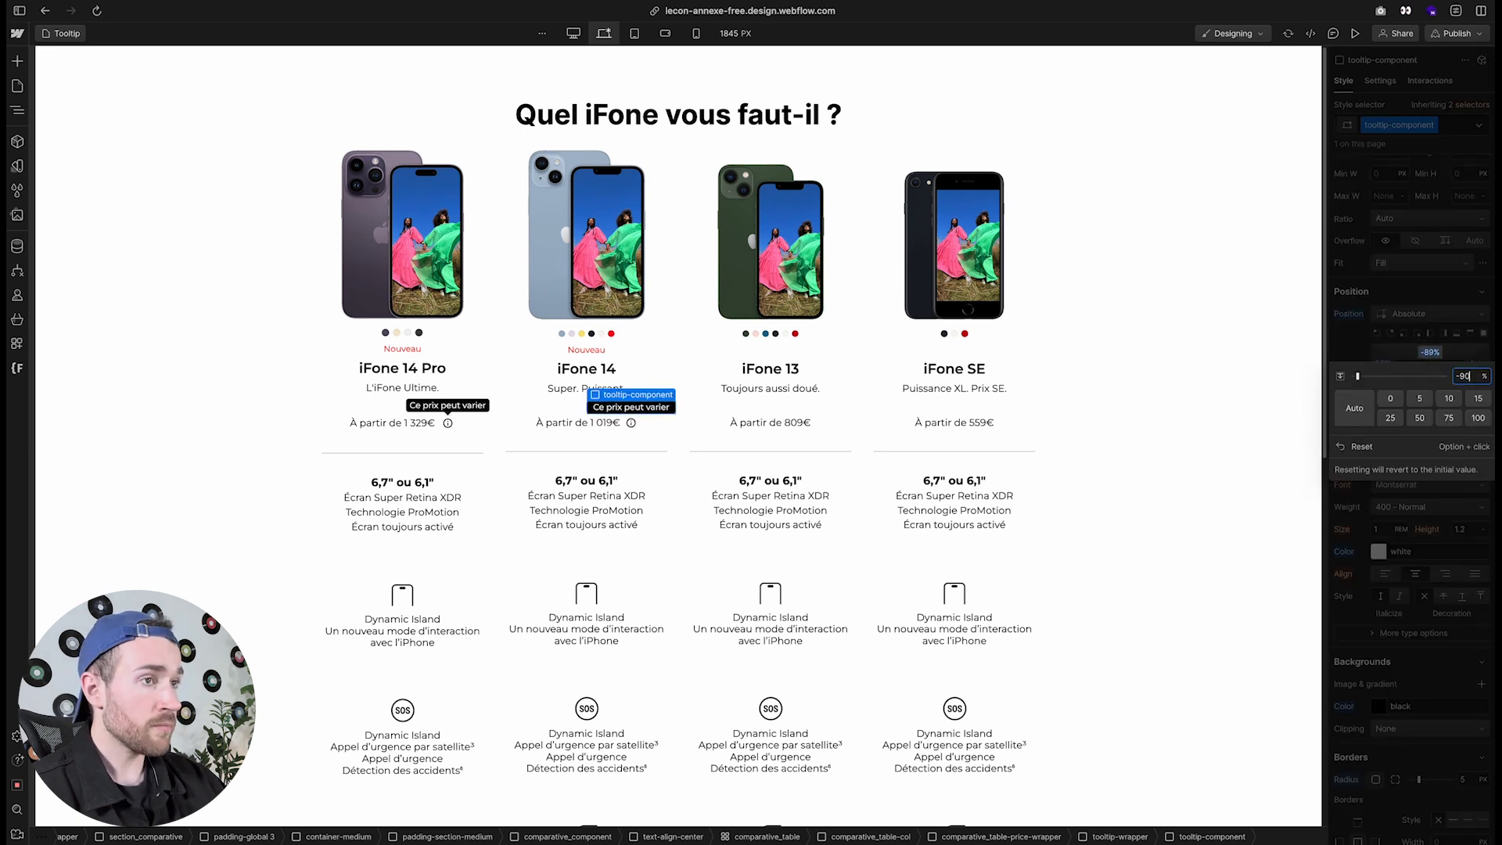
{"action": "key", "text": "Return"}
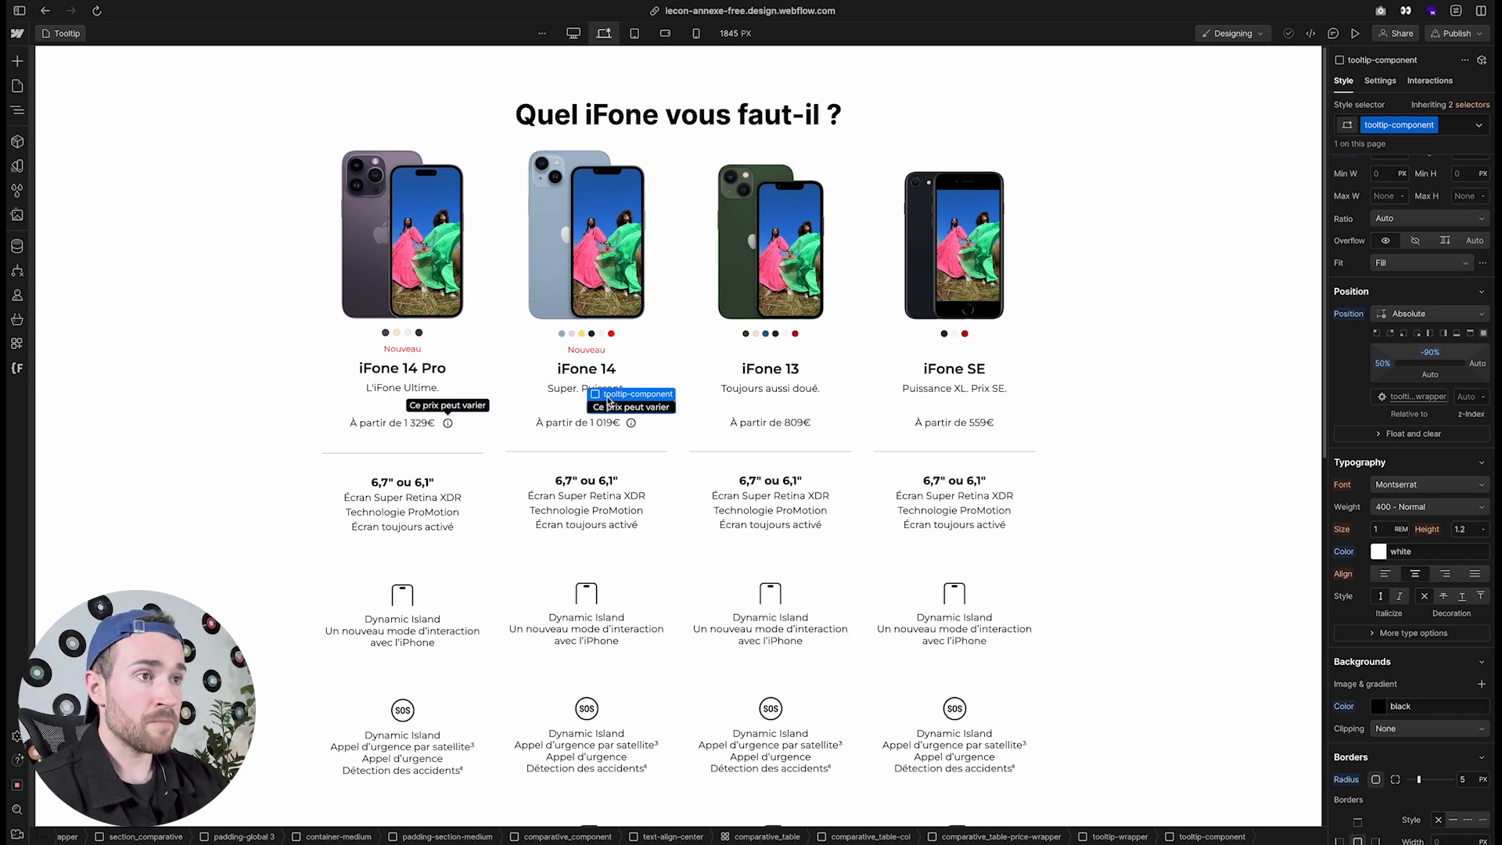
Insert a Div Block with the class tooltip-arrow inside the tooltip-component and set its position to Absolute
{"action": "key", "text": "super+e"}
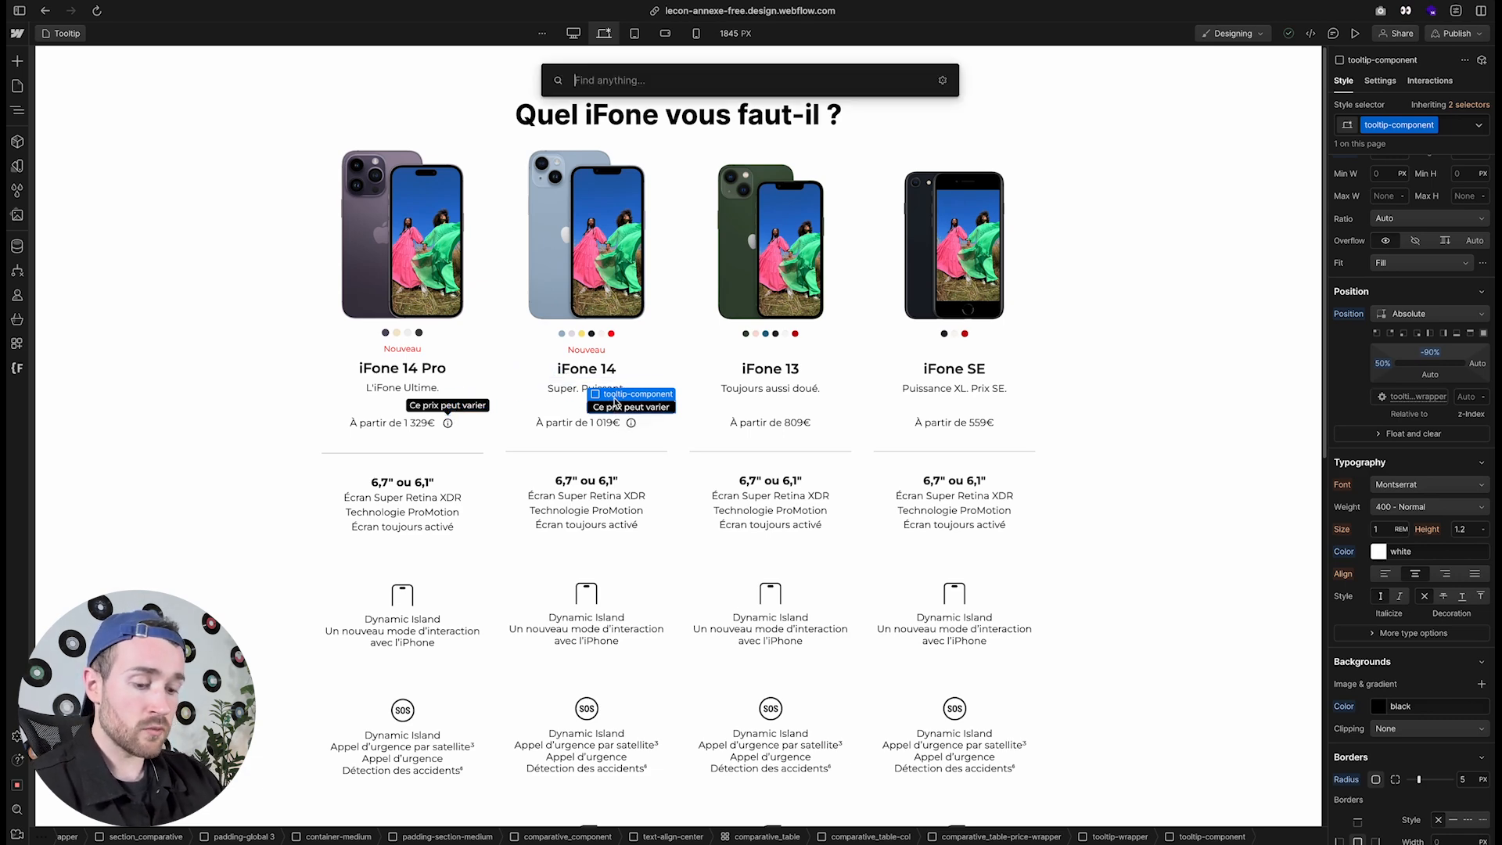
{"action": "type", "text": "div"}
{"action": "key", "text": "Return"}
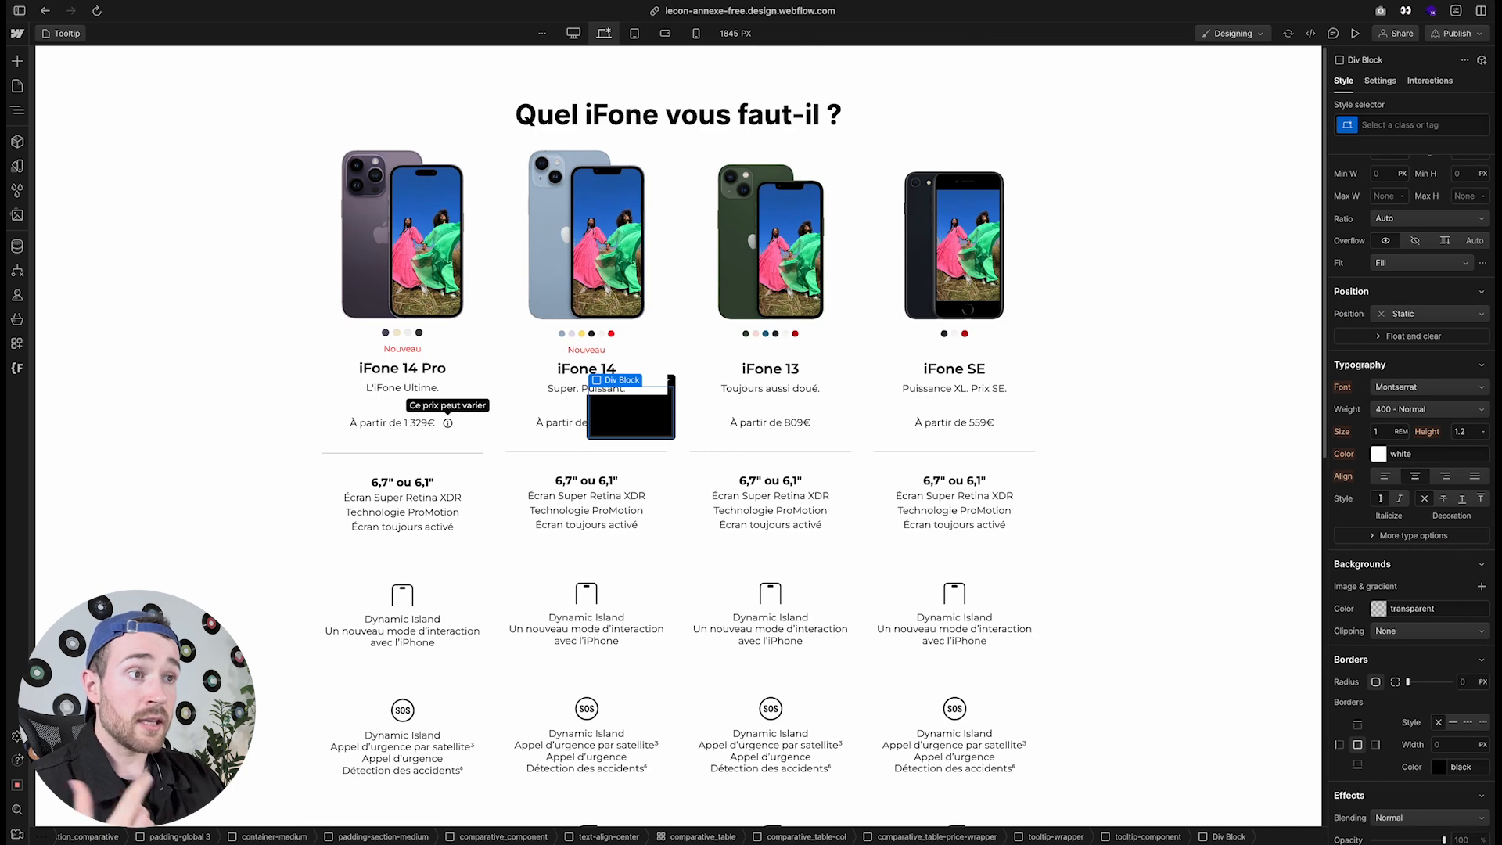
{"action": "key", "text": "super+Return"}
{"action": "type", "text": "too"}
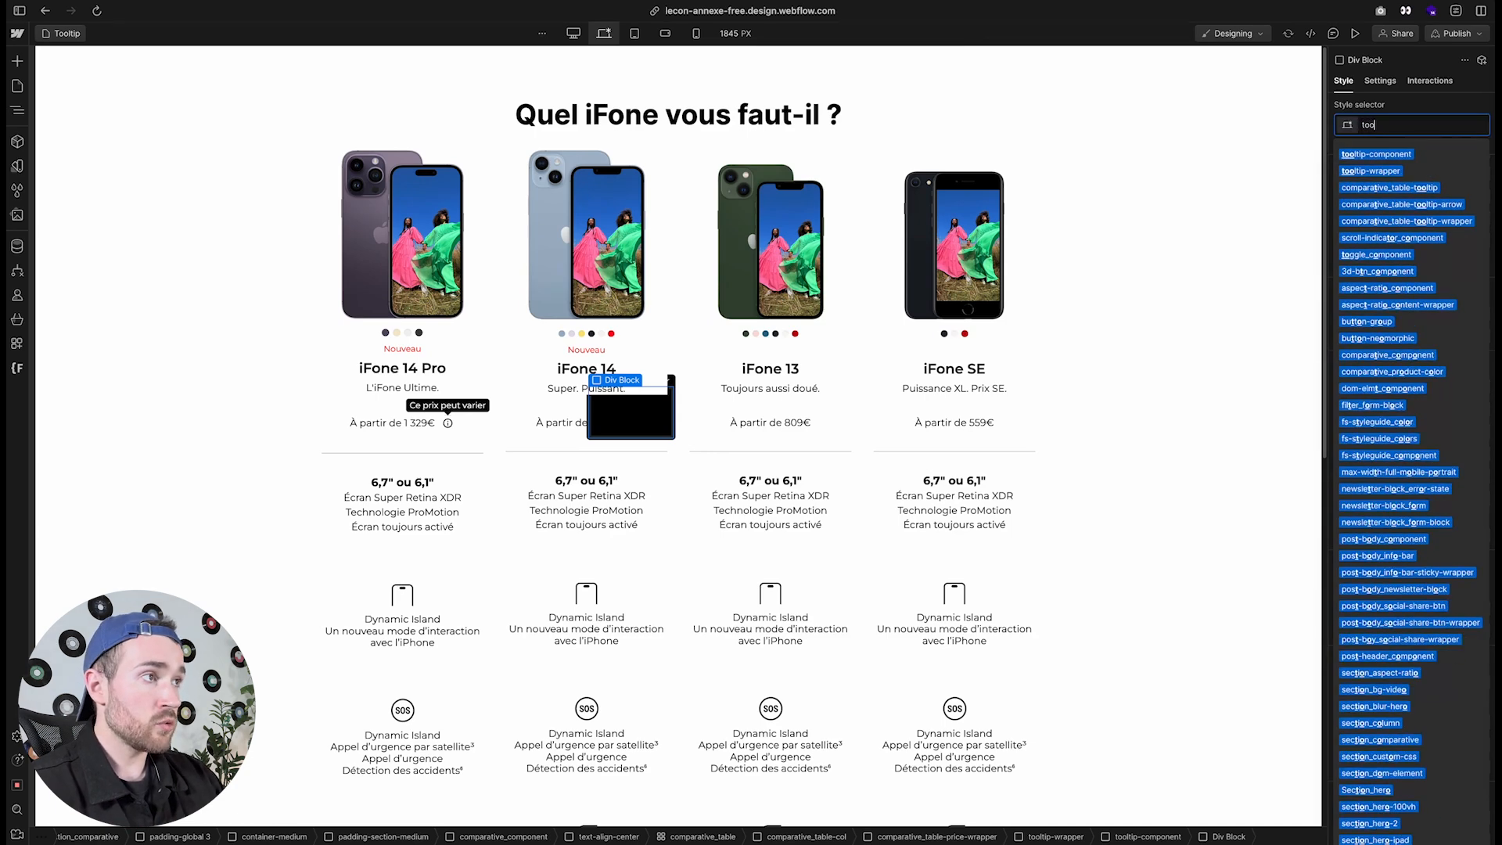
{"action": "type", "text": "ltip-"}
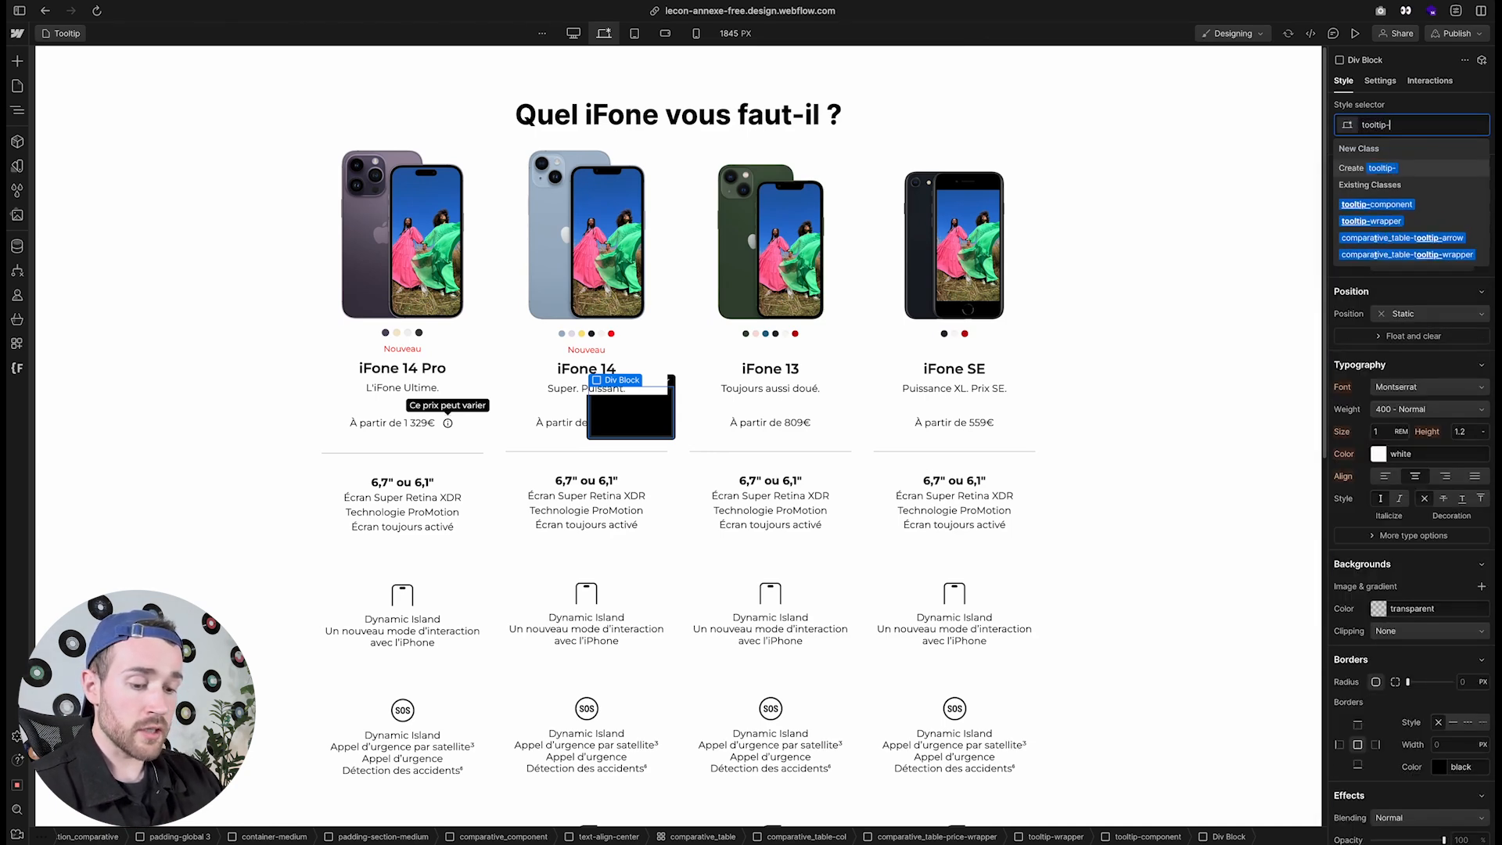
{"action": "type", "text": "arrow"}
{"action": "key", "text": "Return"}
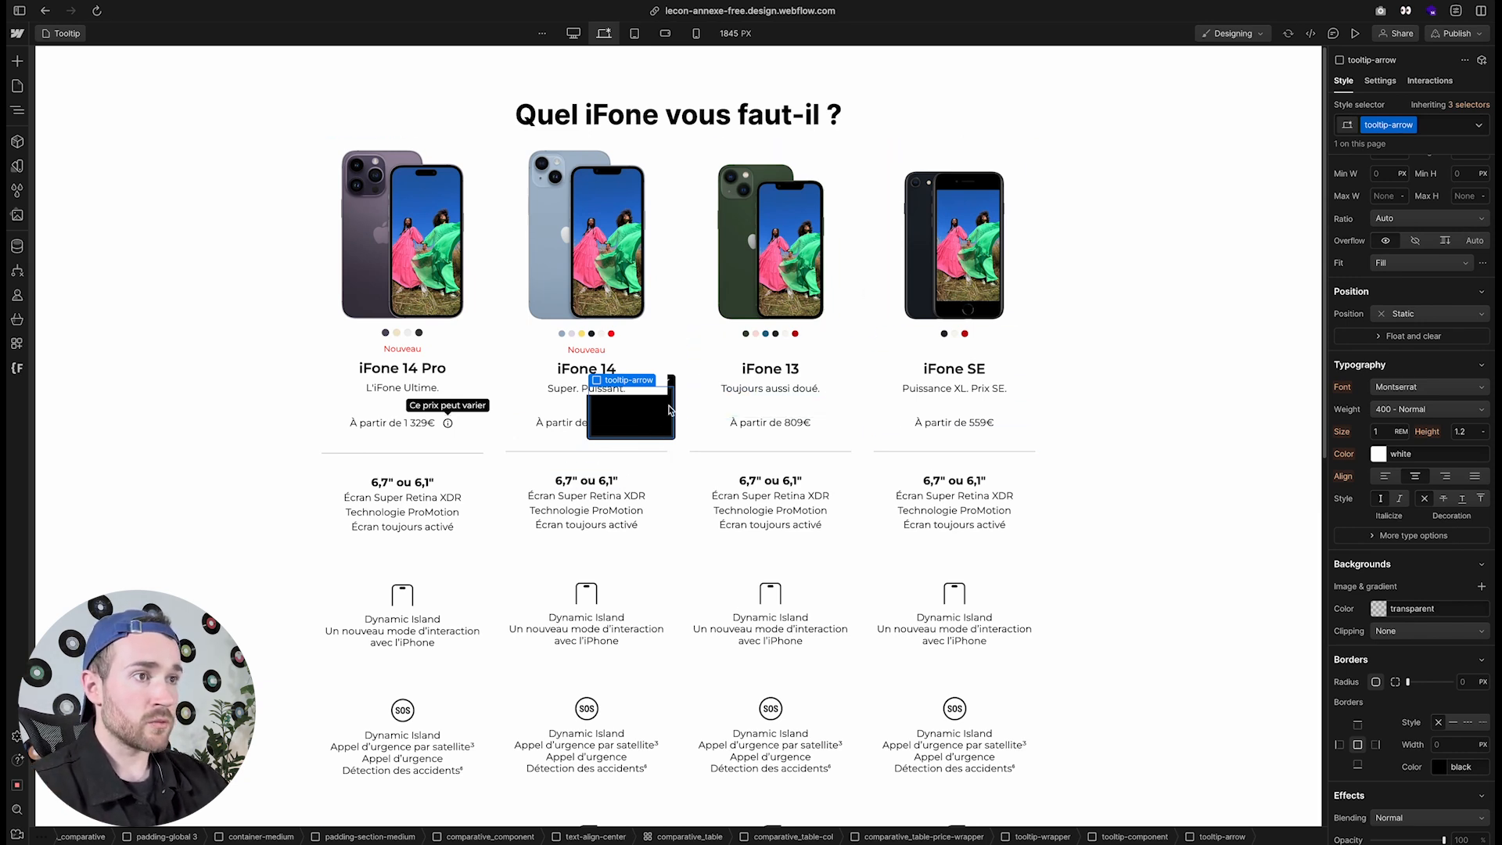
{"action": "left_click", "coordinate": [1431, 314]}
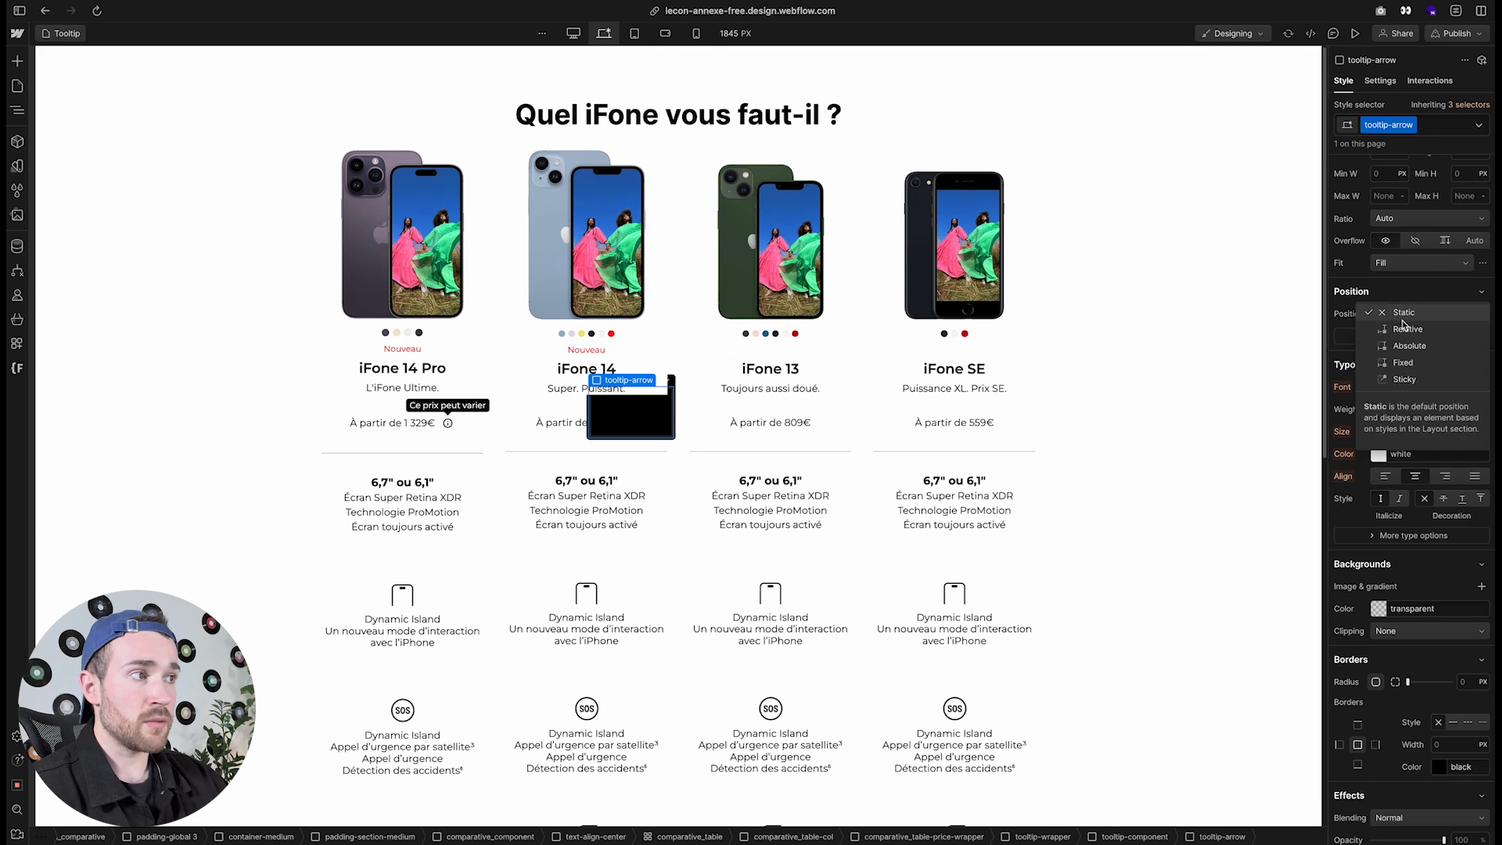
{"action": "left_click", "coordinate": [1415, 346]}
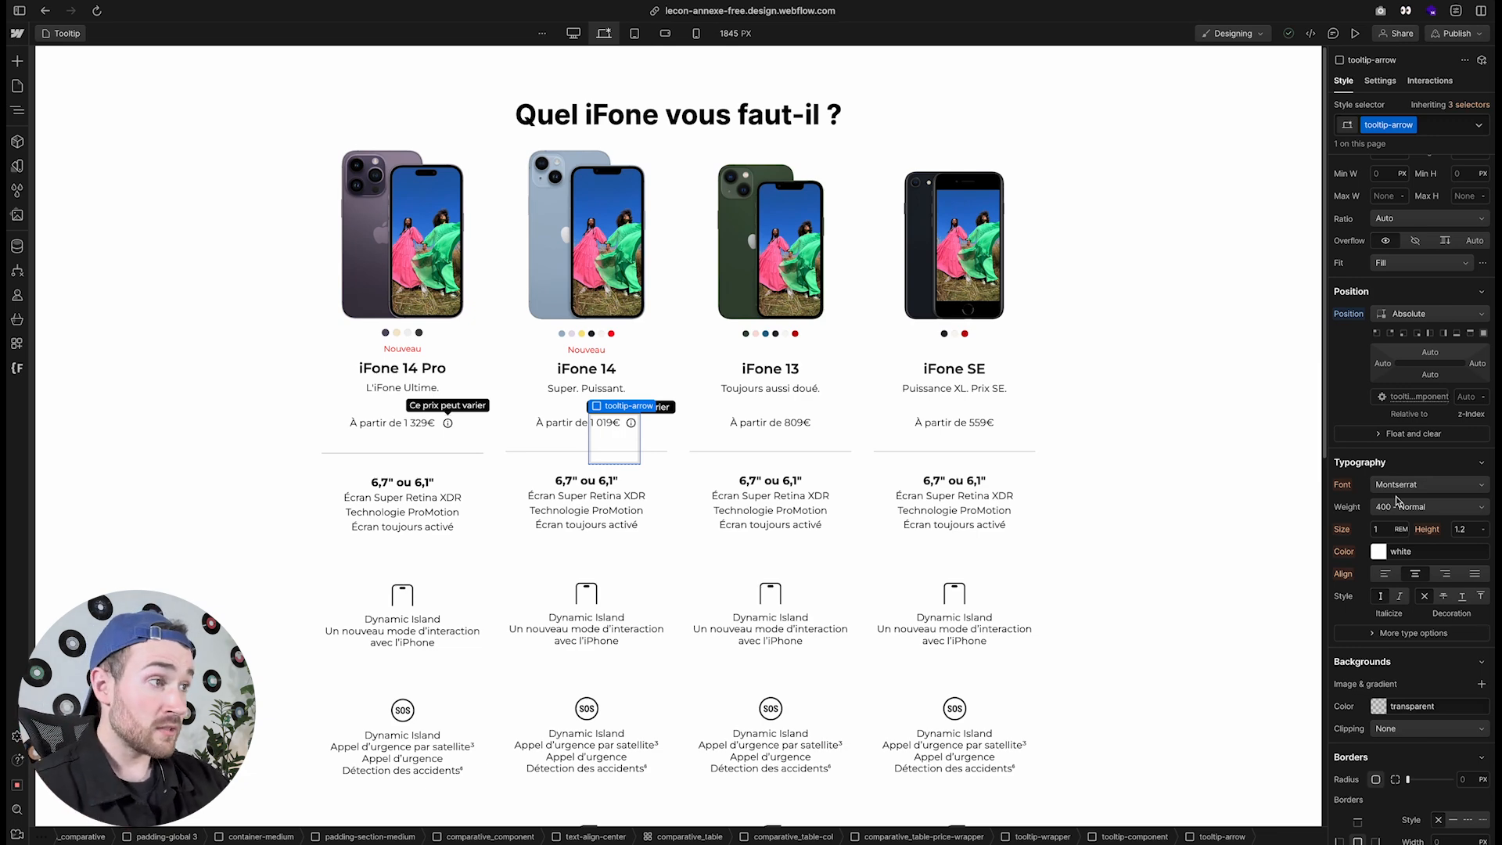
Give the tooltip-arrow solid left, right and top borders, each 5 px wide
{"action": "scroll", "coordinate": [1395, 496], "scroll_direction": "down", "scroll_amount": 5}
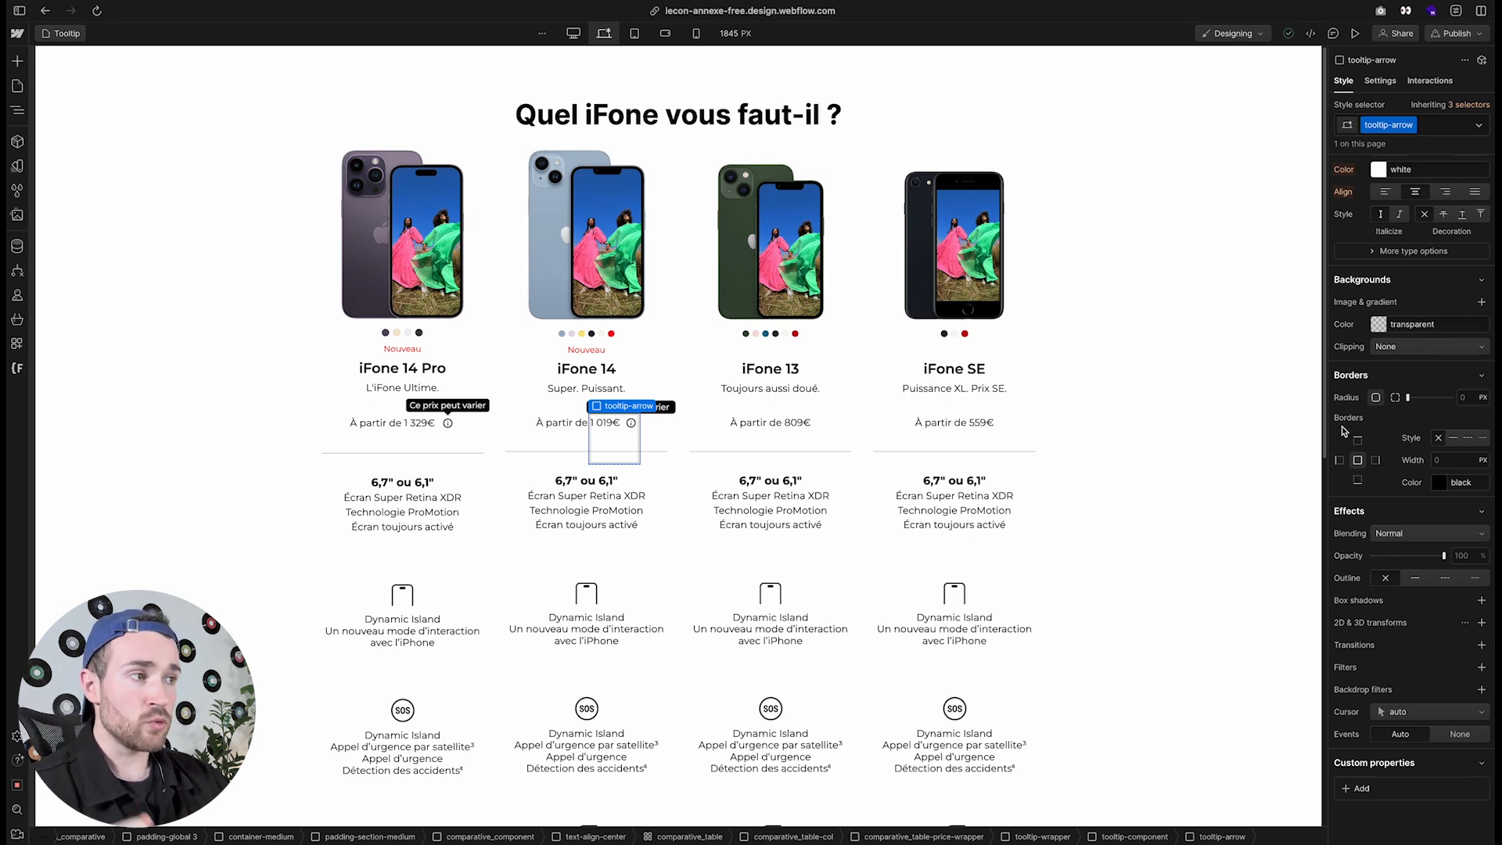
{"action": "left_click", "coordinate": [1454, 457]}
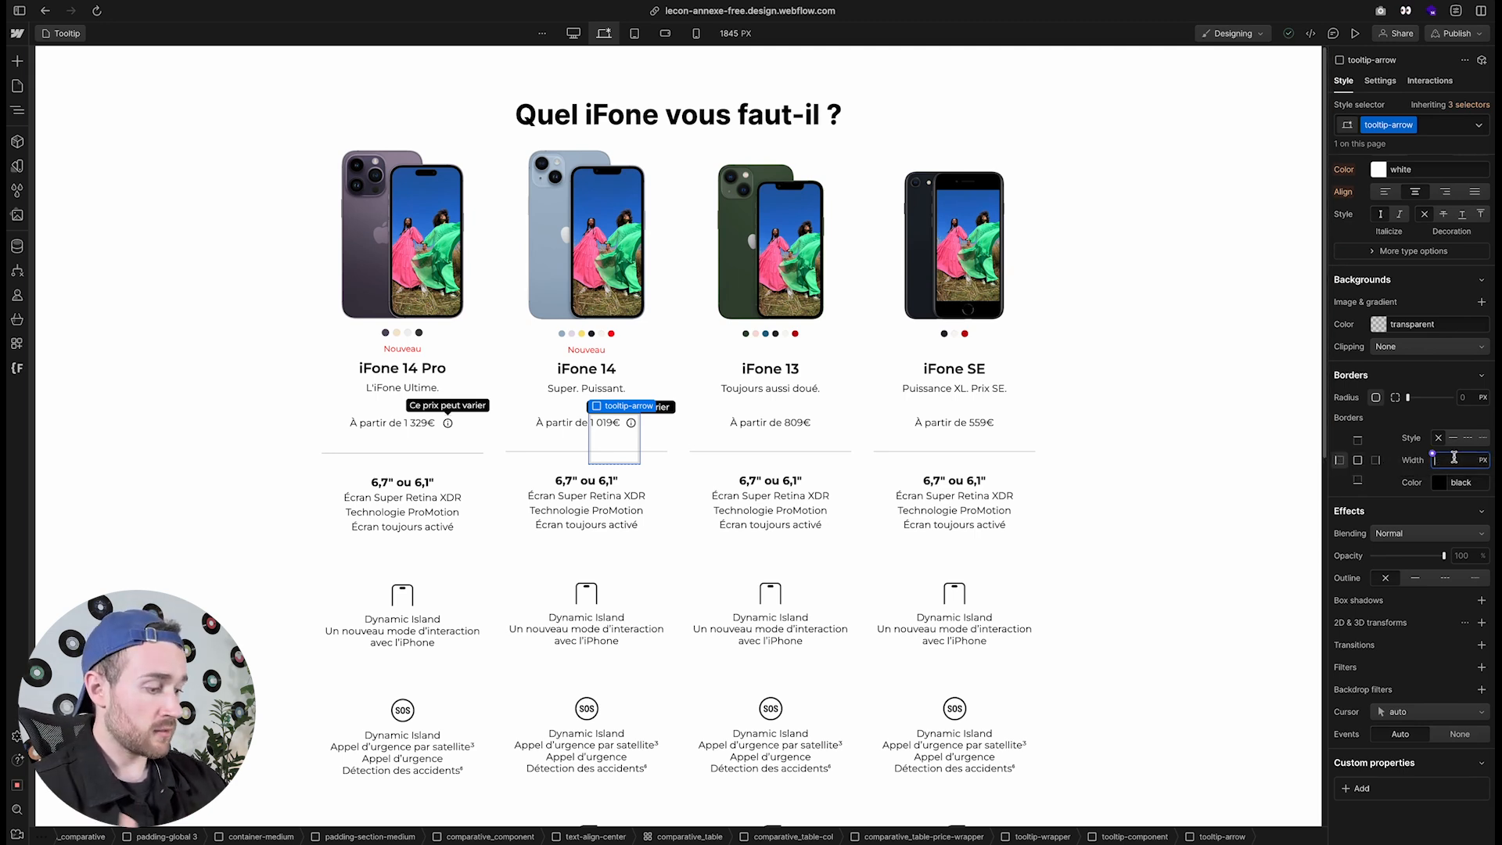
{"action": "type", "text": "5"}
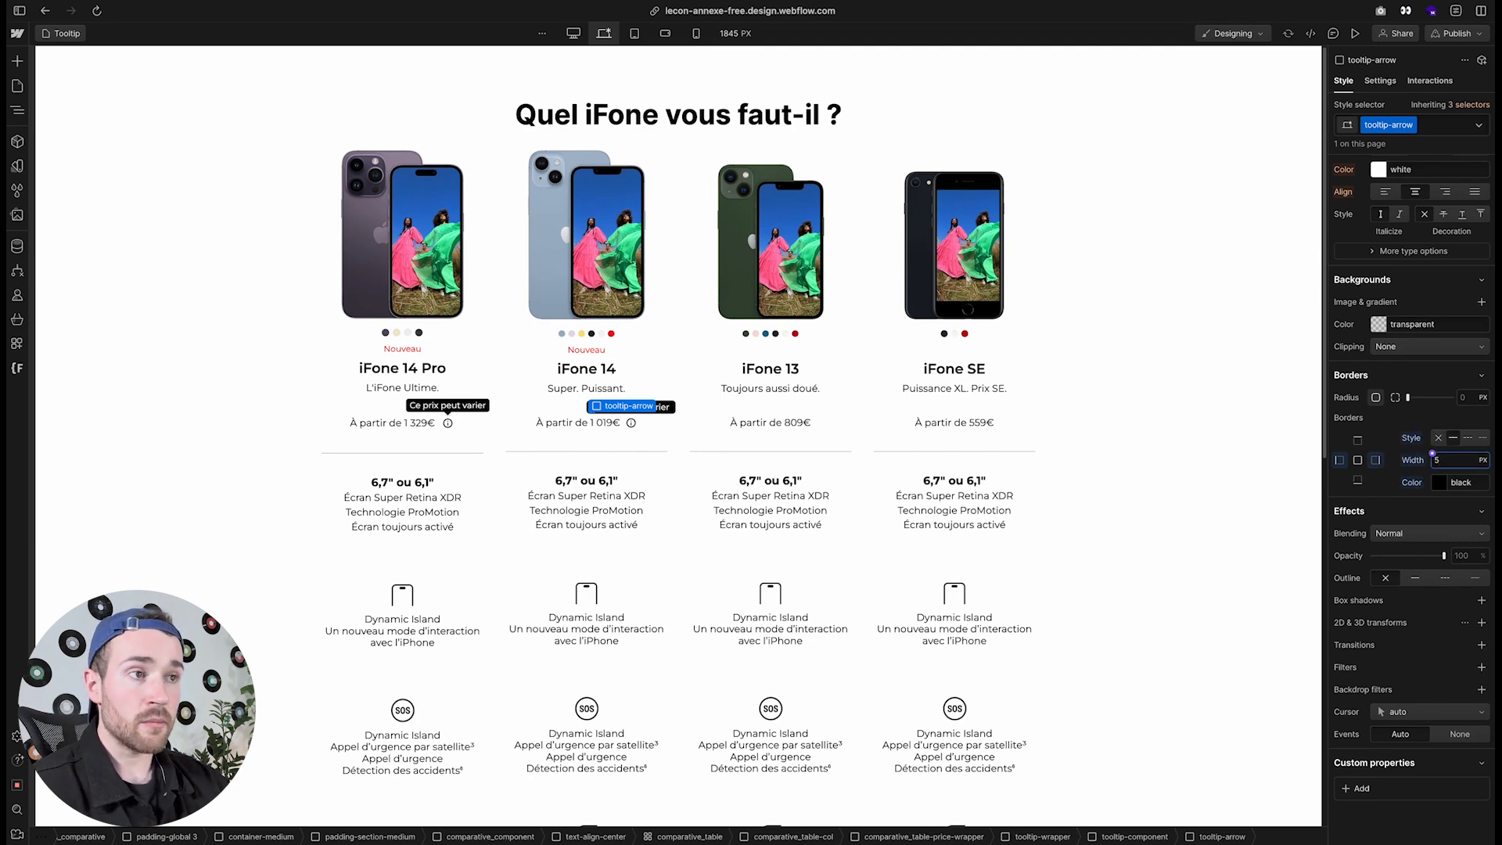
{"action": "left_click", "coordinate": [1357, 441]}
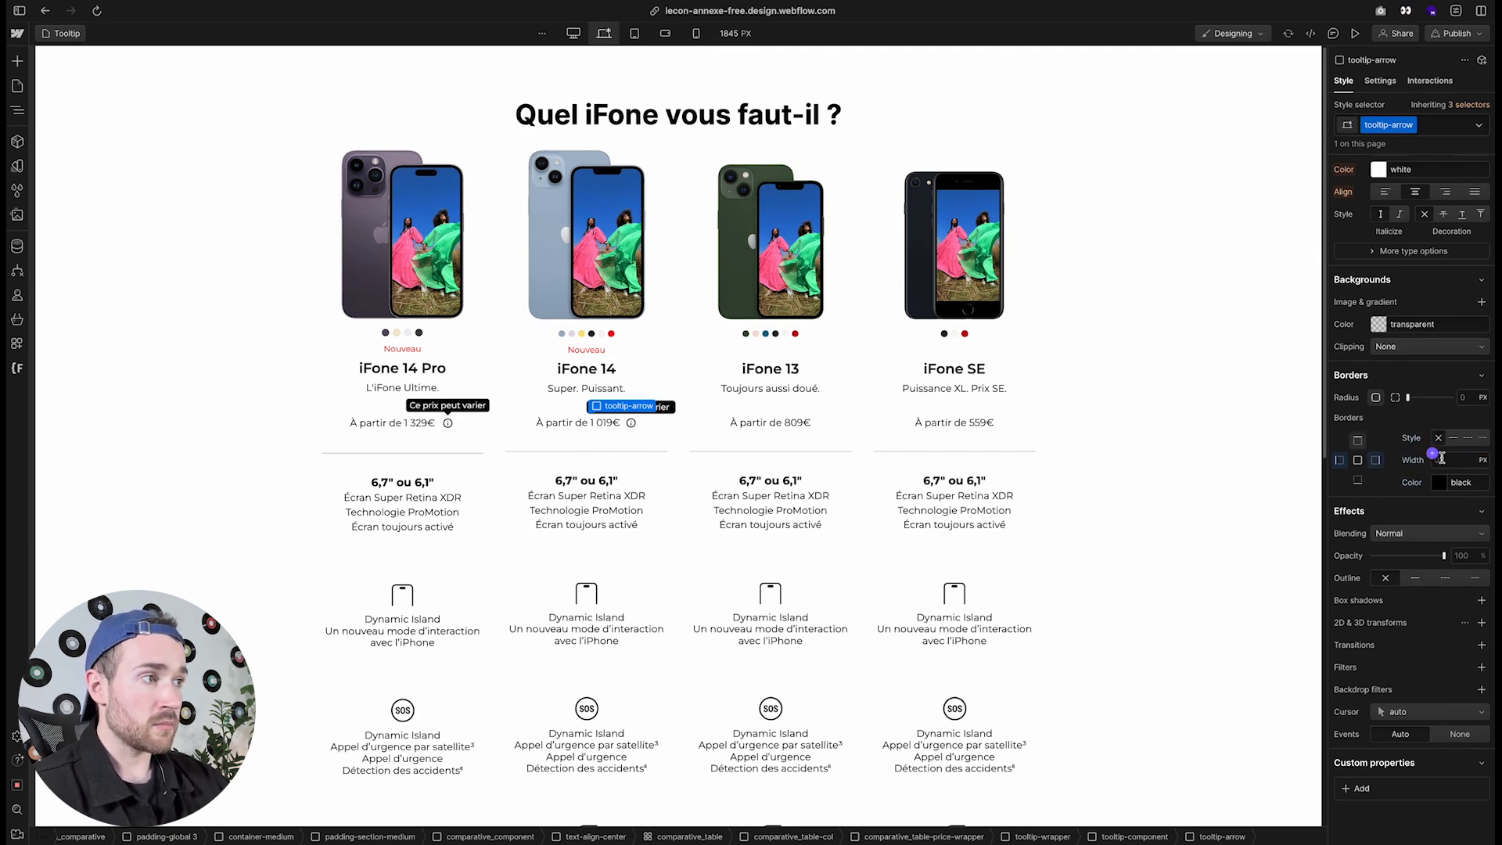
{"action": "left_click", "coordinate": [1441, 458]}
{"action": "type", "text": "5"}
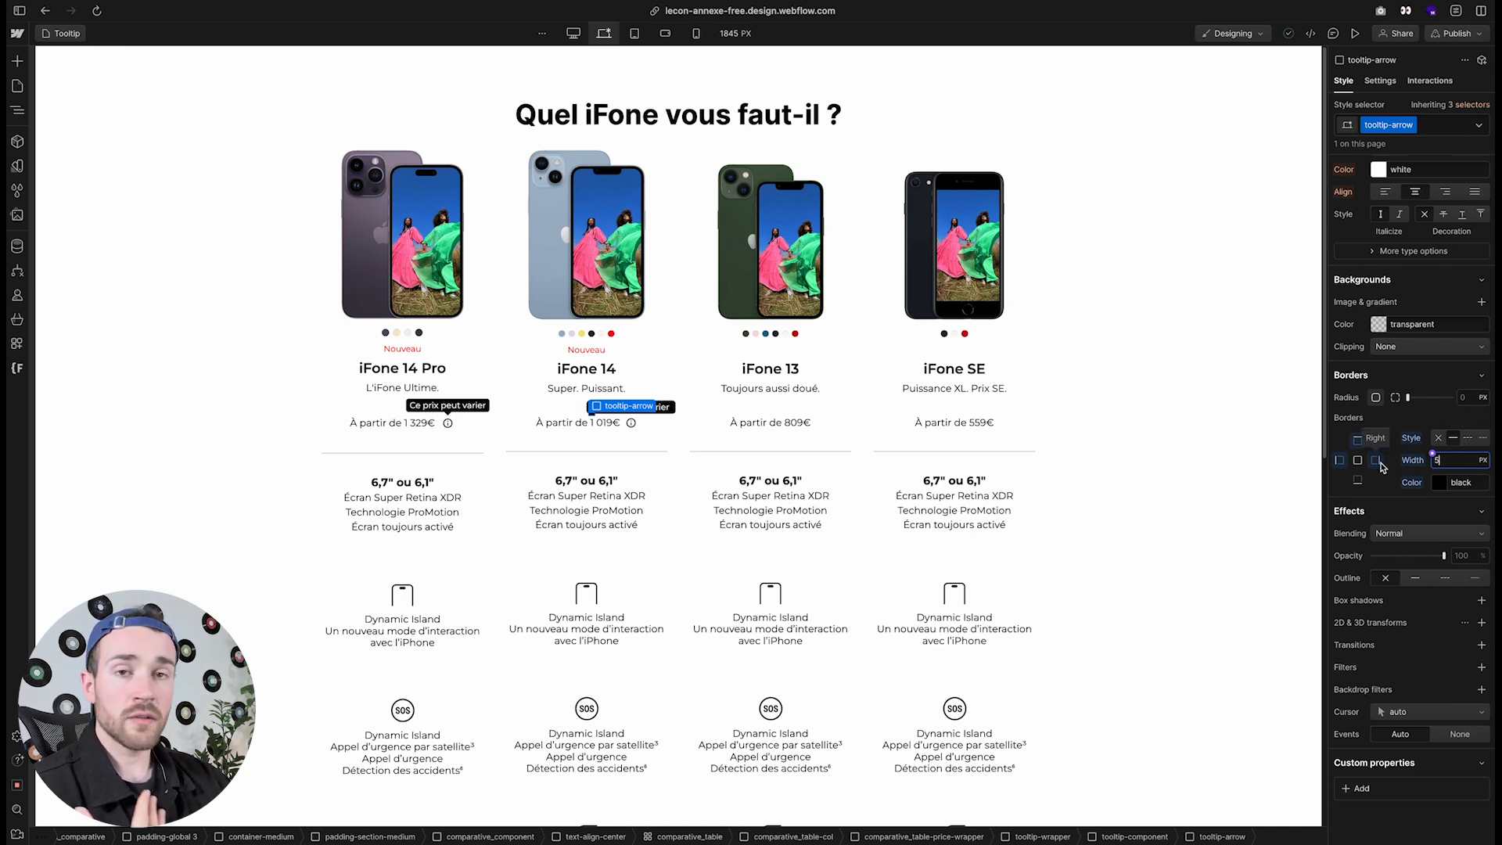
Set the colour of the tooltip-arrow's right and left borders to white
{"action": "left_click", "coordinate": [1378, 462]}
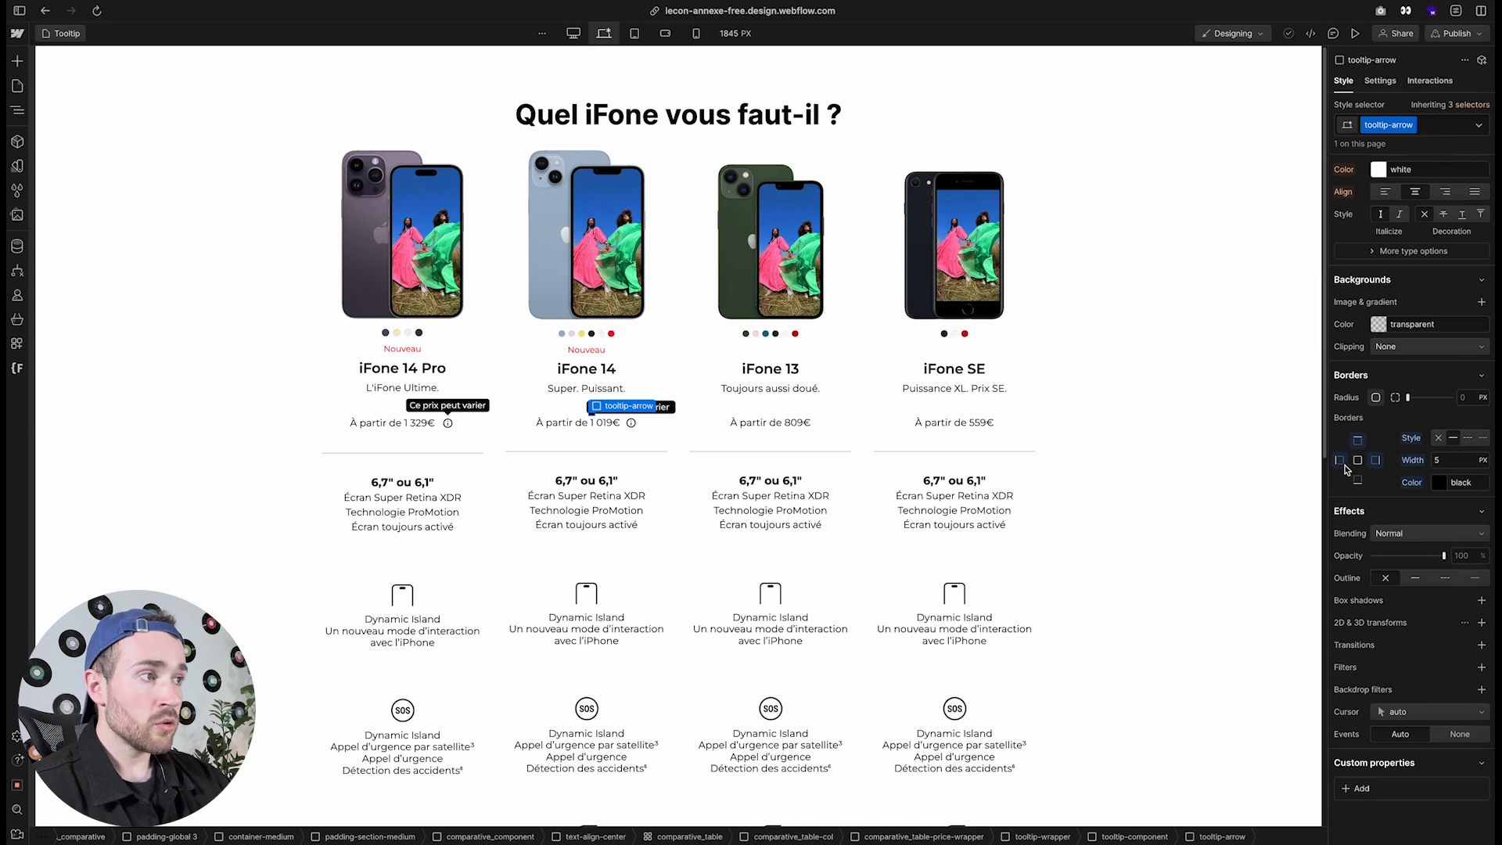
{"action": "left_click", "coordinate": [1440, 482]}
{"action": "left_click_drag", "start_coordinate": [1412, 552], "coordinate": [1328, 458]}
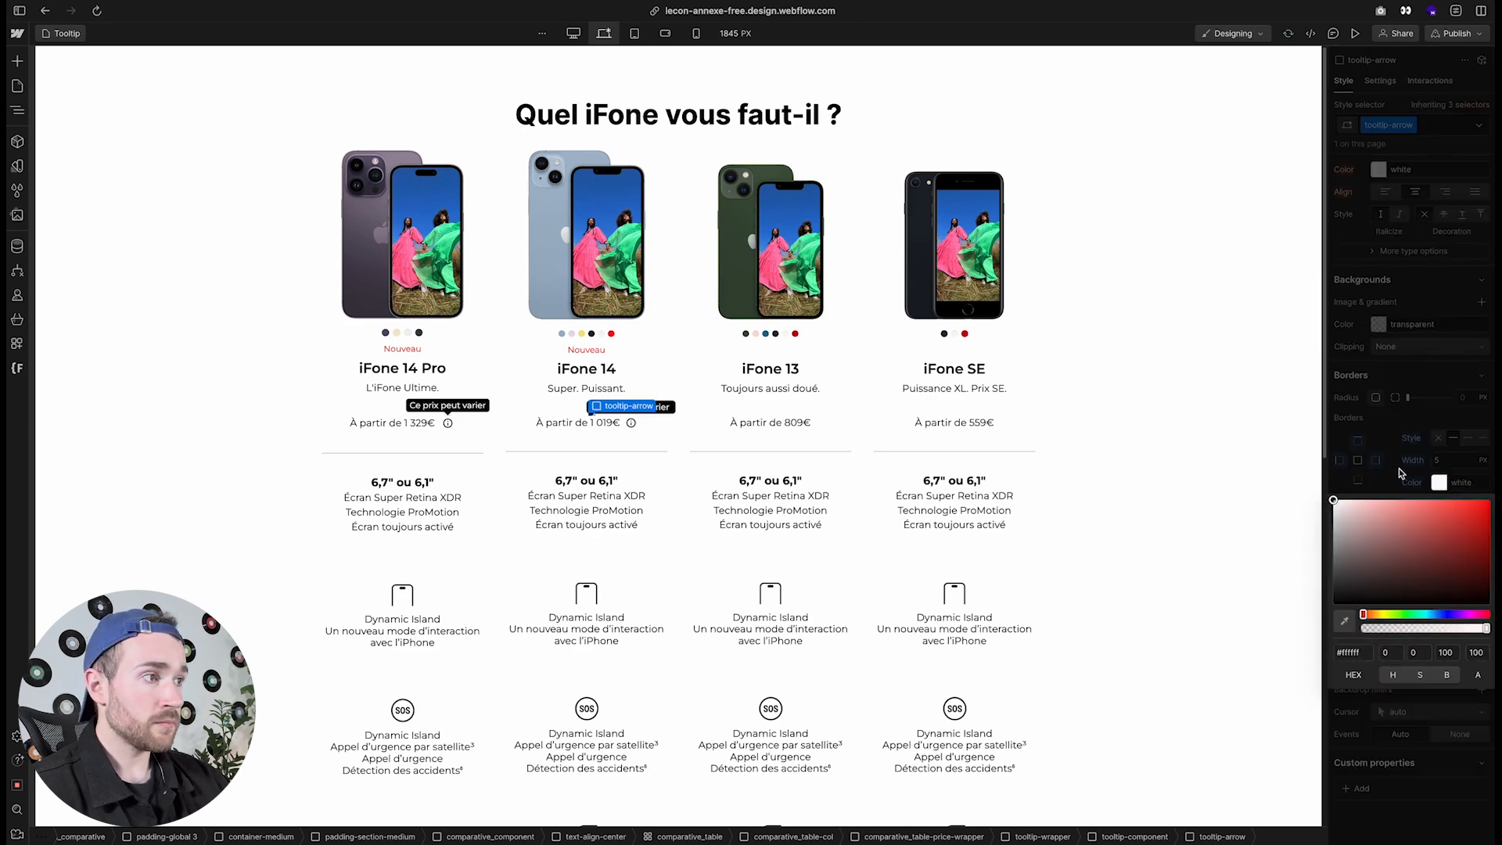
{"action": "left_click", "coordinate": [1399, 469]}
{"action": "left_click", "coordinate": [1342, 463]}
{"action": "left_click", "coordinate": [1439, 482]}
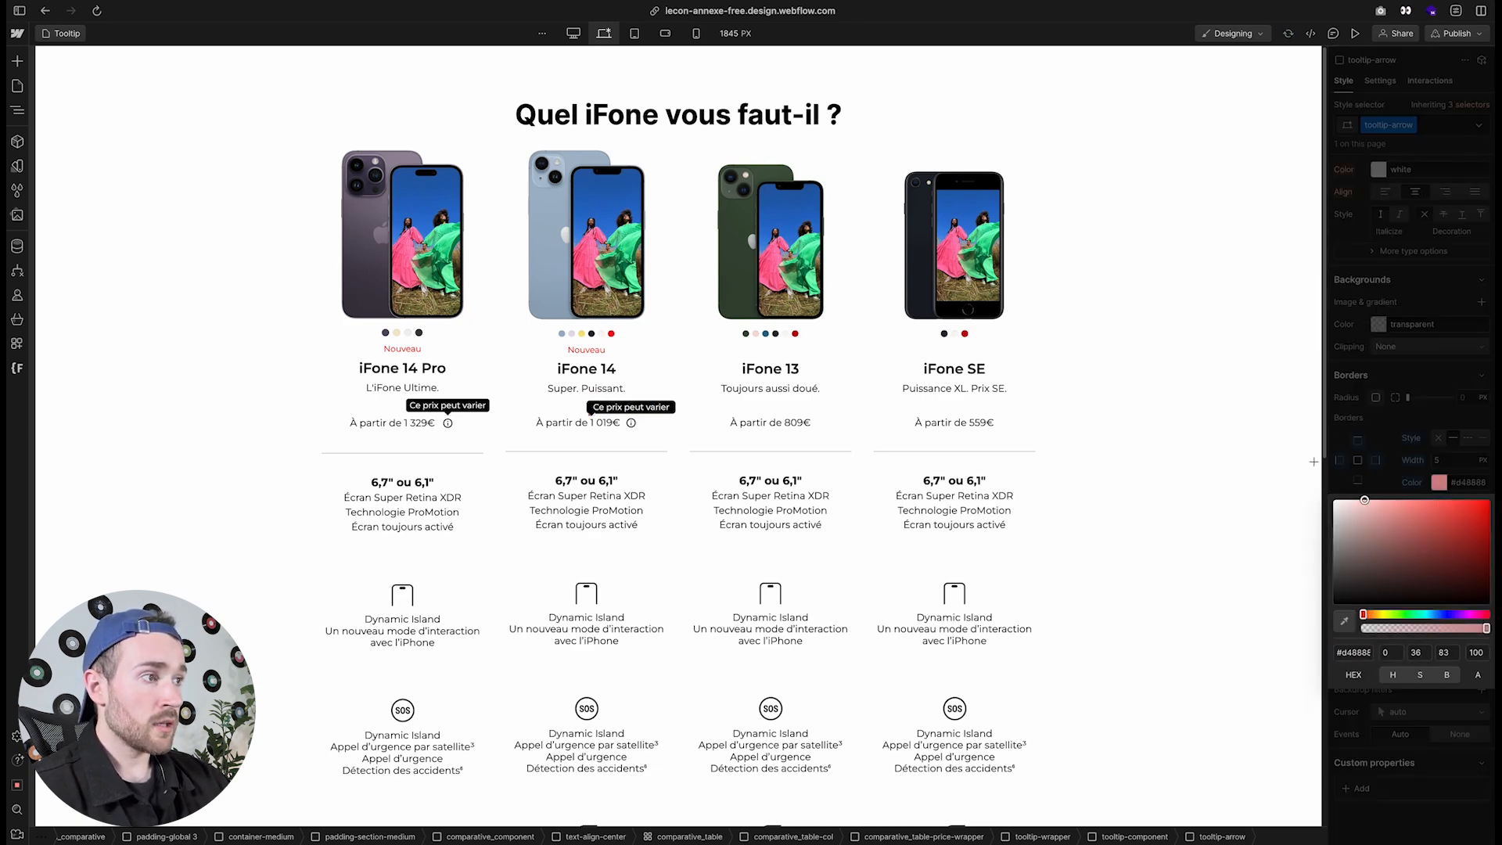
{"action": "left_click", "coordinate": [1364, 446]}
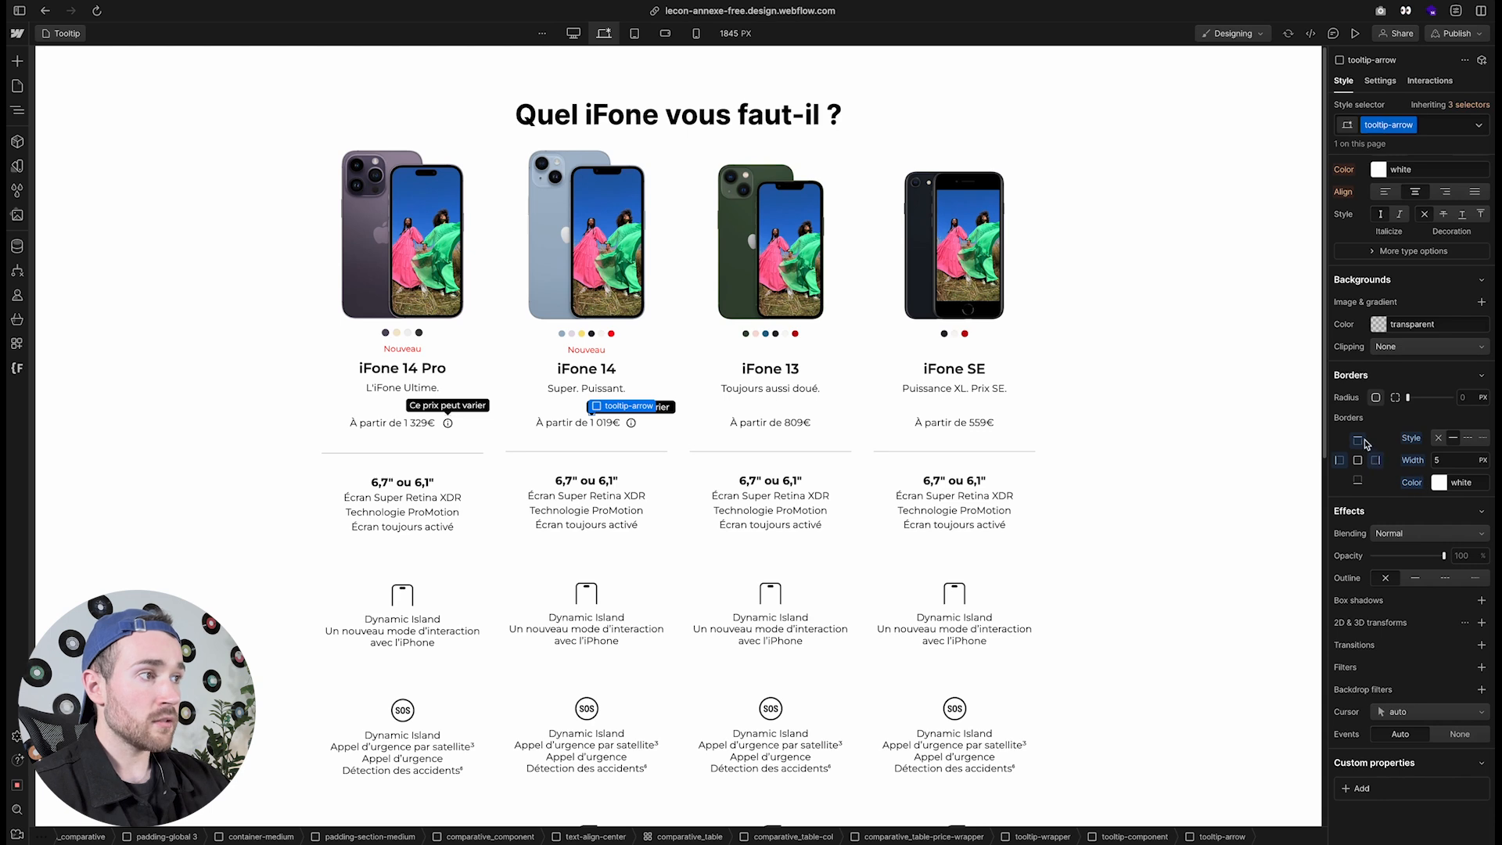
{"action": "left_click", "coordinate": [1359, 442]}
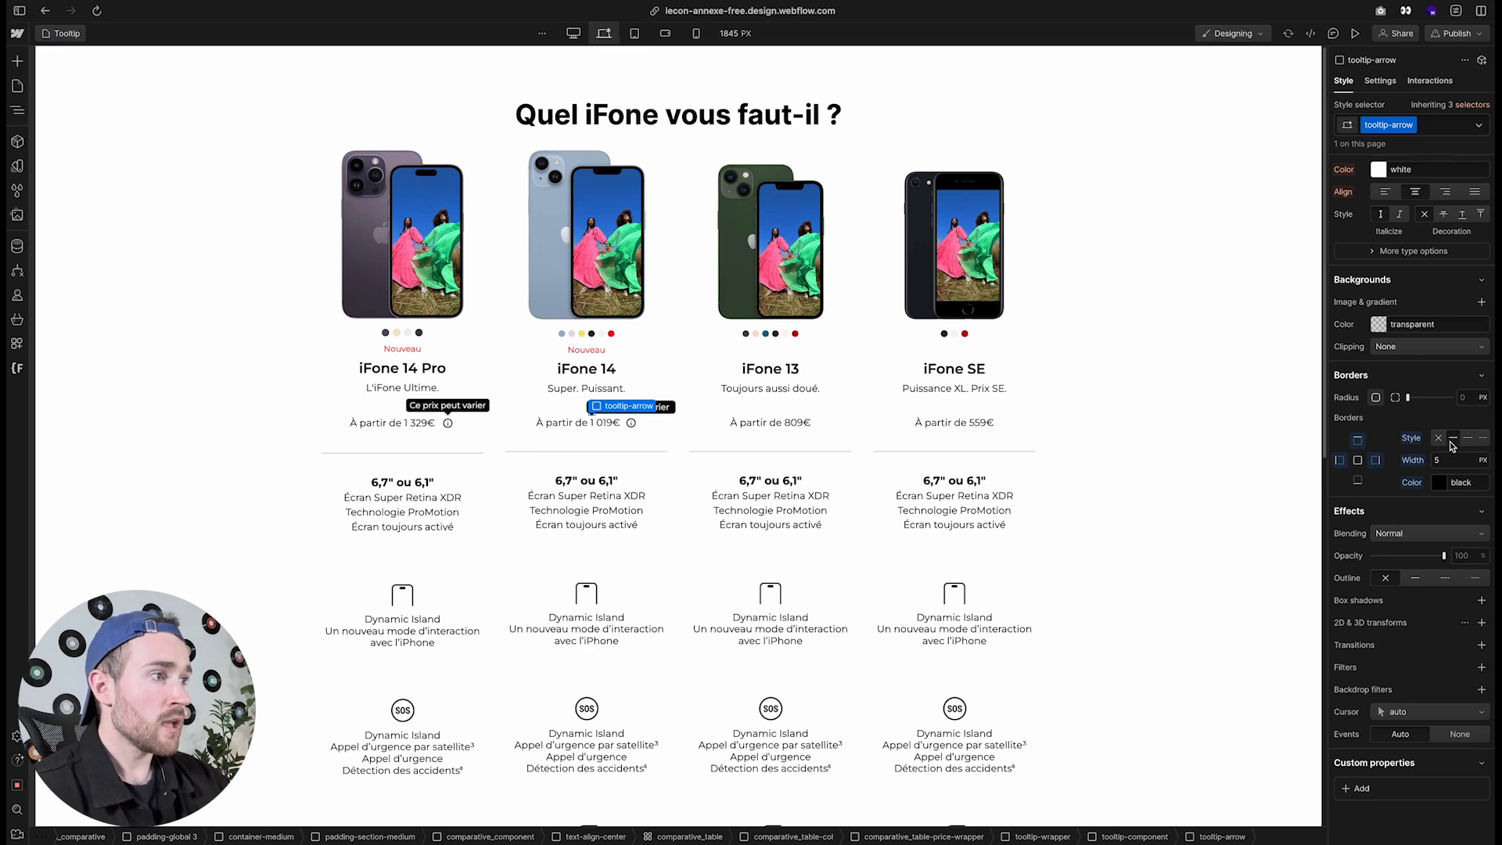
Set the top and left offsets of the tooltip-arrow to 50%
{"action": "scroll", "coordinate": [1451, 444], "scroll_direction": "up", "scroll_amount": 6}
{"action": "left_click", "coordinate": [1432, 435]}
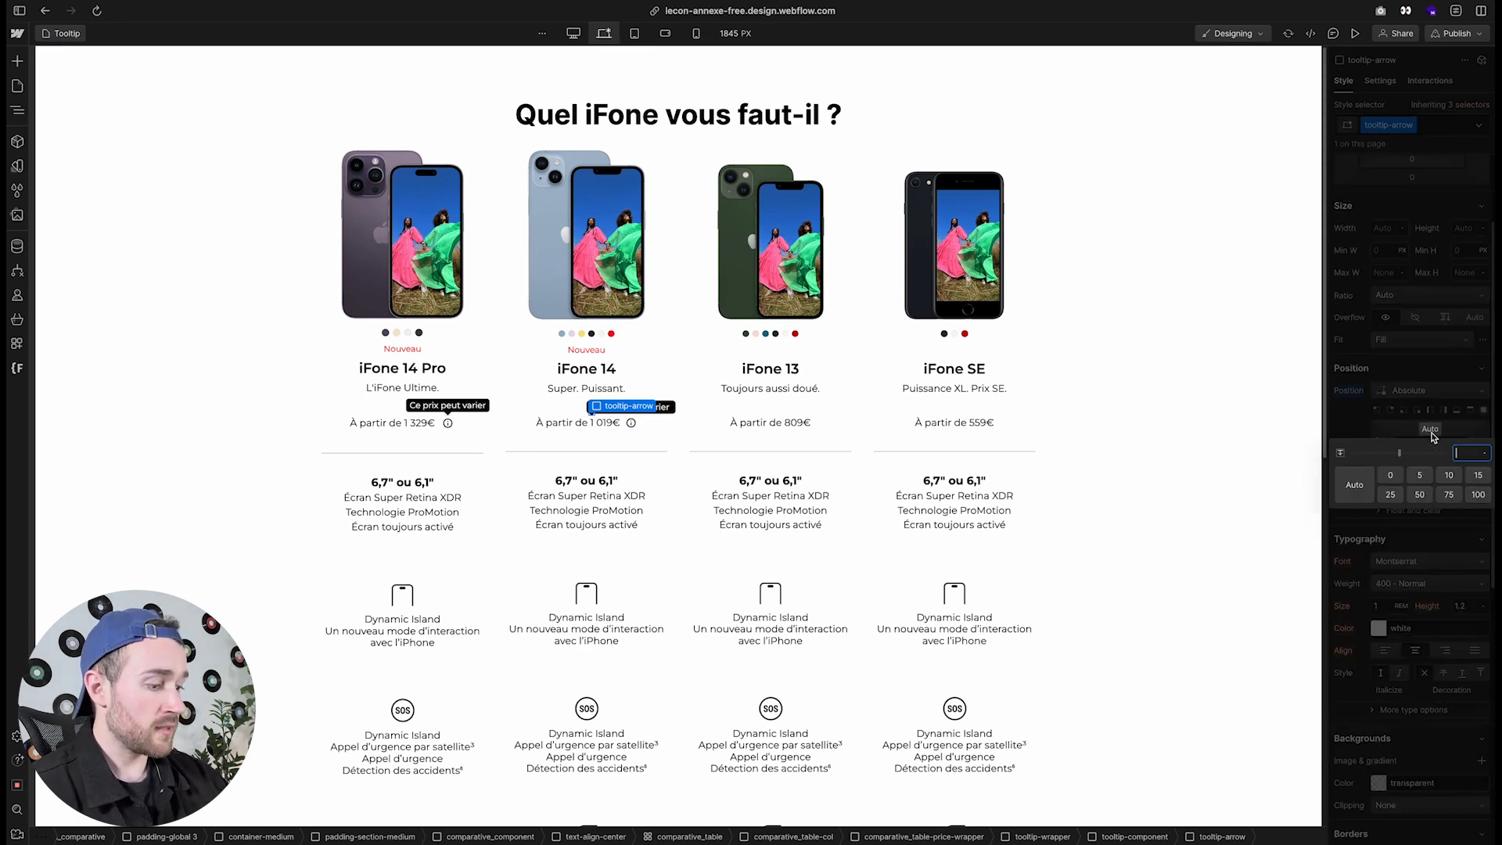
{"action": "type", "text": "50"}
{"action": "key", "text": "Return"}
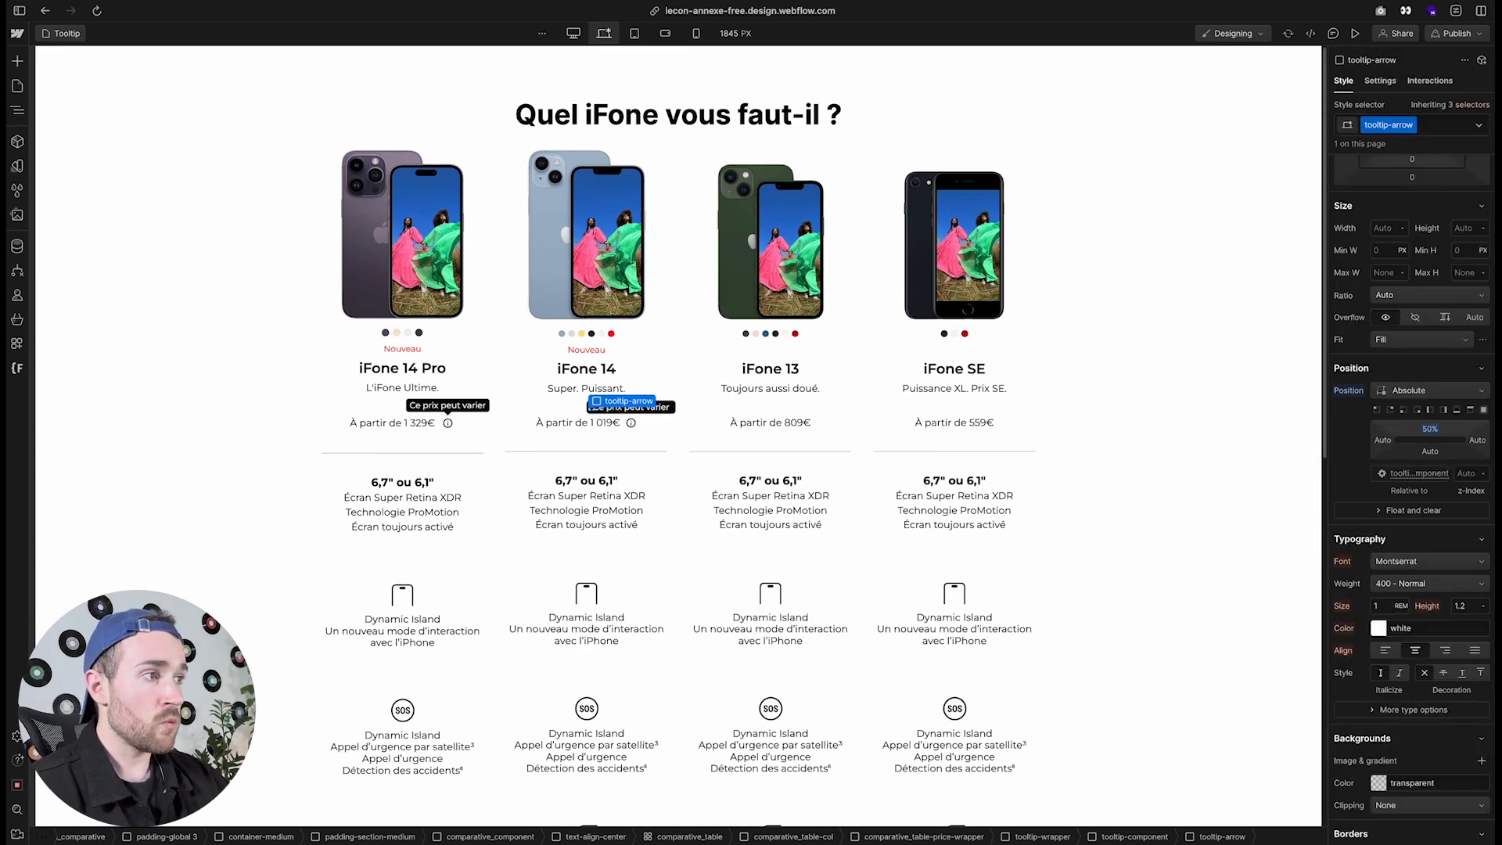
{"action": "left_click", "coordinate": [1381, 442]}
{"action": "type", "text": "50"}
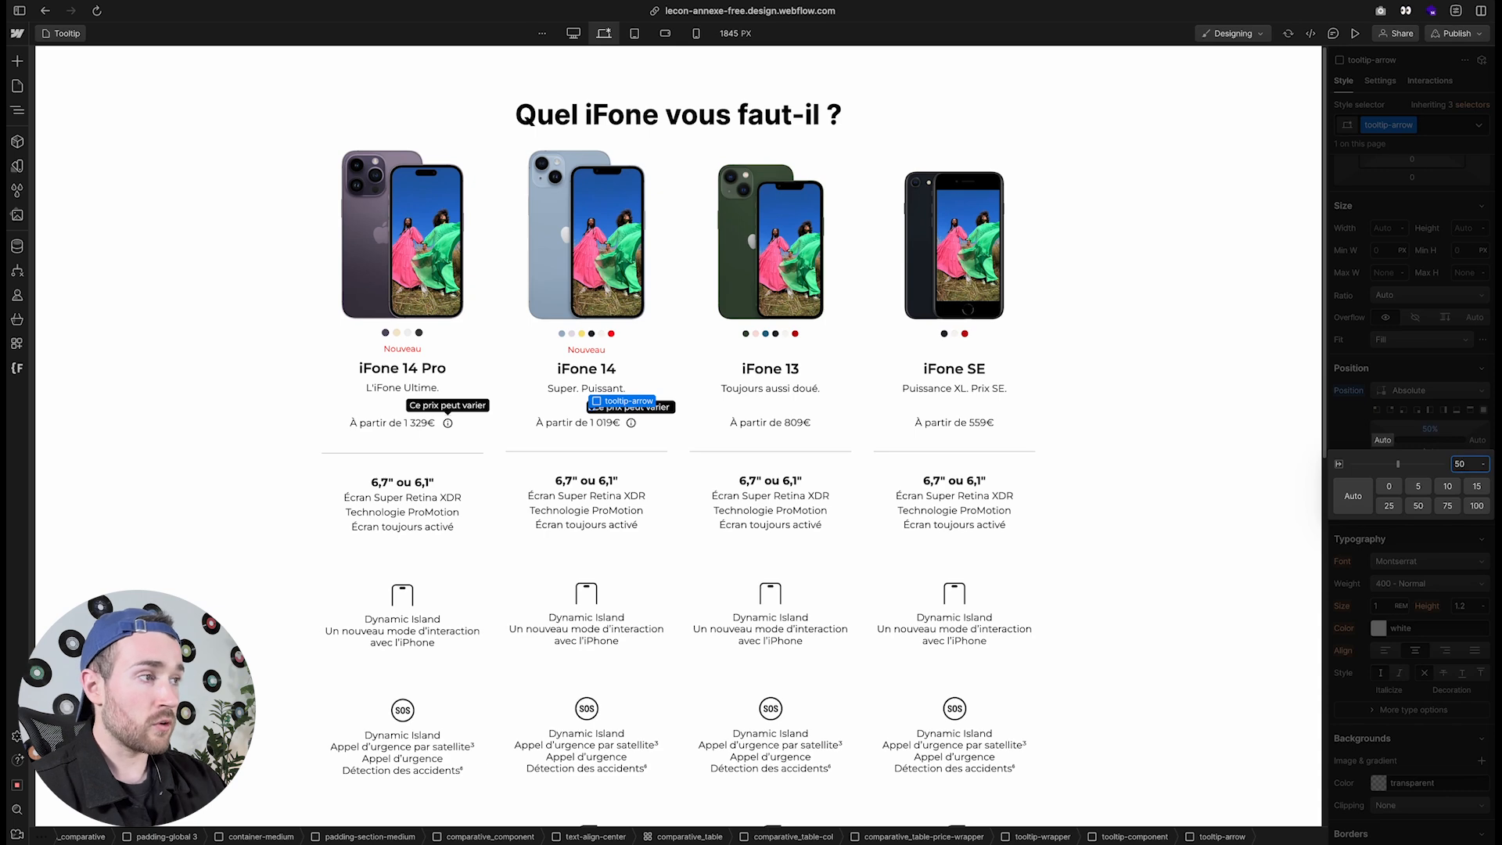
{"action": "key", "text": "Return"}
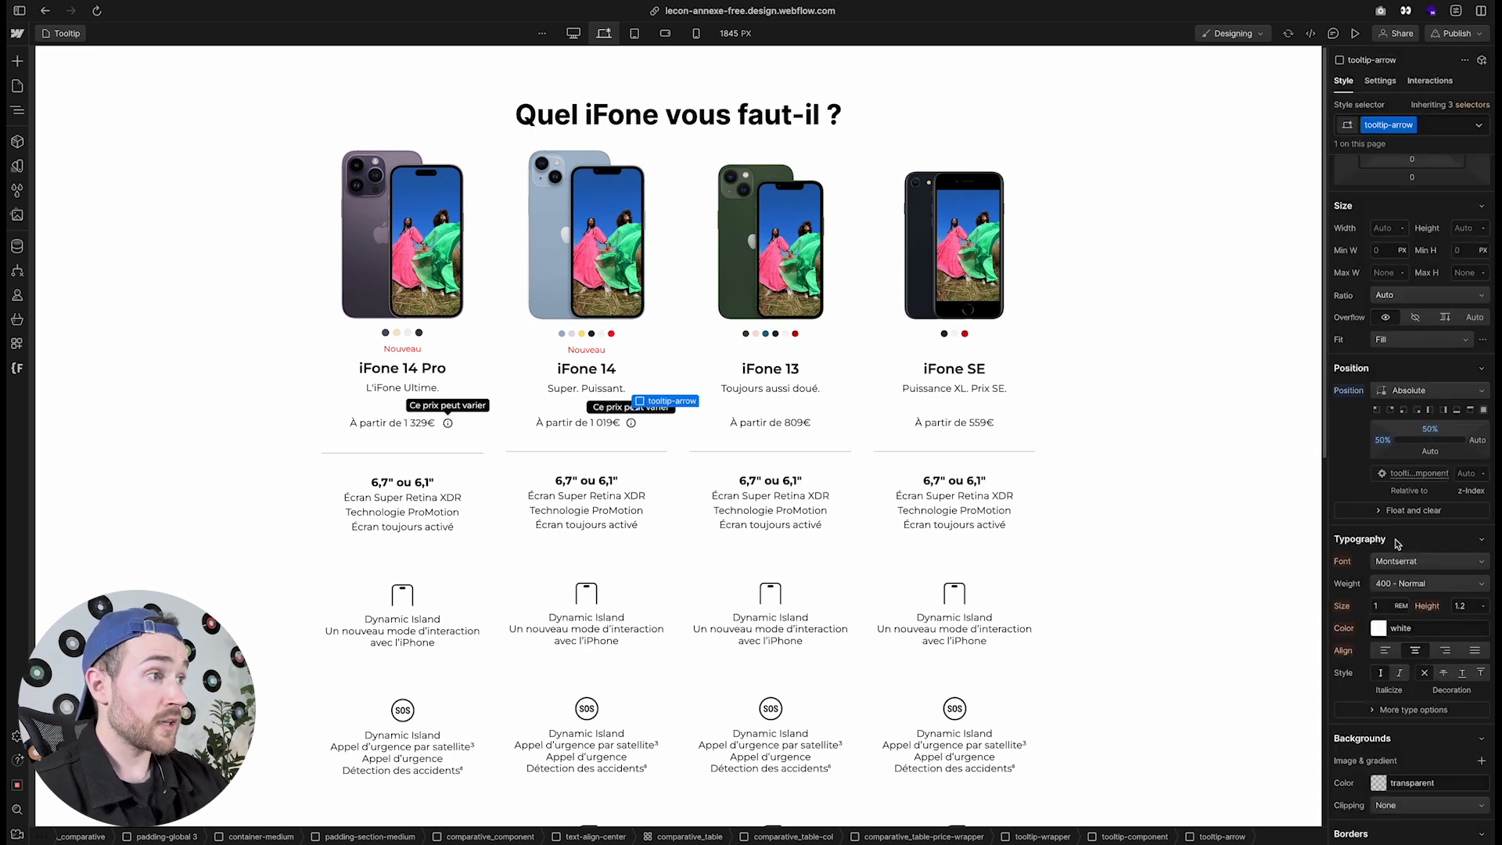
Add a Move transform to the tooltip-arrow with -50% on the X axis and -50% on the Y axis
{"action": "scroll", "coordinate": [1397, 543], "scroll_direction": "down", "scroll_amount": 6}
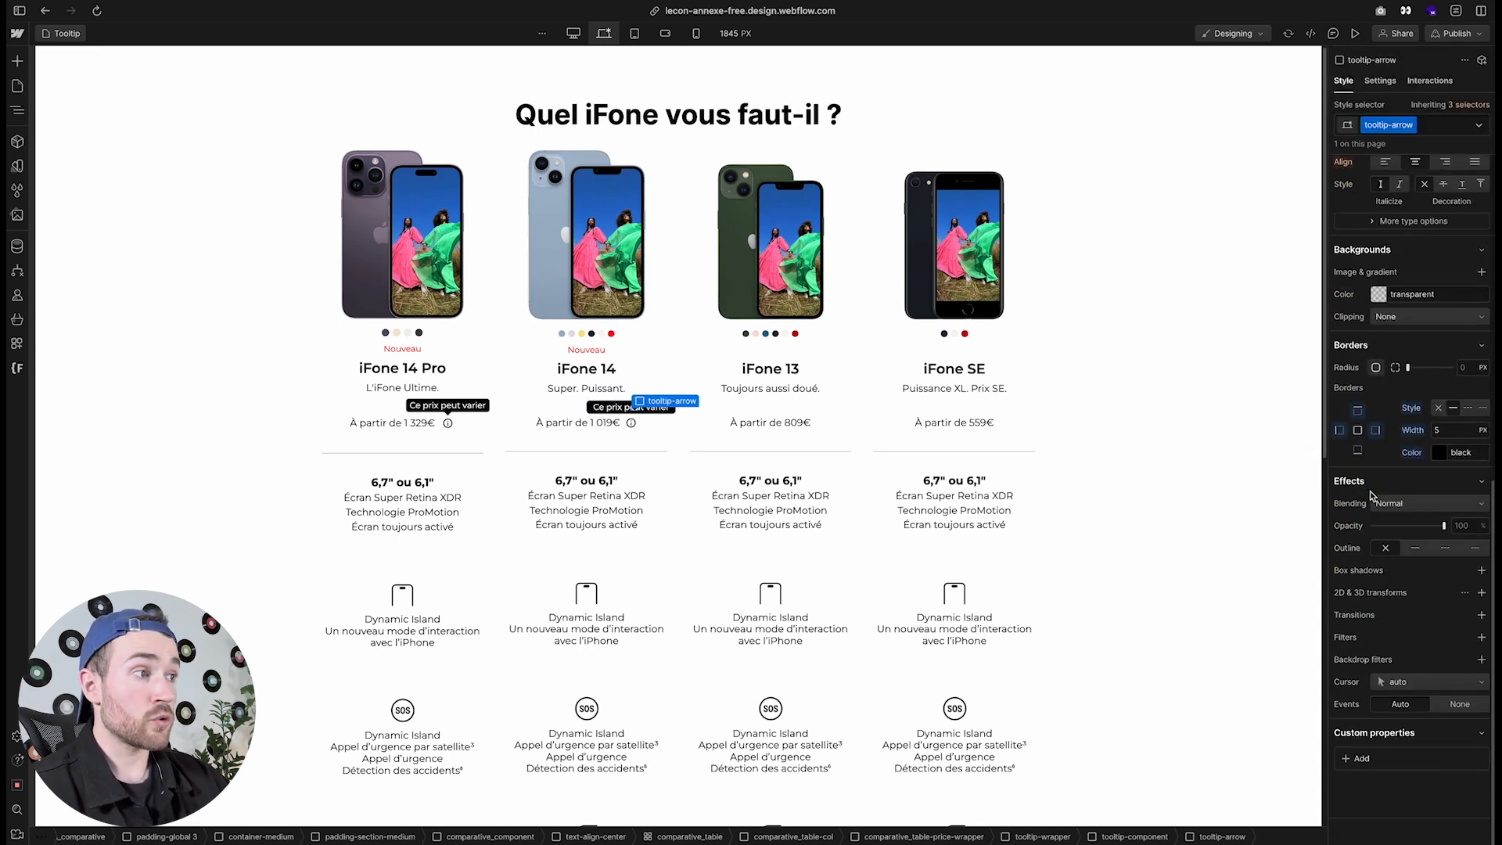
{"action": "left_click", "coordinate": [1482, 596]}
{"action": "left_click", "coordinate": [1463, 665]}
{"action": "type", "text": "-50"}
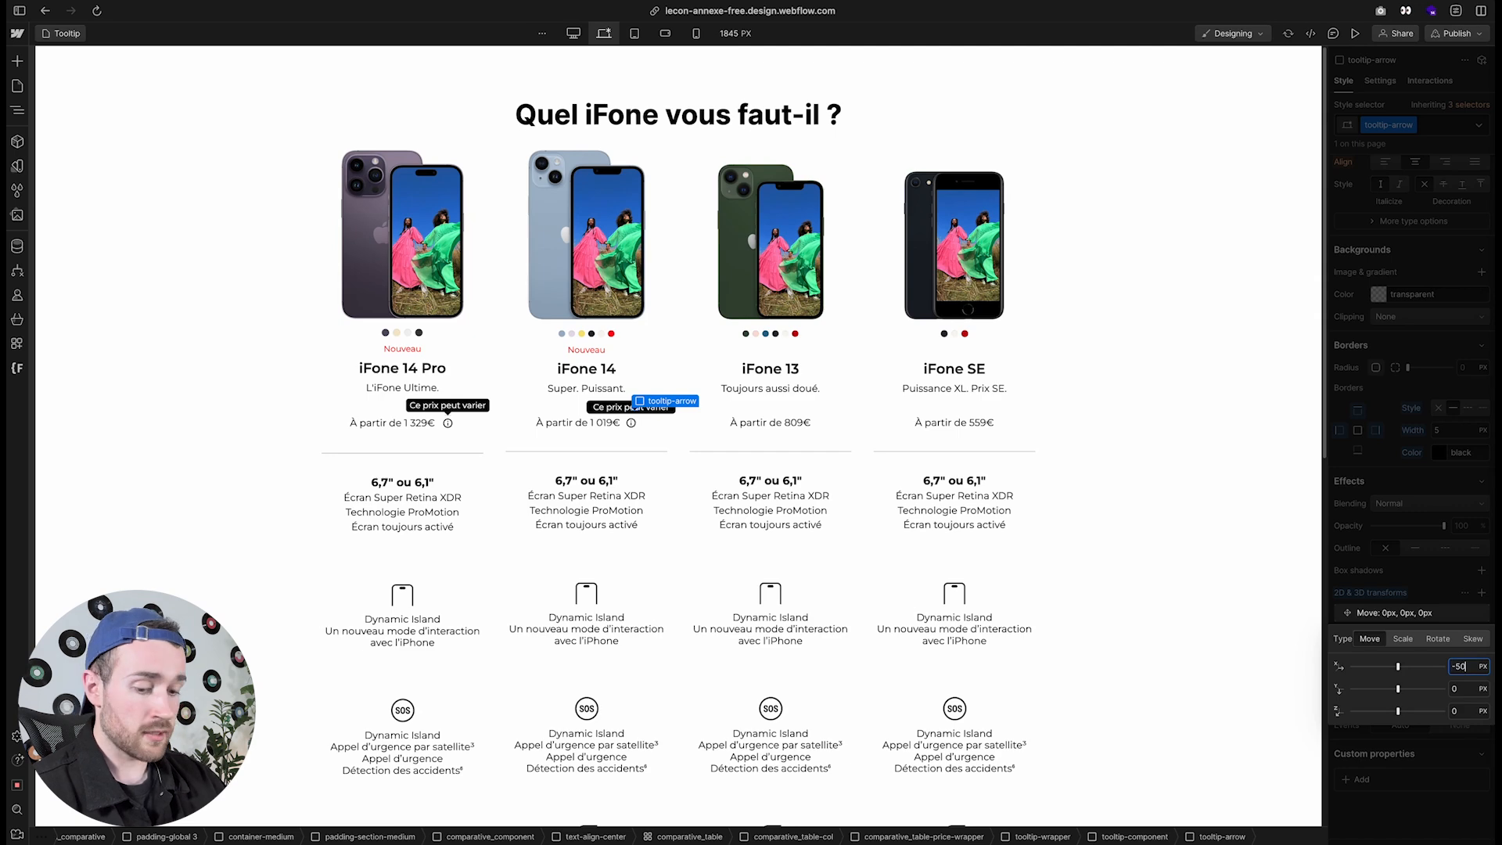
{"action": "type", "text": "%"}
{"action": "key", "text": "Return"}
{"action": "left_click", "coordinate": [1461, 689]}
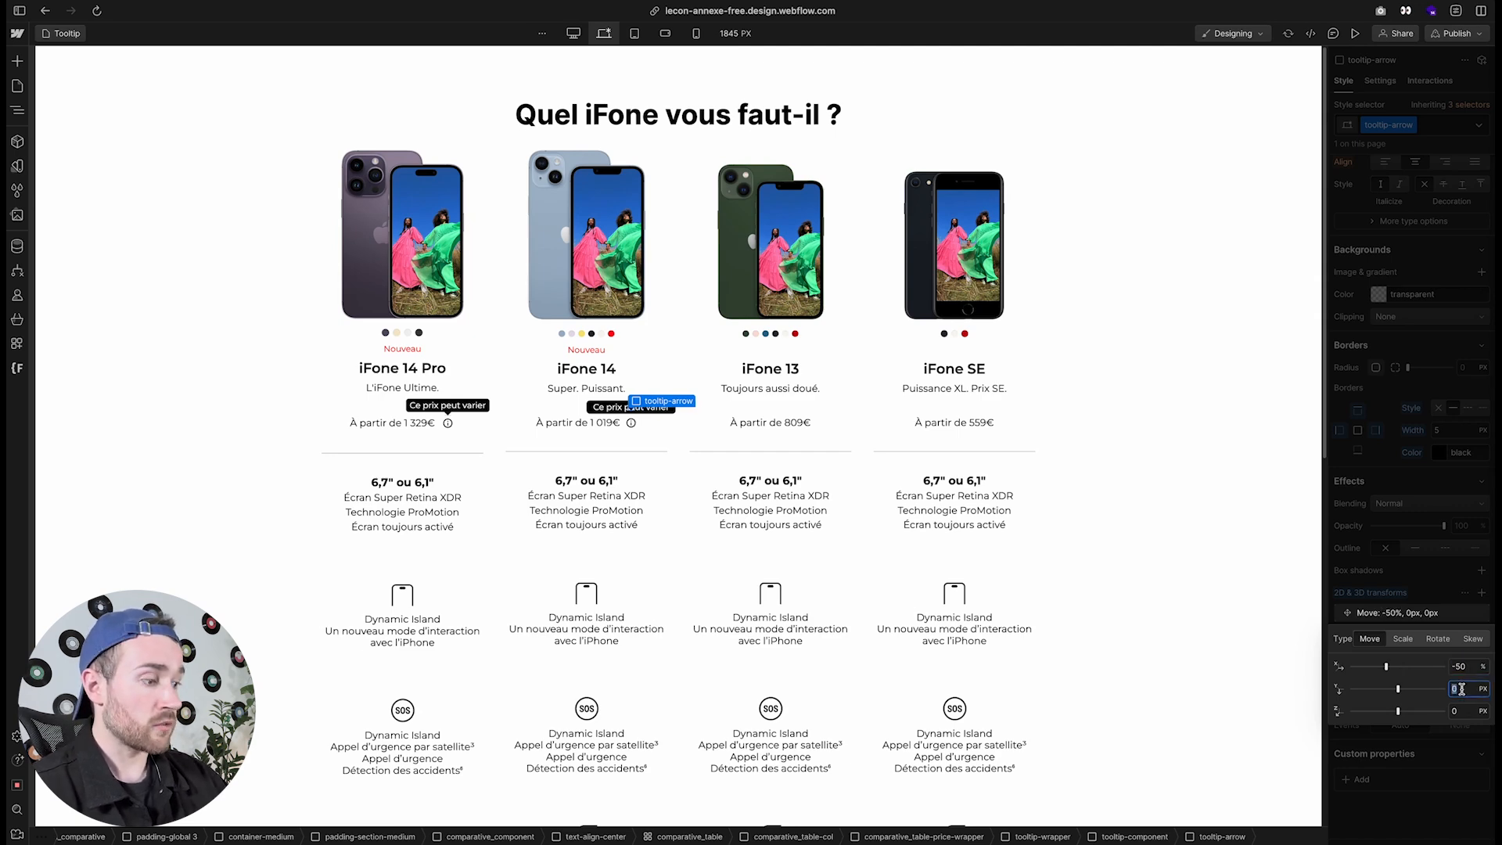
{"action": "type", "text": "-50%"}
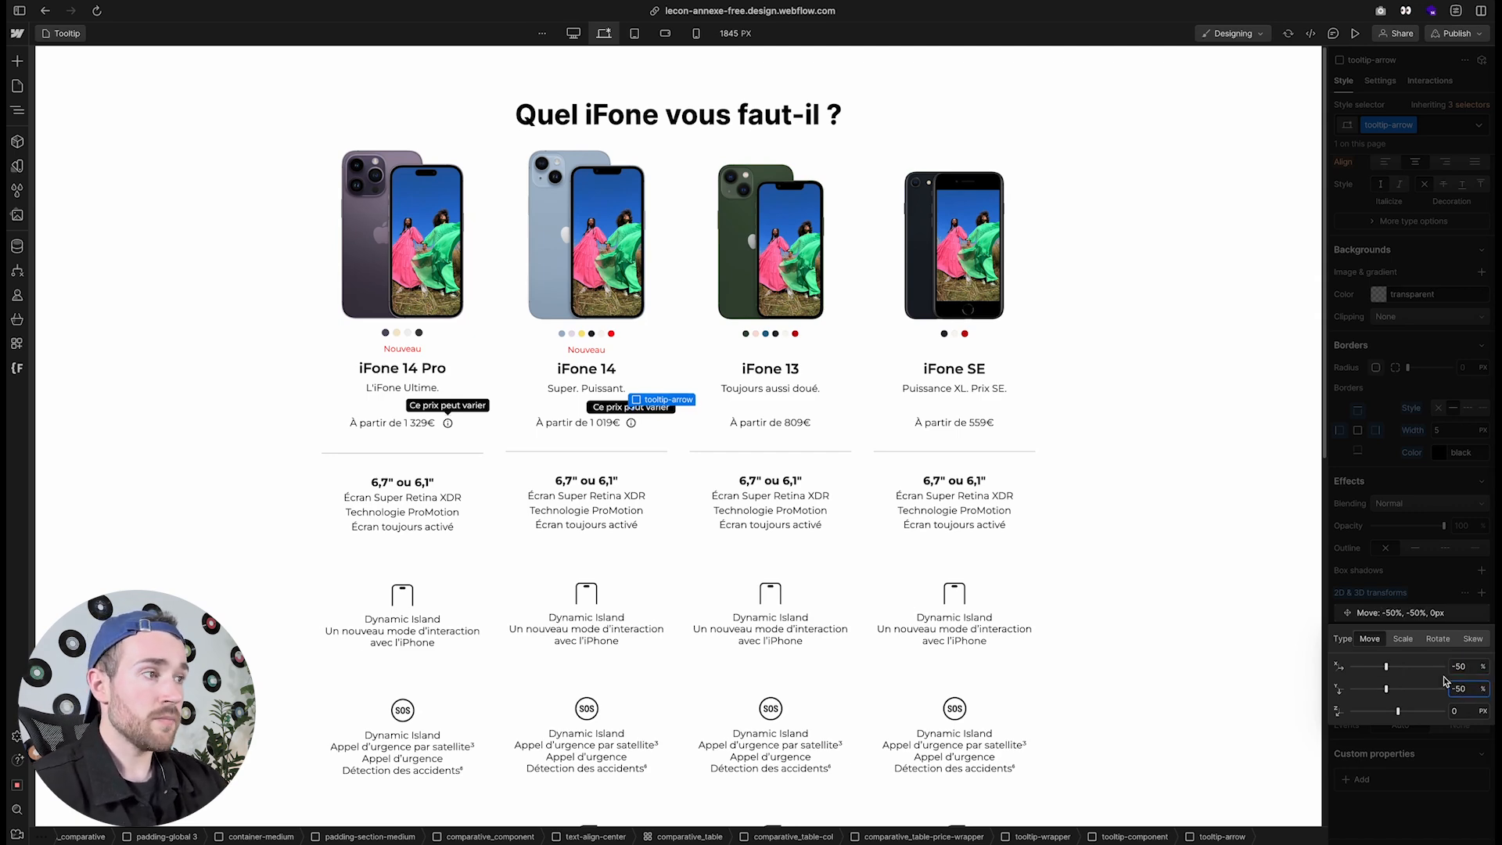
{"action": "left_click", "coordinate": [1434, 481]}
Set the tooltip-arrow's top offset to 110% and the tooltip-component's top offset to -102%
{"action": "scroll", "coordinate": [1433, 454], "scroll_direction": "up", "scroll_amount": 4}
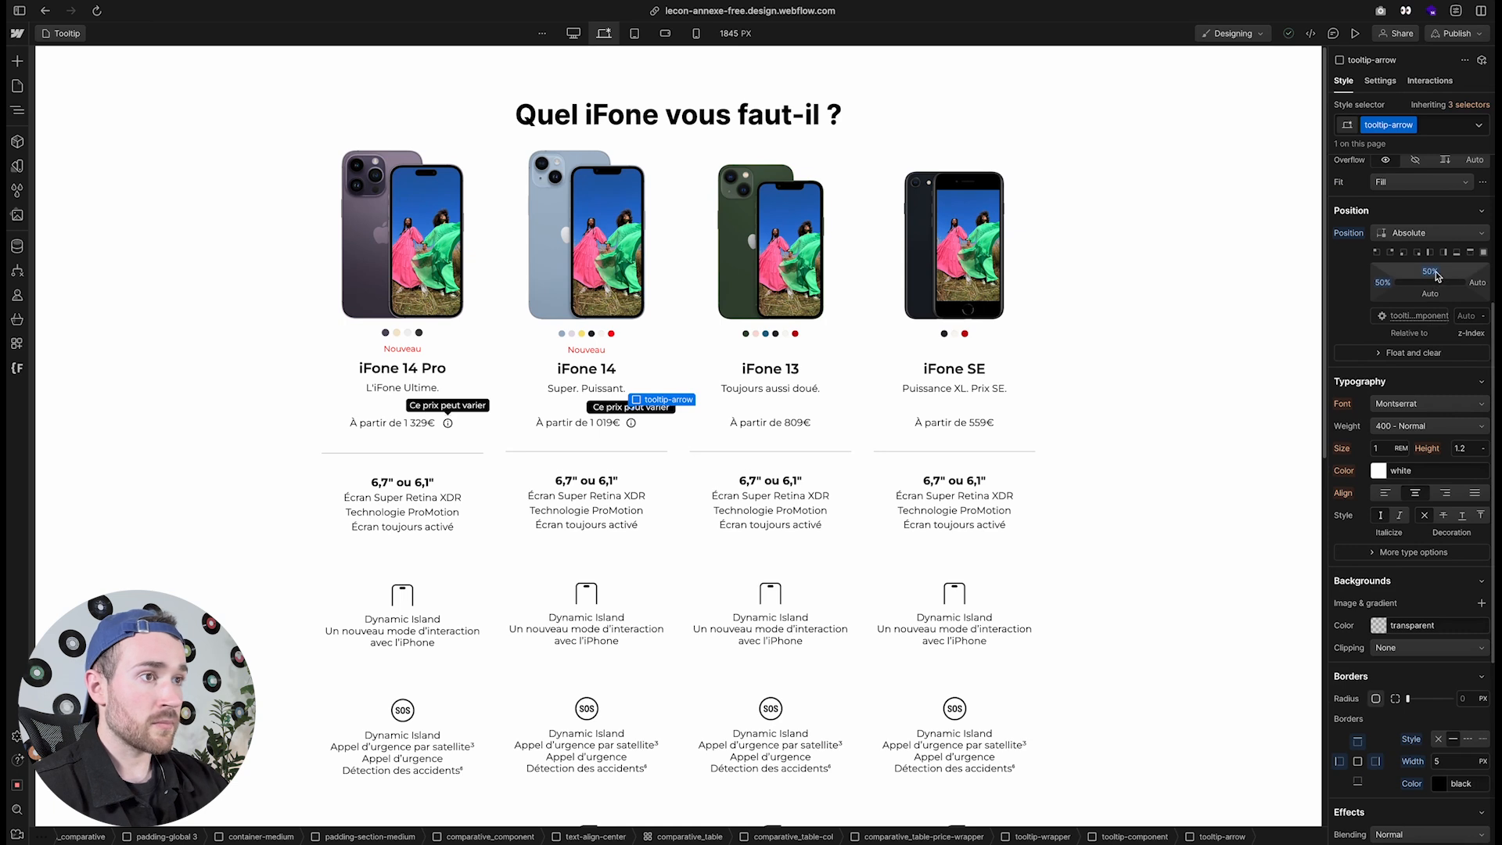
{"action": "mouse_move", "coordinate": [1435, 273]}
{"action": "left_mouse_down"}
{"action": "mouse_move", "coordinate": [1436, 316]}
{"action": "mouse_move", "coordinate": [1434, 293]}
{"action": "left_mouse_up"}
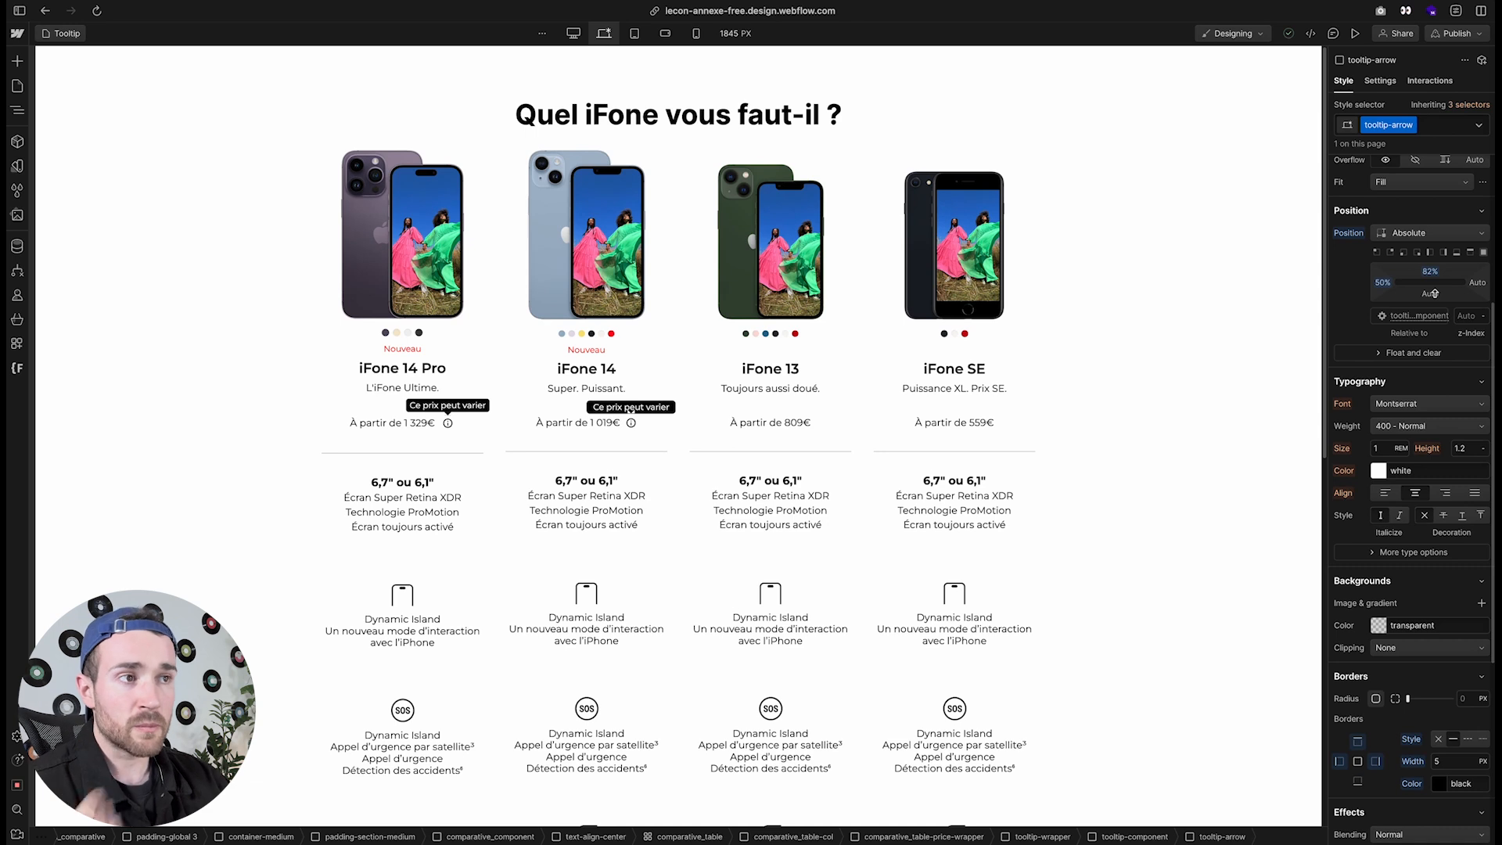
{"action": "left_click_drag", "start_coordinate": [1435, 293], "coordinate": [1433, 313]}
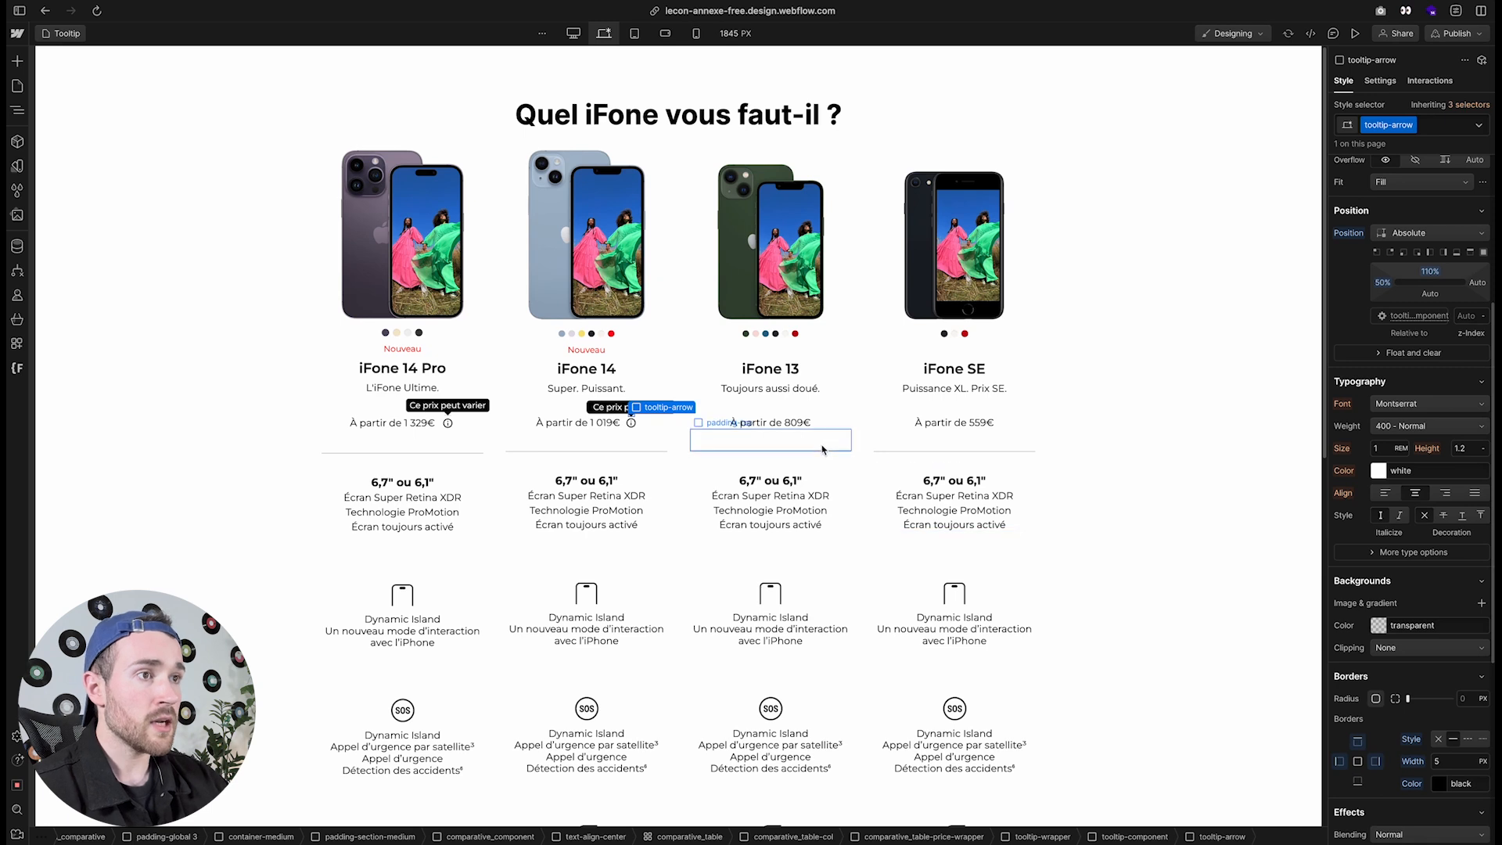
{"action": "left_click", "coordinate": [665, 393]}
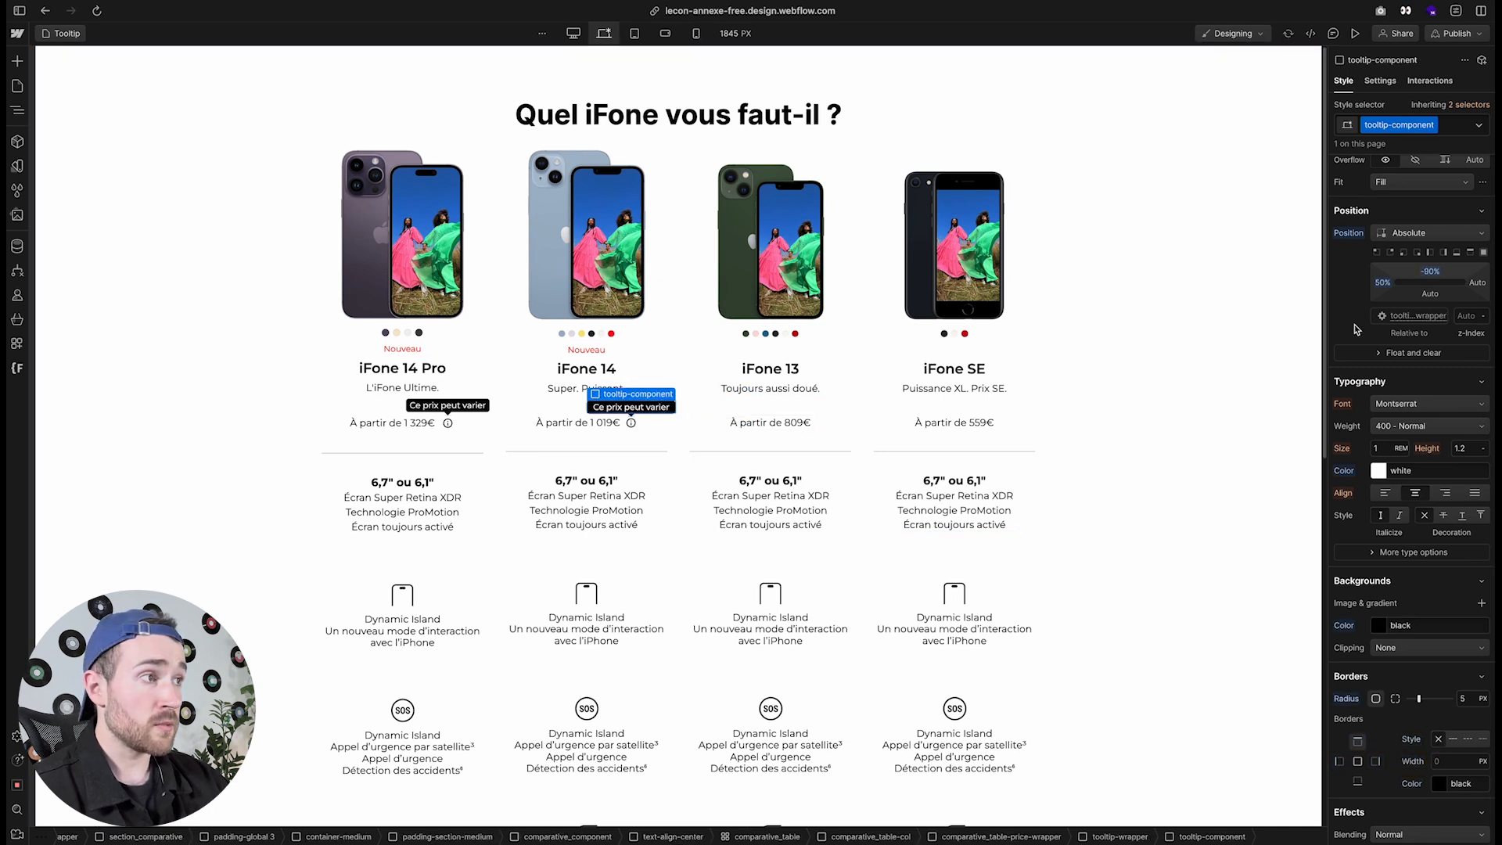
{"action": "left_click_drag", "start_coordinate": [1428, 270], "coordinate": [1428, 262]}
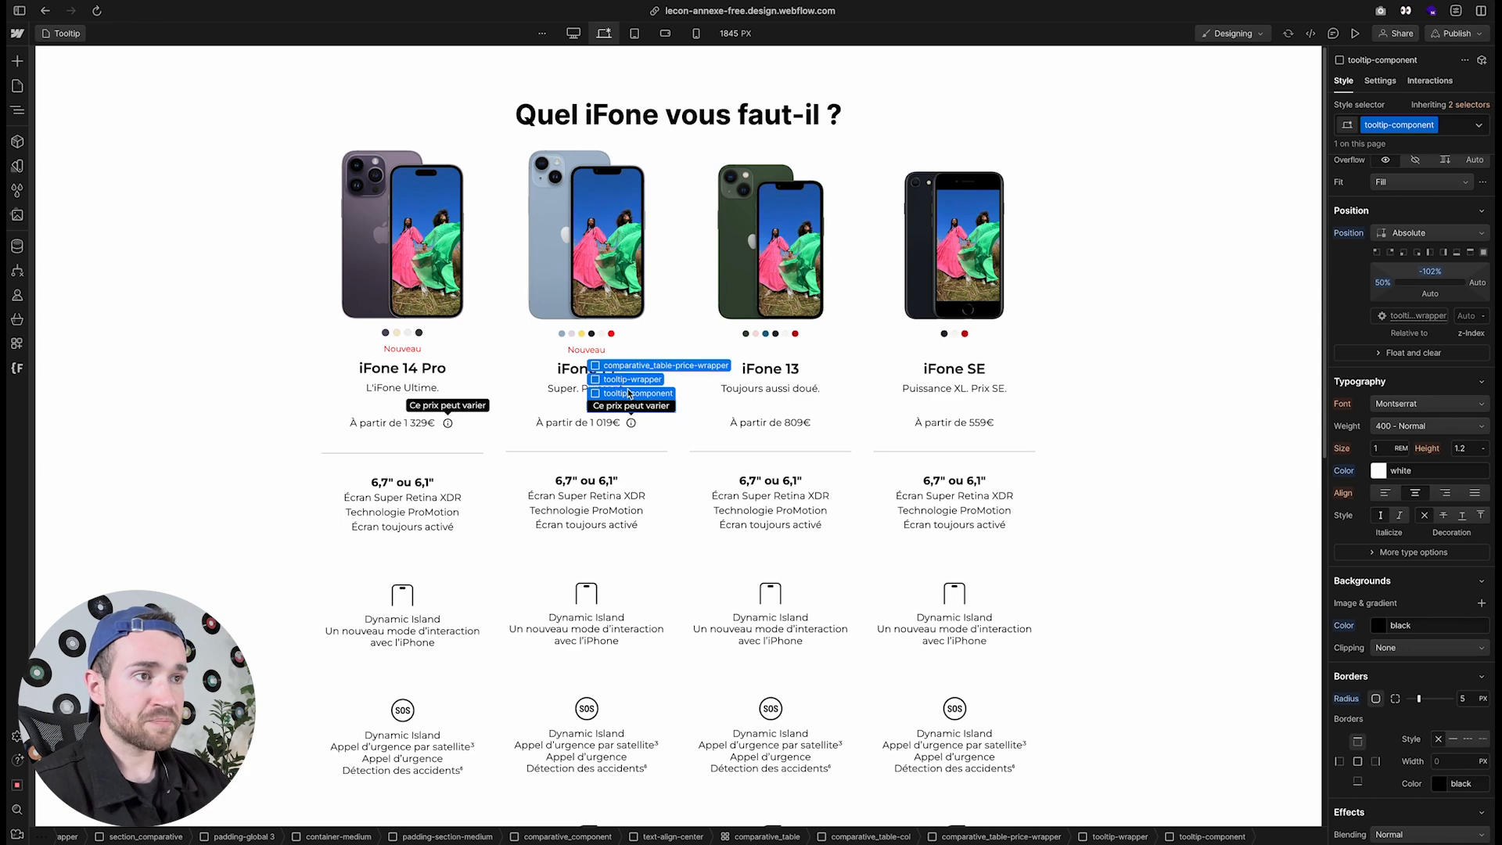
Add a Mouse hover element trigger to the tooltip-wrapper of the iFone 14 price
{"action": "left_click", "coordinate": [633, 379]}
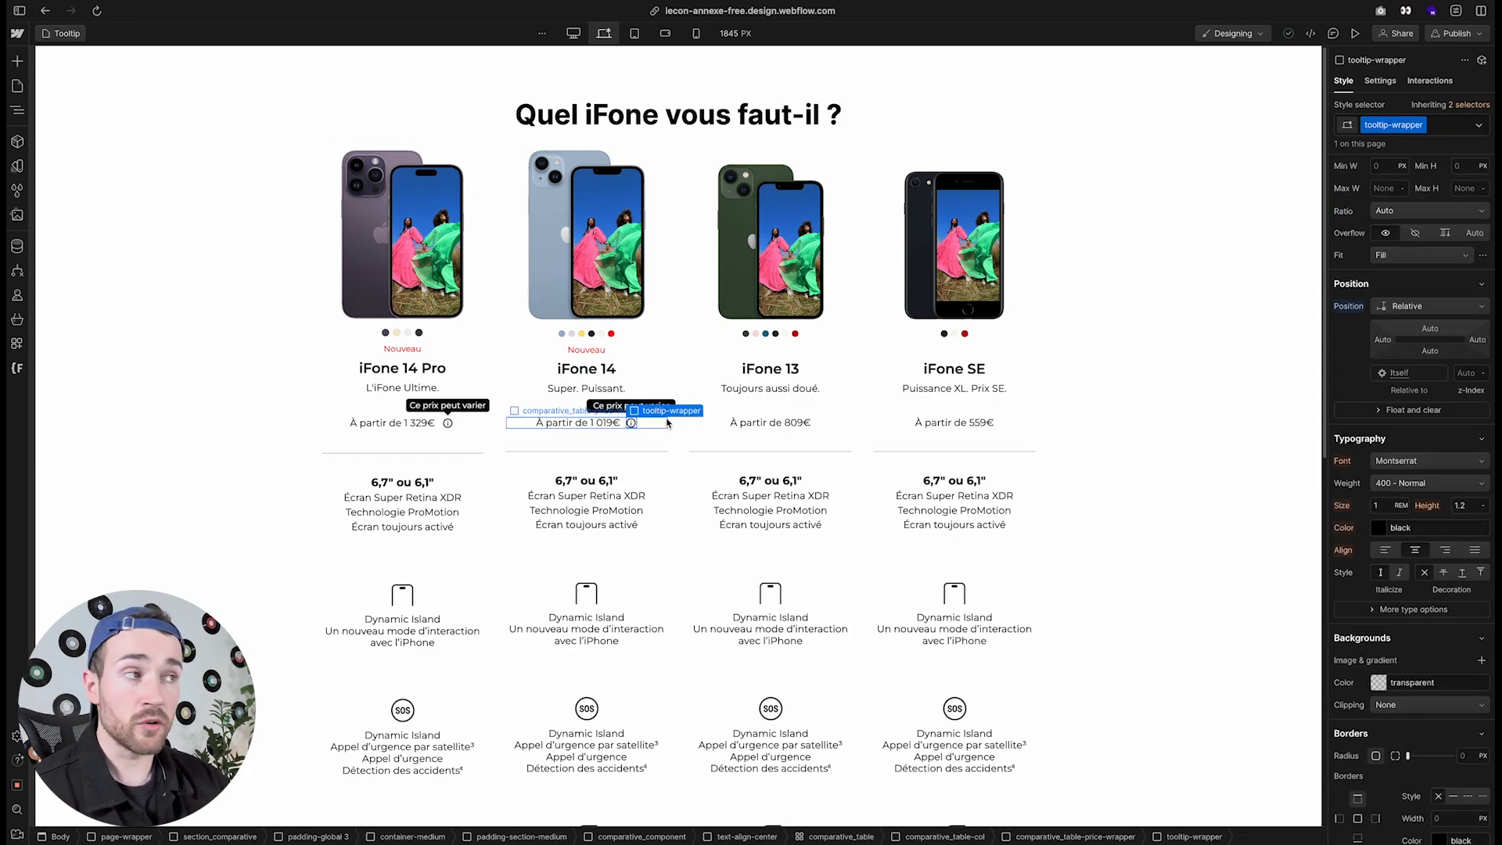
{"action": "left_click", "coordinate": [1429, 81]}
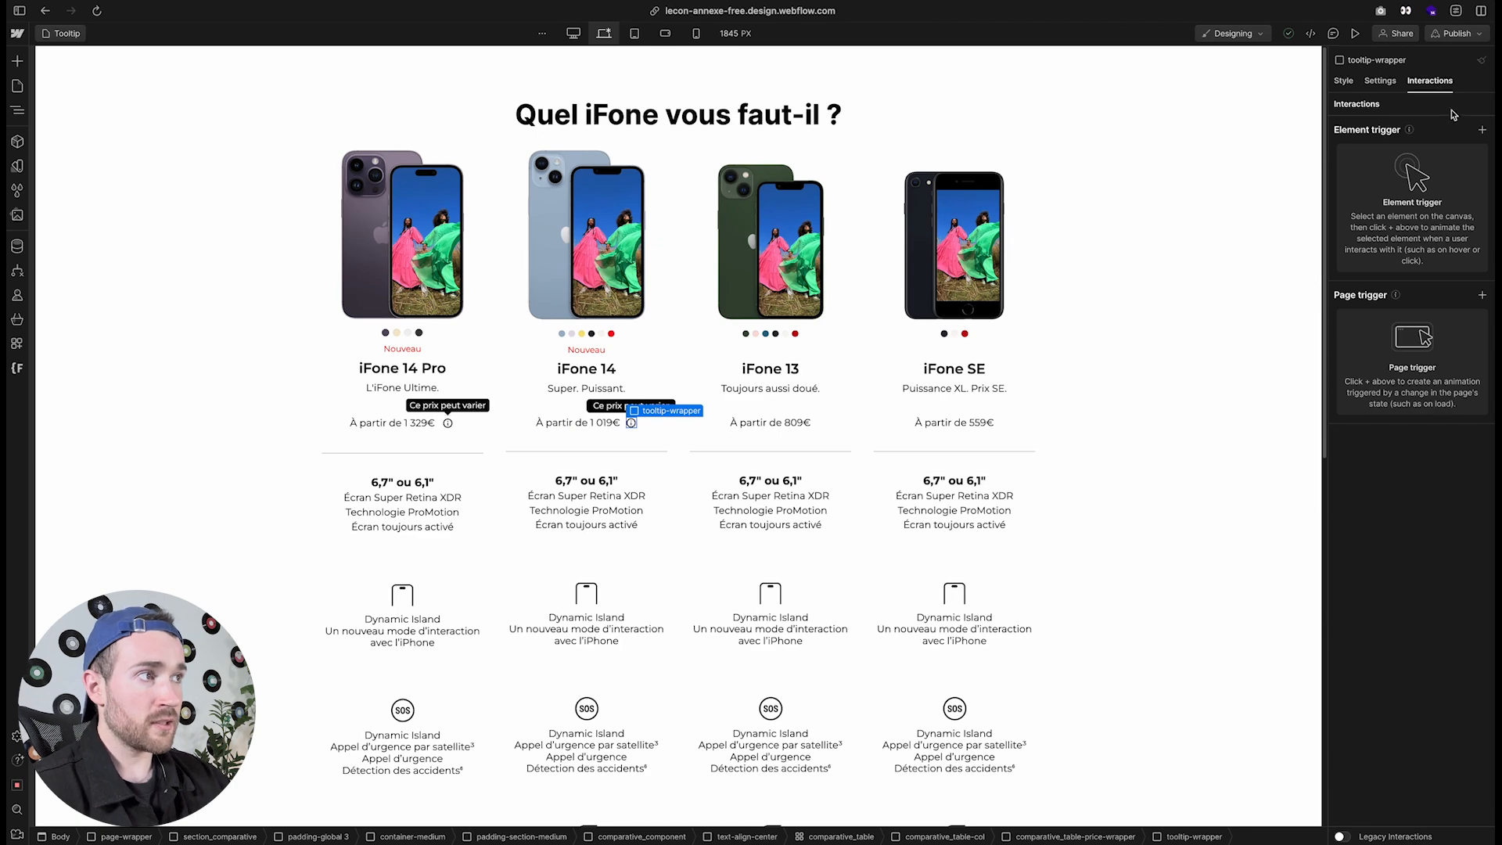
{"action": "left_click", "coordinate": [1481, 130]}
{"action": "left_click", "coordinate": [1384, 175]}
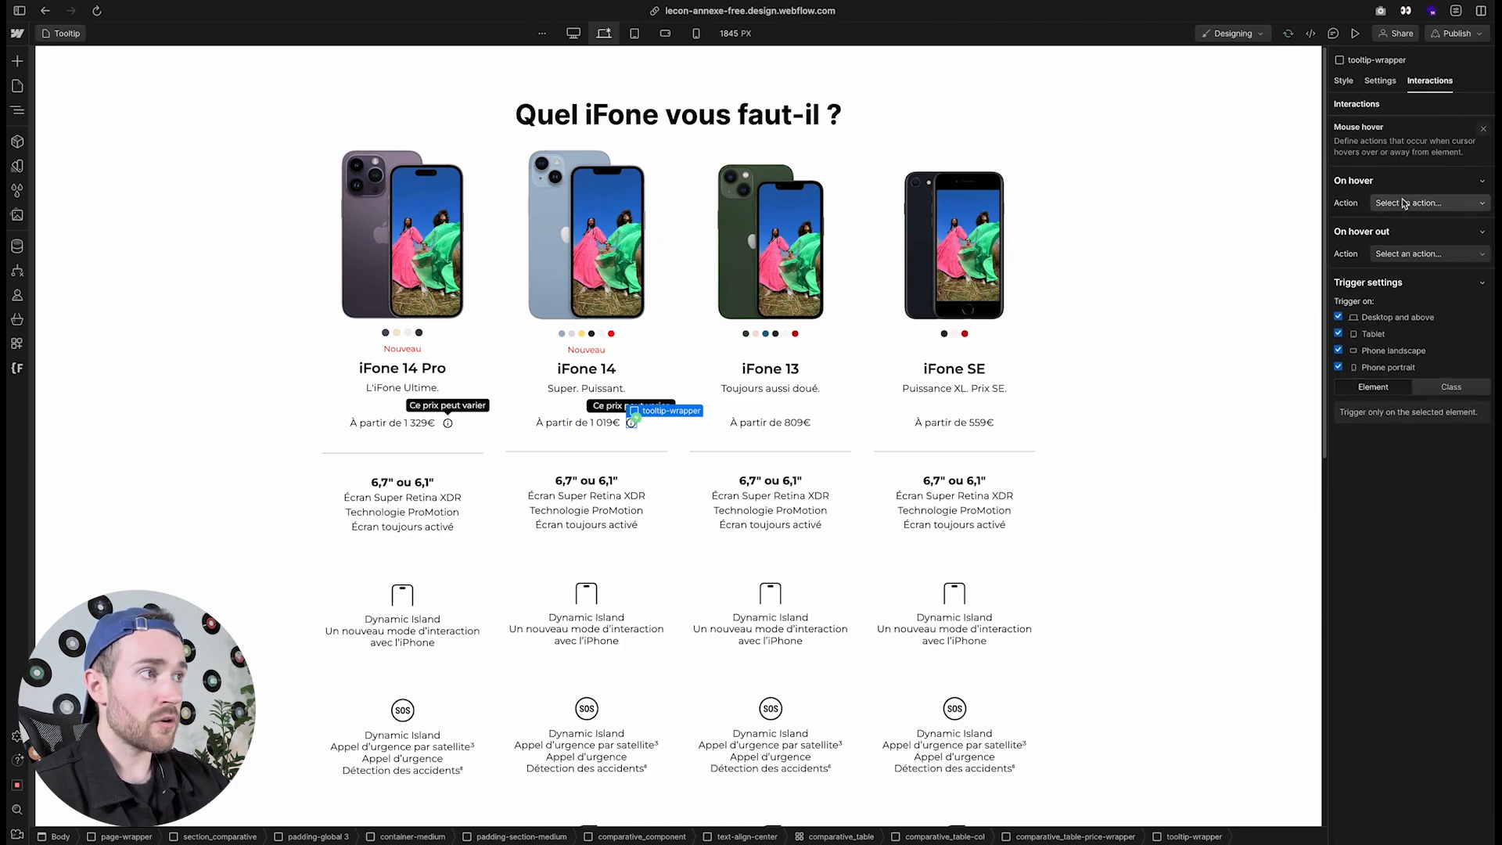
Create a timed animation named "Tooltip [On hover]" as the tooltip-wrapper's on-hover action
{"action": "left_click", "coordinate": [1404, 204]}
{"action": "left_click", "coordinate": [1469, 228]}
{"action": "left_click", "coordinate": [1480, 227]}
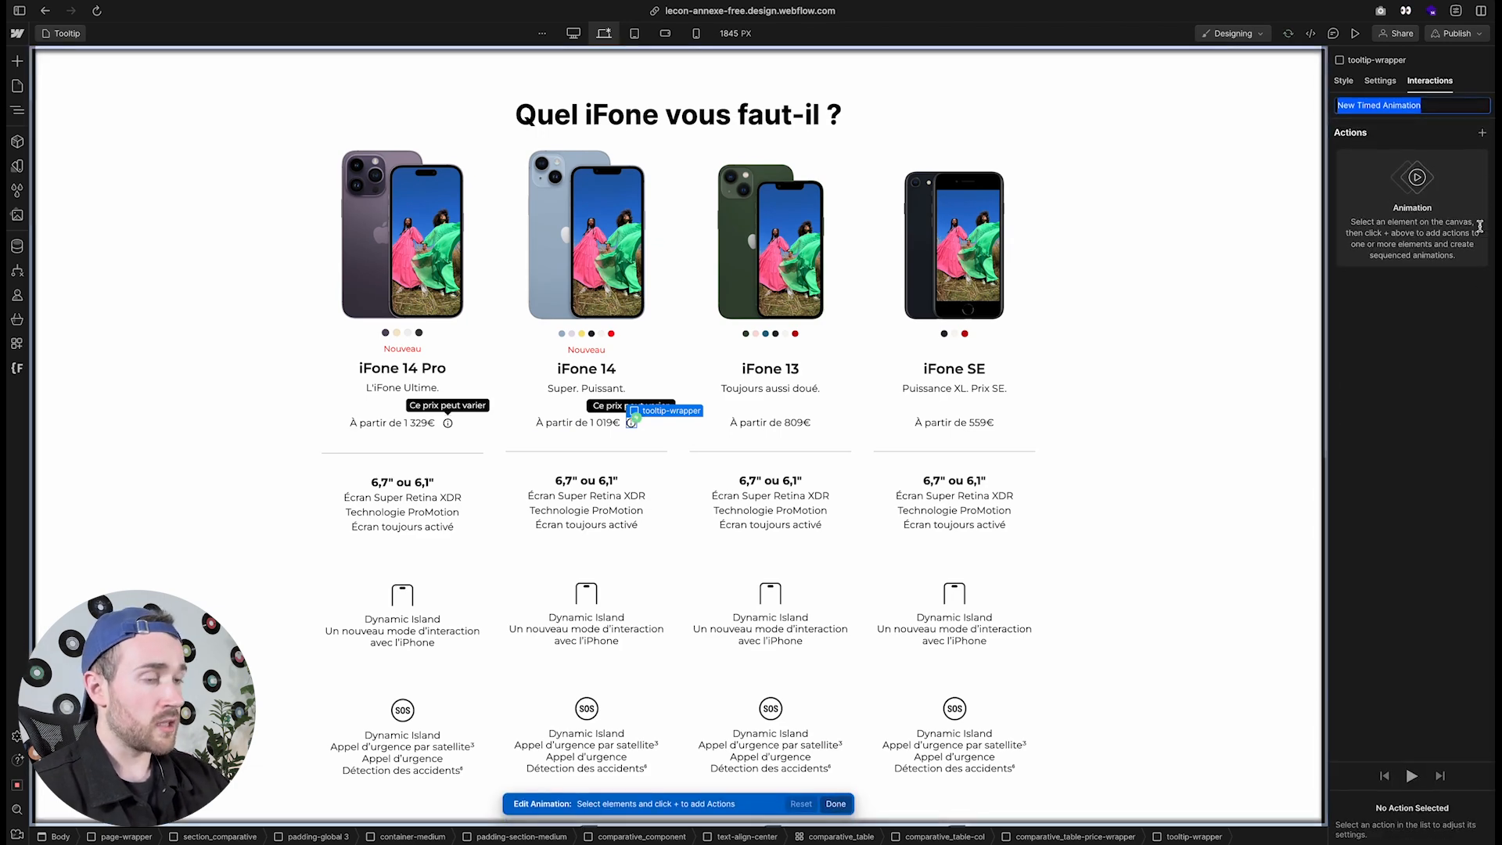
{"action": "type", "text": "Tooltip"}
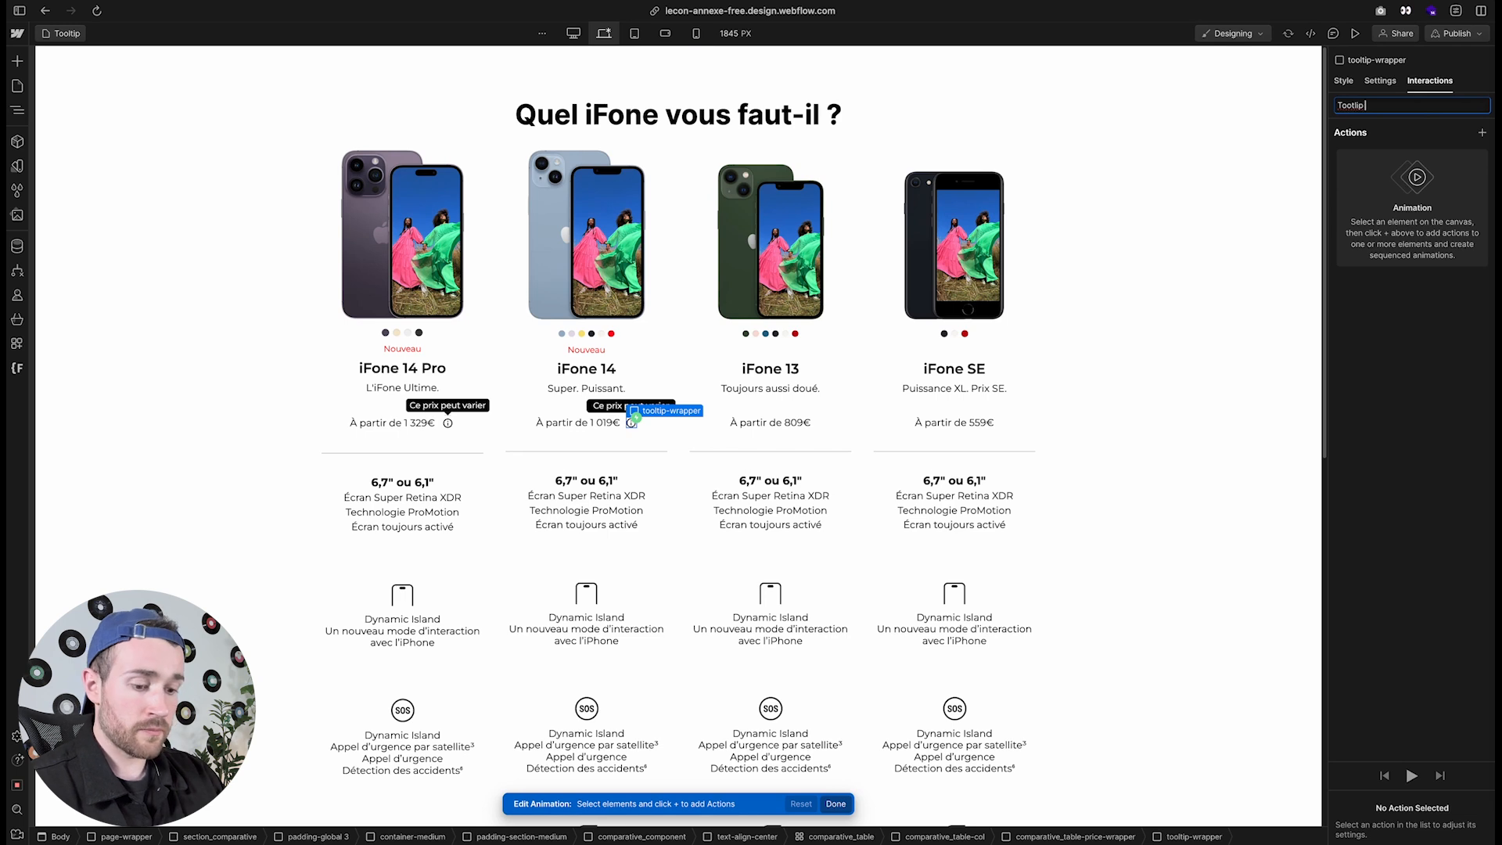
{"action": "type", "text": " (On"}
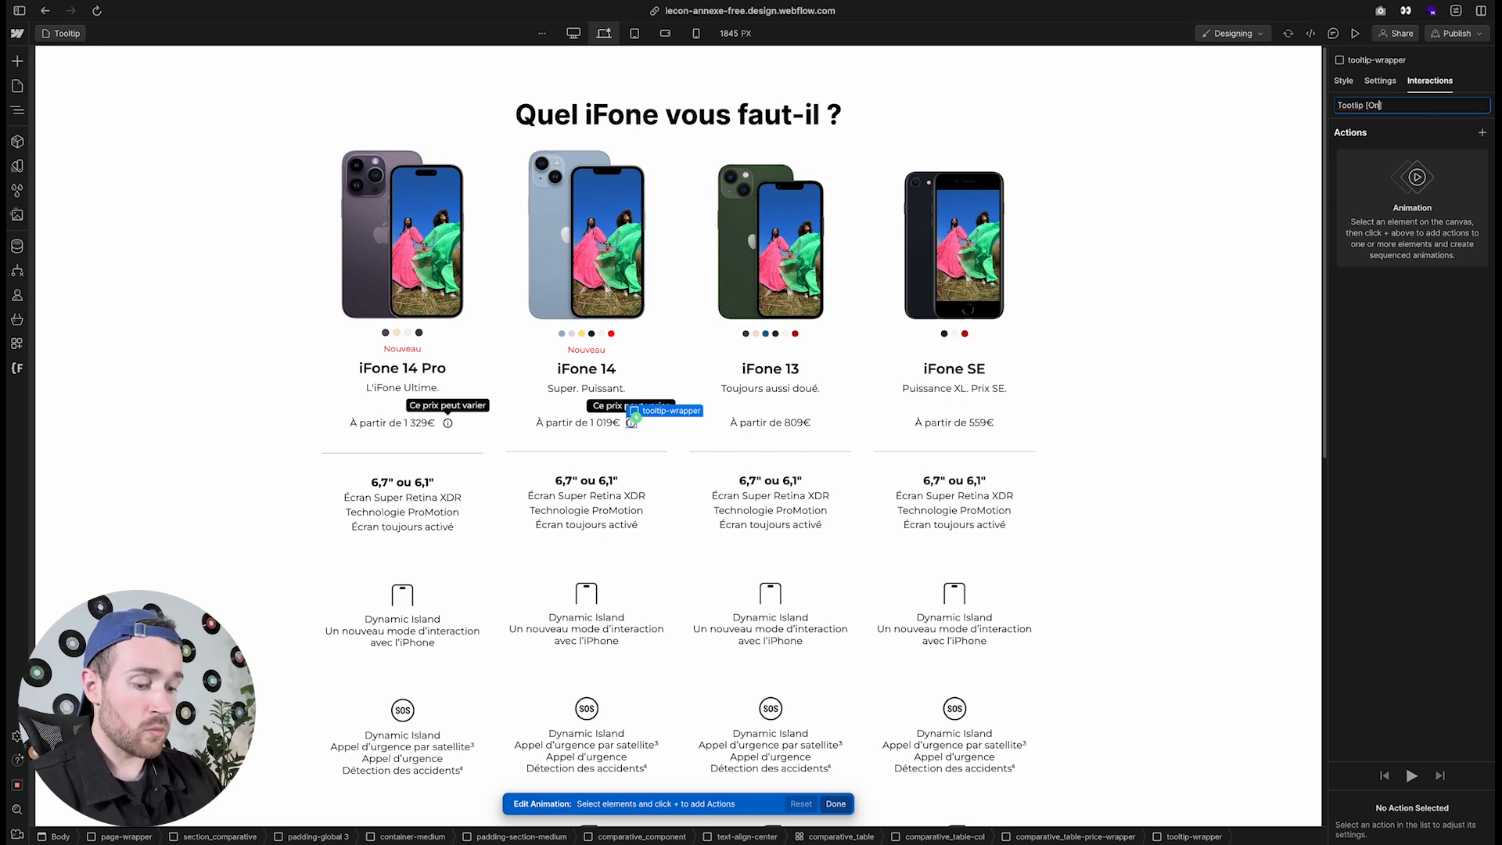
{"action": "type", "text": " hover)"}
{"action": "key", "text": "Return"}
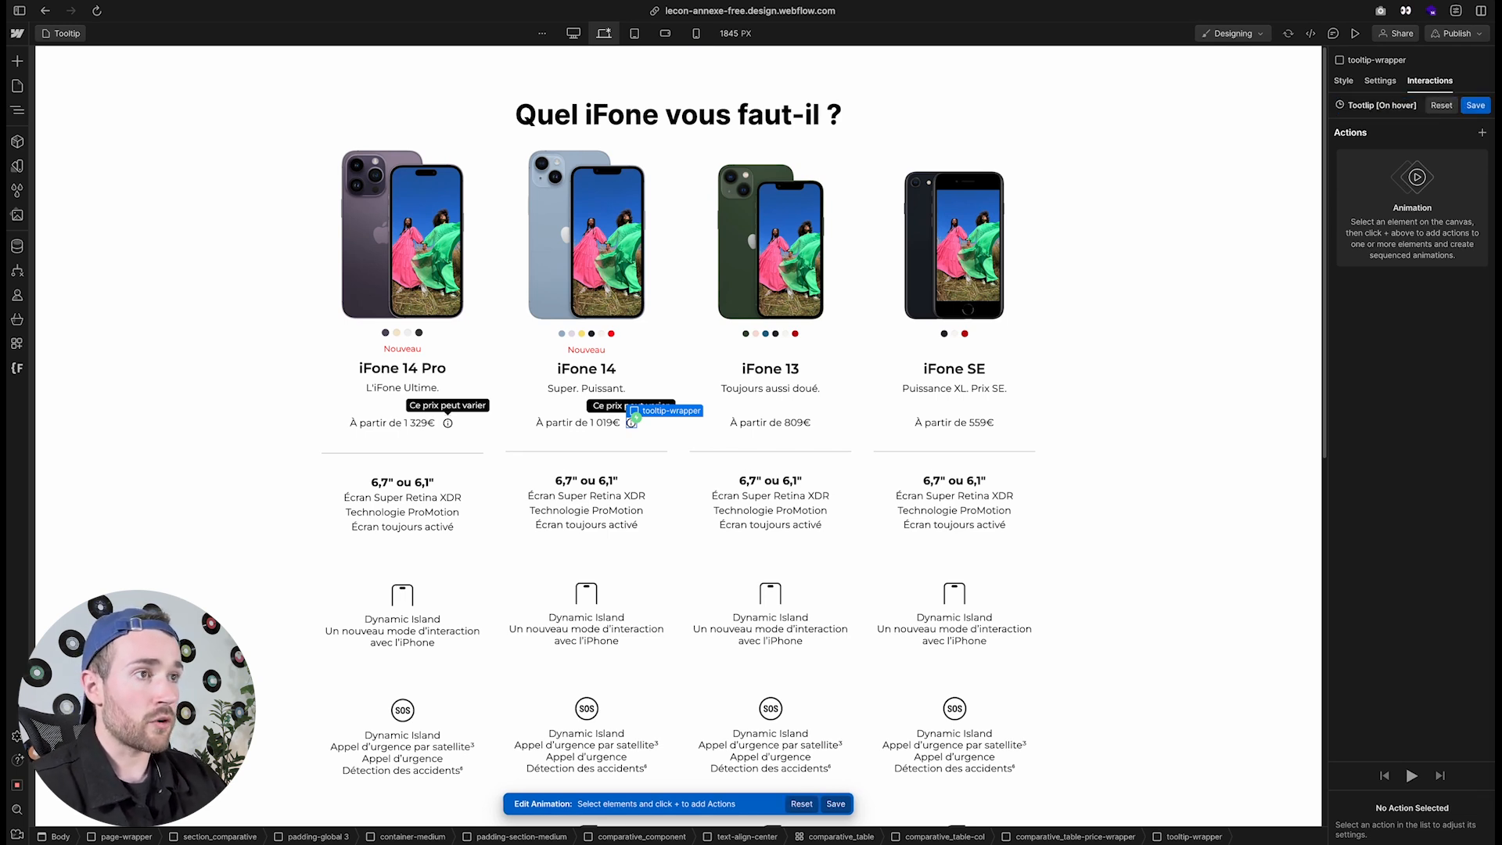
Add Hide/Show, Move and Opacity actions for the iFone 14 tooltip-component to the on-hover animation
{"action": "left_click", "coordinate": [610, 404]}
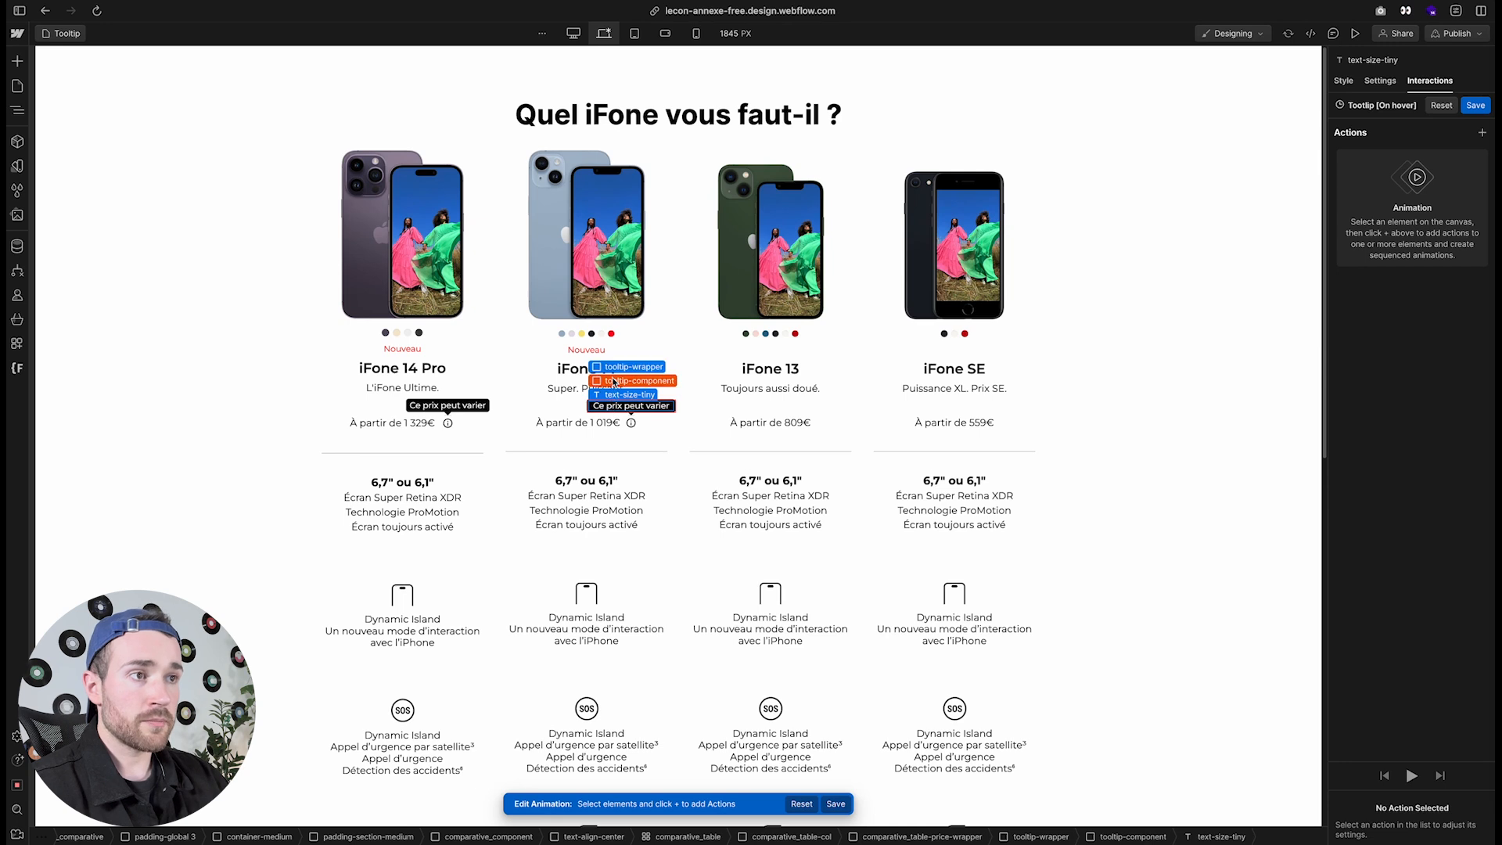
{"action": "left_click", "coordinate": [611, 381]}
{"action": "left_click", "coordinate": [1482, 133]}
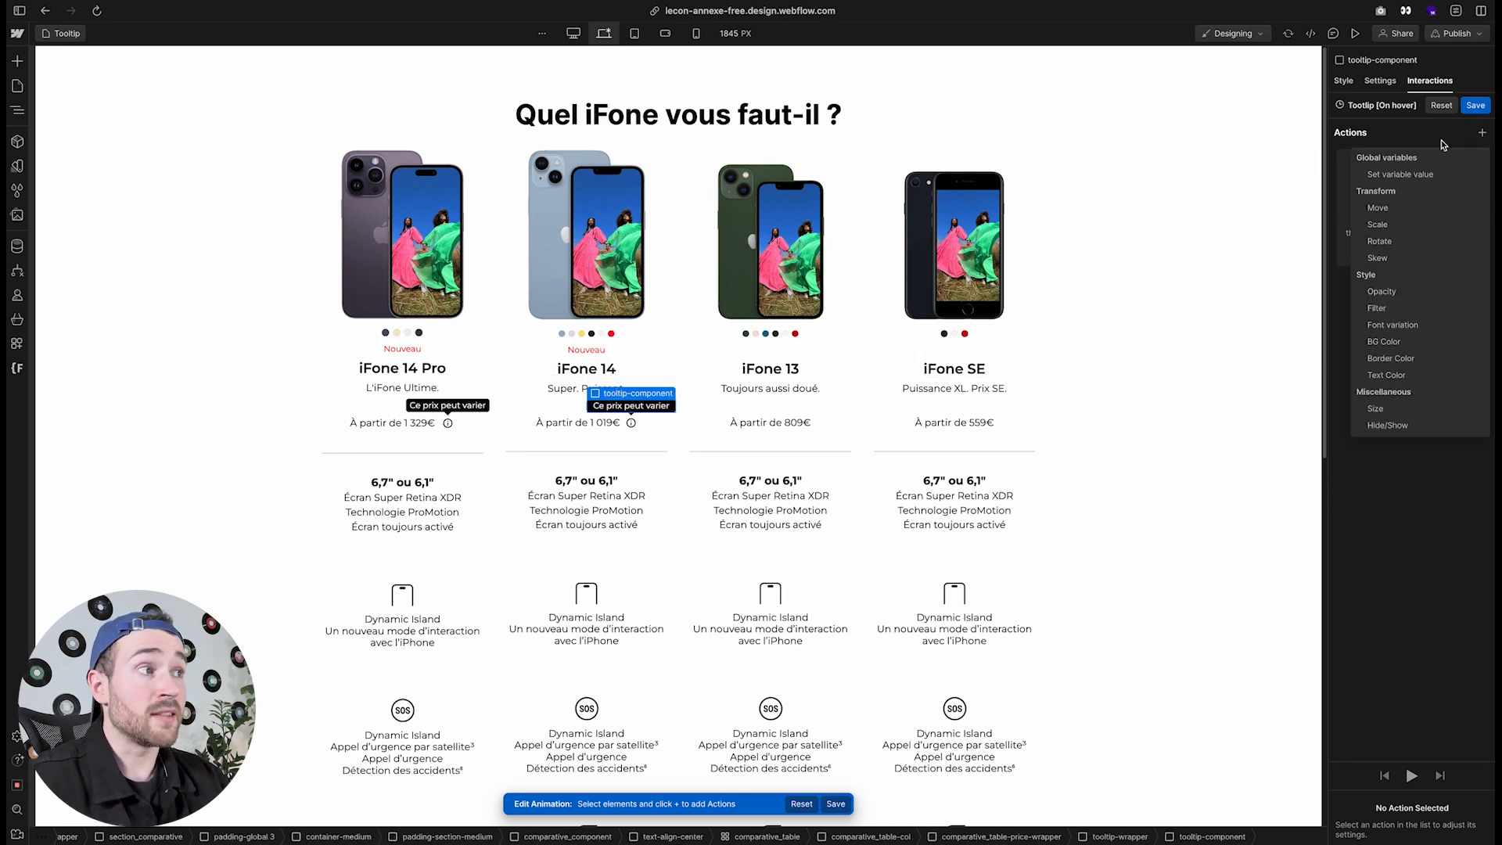
{"action": "left_click", "coordinate": [1386, 425]}
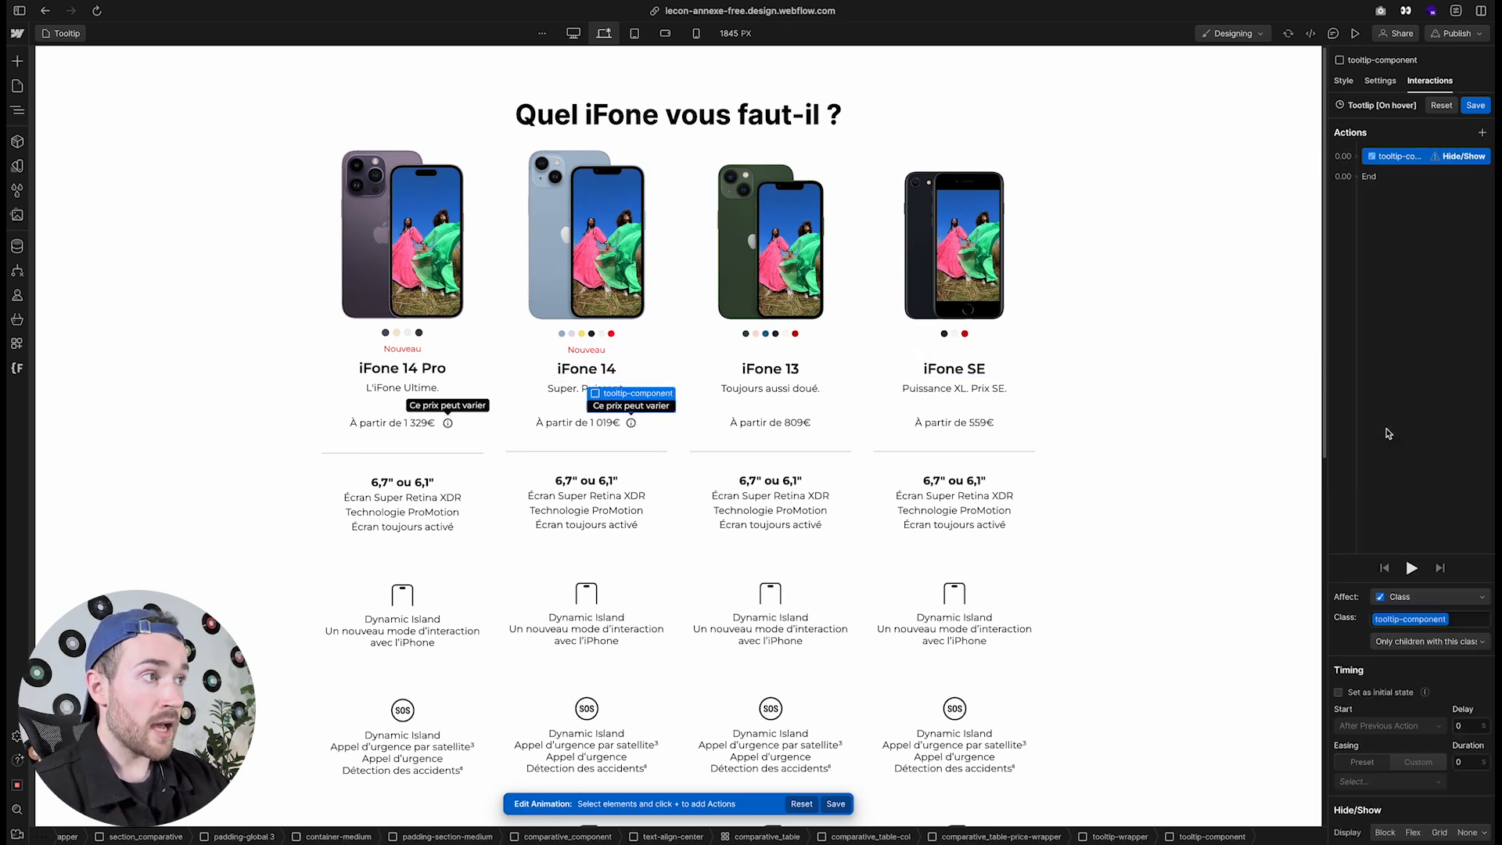
{"action": "left_click", "coordinate": [1358, 157]}
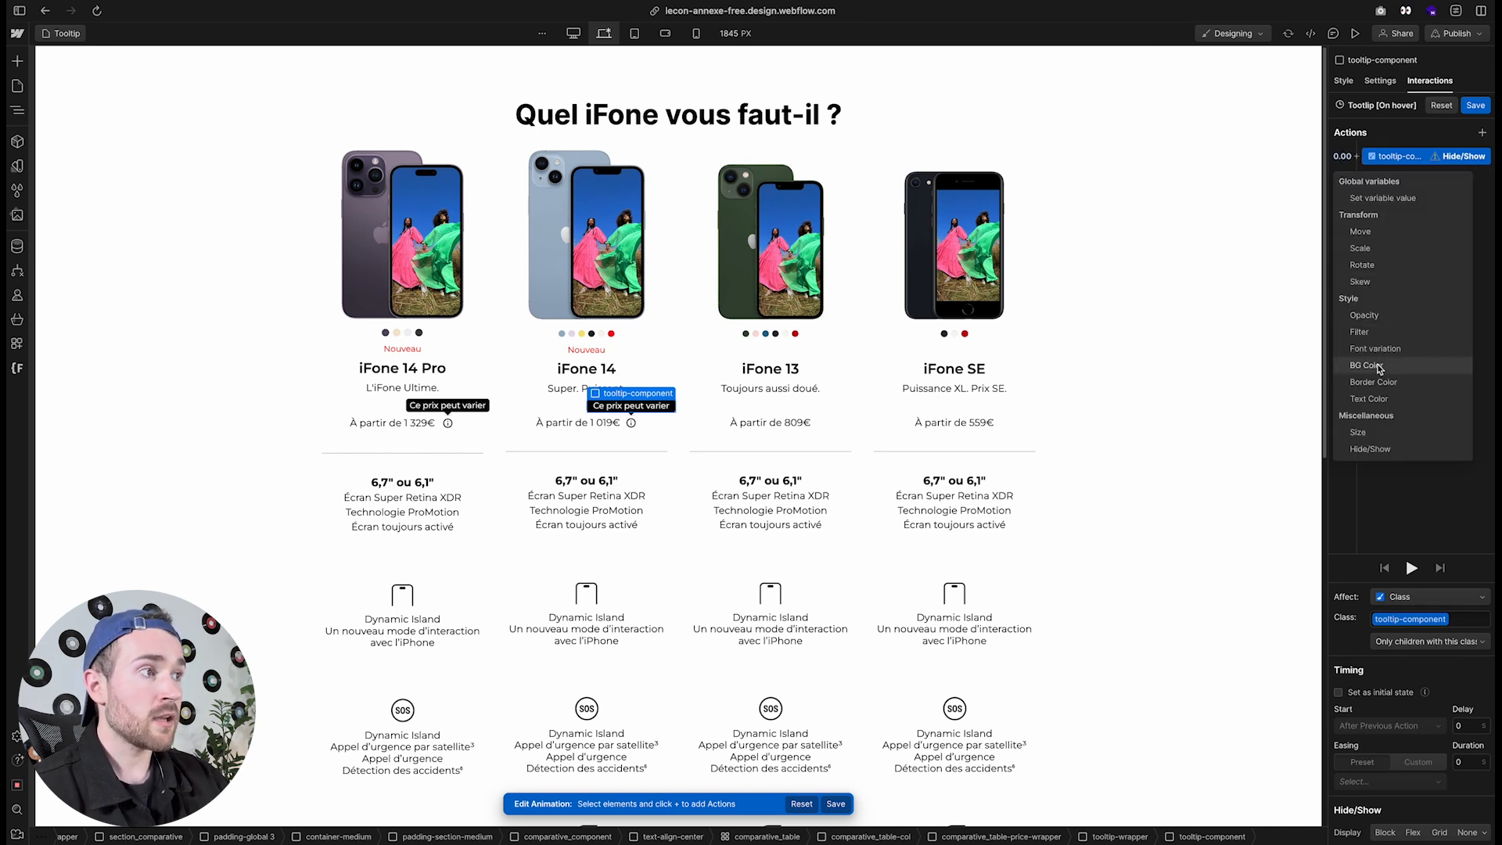
{"action": "left_click", "coordinate": [1378, 316]}
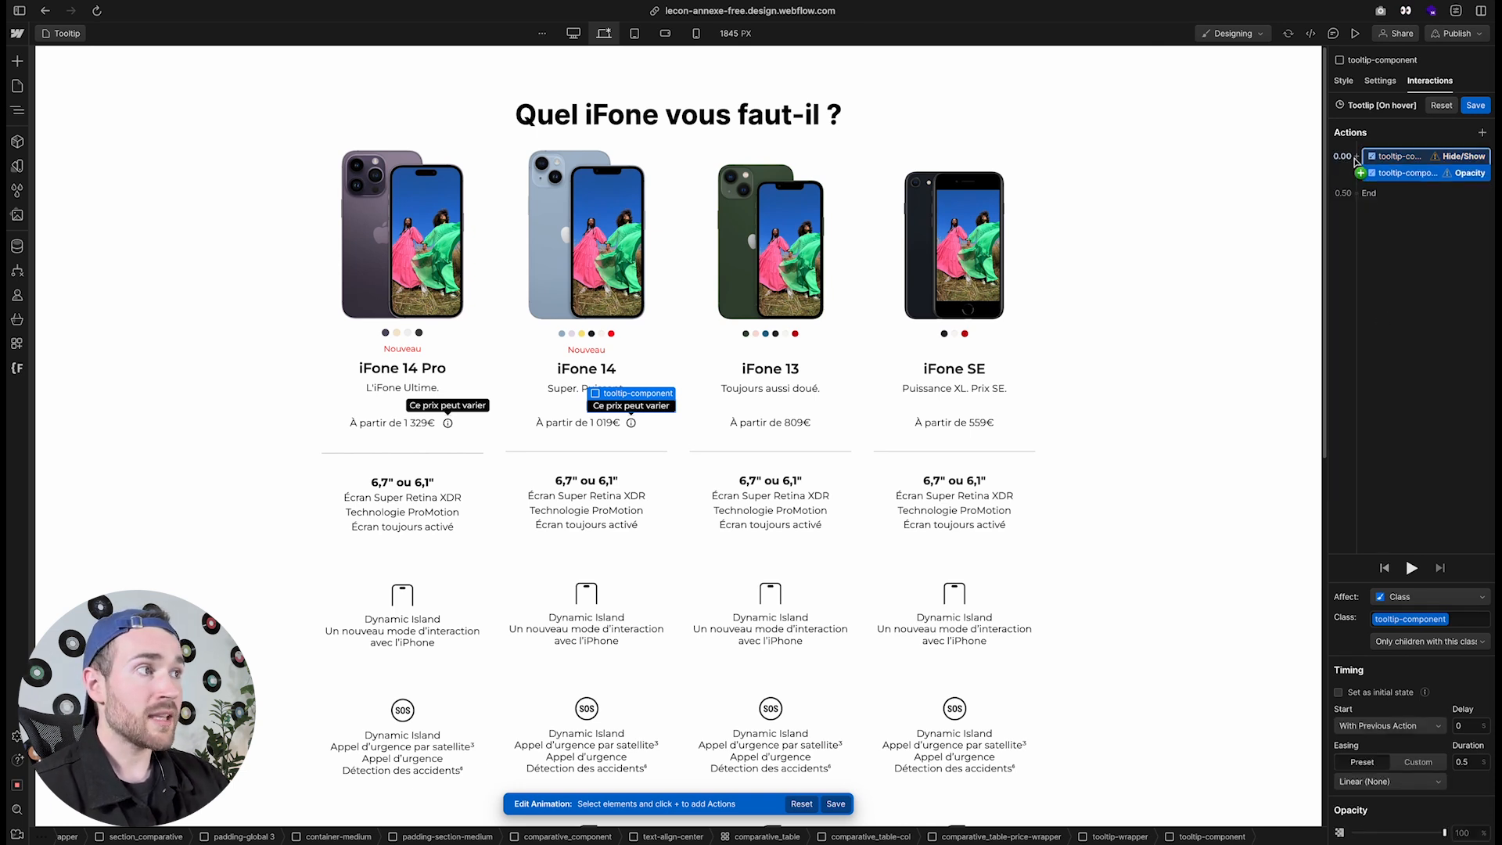
{"action": "left_click", "coordinate": [1356, 156]}
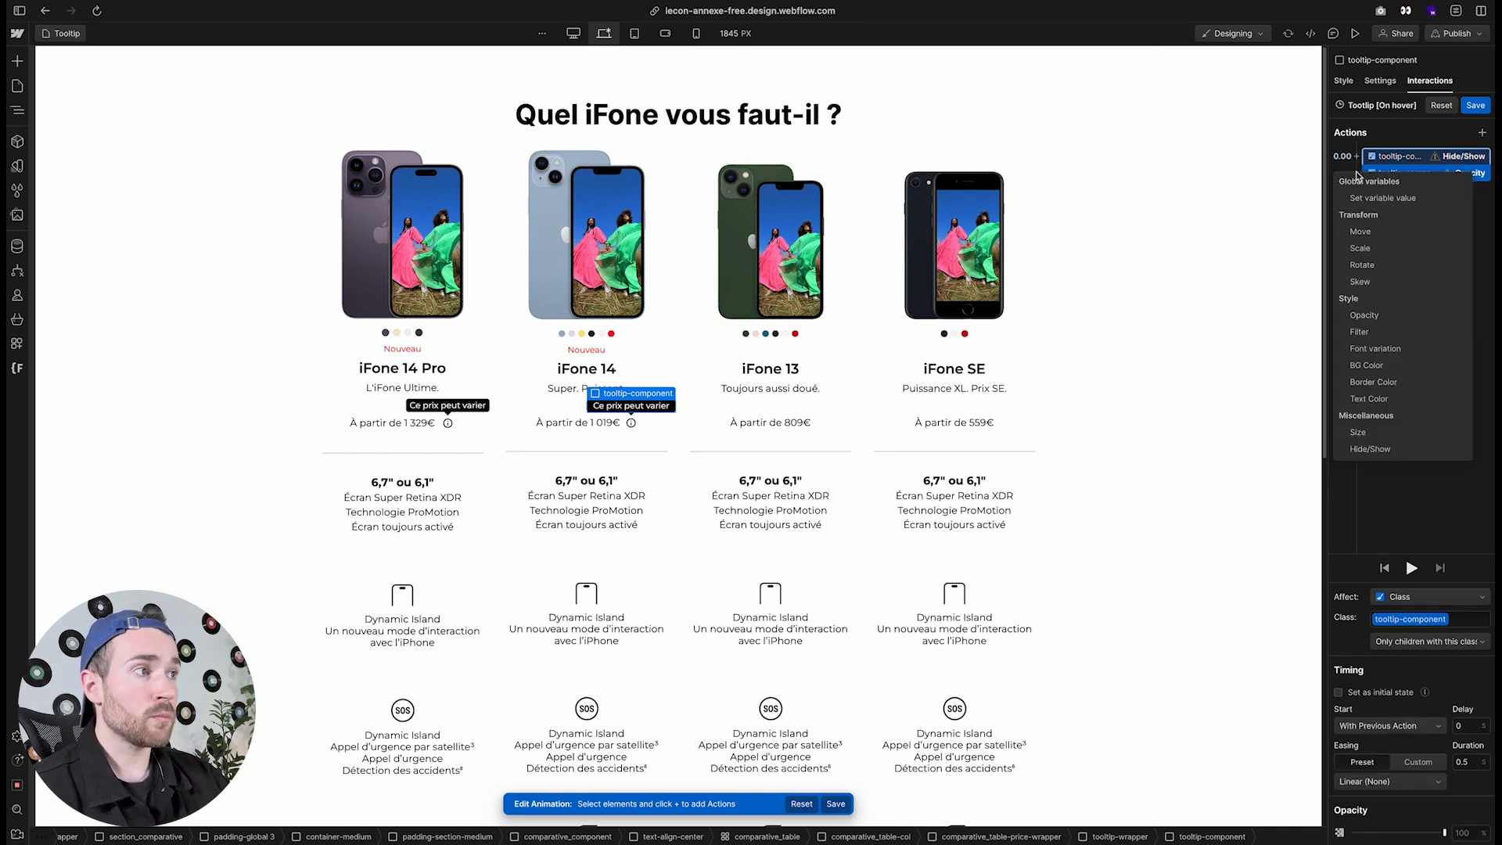
{"action": "left_click", "coordinate": [1375, 232]}
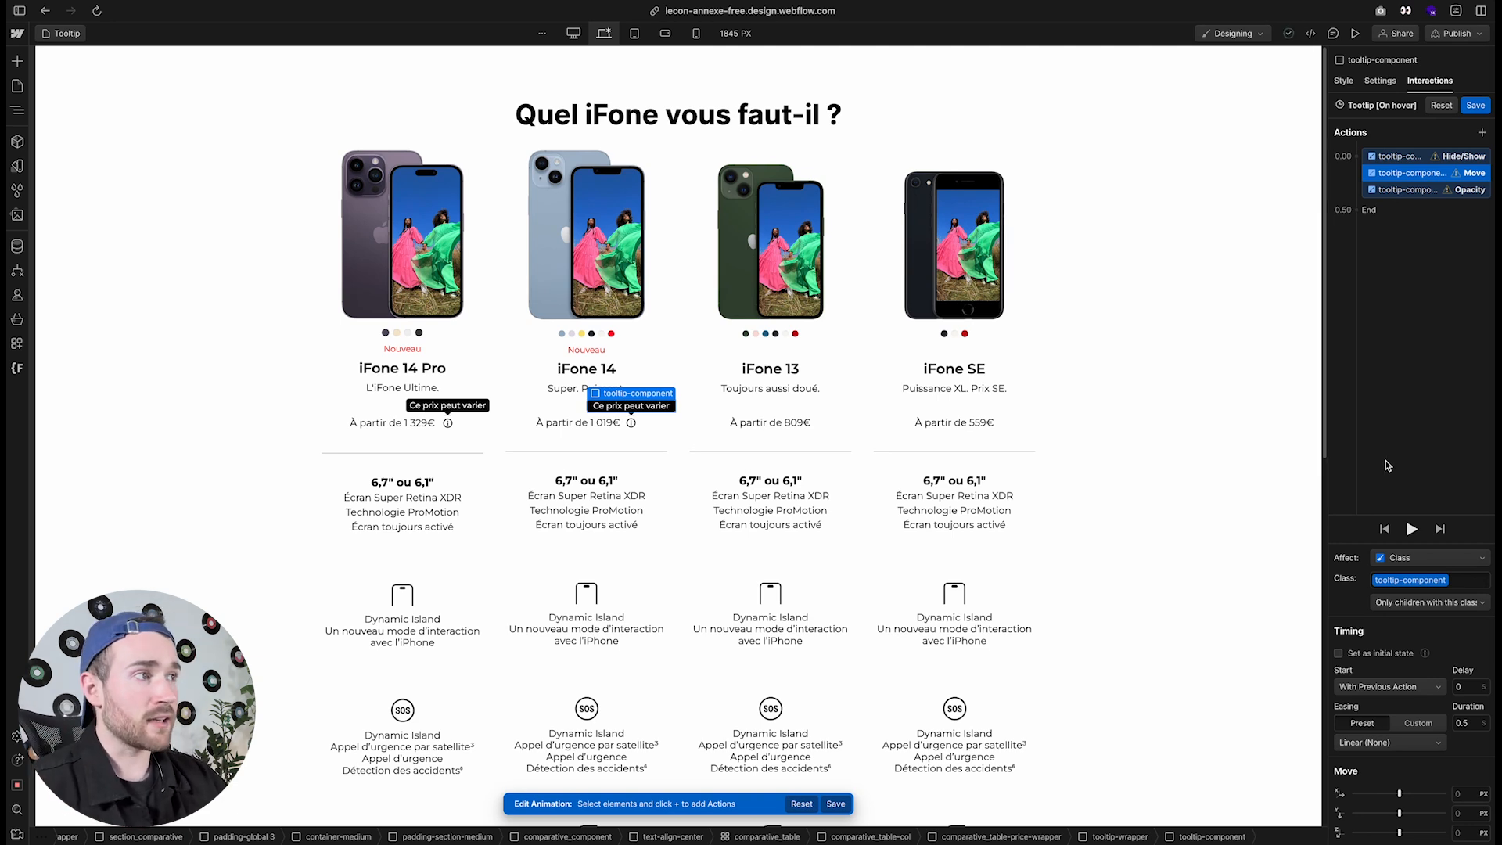
Set the Move action to -50% on X and 0 px on Y, and the Opacity action to 0%
{"action": "left_click", "coordinate": [1469, 815]}
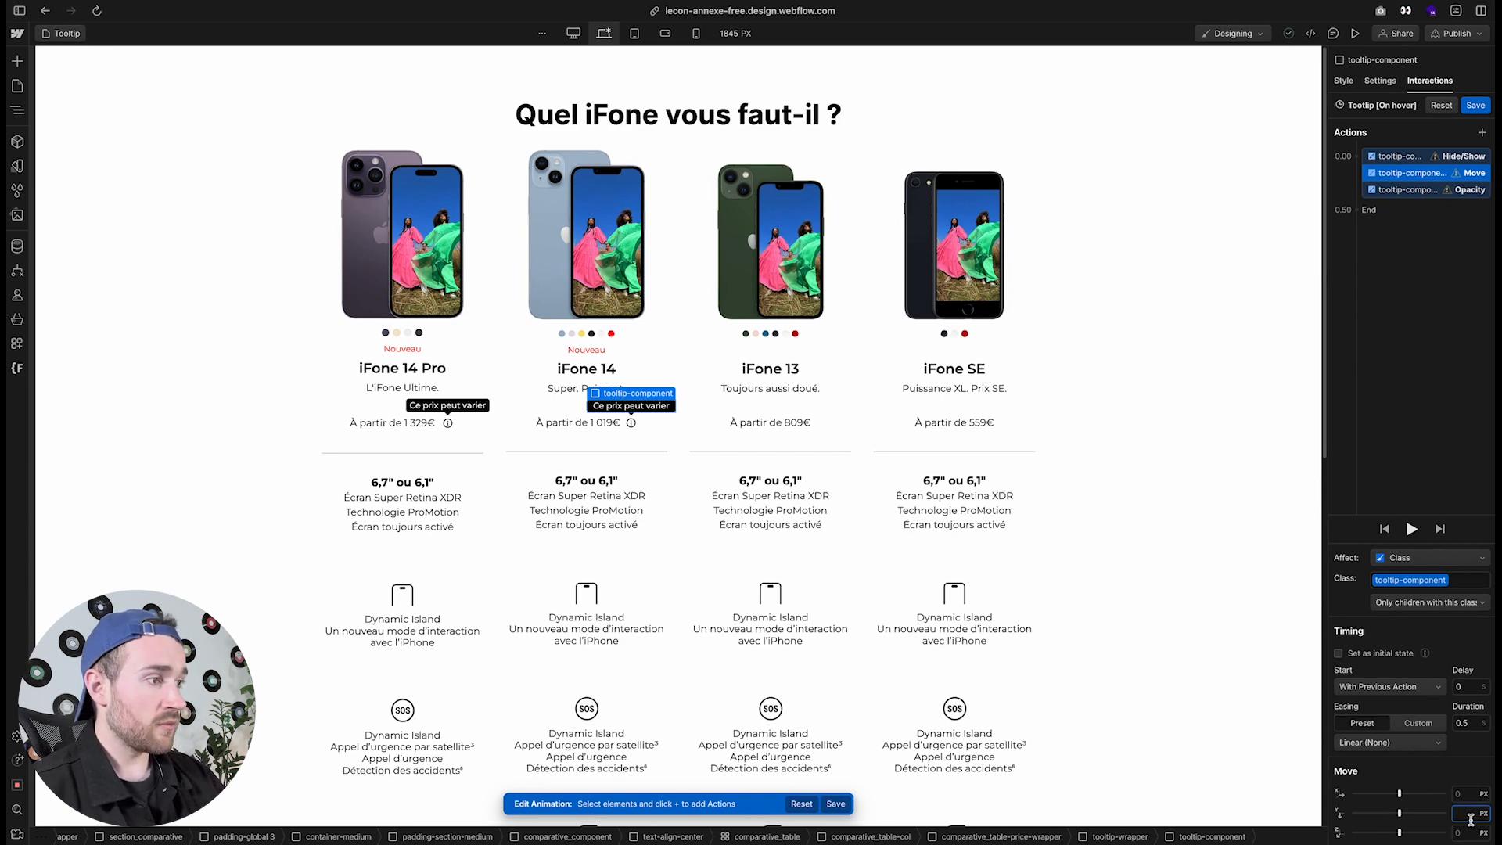
{"action": "type", "text": "5"}
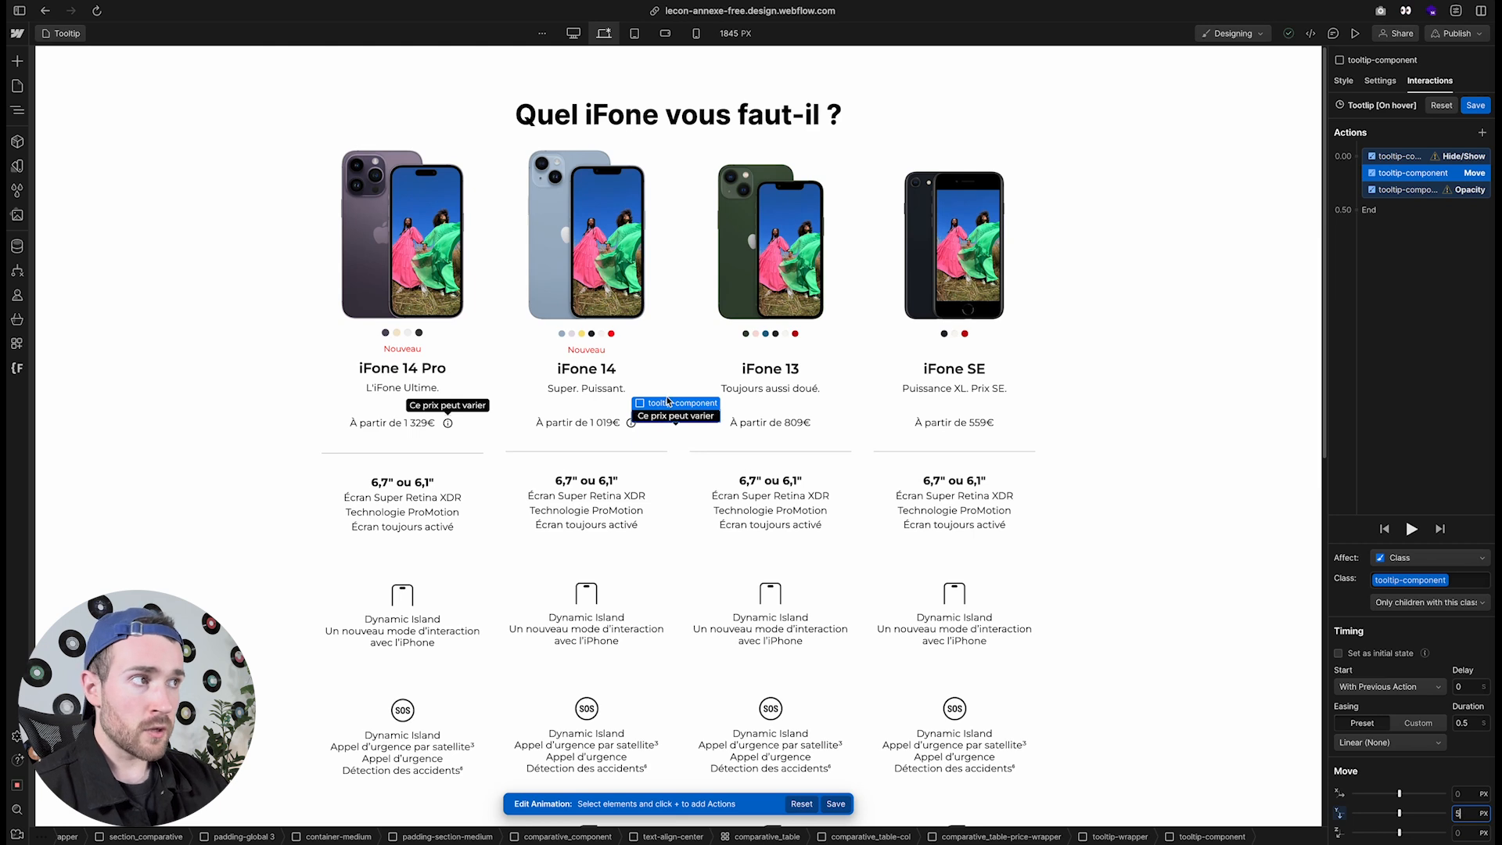
{"action": "left_click", "coordinate": [1464, 792]}
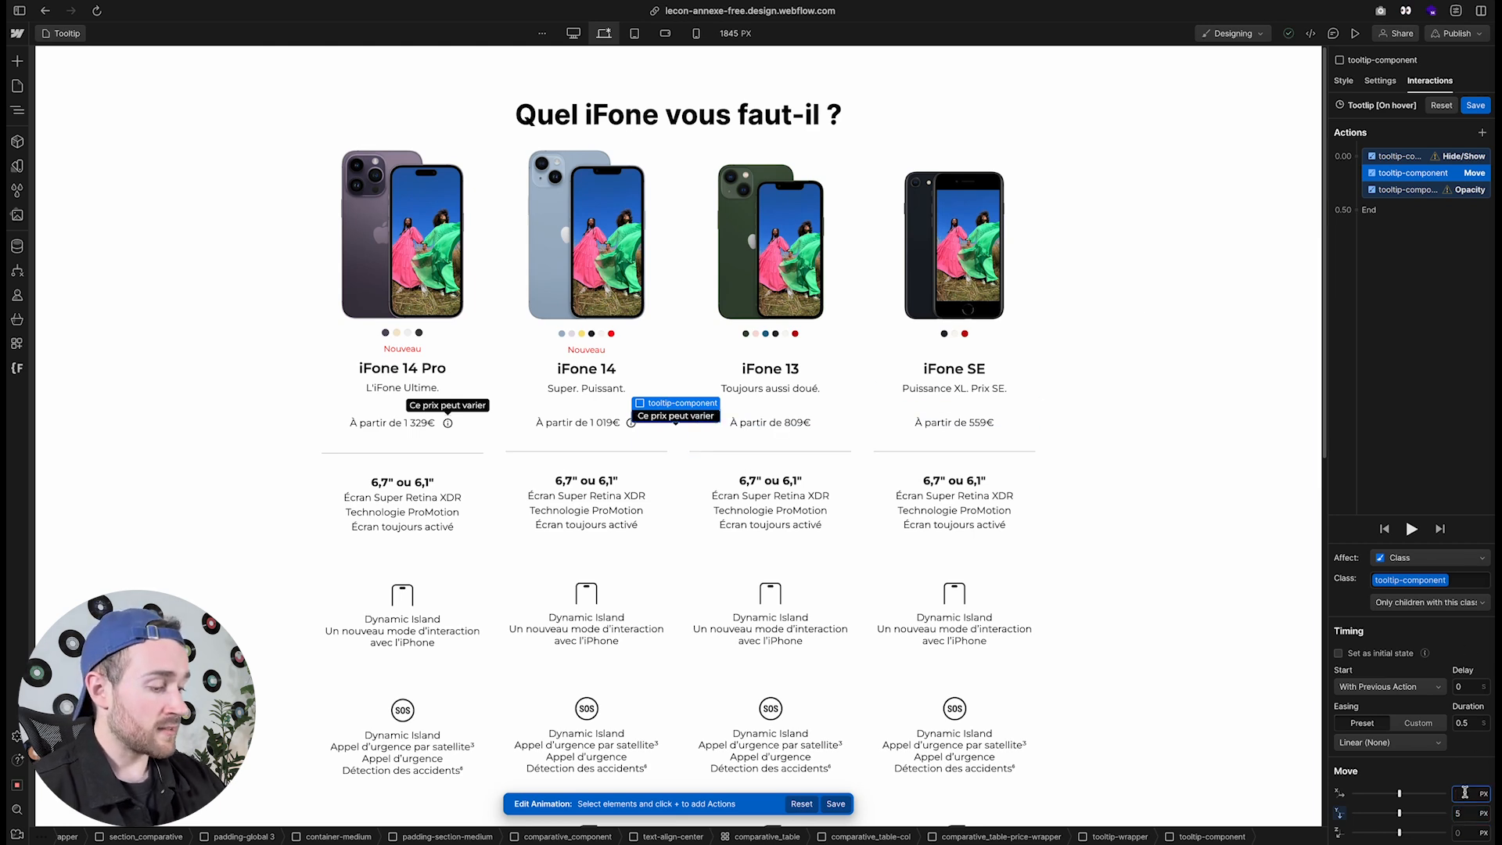
{"action": "type", "text": "-50%"}
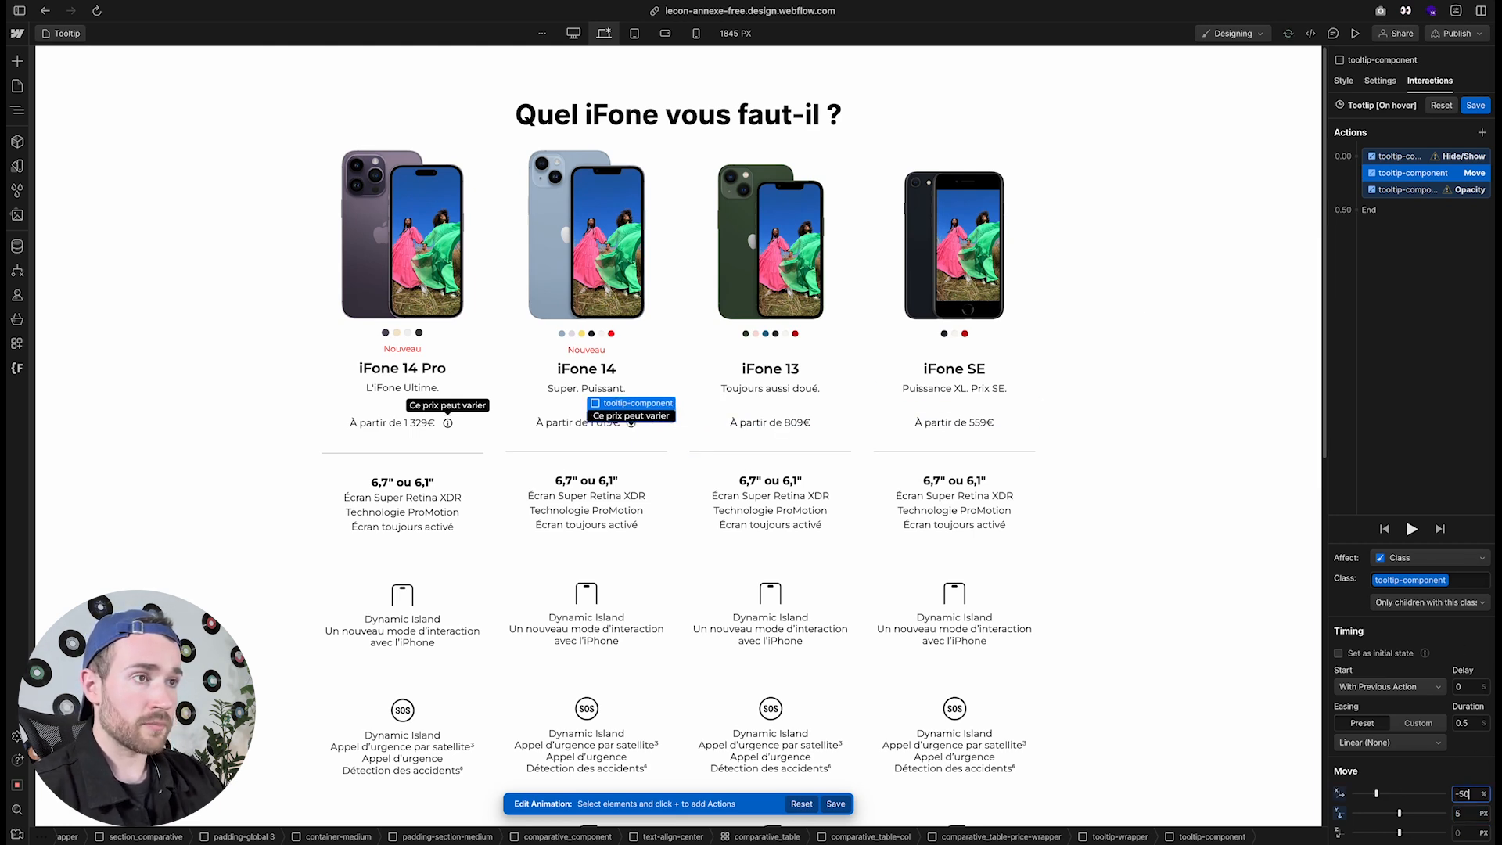
{"action": "key", "text": "Tab"}
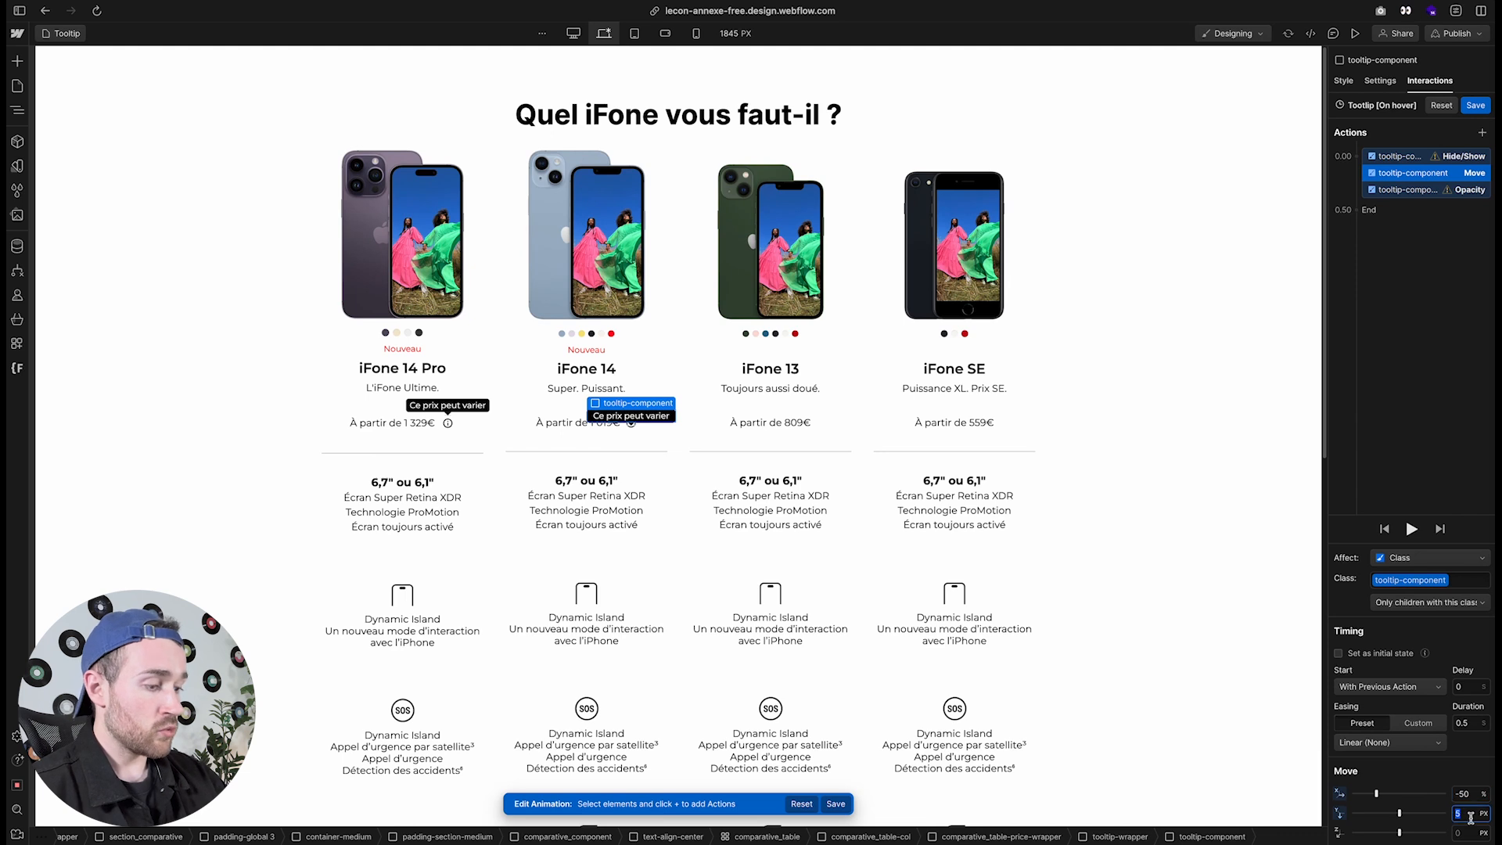
{"action": "type", "text": "4"}
{"action": "key", "text": "BackSpace"}
{"action": "type", "text": "1"}
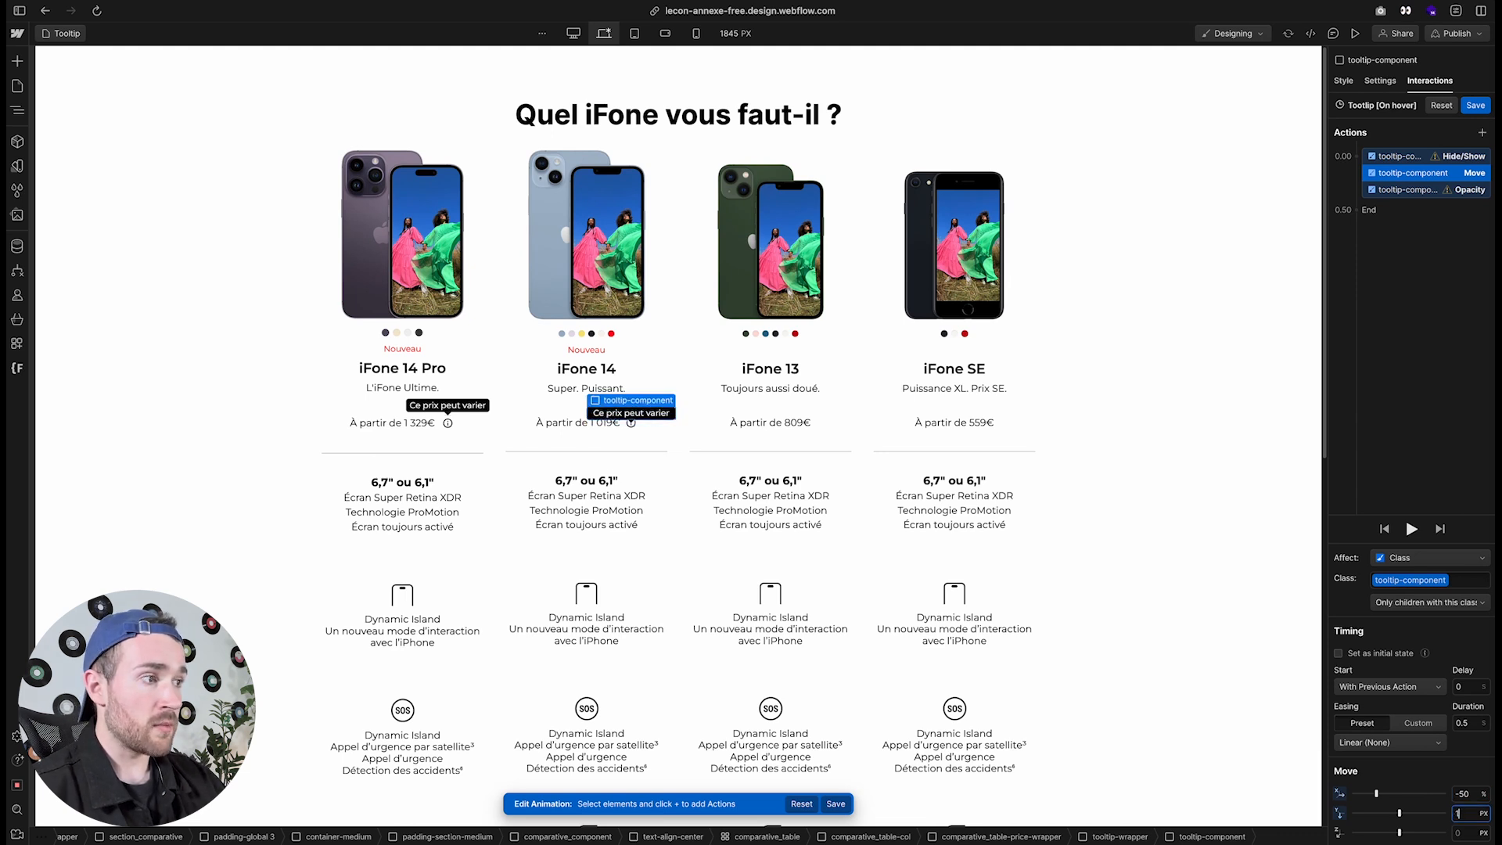
{"action": "key", "text": "BackSpace"}
{"action": "type", "text": "0"}
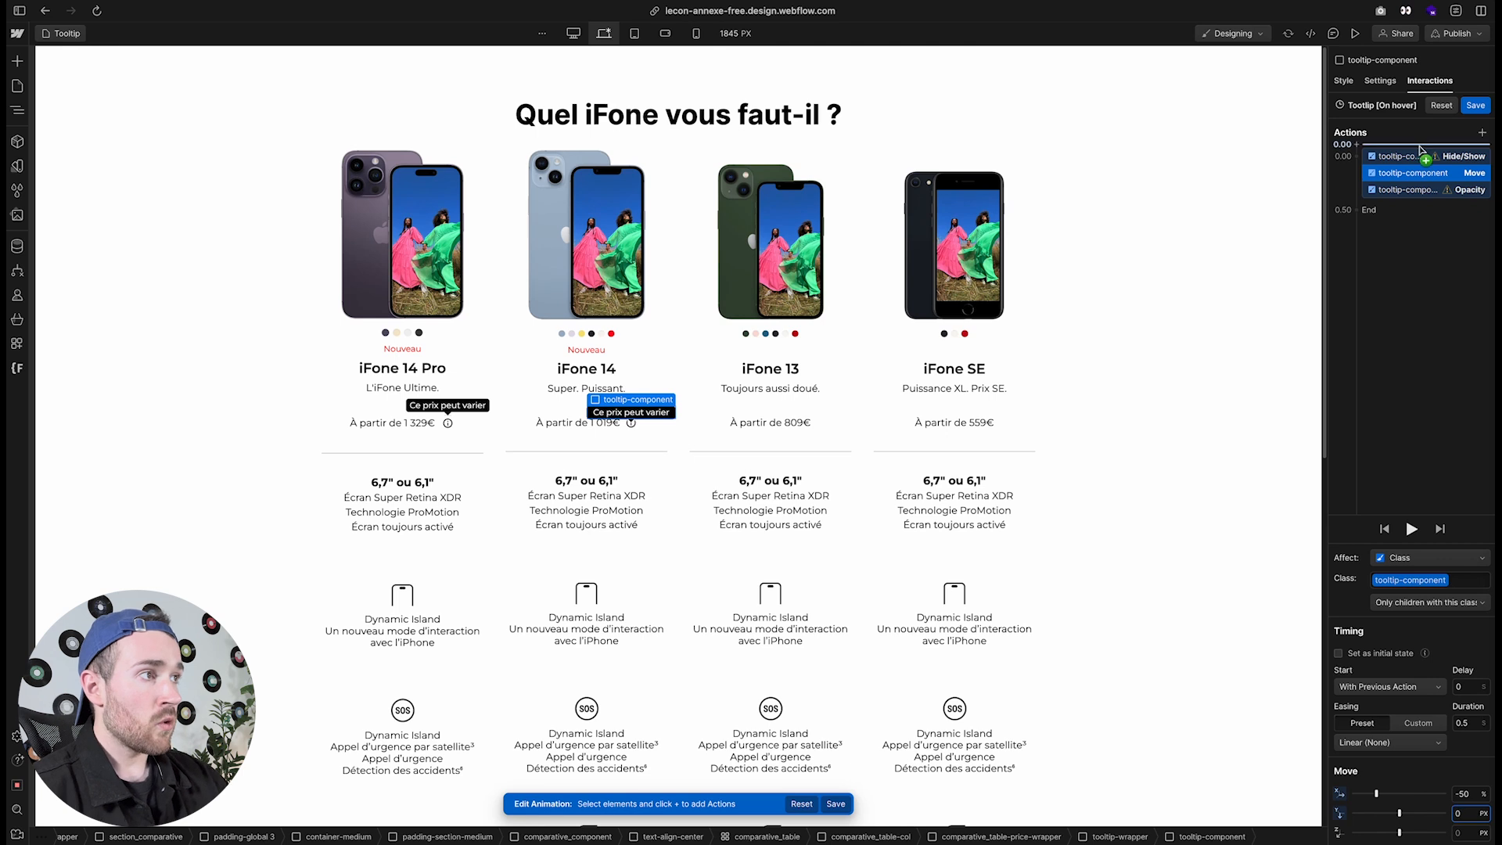
{"action": "left_click", "coordinate": [1419, 190]}
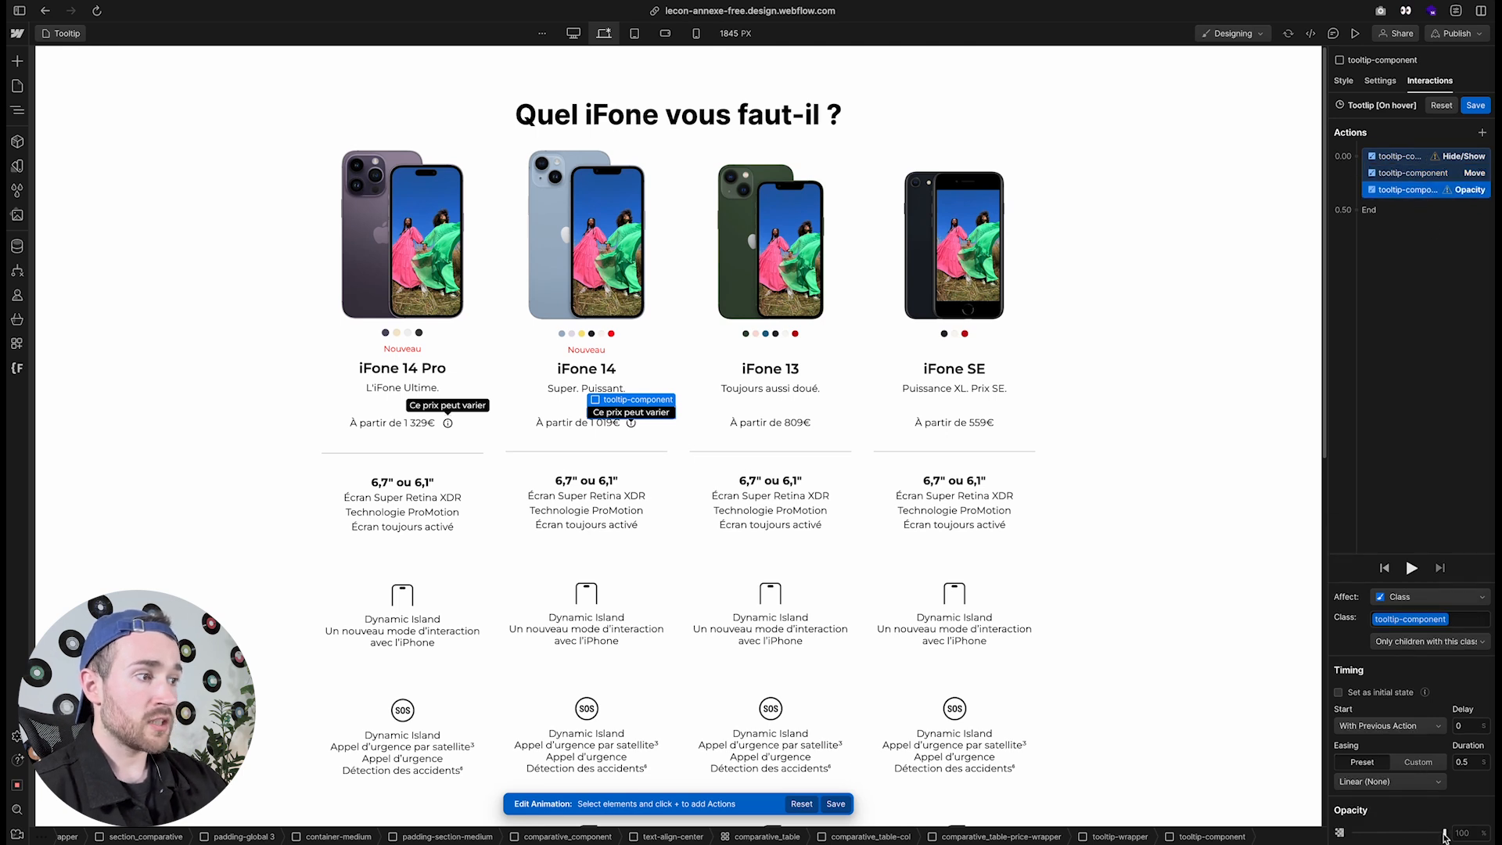
{"action": "left_click_drag", "start_coordinate": [1443, 832], "coordinate": [1353, 832]}
Set the Hide/Show action's display to None and mark all three tooltip-component actions as initial state
{"action": "left_click", "coordinate": [1409, 157]}
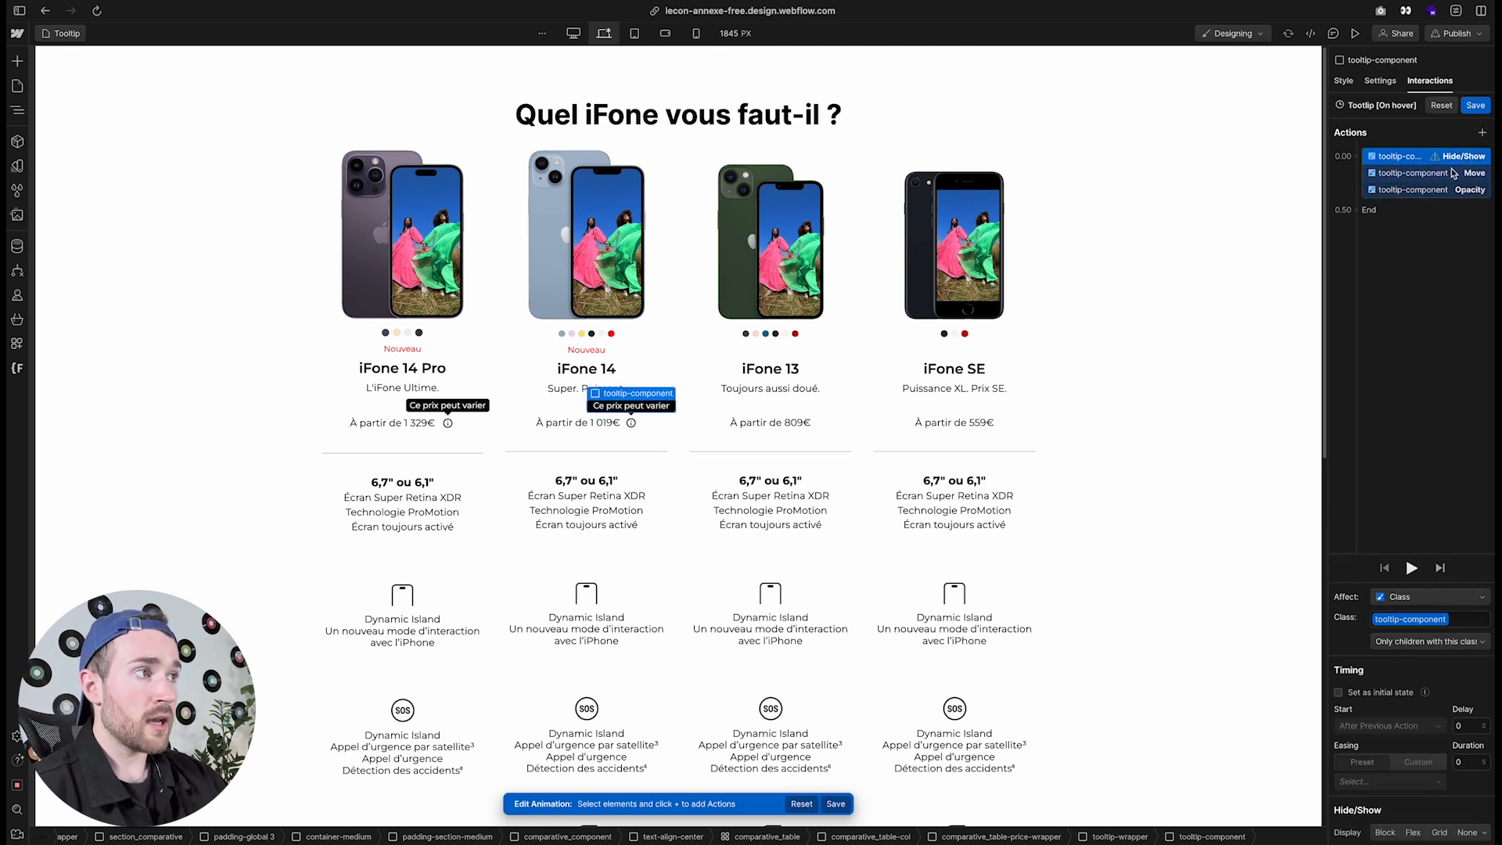
{"action": "left_click", "coordinate": [1468, 833]}
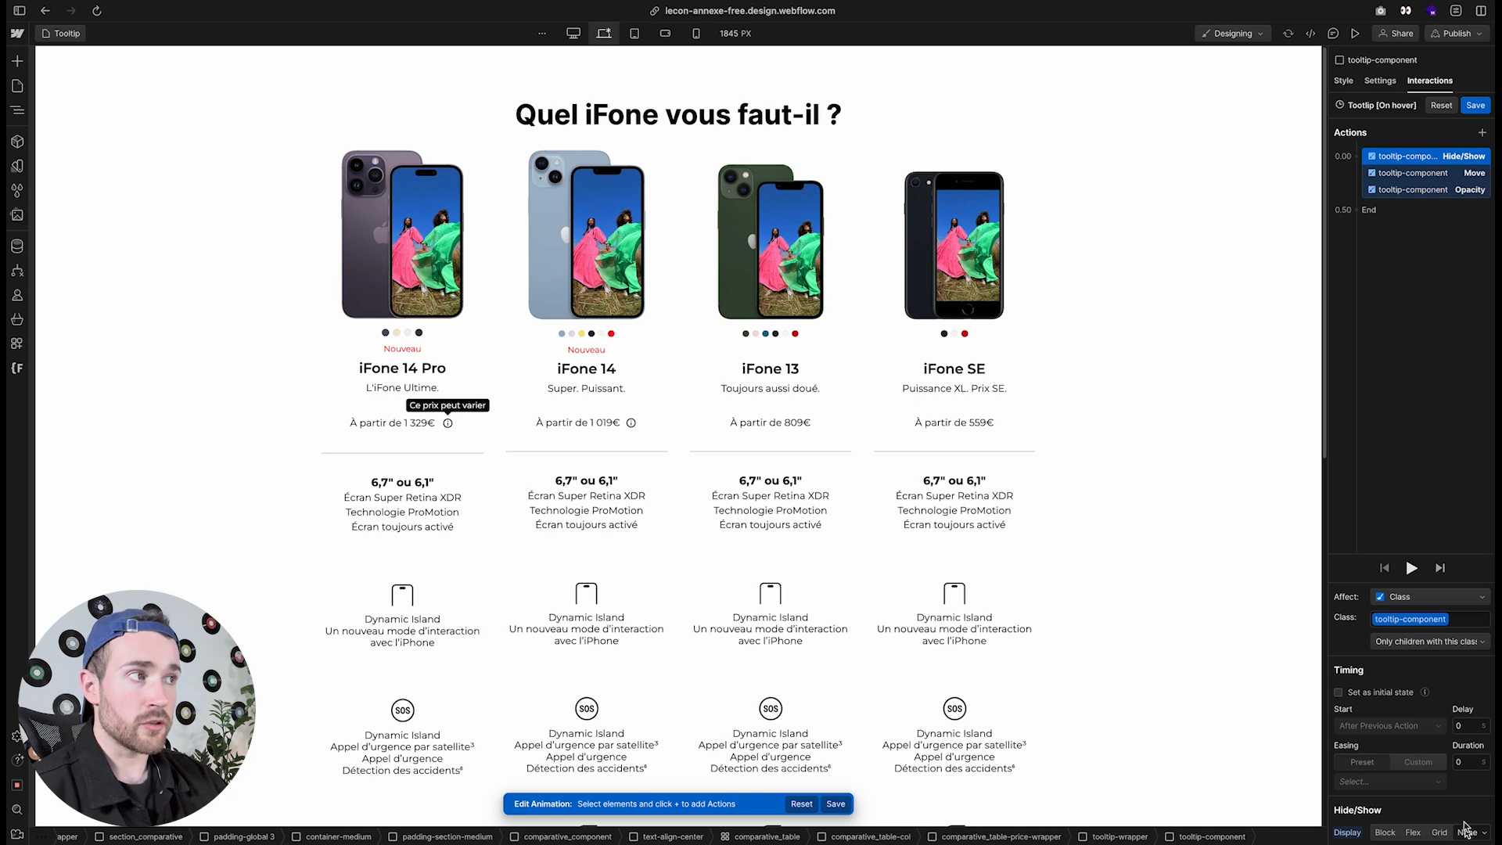
{"action": "left_click", "coordinate": [1413, 190], "text": "shift"}
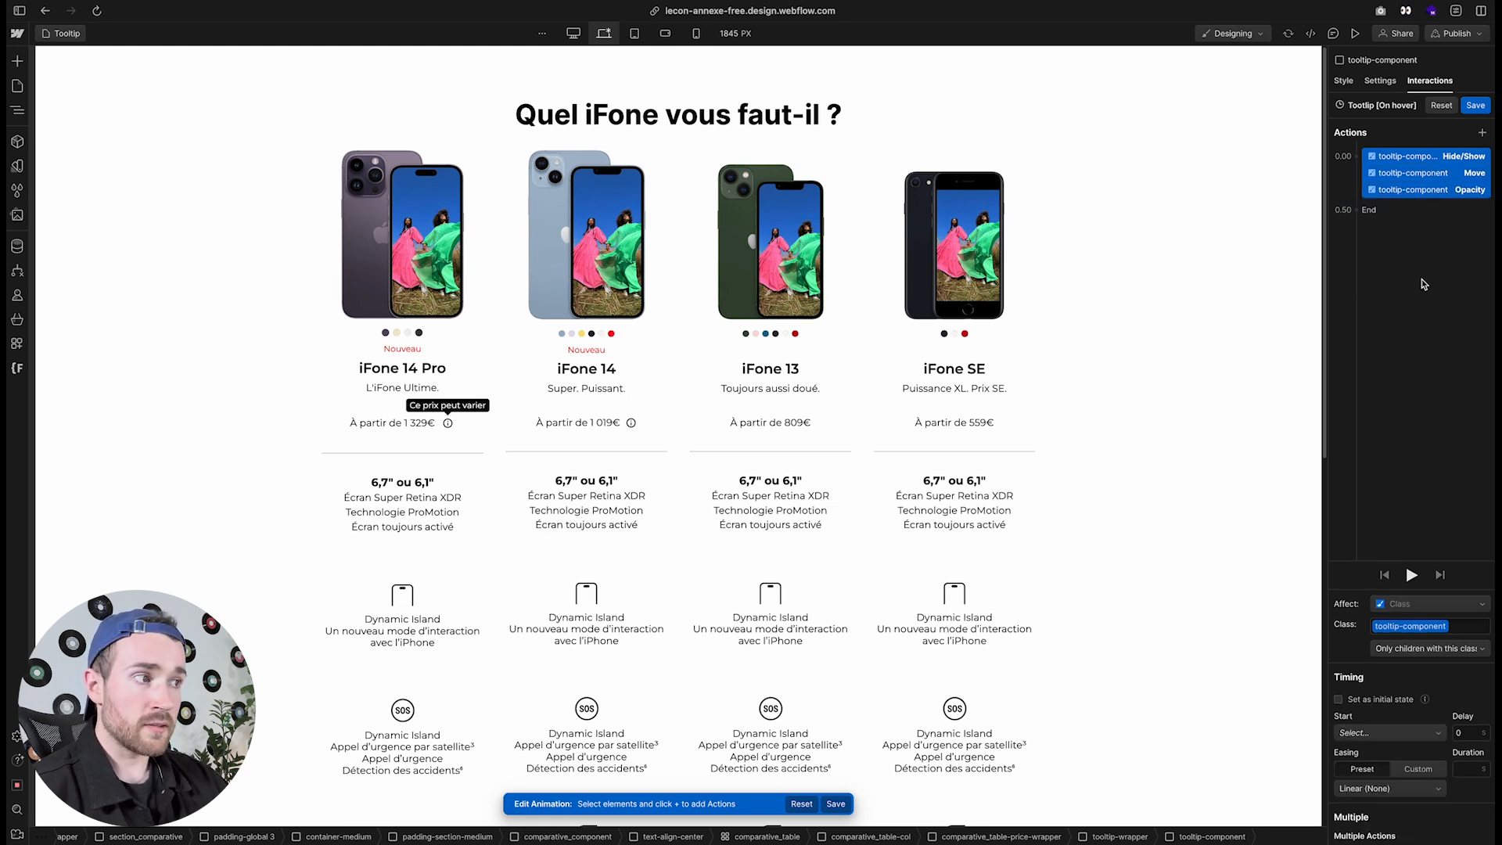
{"action": "left_click", "coordinate": [1360, 701]}
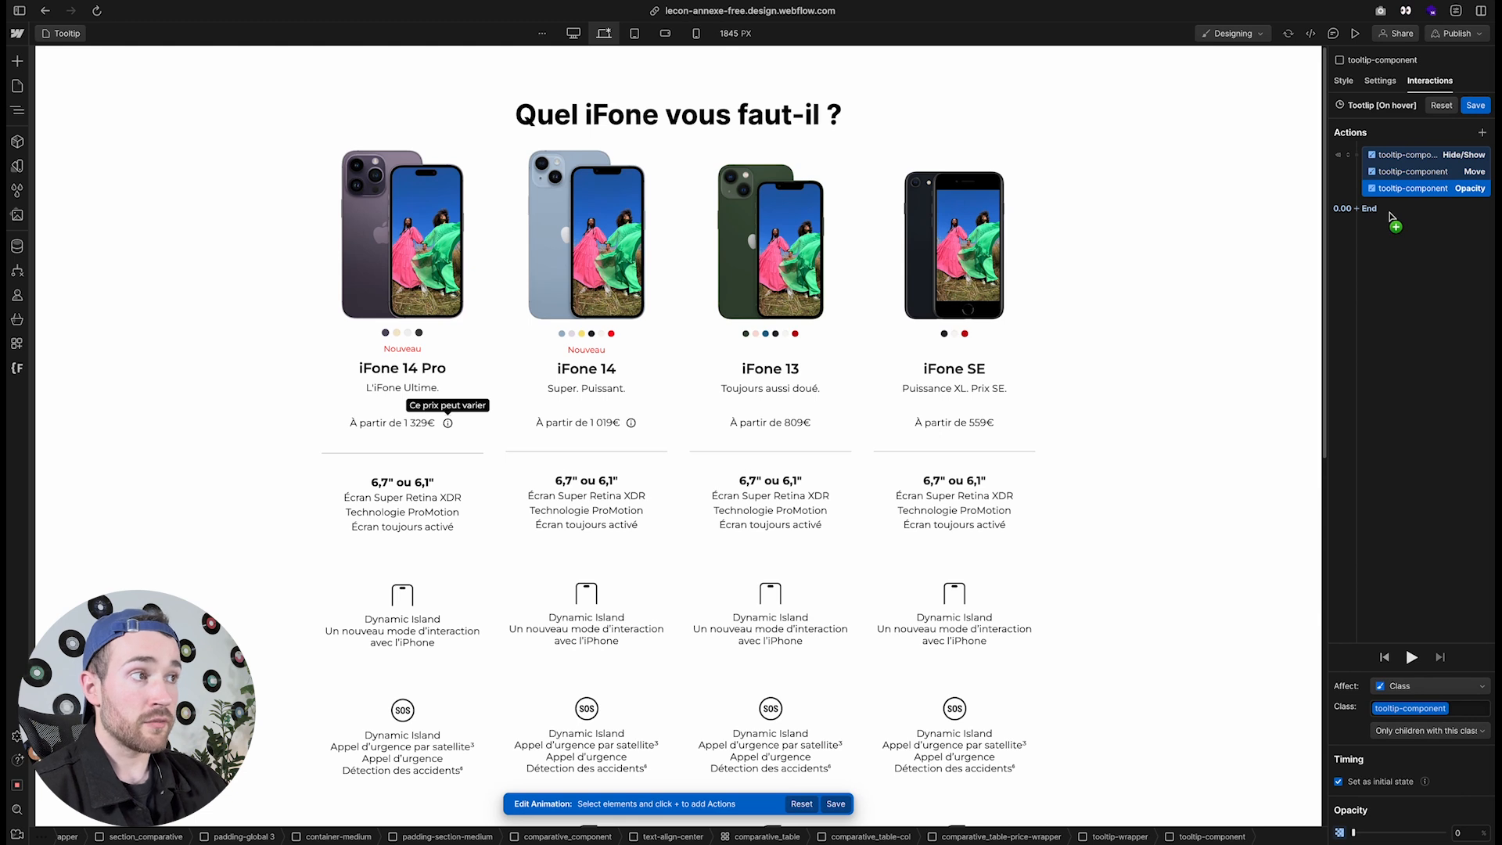
Add a second set of Hide/Show, Move and Opacity actions for the tooltip-component after the initial-state group
{"action": "left_click", "coordinate": [1391, 213]}
{"action": "left_click", "coordinate": [1383, 501]}
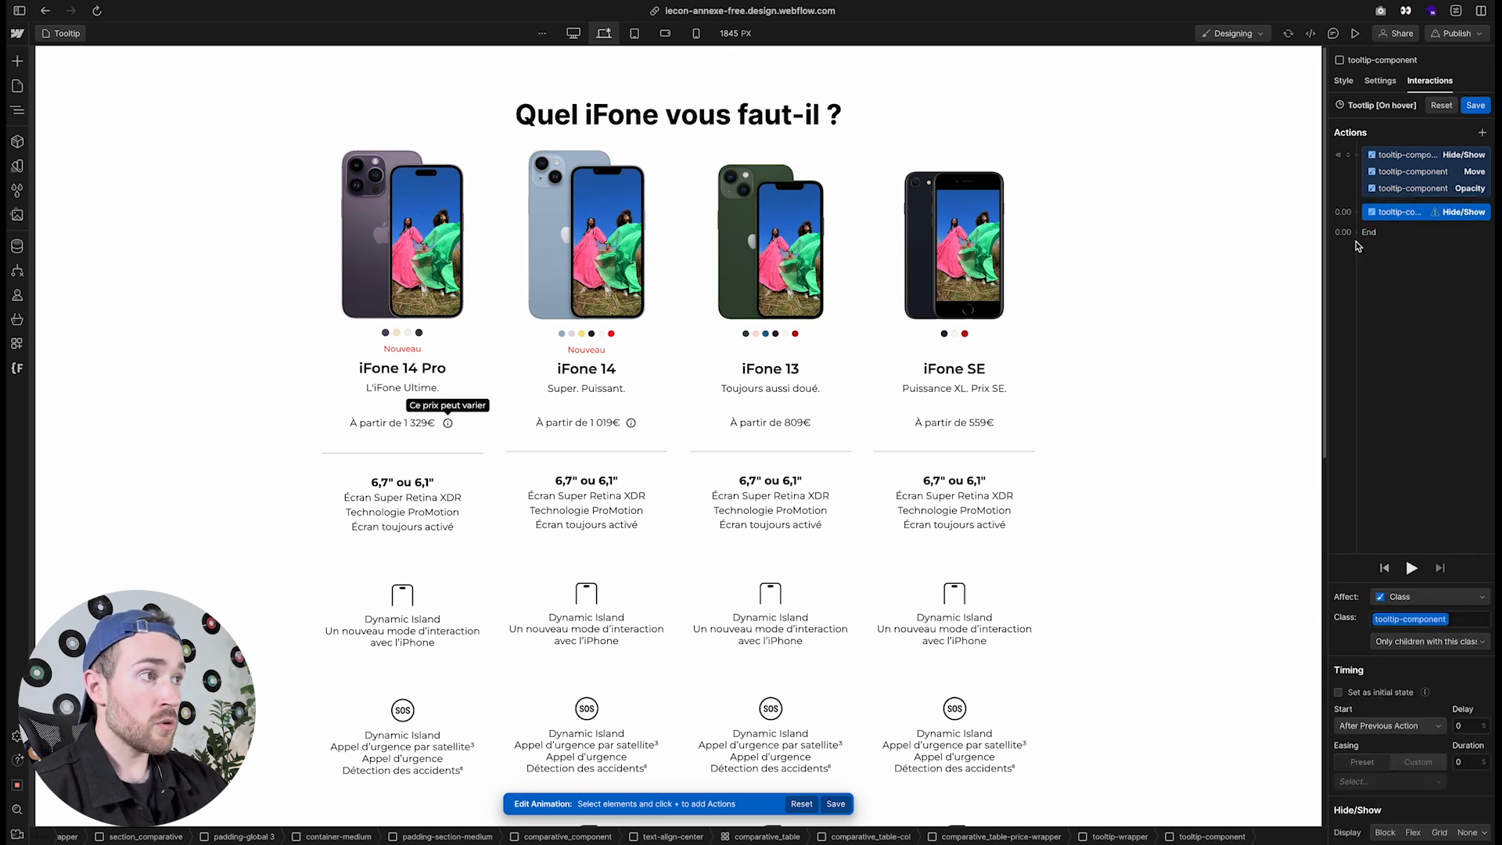
{"action": "left_click", "coordinate": [1354, 212]}
{"action": "left_click", "coordinate": [1387, 374]}
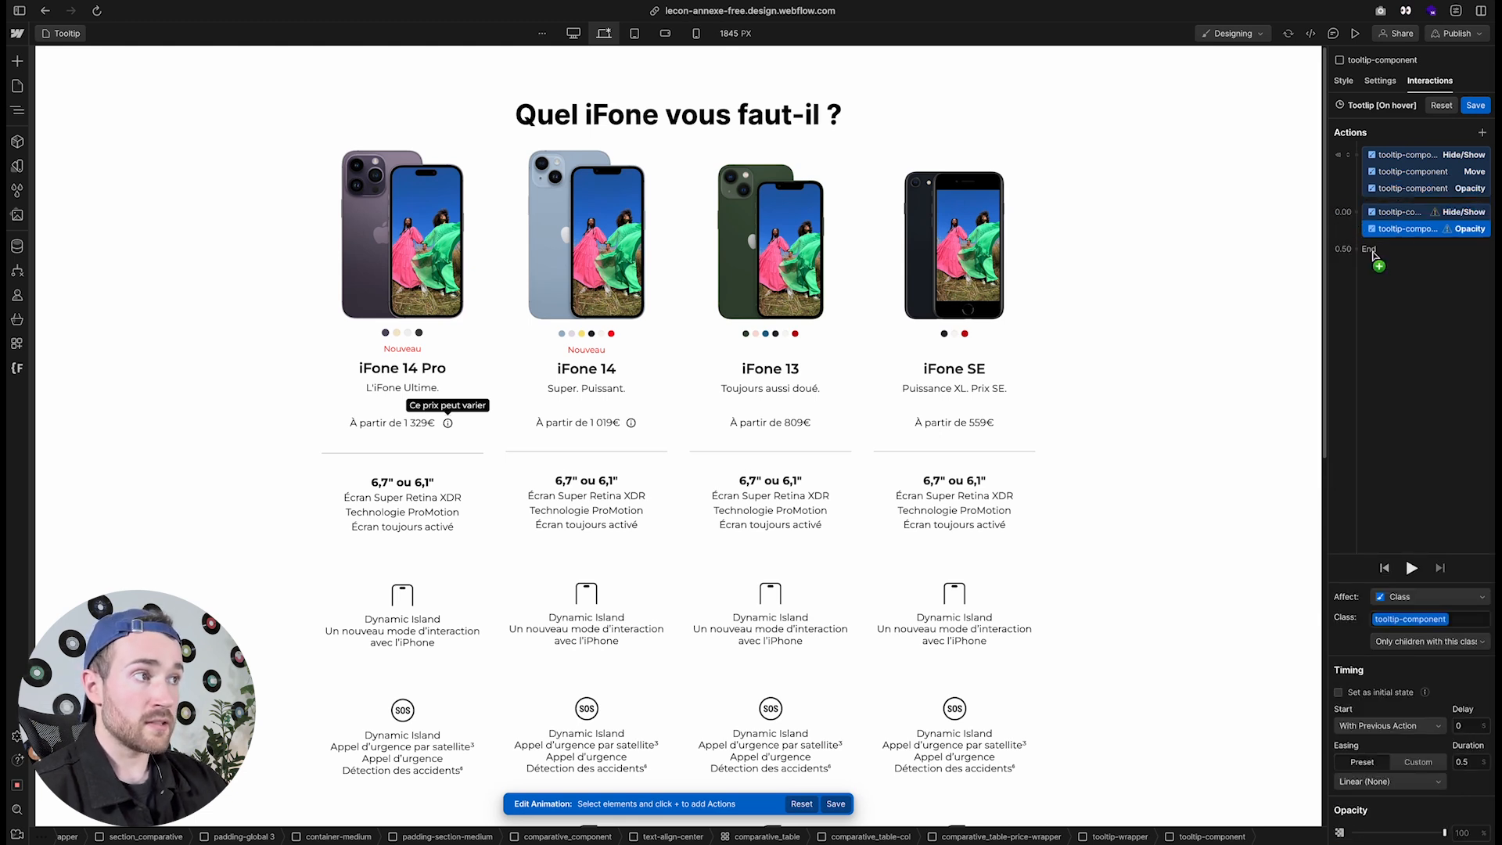
{"action": "left_click", "coordinate": [1354, 213]}
{"action": "left_click", "coordinate": [1381, 287]}
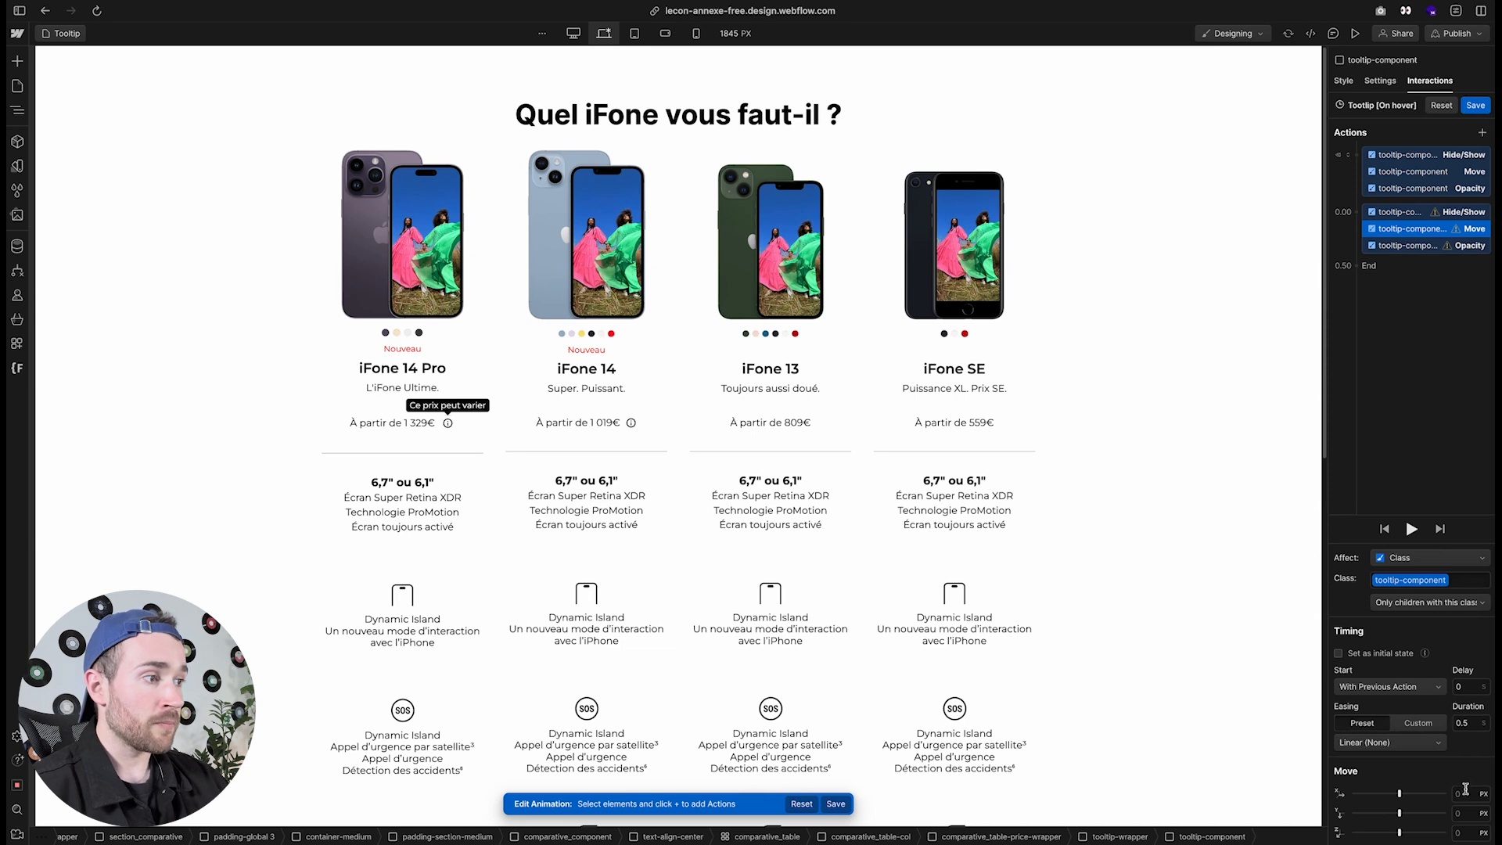
Set the second group's Move action to -5 px on Y and -50% on X
{"action": "left_click", "coordinate": [1465, 813]}
{"action": "type", "text": "-5"}
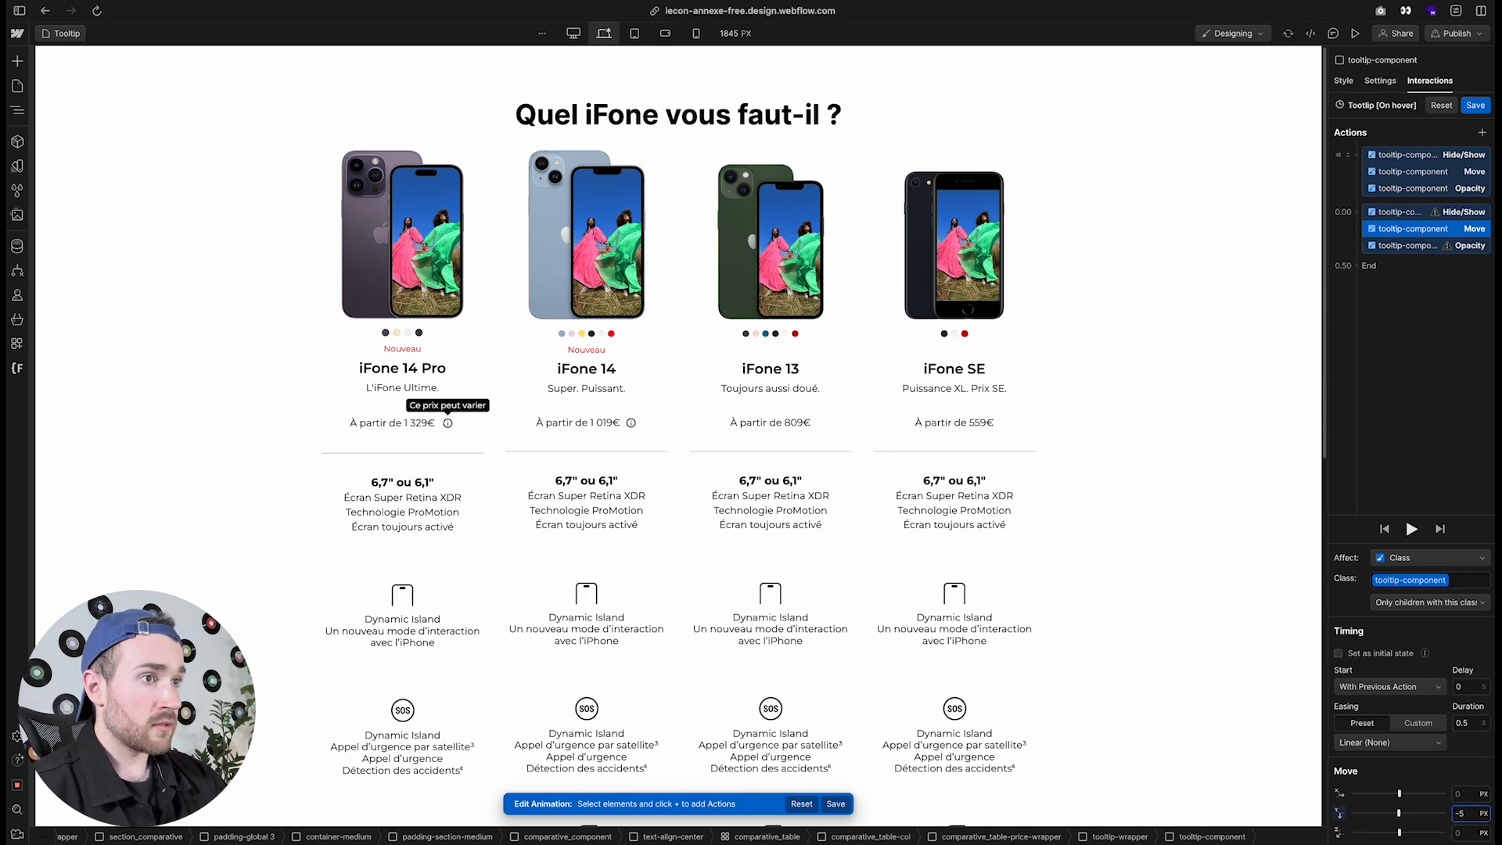
{"action": "left_click", "coordinate": [1462, 794]}
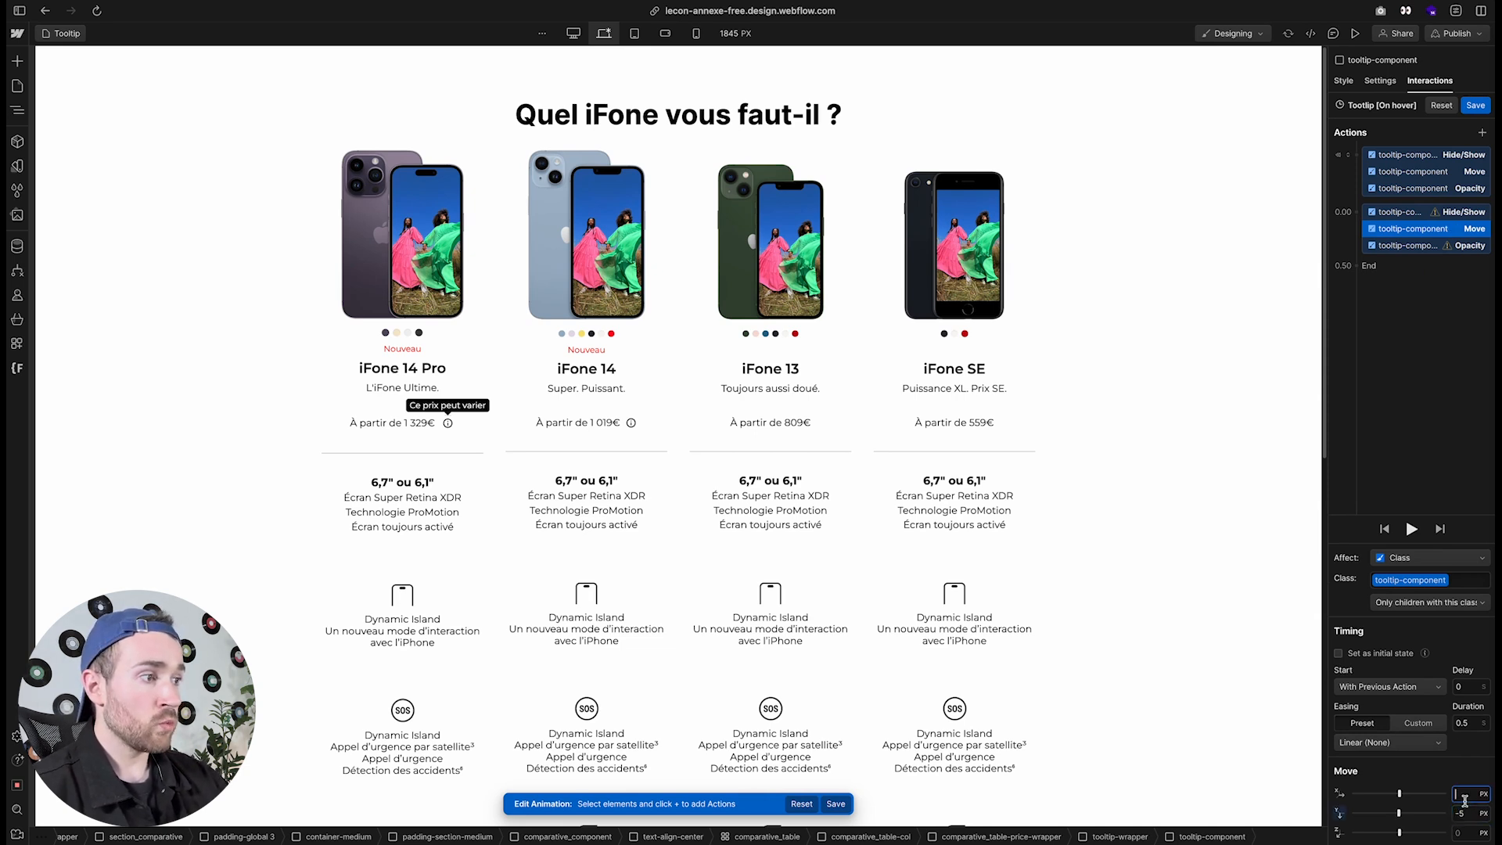
{"action": "type", "text": "-50"}
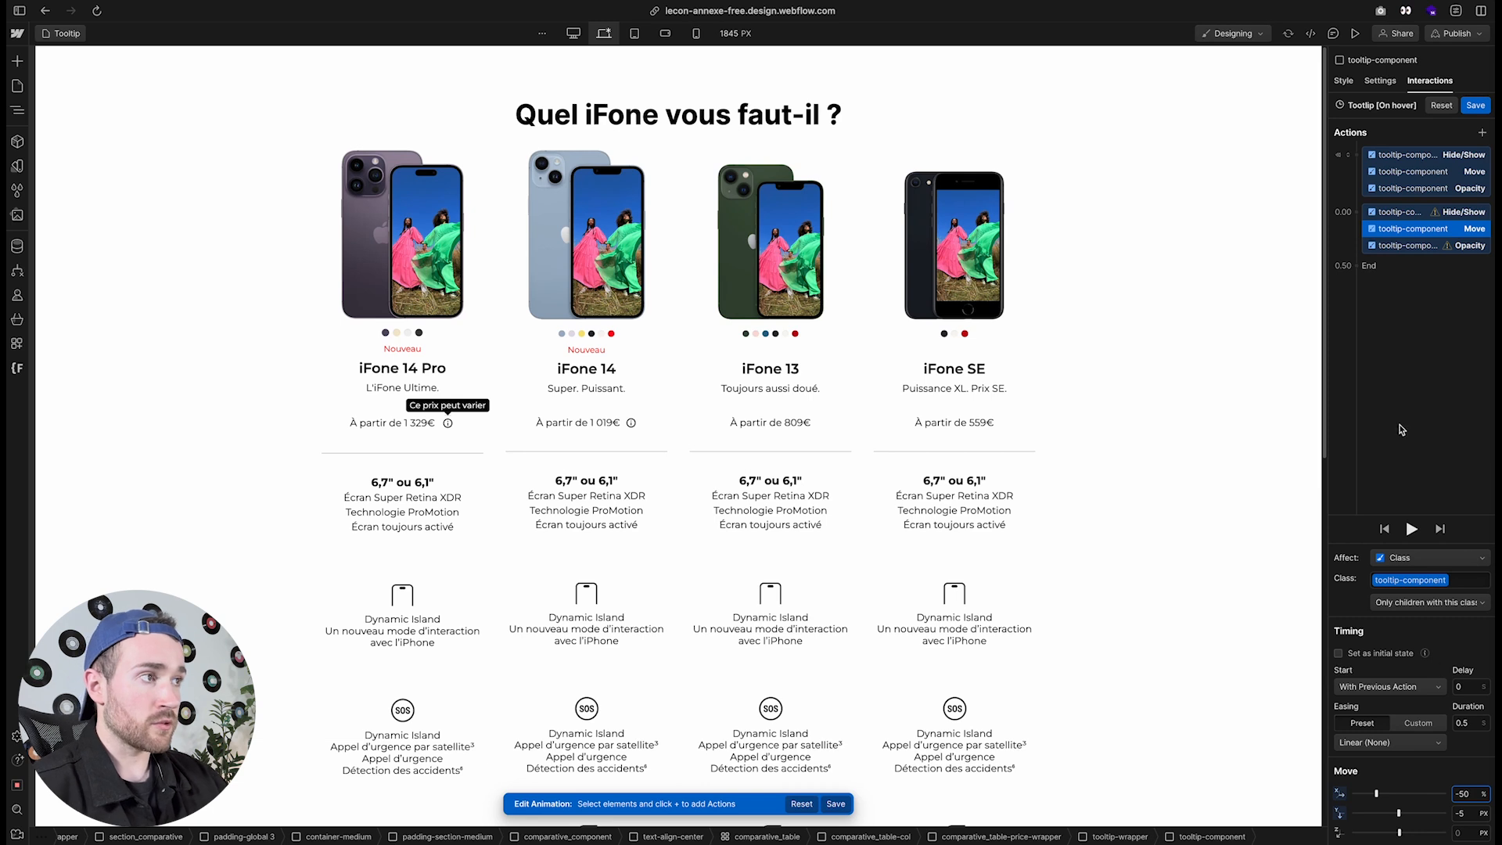
Set the second group's Hide/Show display to Block and its Opacity action to 100%
{"action": "left_click", "coordinate": [1439, 207]}
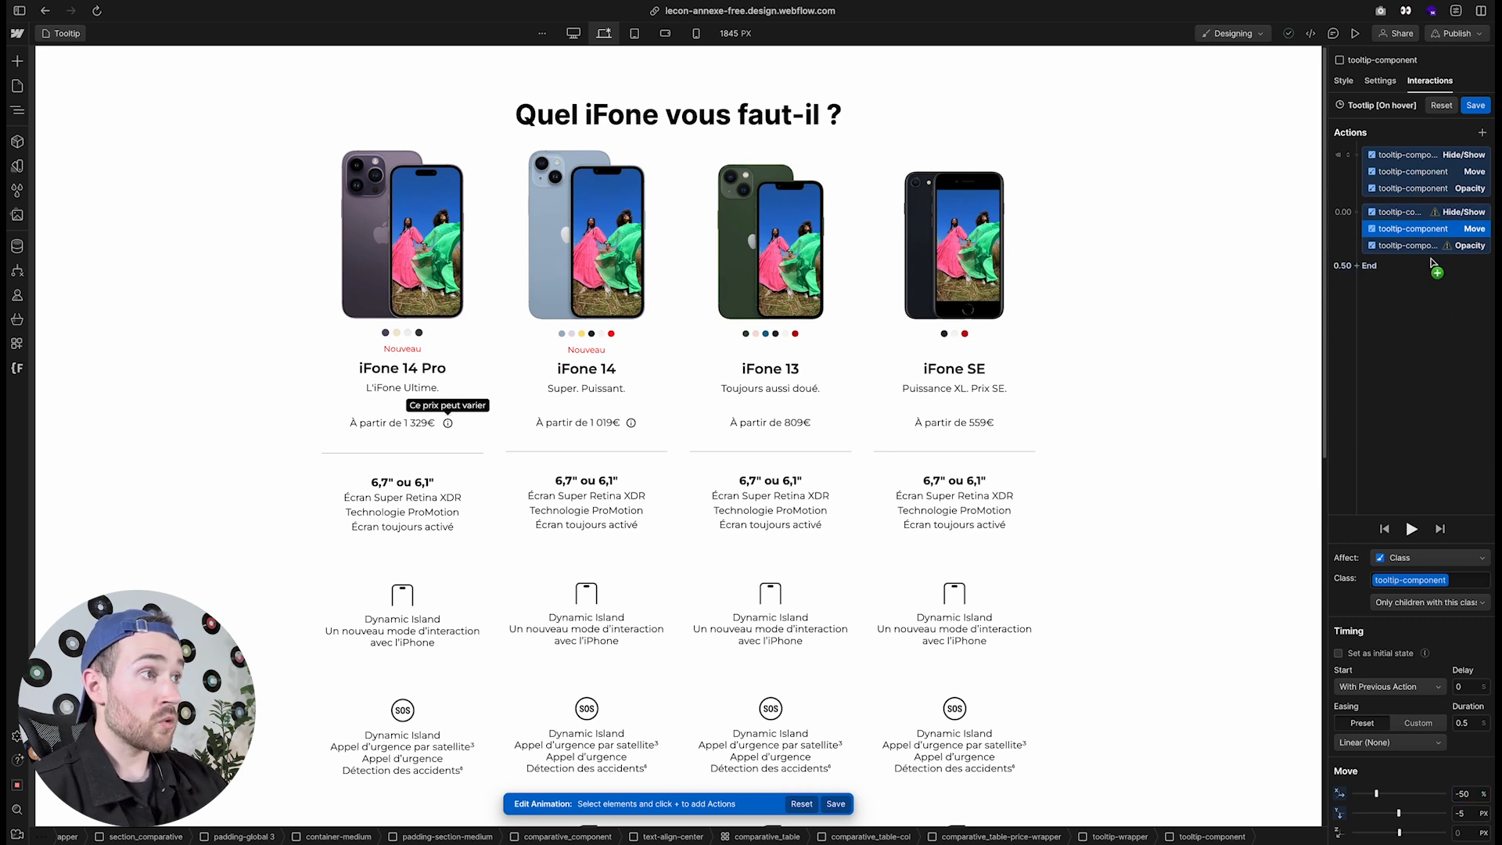
{"action": "left_click", "coordinate": [1415, 216]}
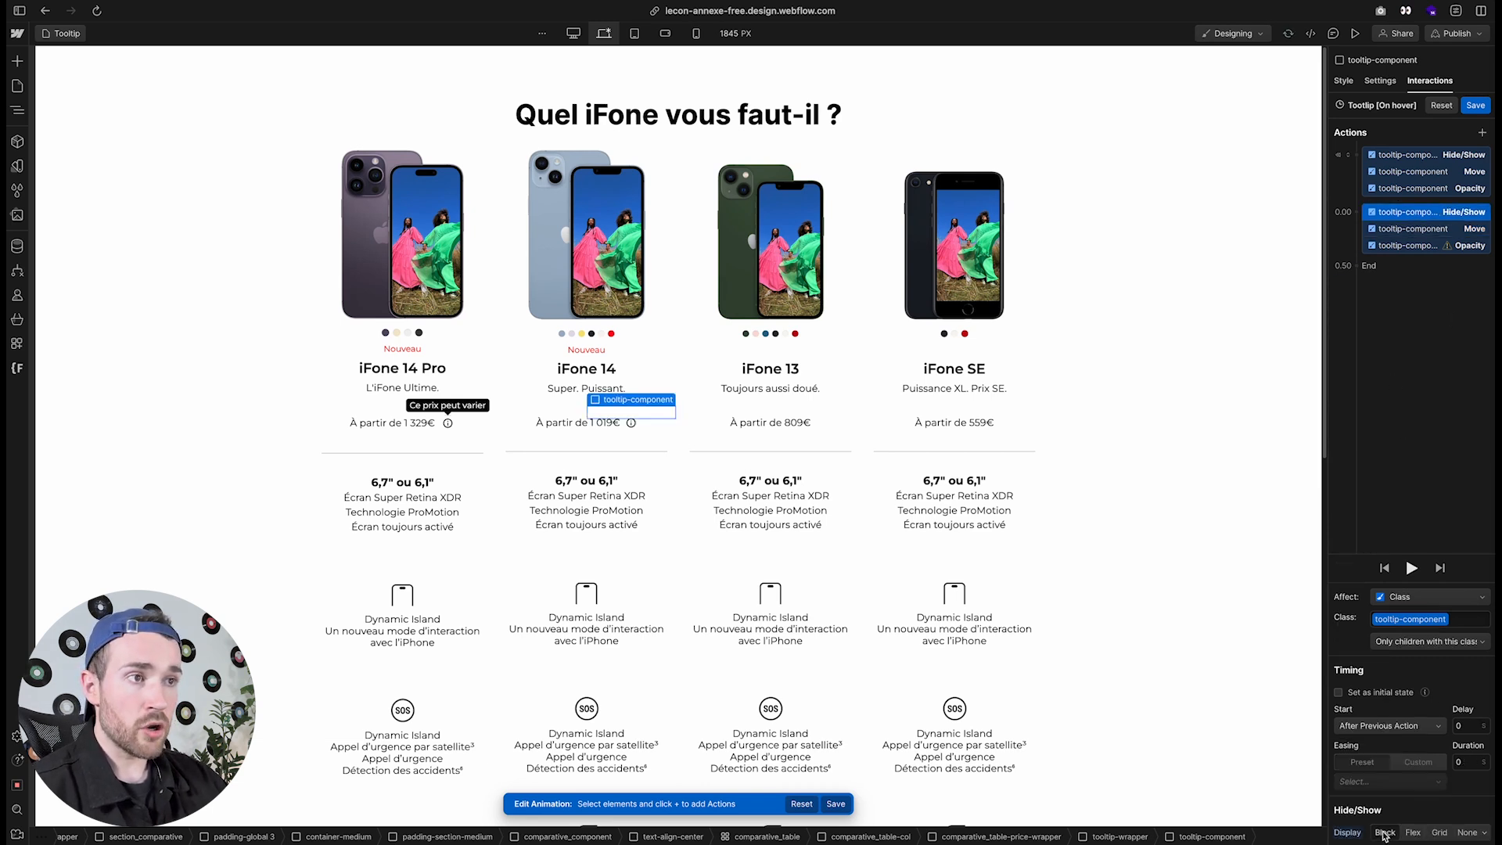
{"action": "left_click", "coordinate": [1447, 246]}
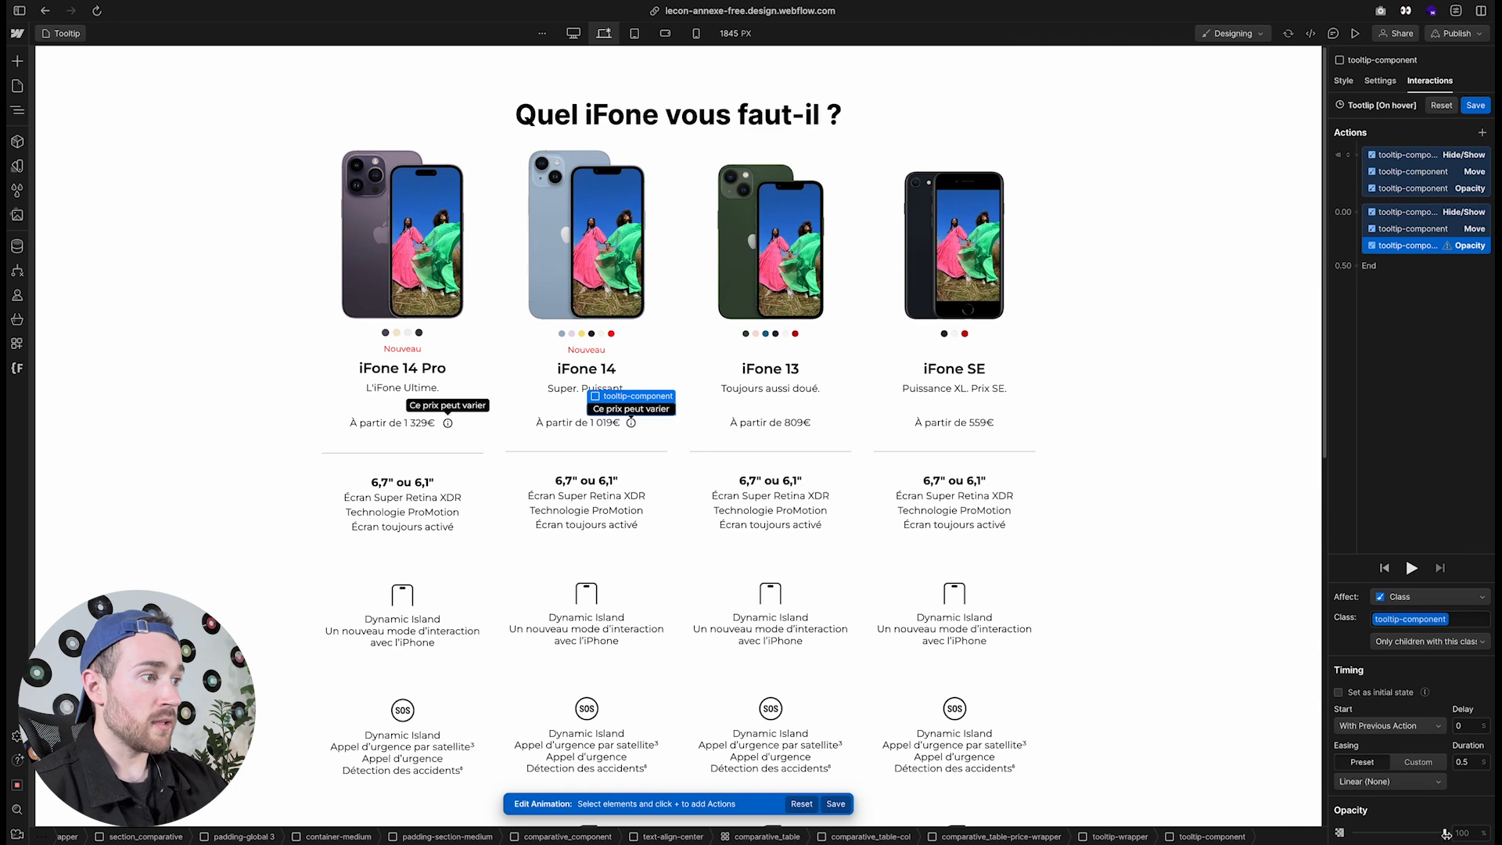
{"action": "mouse_move", "coordinate": [1444, 833]}
{"action": "left_mouse_down"}
{"action": "mouse_move", "coordinate": [1430, 833]}
{"action": "mouse_move", "coordinate": [1465, 834]}
{"action": "left_mouse_up"}
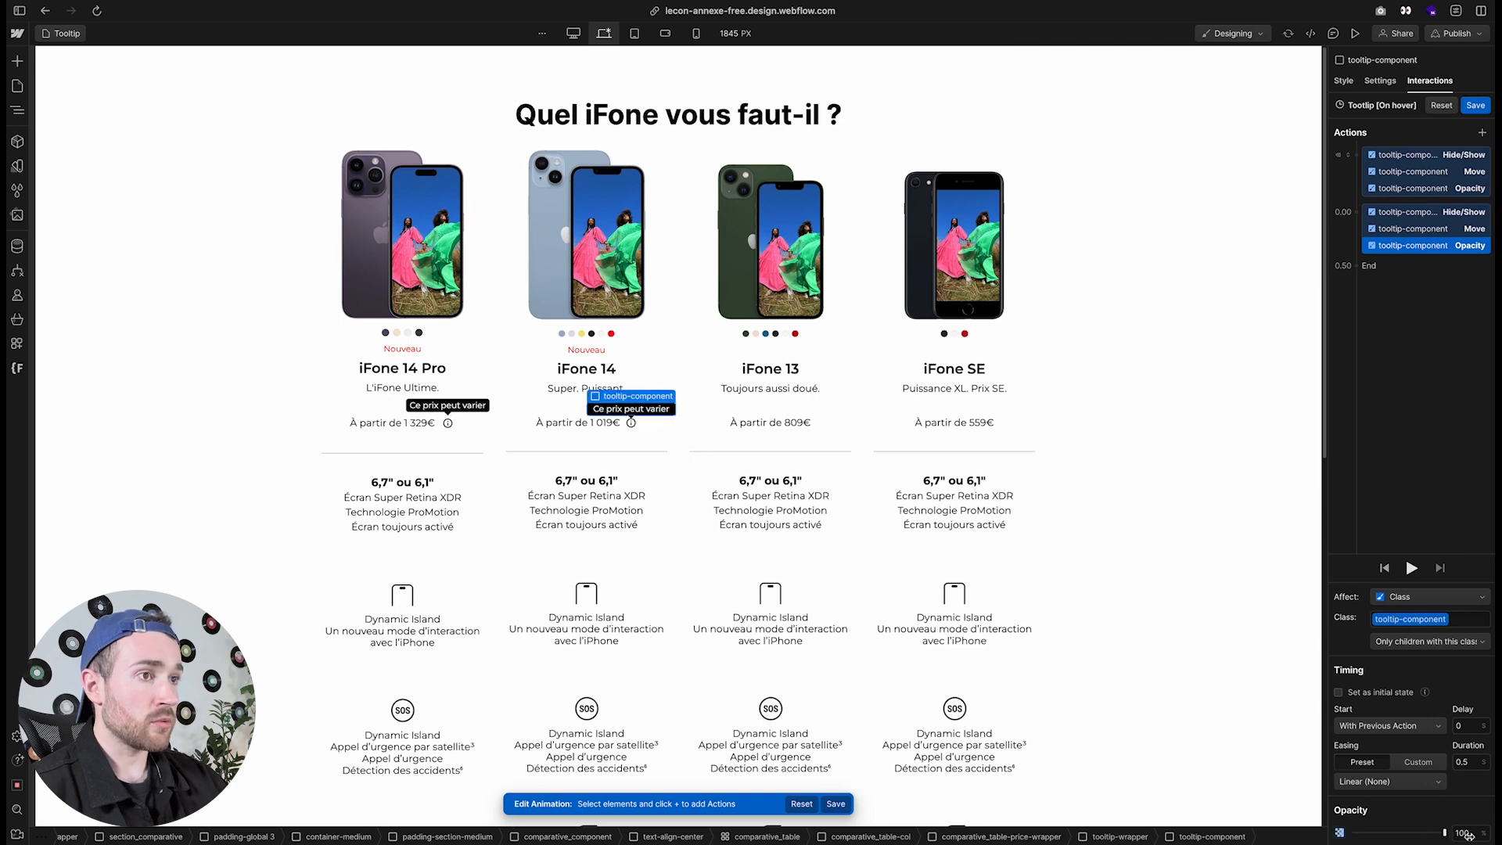
Reorder the second group so Move comes after Opacity, and set the Move action's Y offset to -9 px
{"action": "left_click", "coordinate": [1419, 230]}
{"action": "left_click_drag", "start_coordinate": [1420, 232], "coordinate": [1423, 249]}
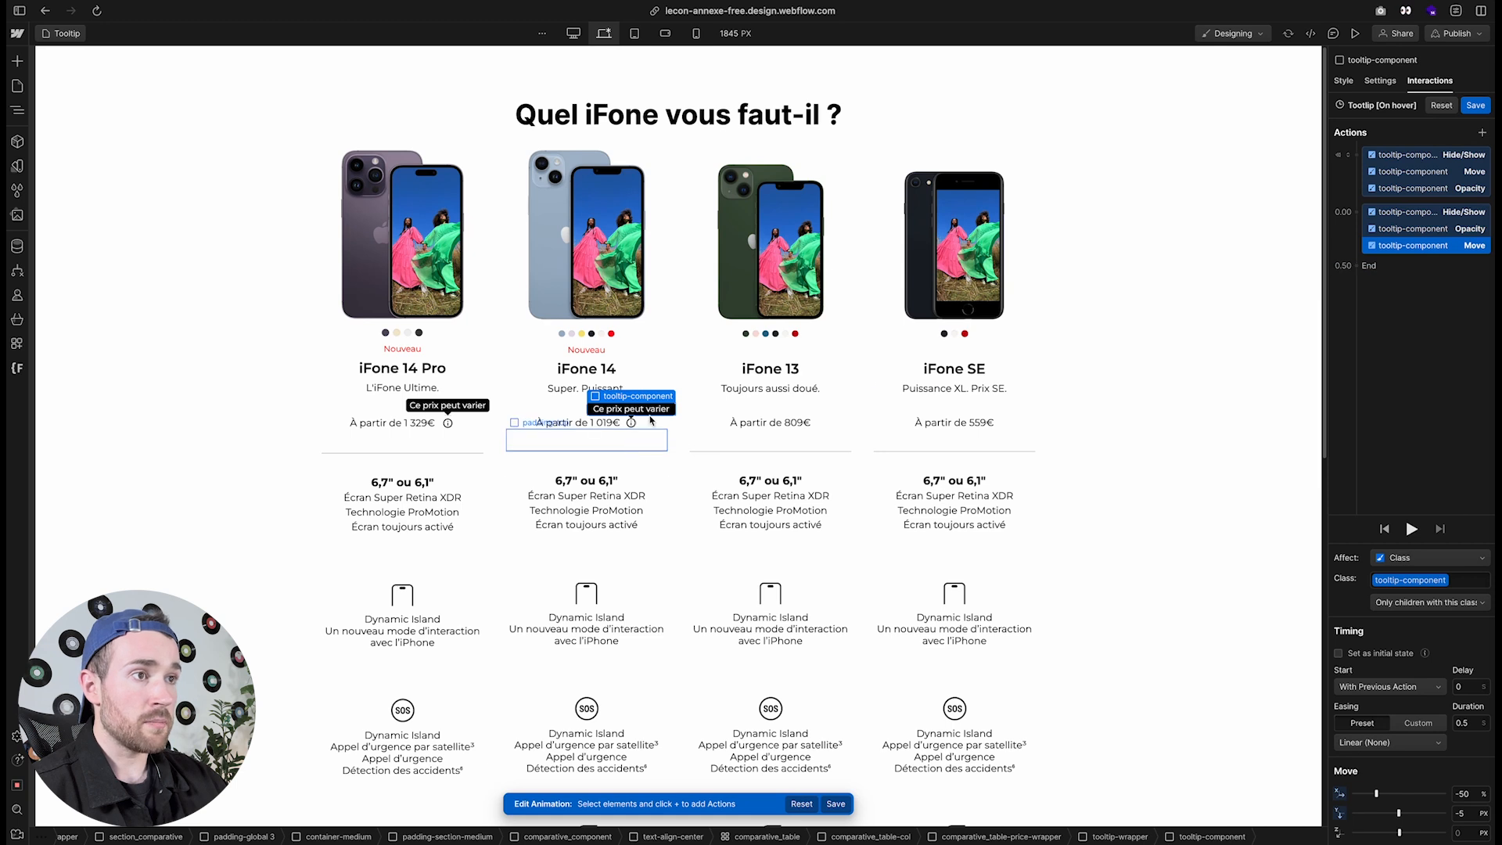
{"action": "left_click", "coordinate": [1461, 813]}
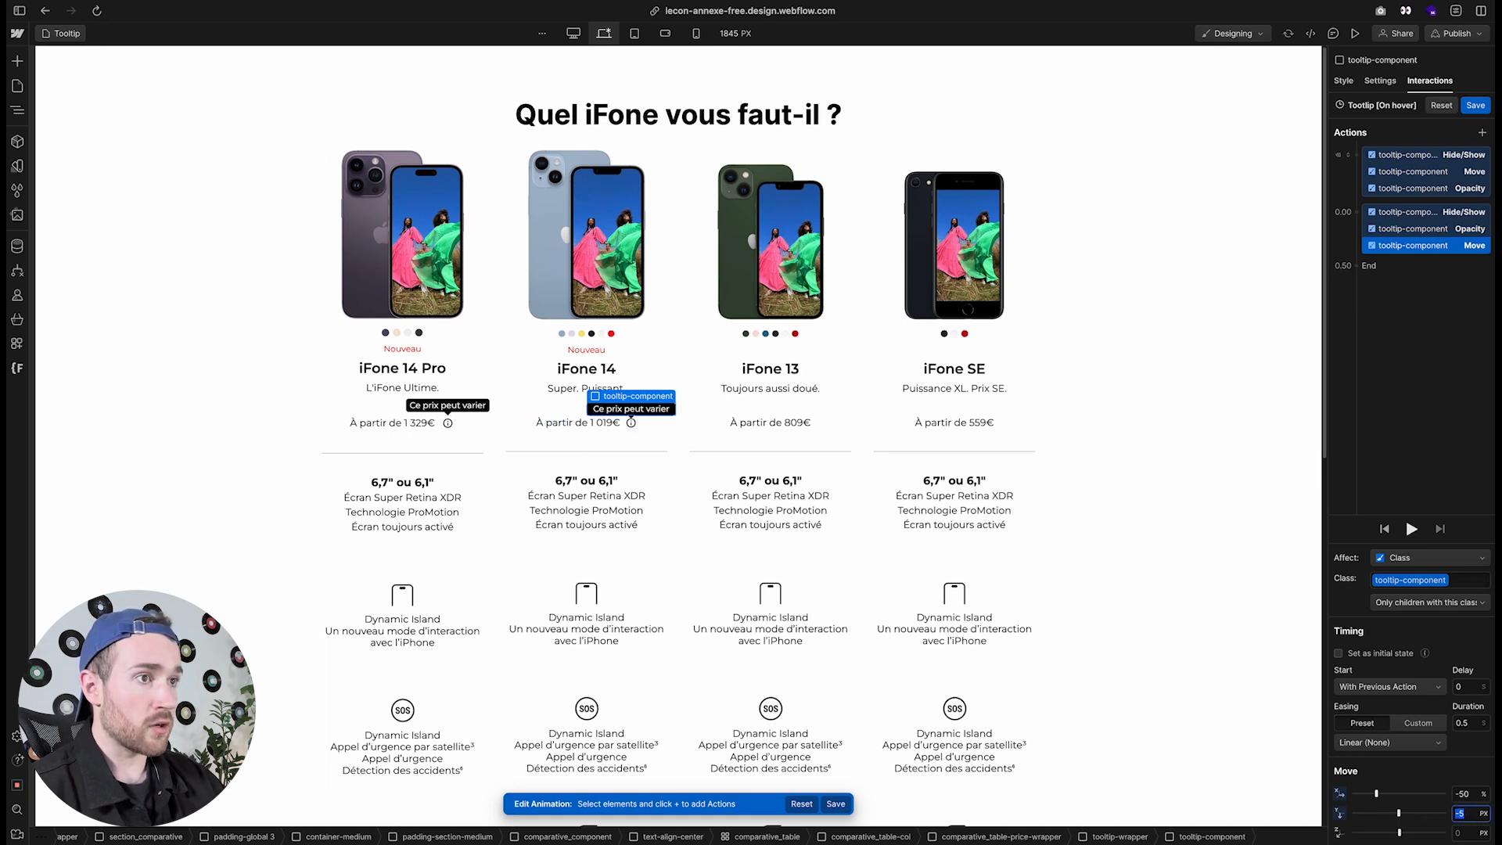
{"action": "key", "text": "Down"}
{"action": "key", "text": "Down"}
{"action": "key", "text": "Down"}
{"action": "key", "text": "Down"}
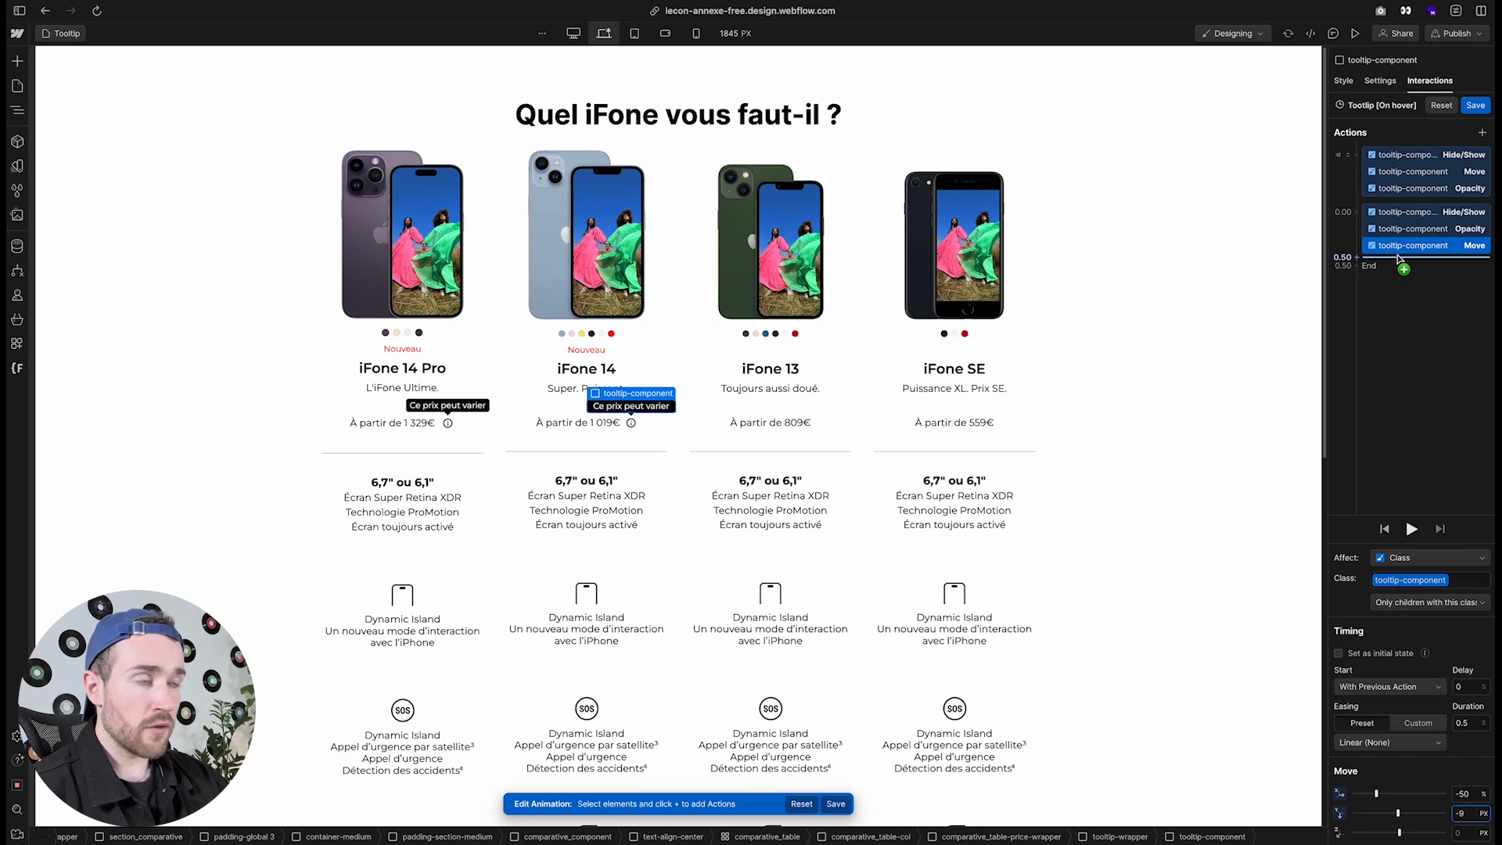
Set the second group's Opacity and Move actions to Ease easing with a 0.3 s duration, and save the hover animation after playing it
{"action": "left_click", "coordinate": [1421, 229]}
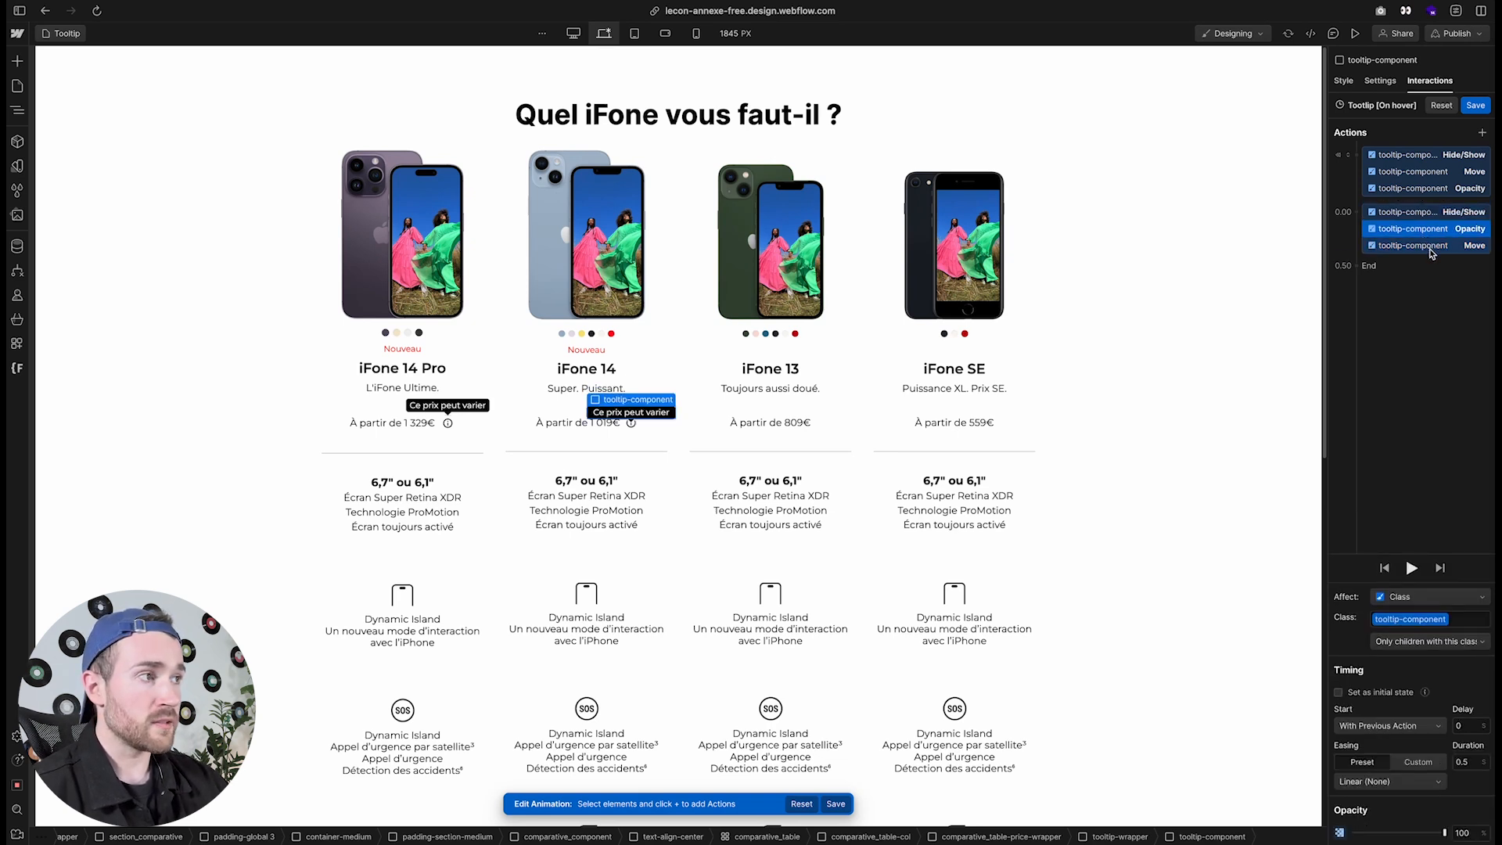
{"action": "left_click", "coordinate": [1428, 246], "text": "shift"}
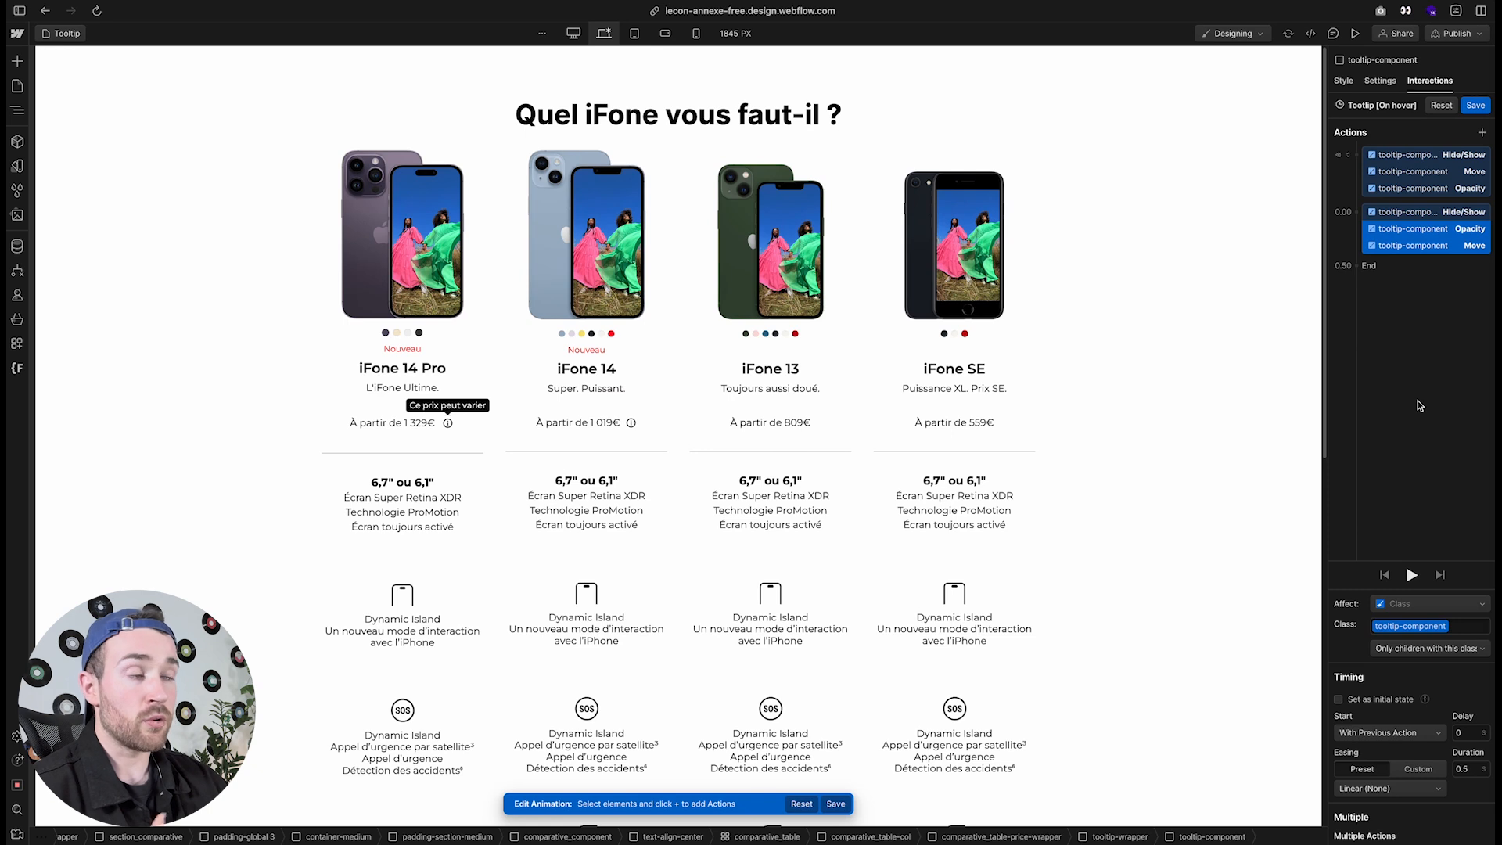
{"action": "left_click", "coordinate": [1399, 790]}
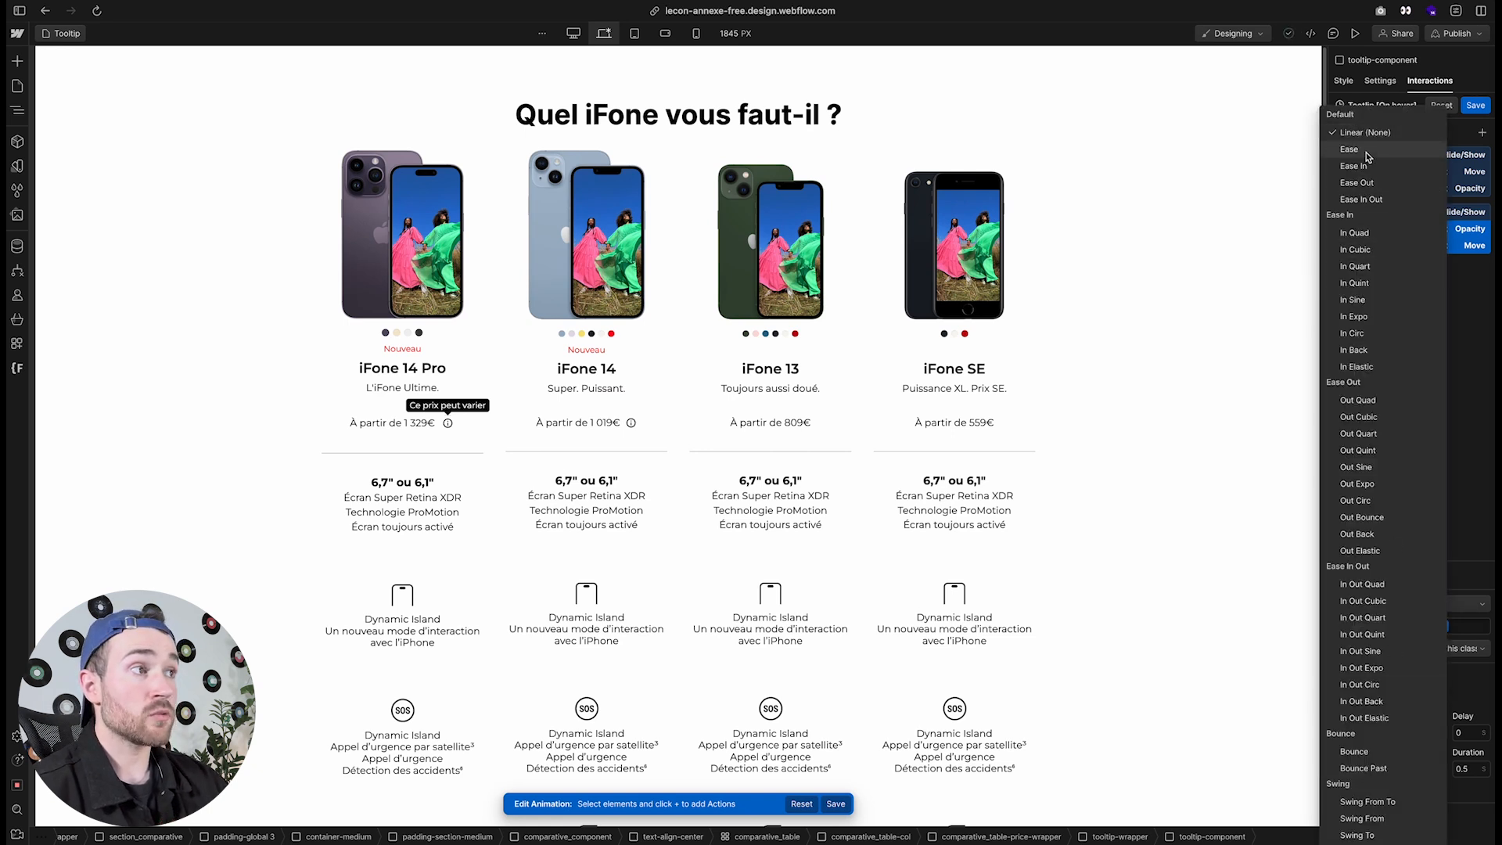
{"action": "left_click", "coordinate": [1349, 150]}
{"action": "left_click", "coordinate": [1464, 769]}
{"action": "type", "text": "0"}
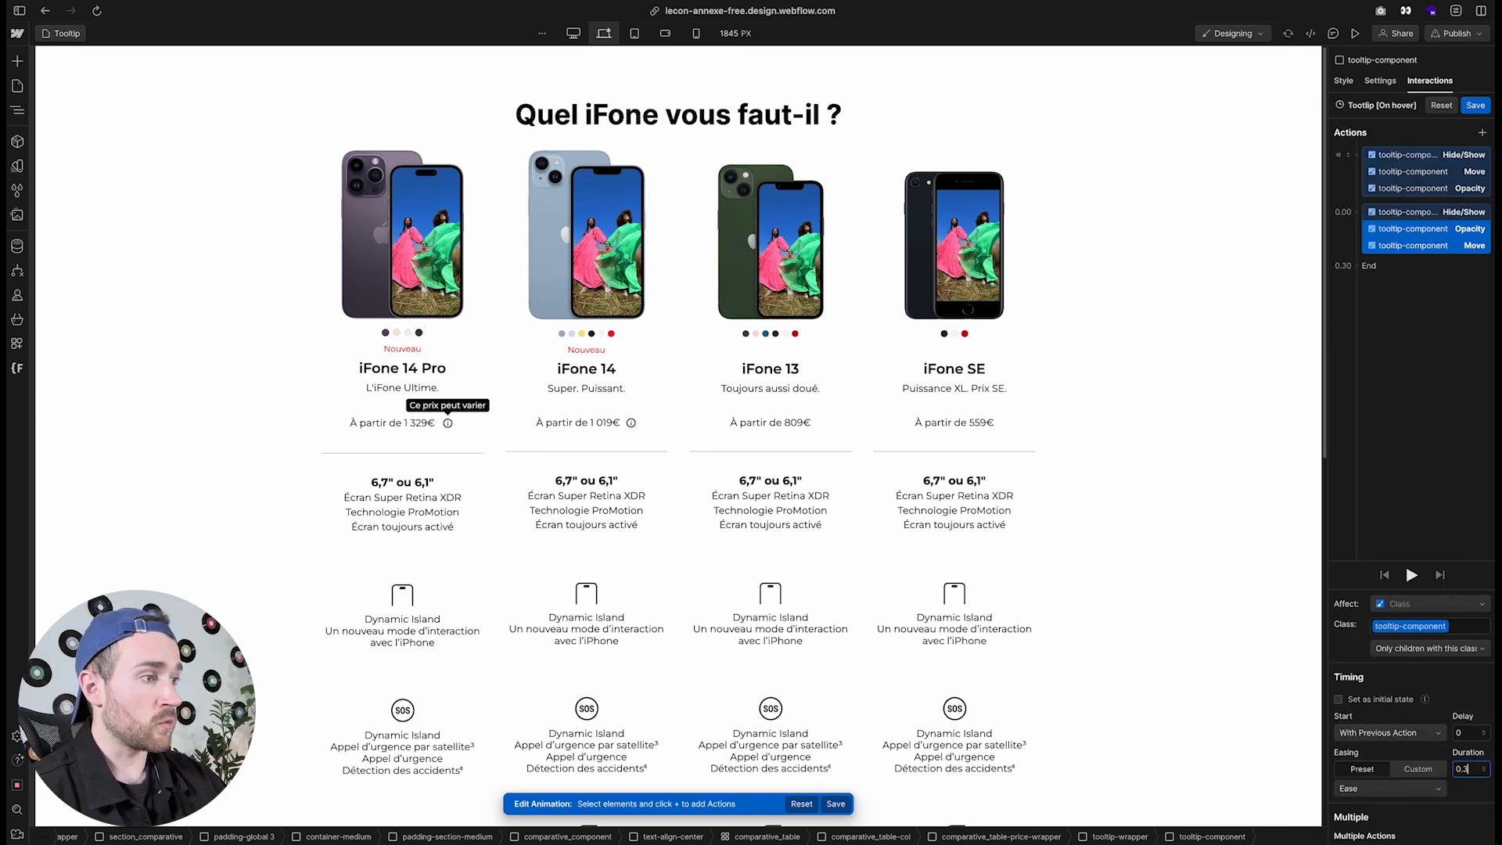
{"action": "left_click", "coordinate": [1410, 575]}
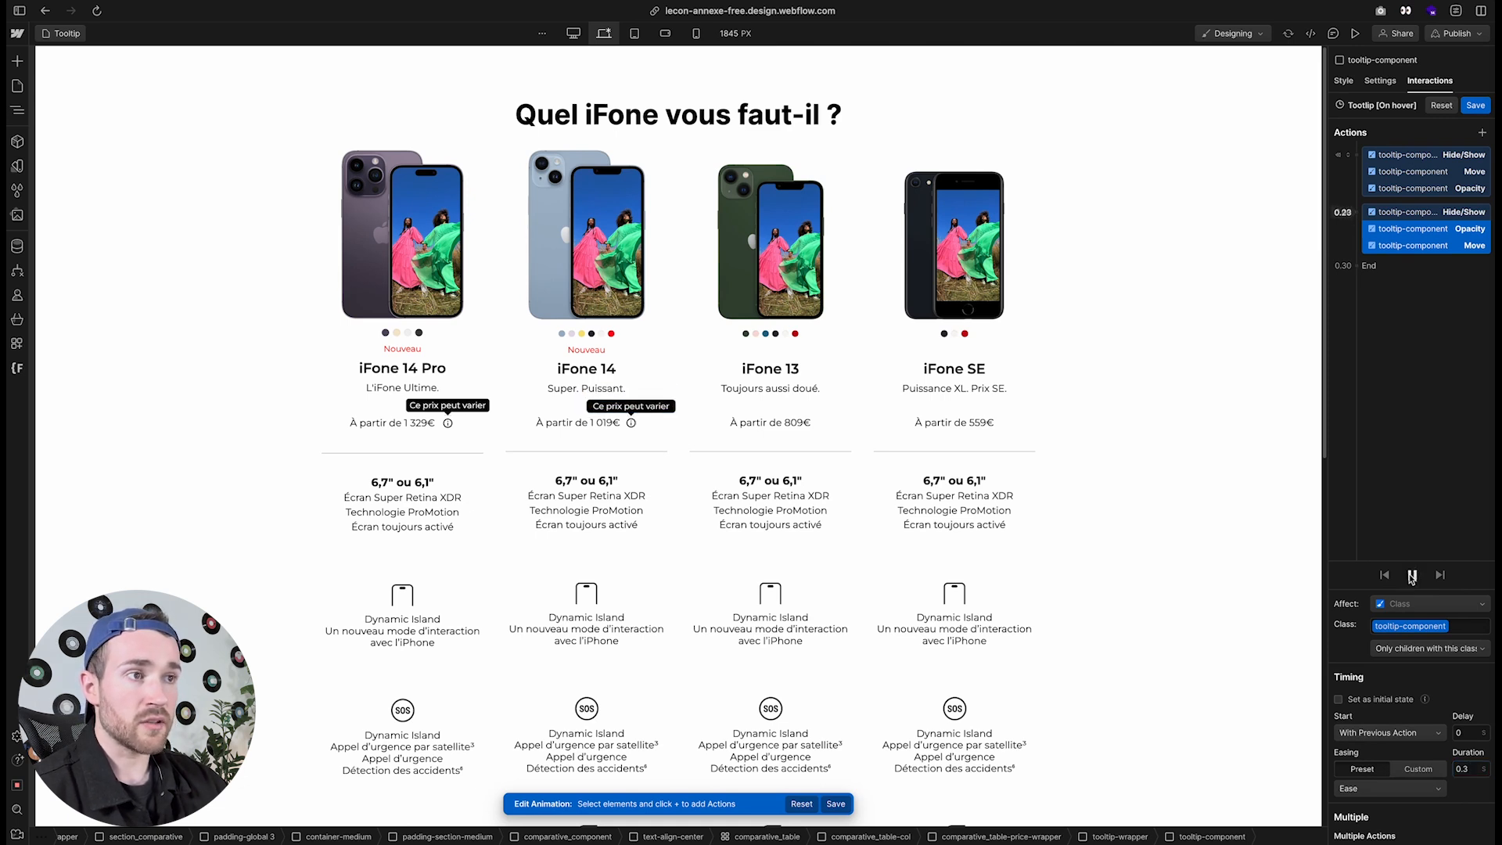
{"action": "left_click", "coordinate": [1472, 108]}
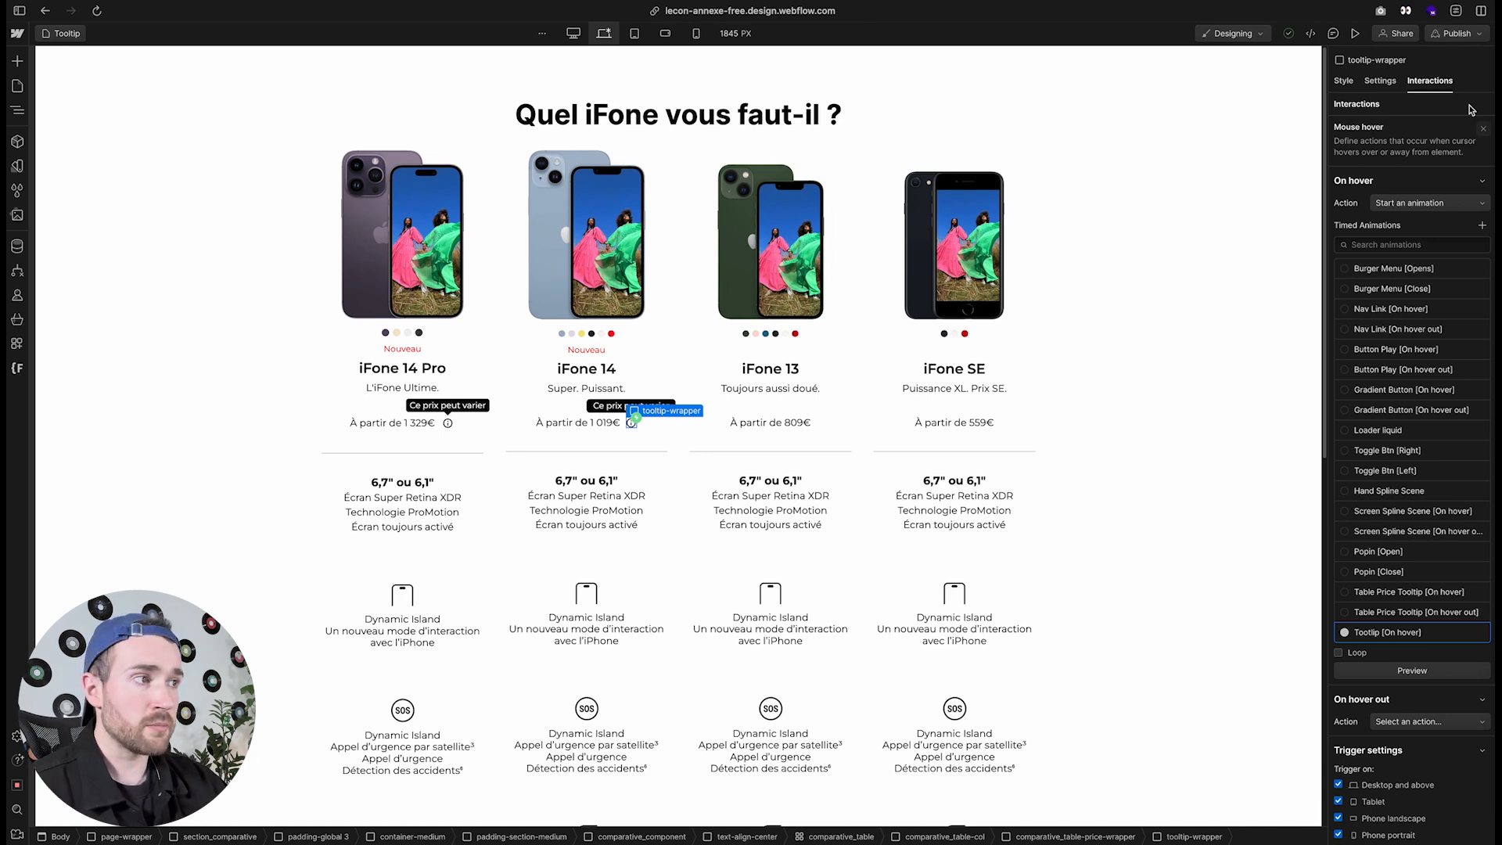
Set the tooltip-wrapper's hover-out action to Start an animation
{"action": "scroll", "coordinate": [1435, 563], "scroll_direction": "down", "scroll_amount": 1}
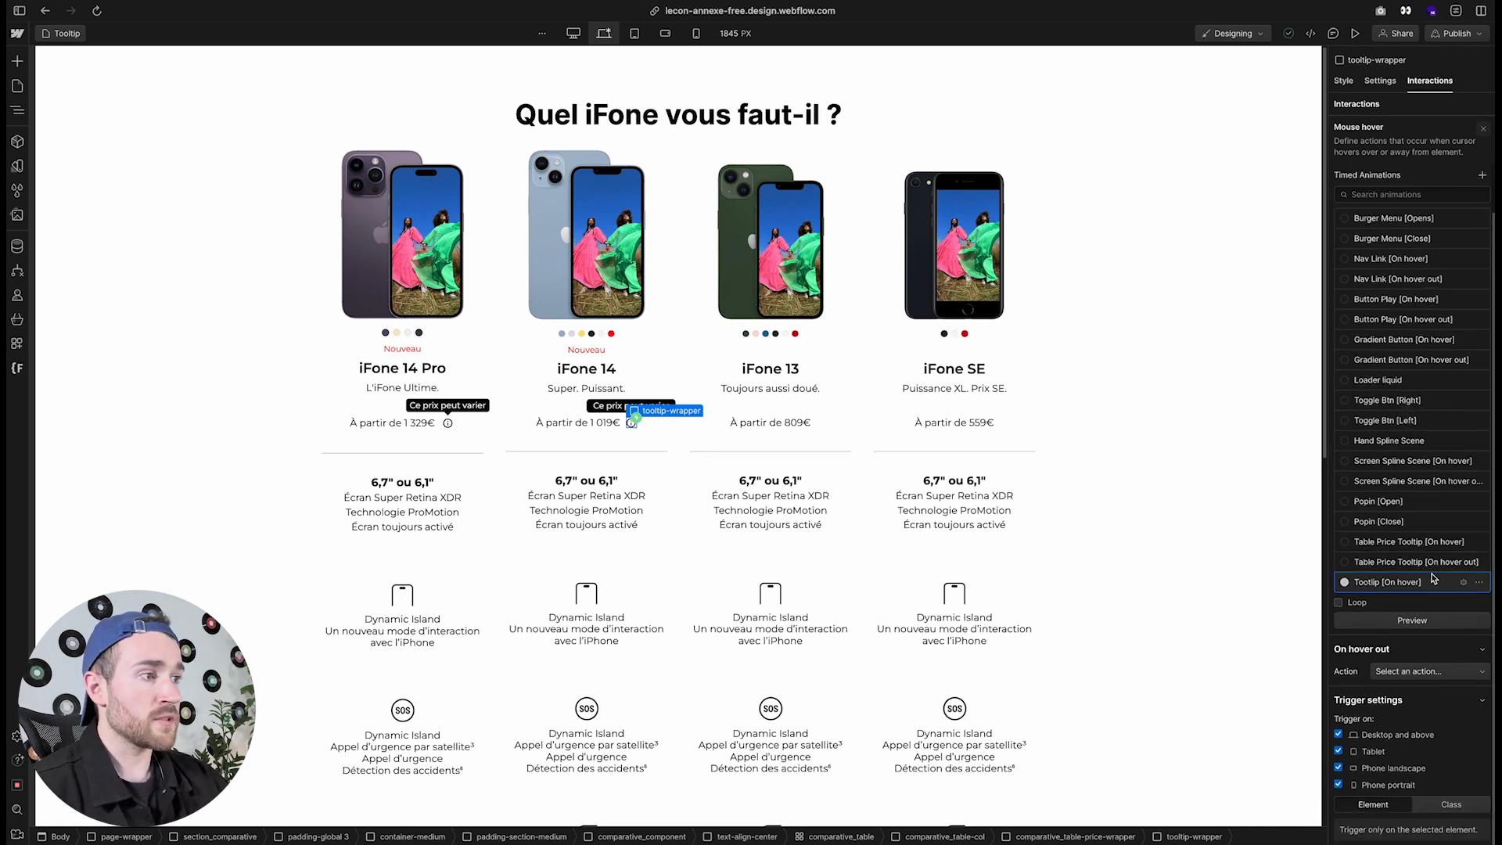
{"action": "left_click", "coordinate": [1416, 672]}
{"action": "left_click", "coordinate": [1412, 480]}
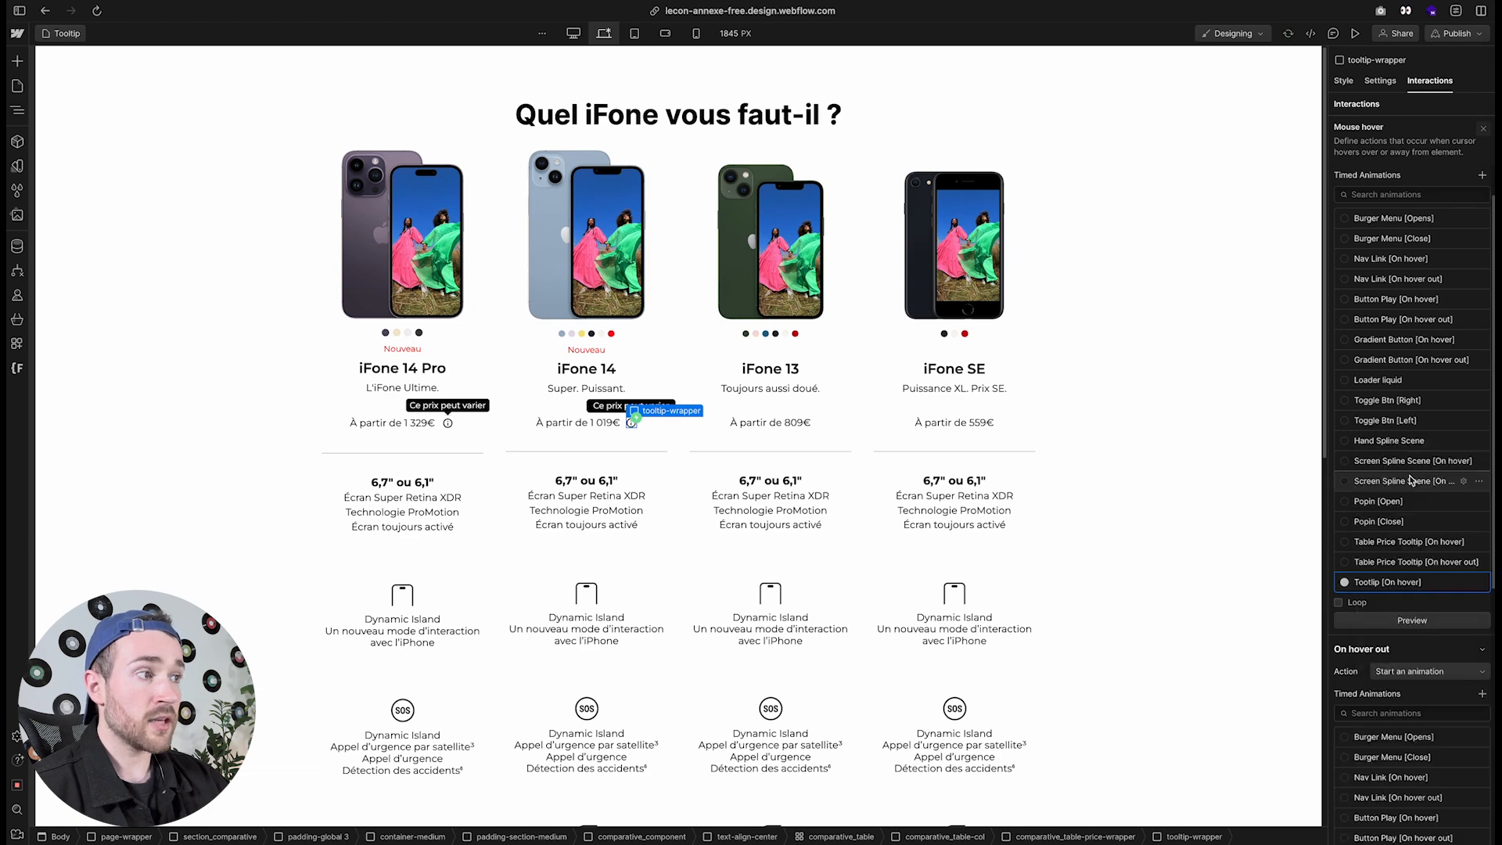
Duplicate the Tootlip [On hover] animation under the hover-out trigger and rename the copy as the hover-out version
{"action": "scroll", "coordinate": [1423, 595], "scroll_direction": "down", "scroll_amount": 6}
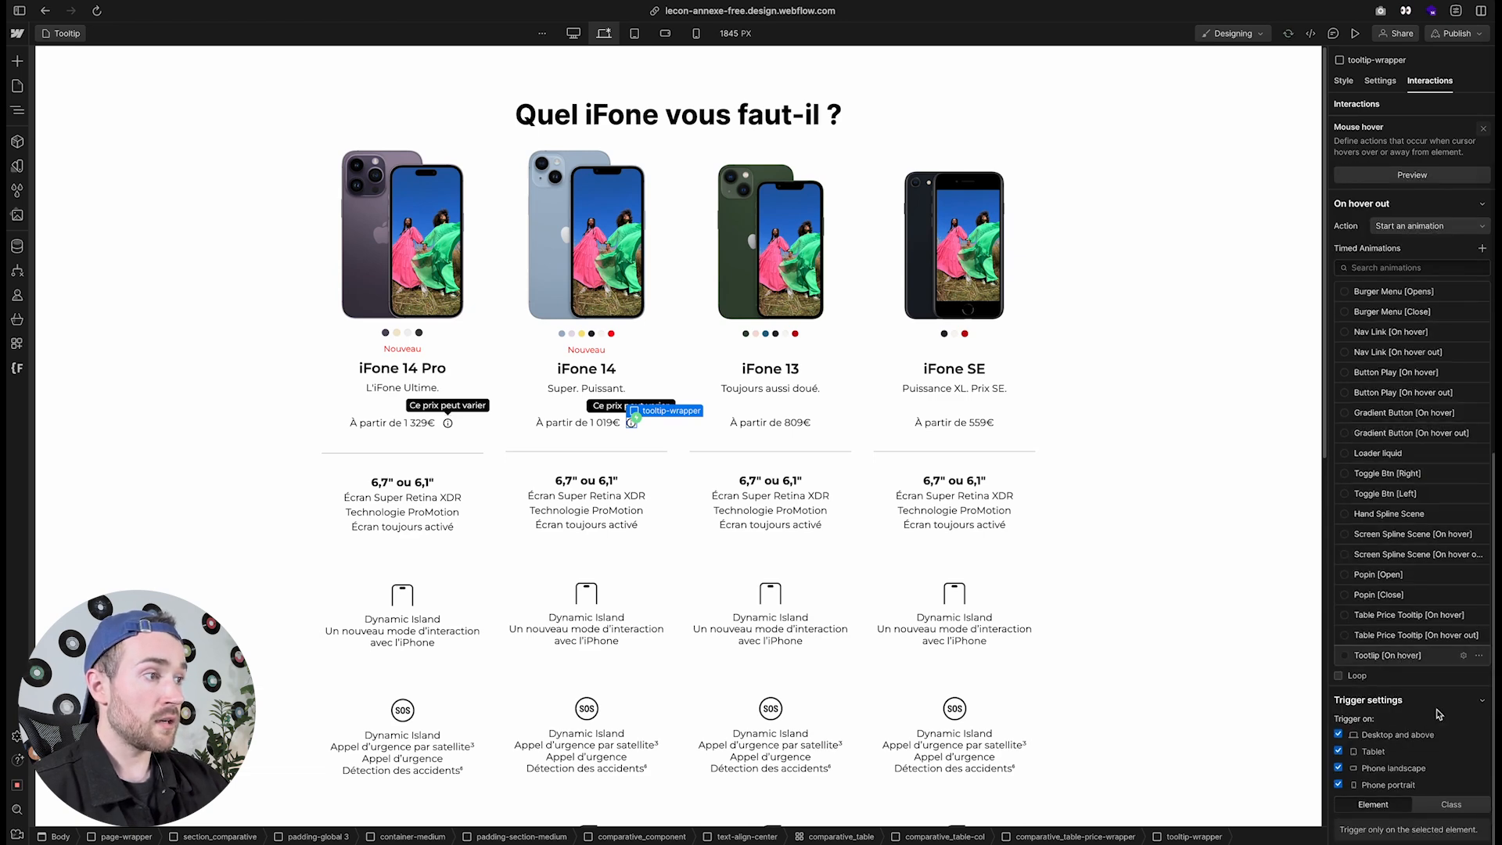
{"action": "scroll", "coordinate": [1439, 689], "scroll_direction": "down", "scroll_amount": 1}
{"action": "left_click", "coordinate": [1462, 631]}
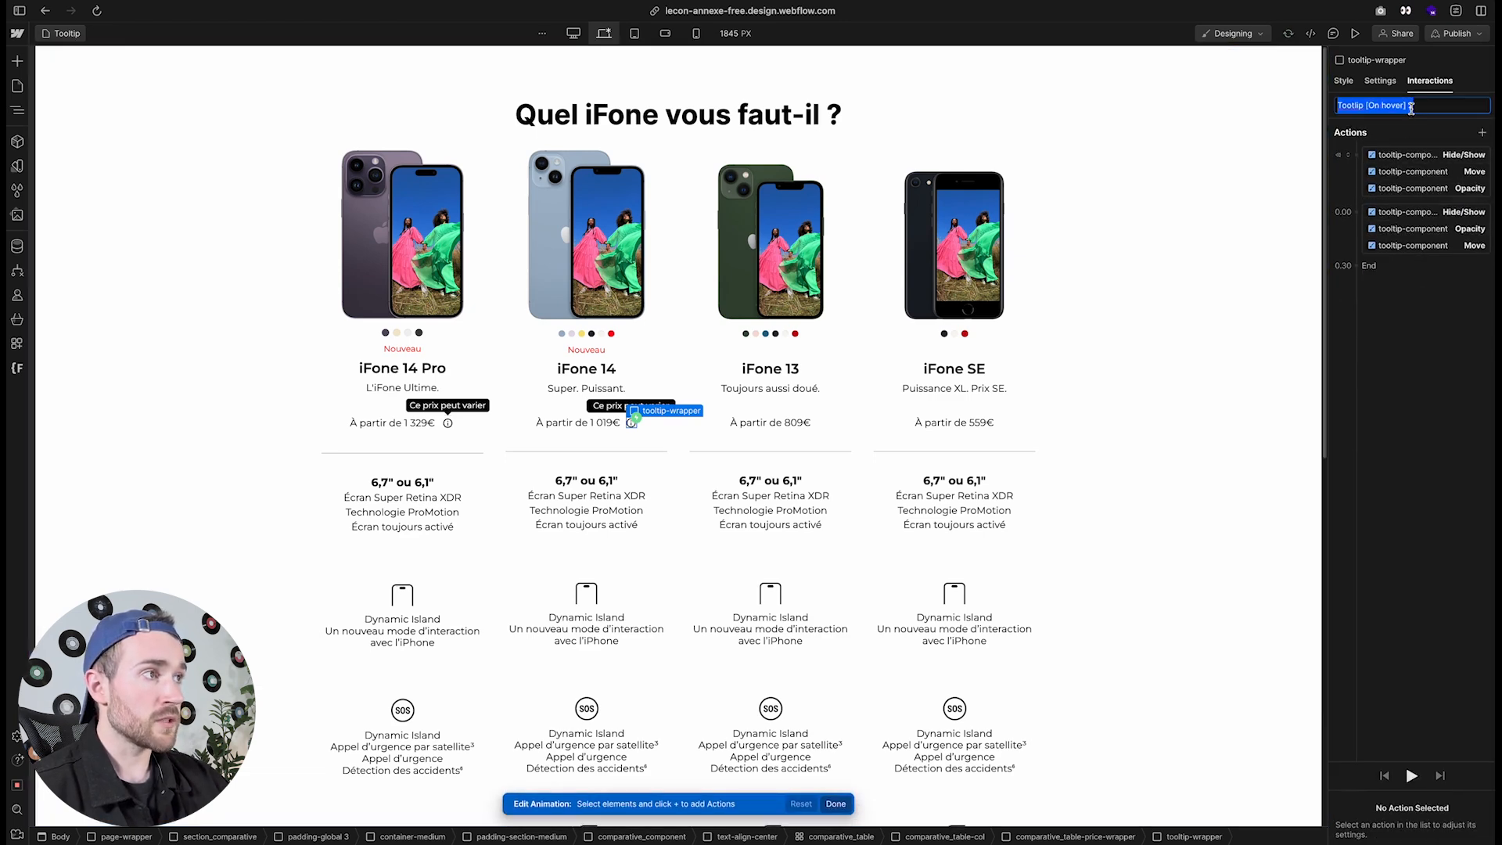
{"action": "left_click", "coordinate": [1433, 108]}
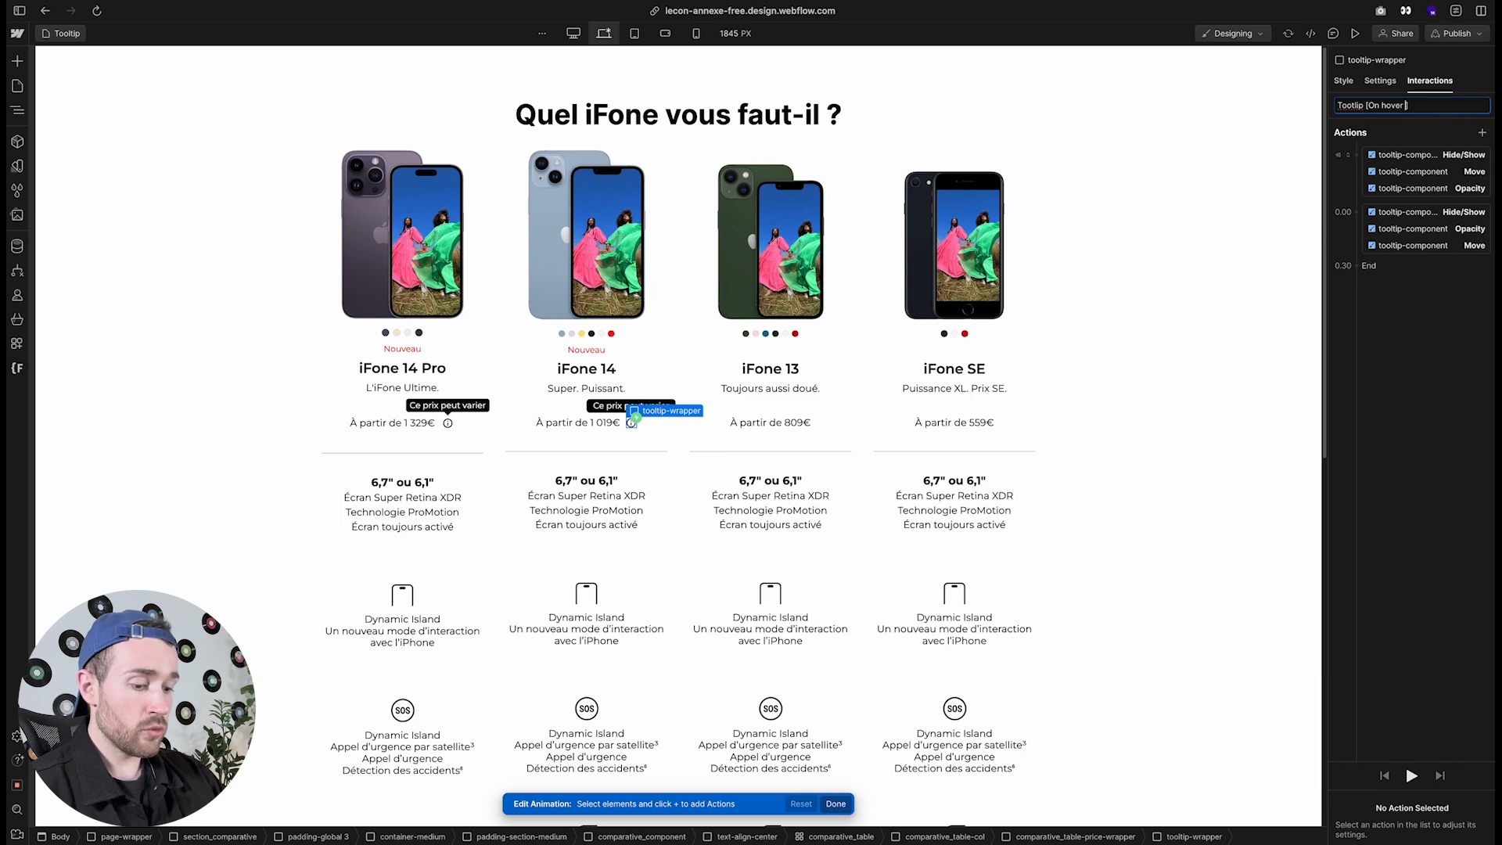
{"action": "key", "text": "Return"}
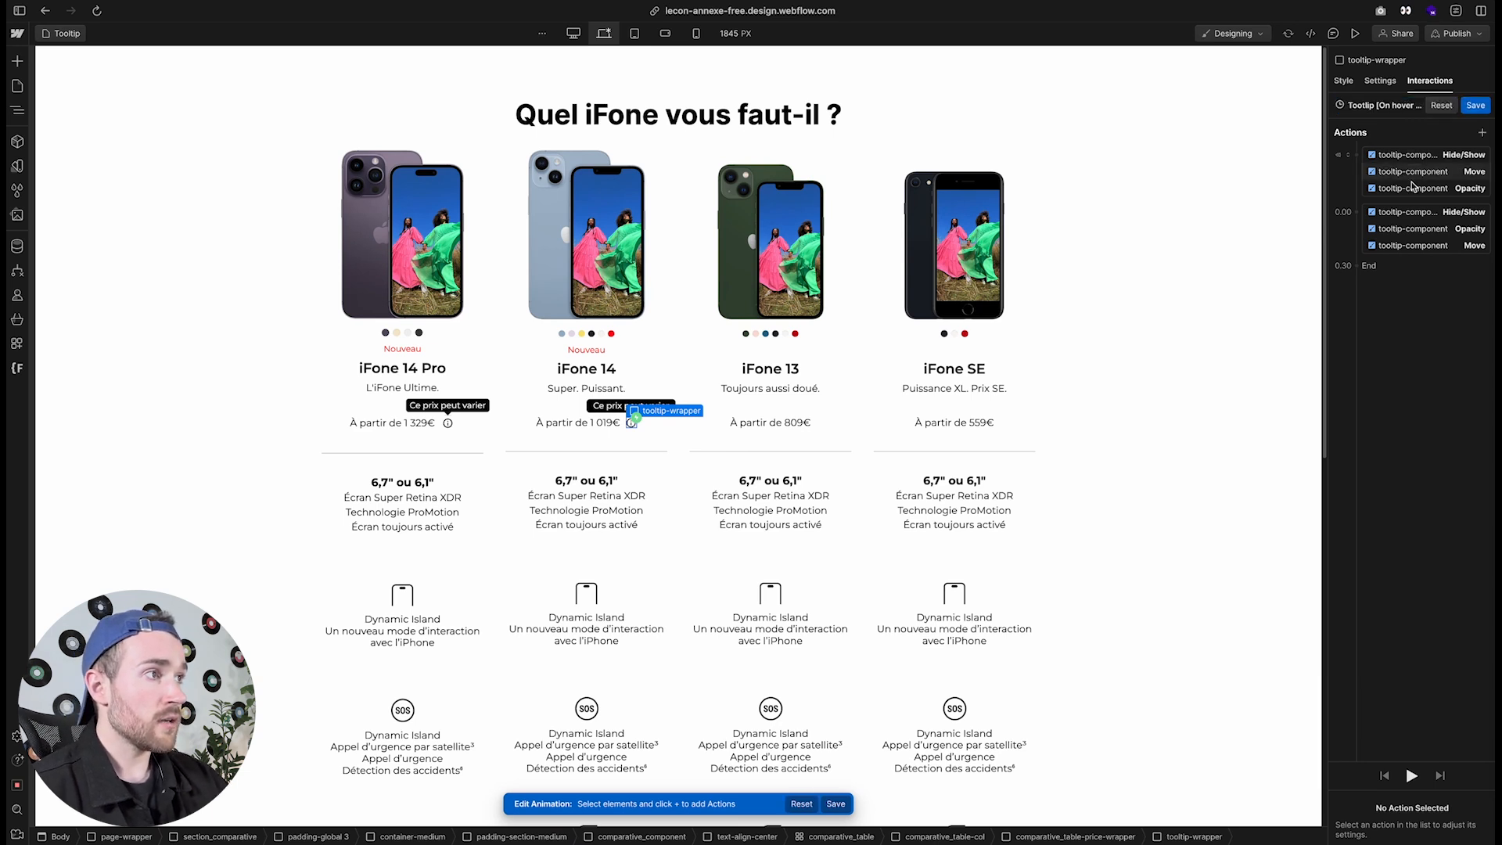
Delete the second group of actions from the hover-out animation and remove the initial-state setting from the remaining three actions
{"action": "left_click", "coordinate": [1412, 211]}
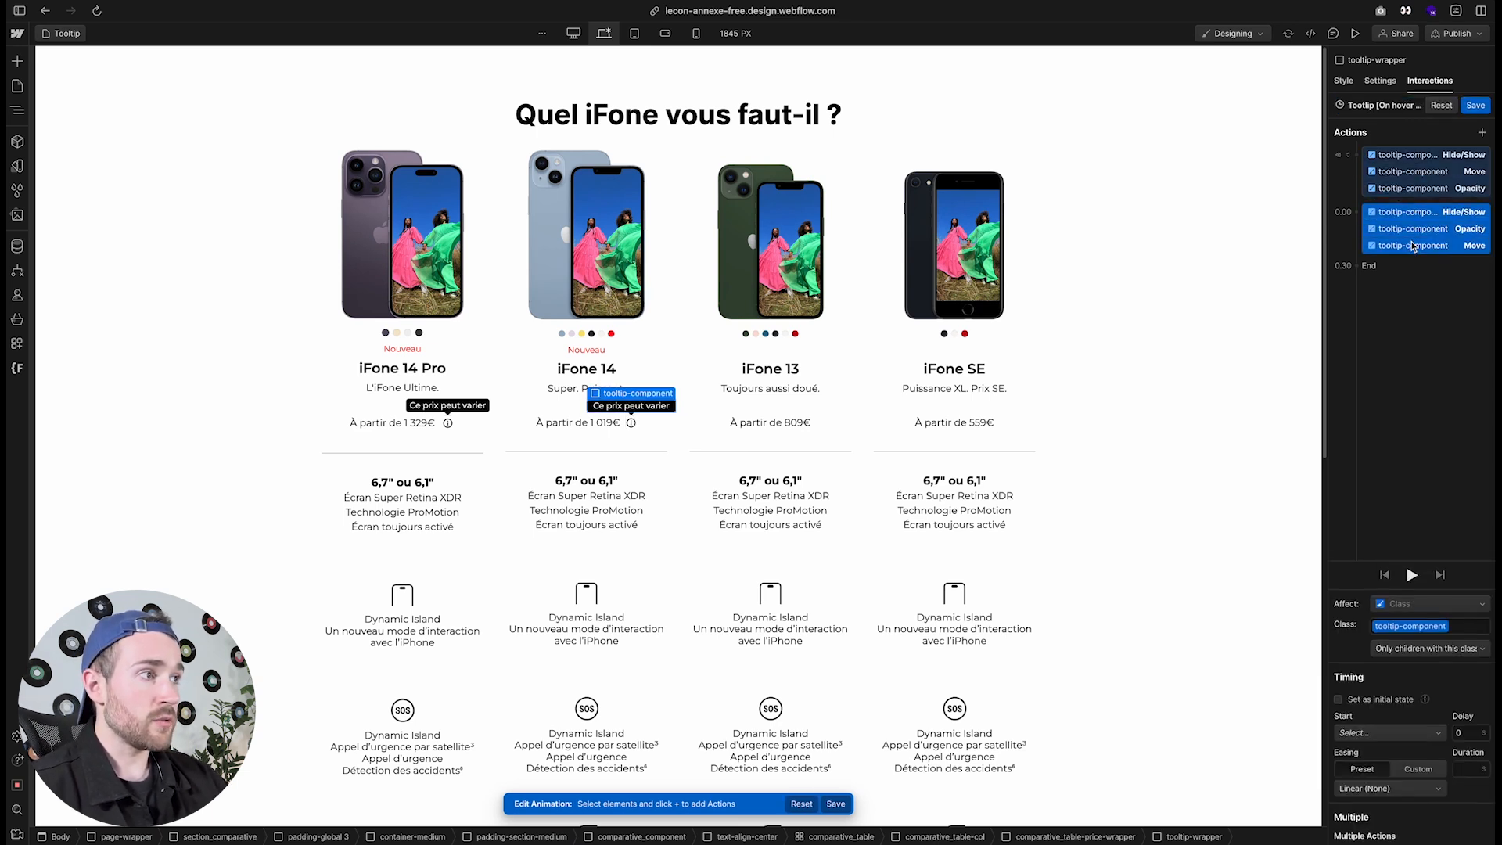
{"action": "key", "text": "Delete"}
{"action": "left_click", "coordinate": [1412, 170]}
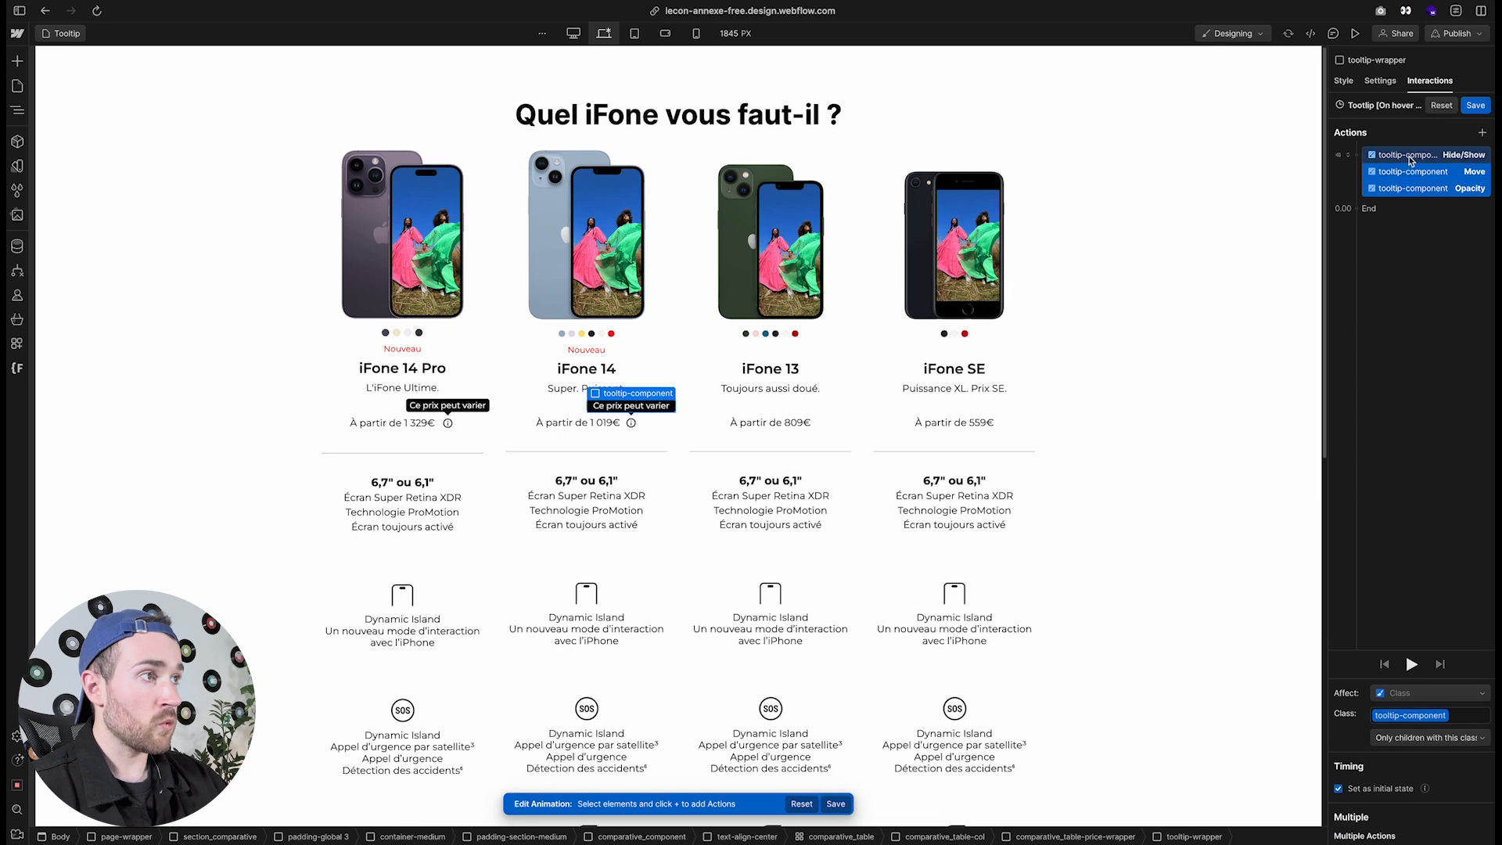
{"action": "left_click", "coordinate": [1369, 791]}
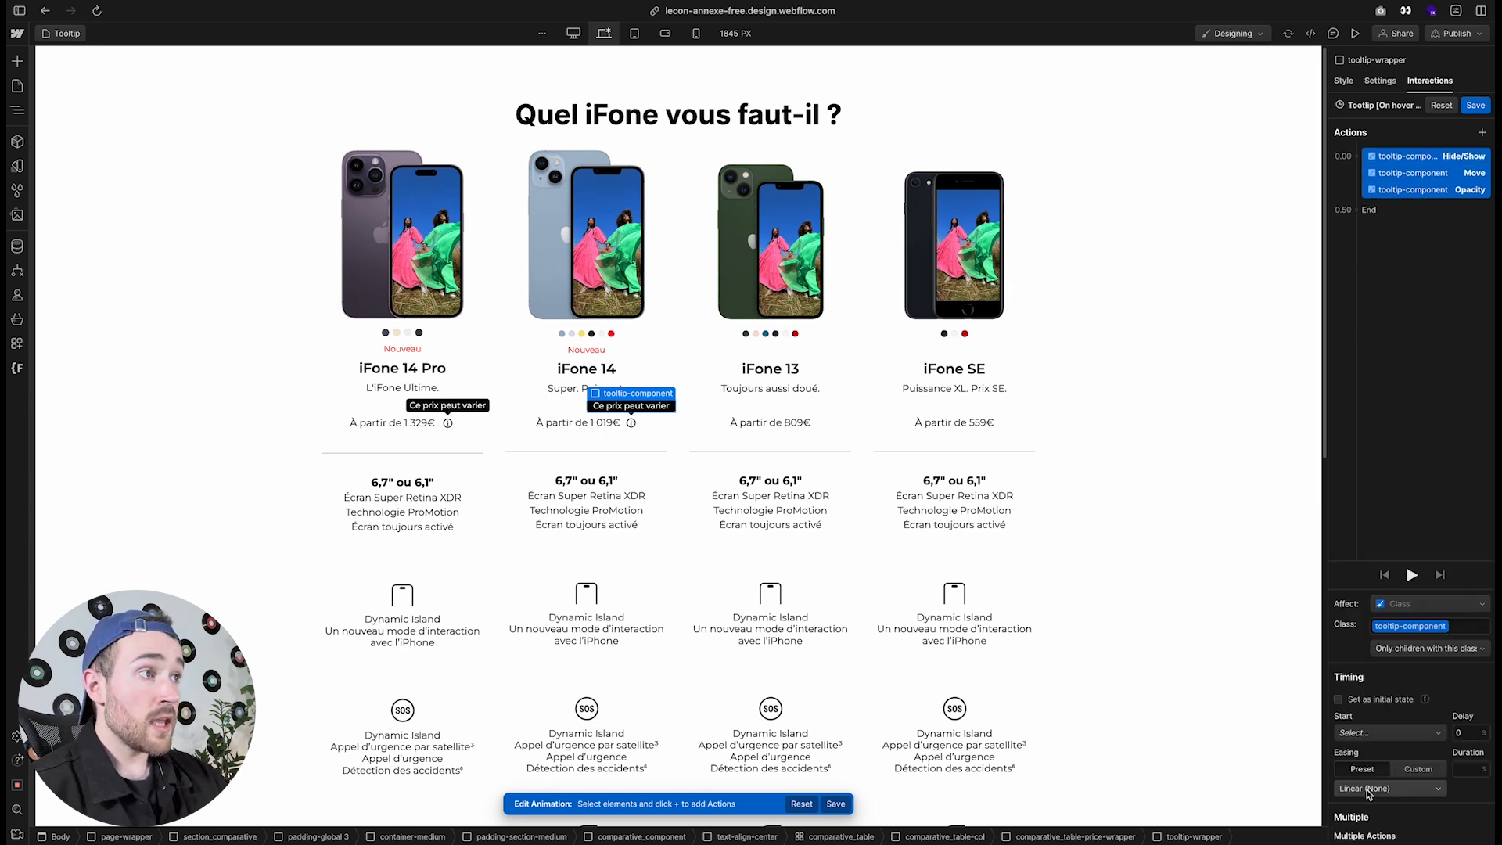
Apply Ease easing and a 0.3 s duration to the hover-out animation's actions
{"action": "left_click", "coordinate": [1369, 789]}
{"action": "left_click", "coordinate": [1384, 153]}
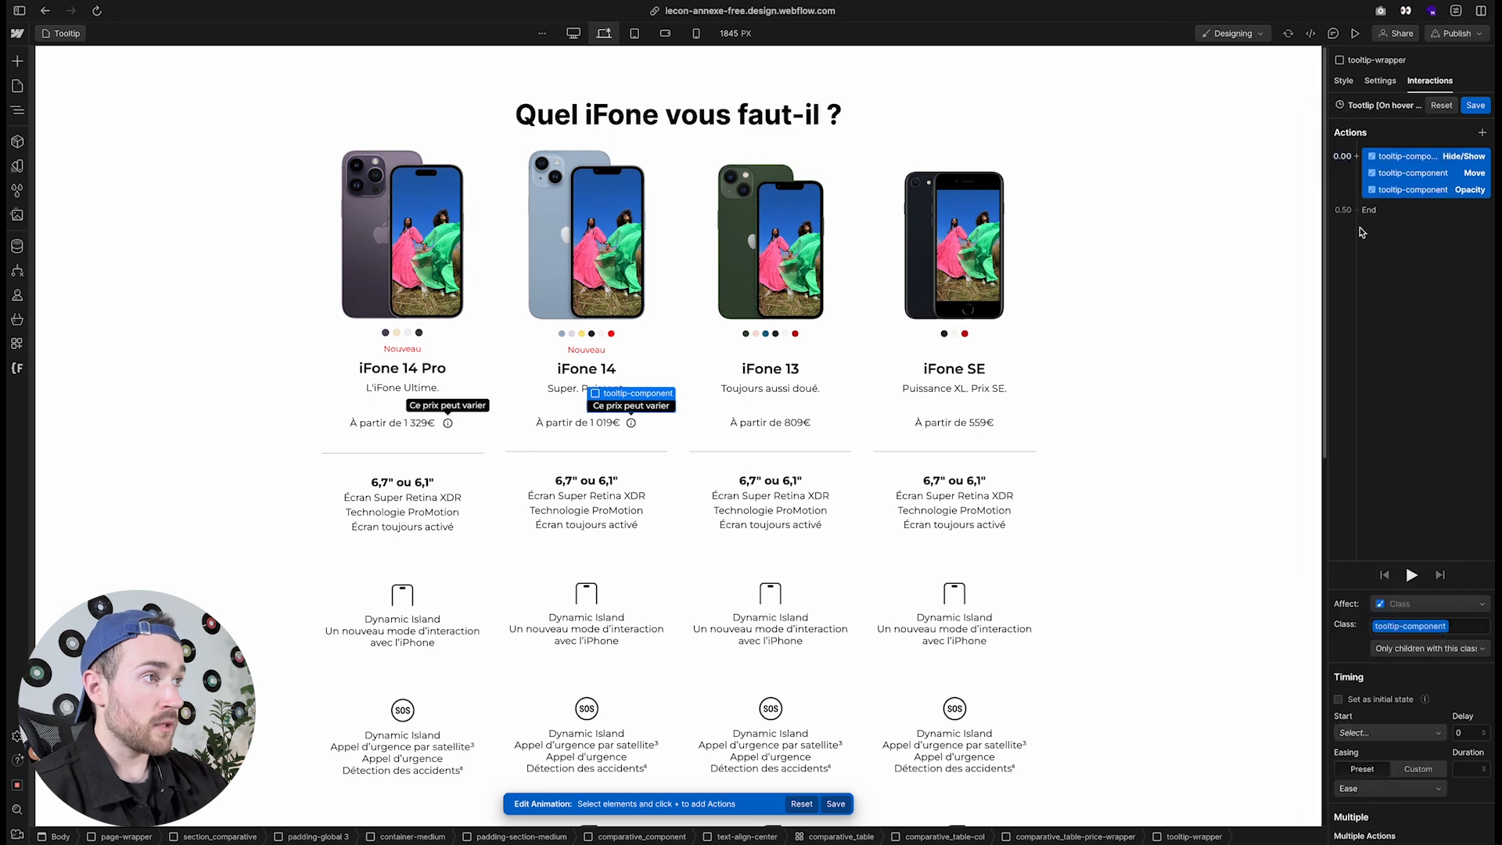
{"action": "left_click", "coordinate": [1461, 762]}
{"action": "type", "text": "0.3"}
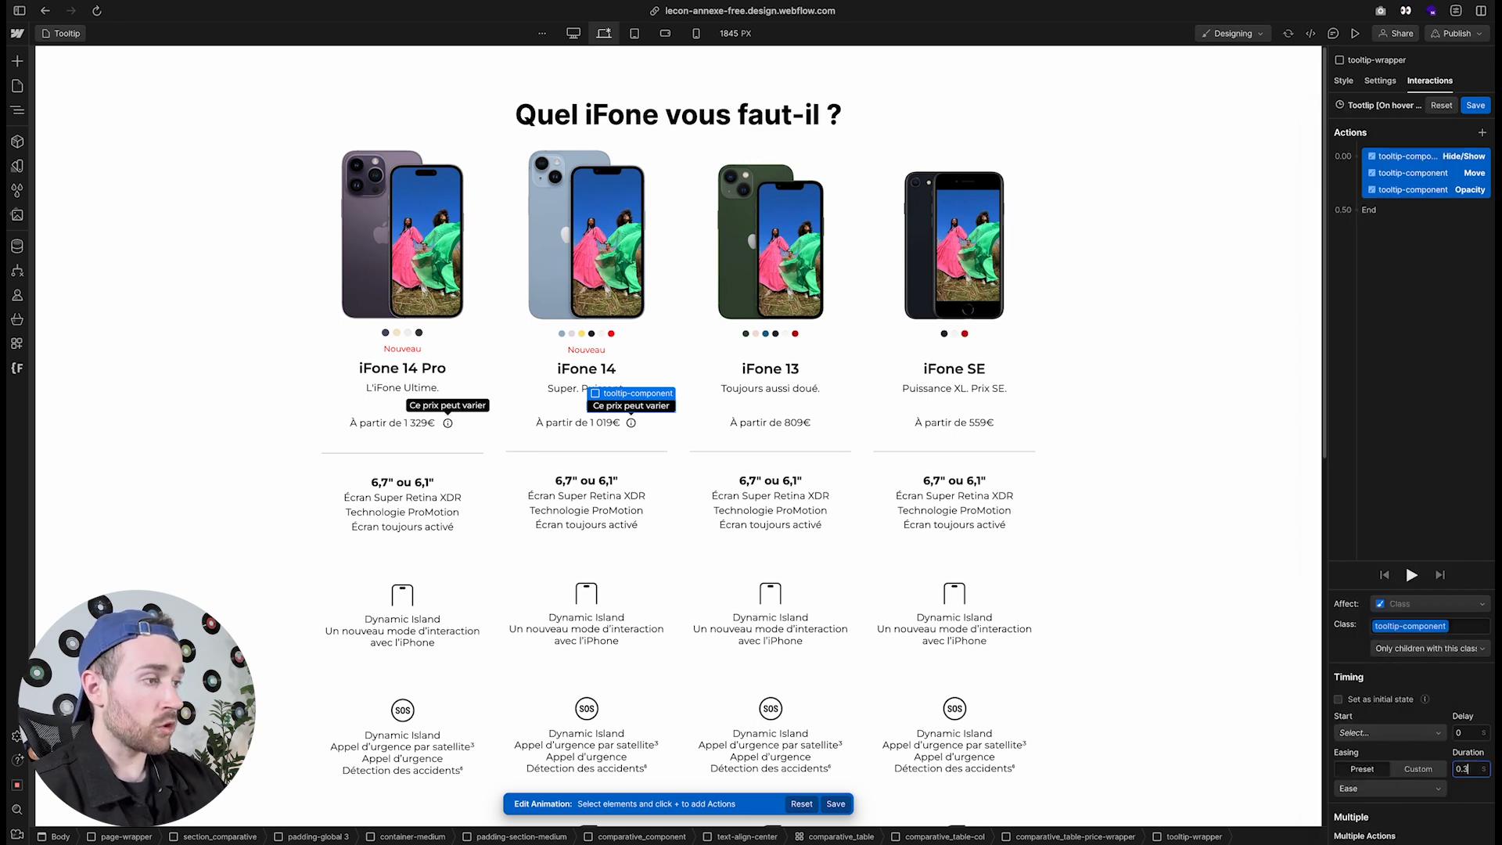
Set a 0.3 s delay on the hover-out animation's Hide/Show action so it runs after Move and Opacity
{"action": "left_click", "coordinate": [1433, 160]}
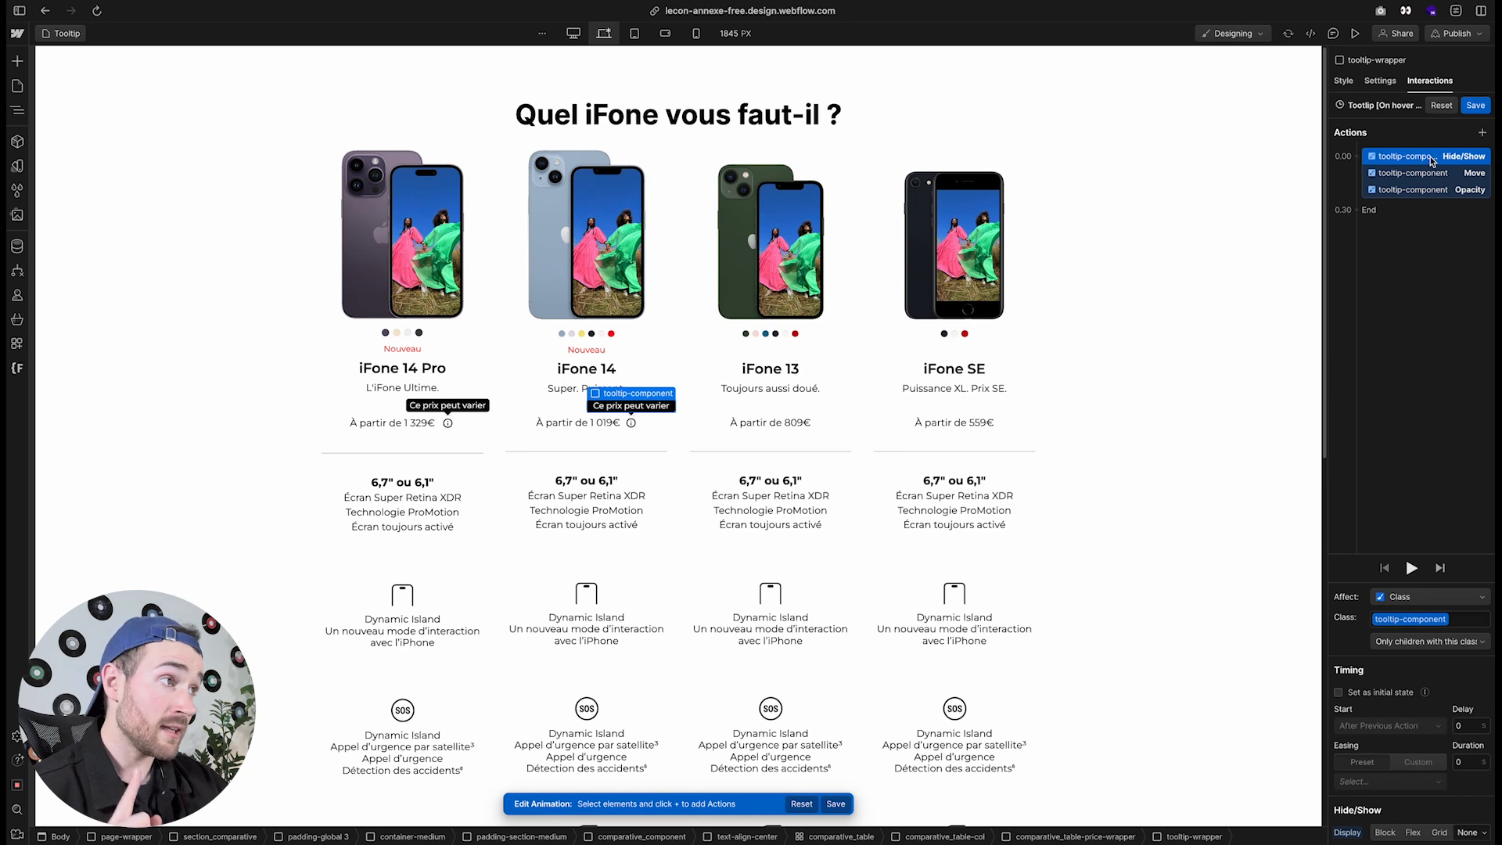
{"action": "left_click", "coordinate": [1472, 725]}
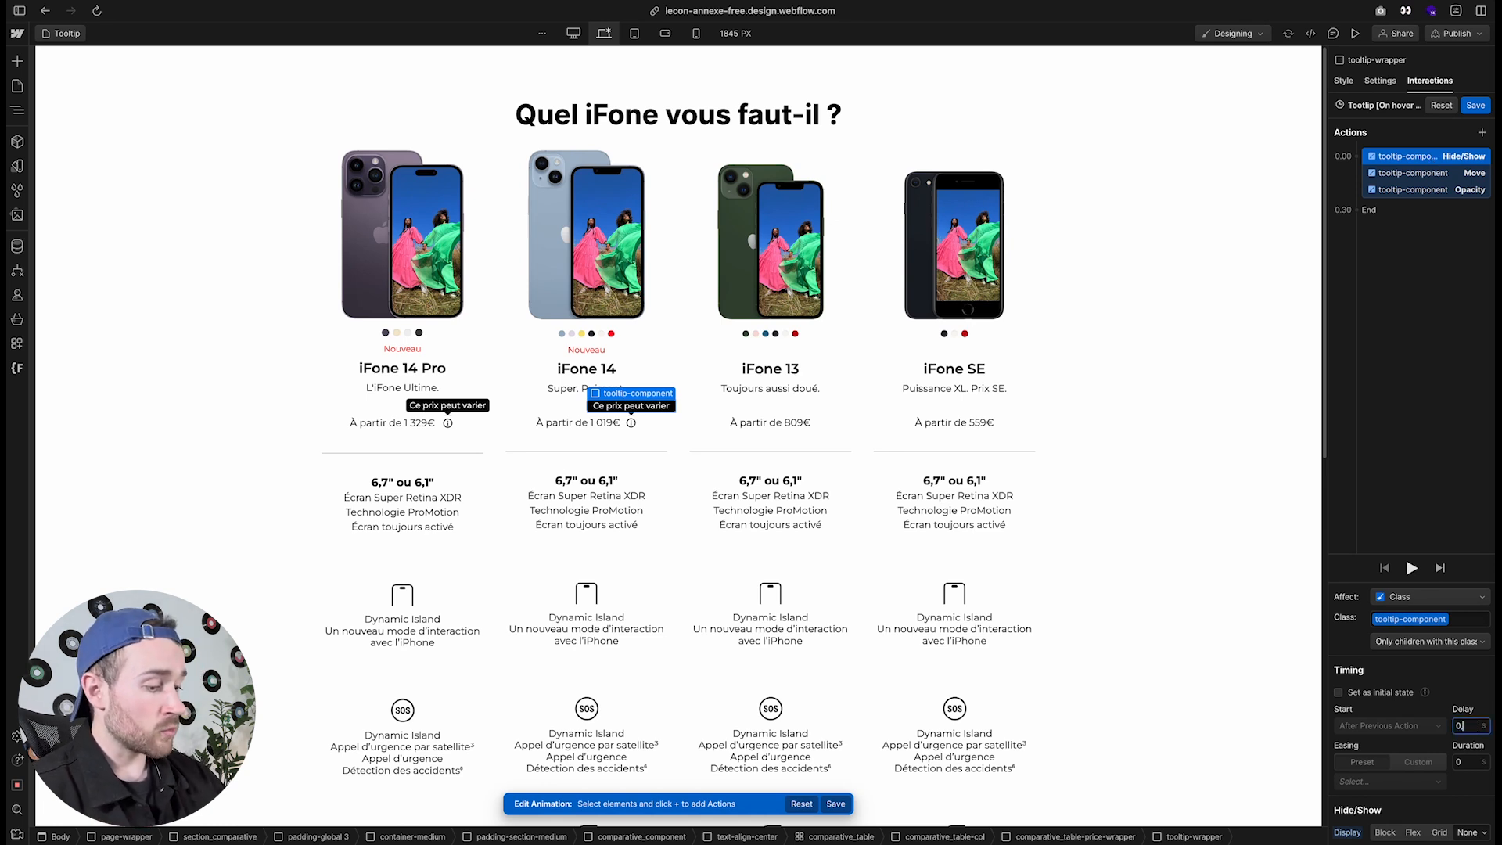
{"action": "type", "text": ".3"}
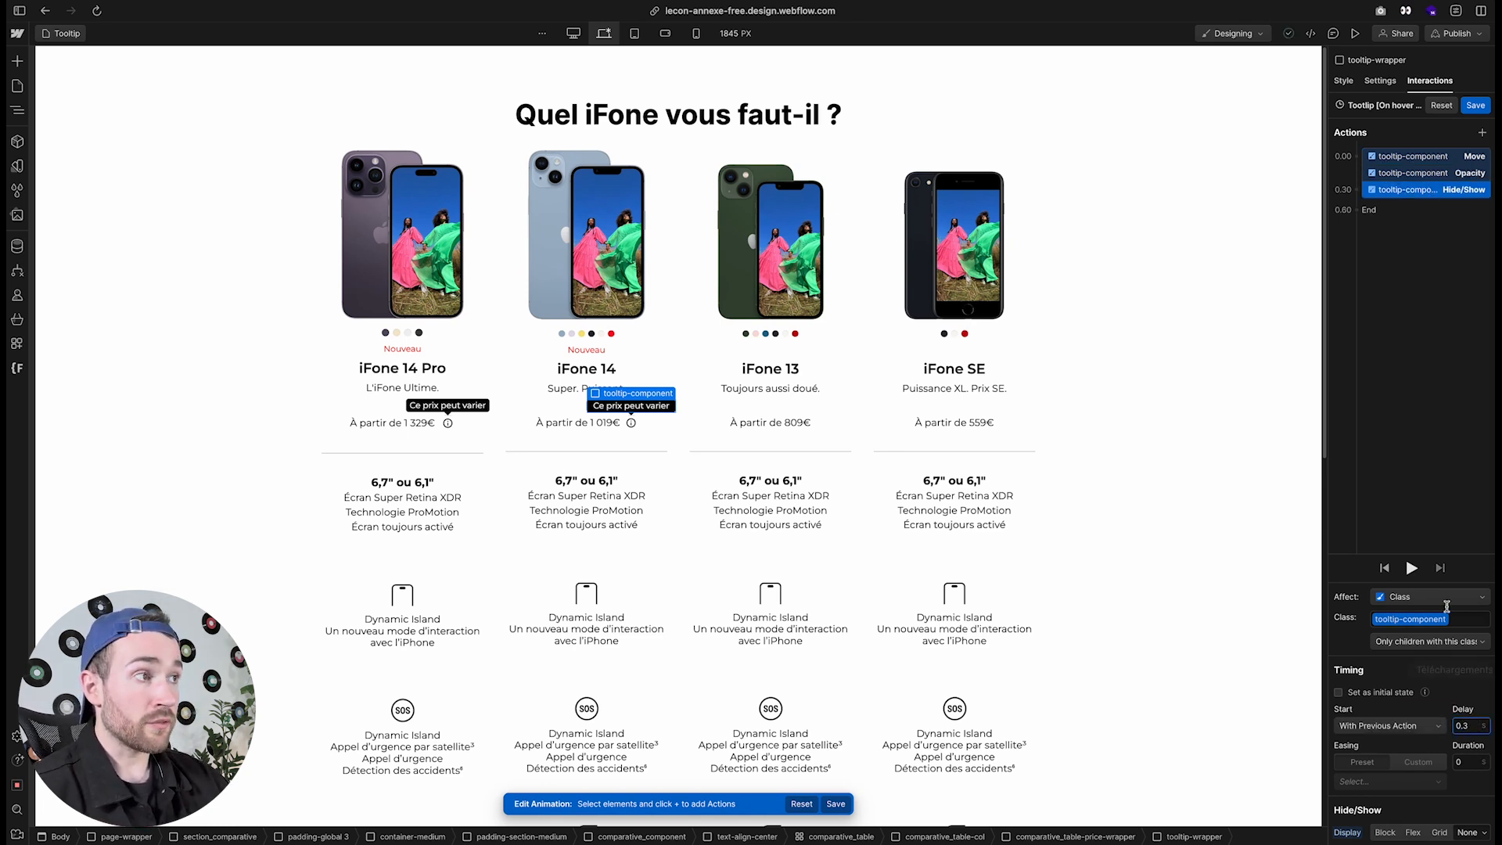
{"action": "left_click", "coordinate": [1447, 173]}
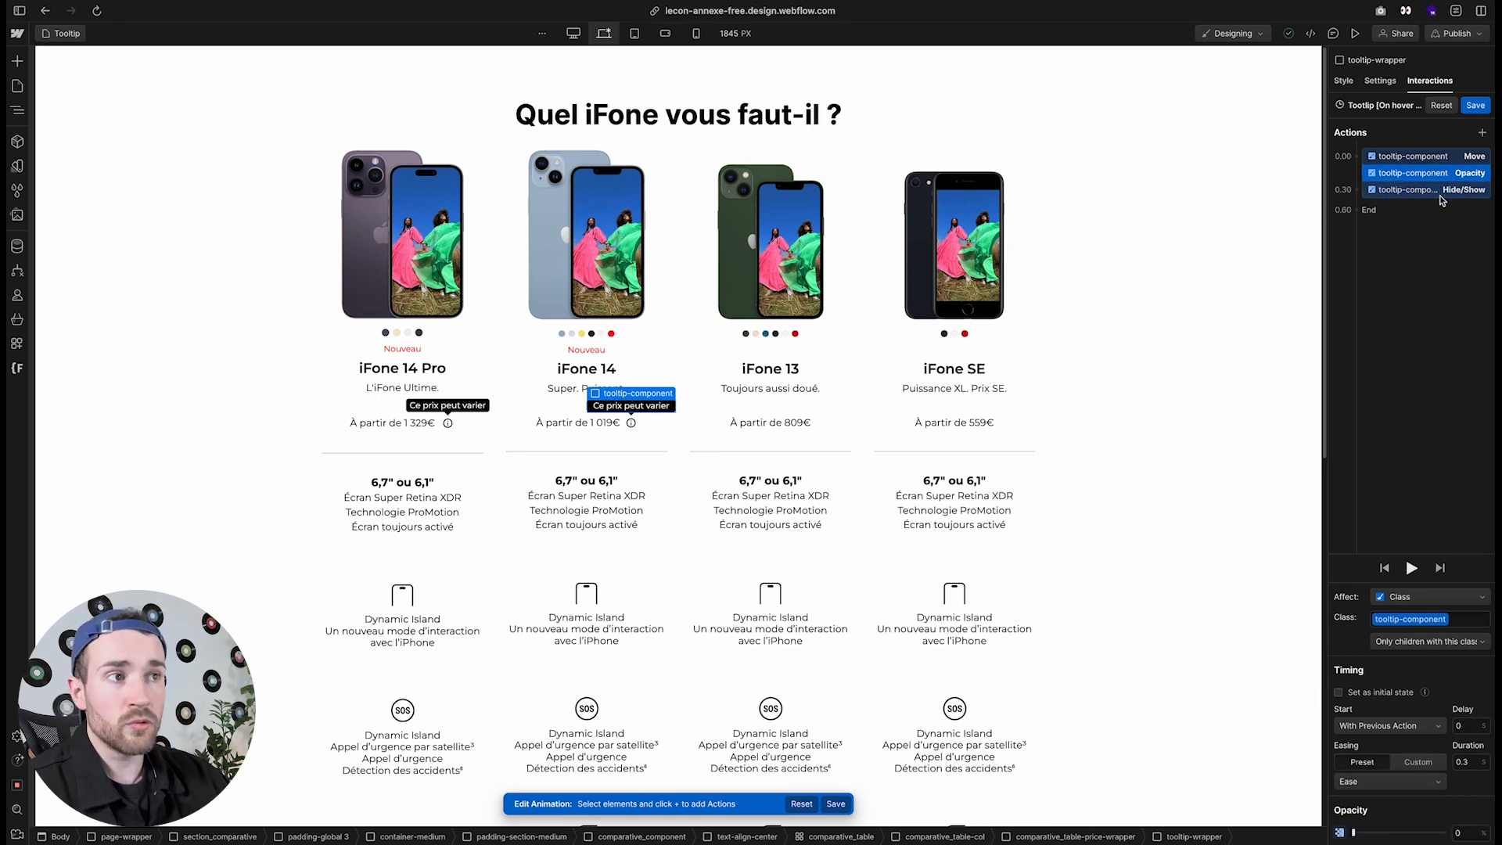
Save the hover-out animation and test the tooltip on the iFone 14 price's info icon in preview mode
{"action": "left_click", "coordinate": [1474, 107]}
{"action": "left_click", "coordinate": [1354, 33]}
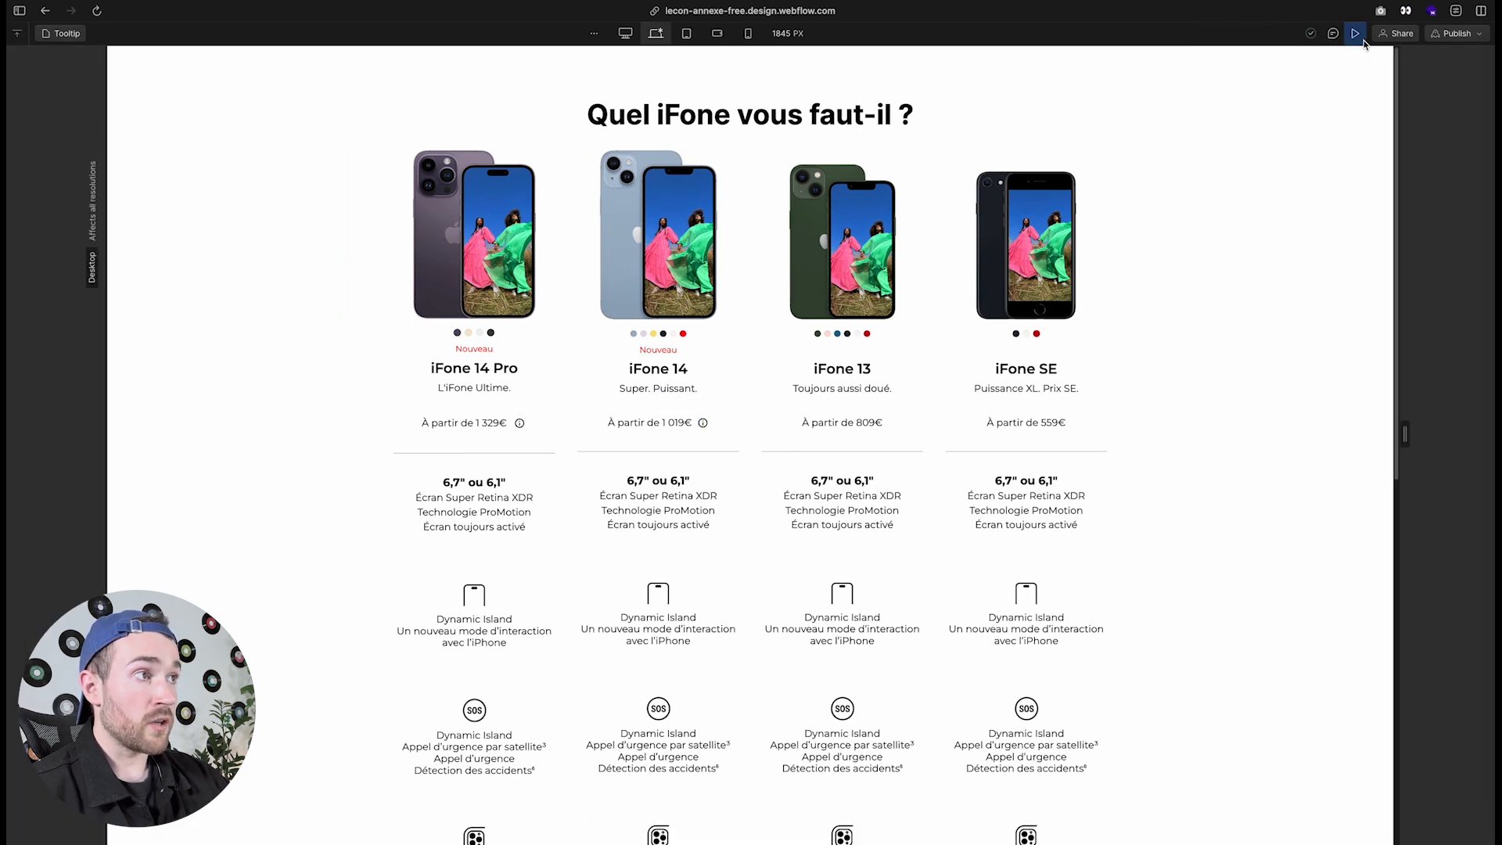
{"action": "mouse_move", "coordinate": [703, 424]}
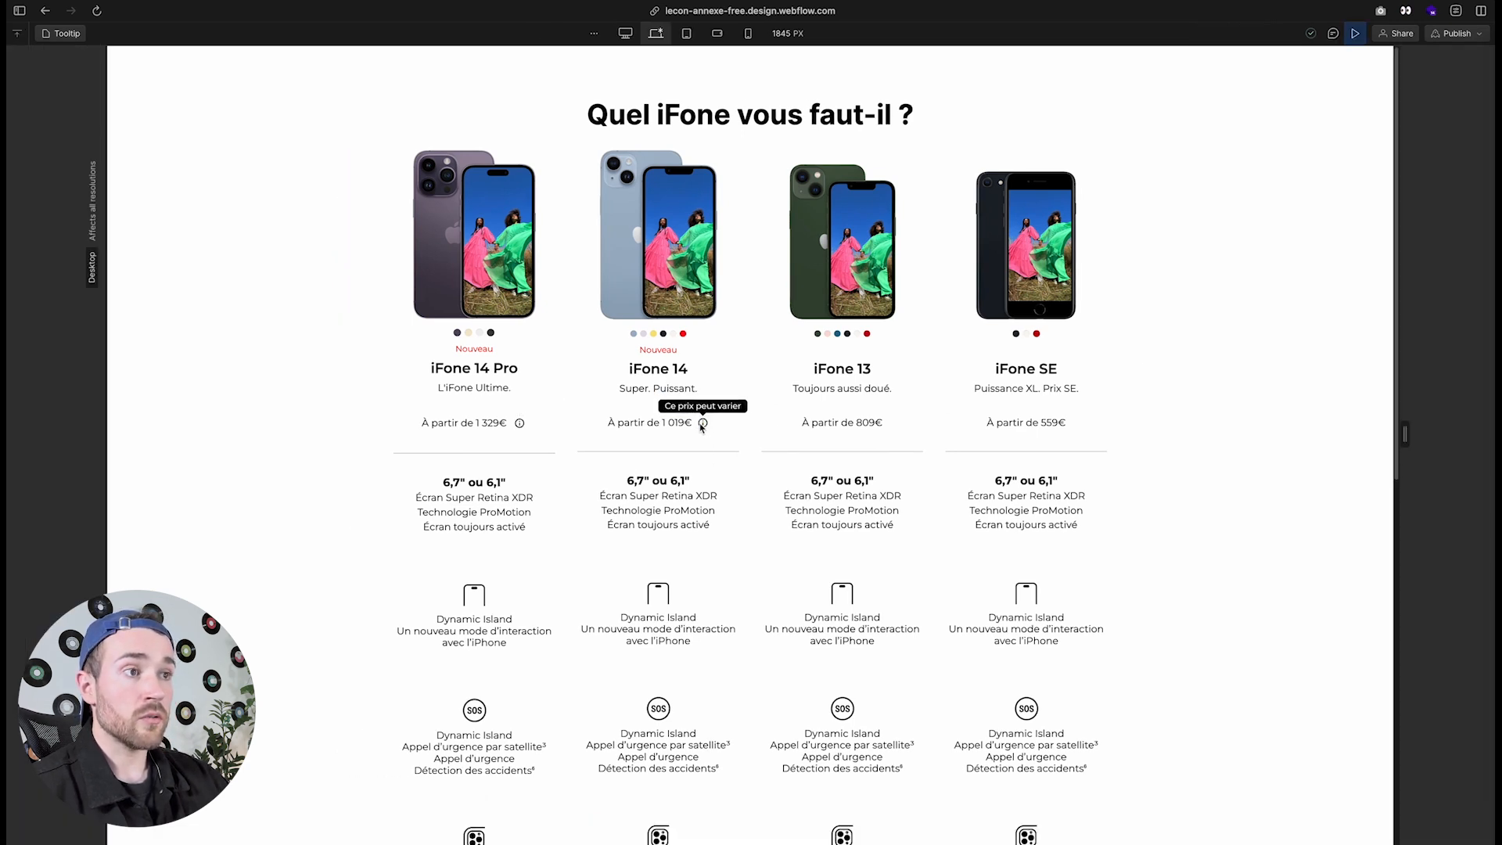